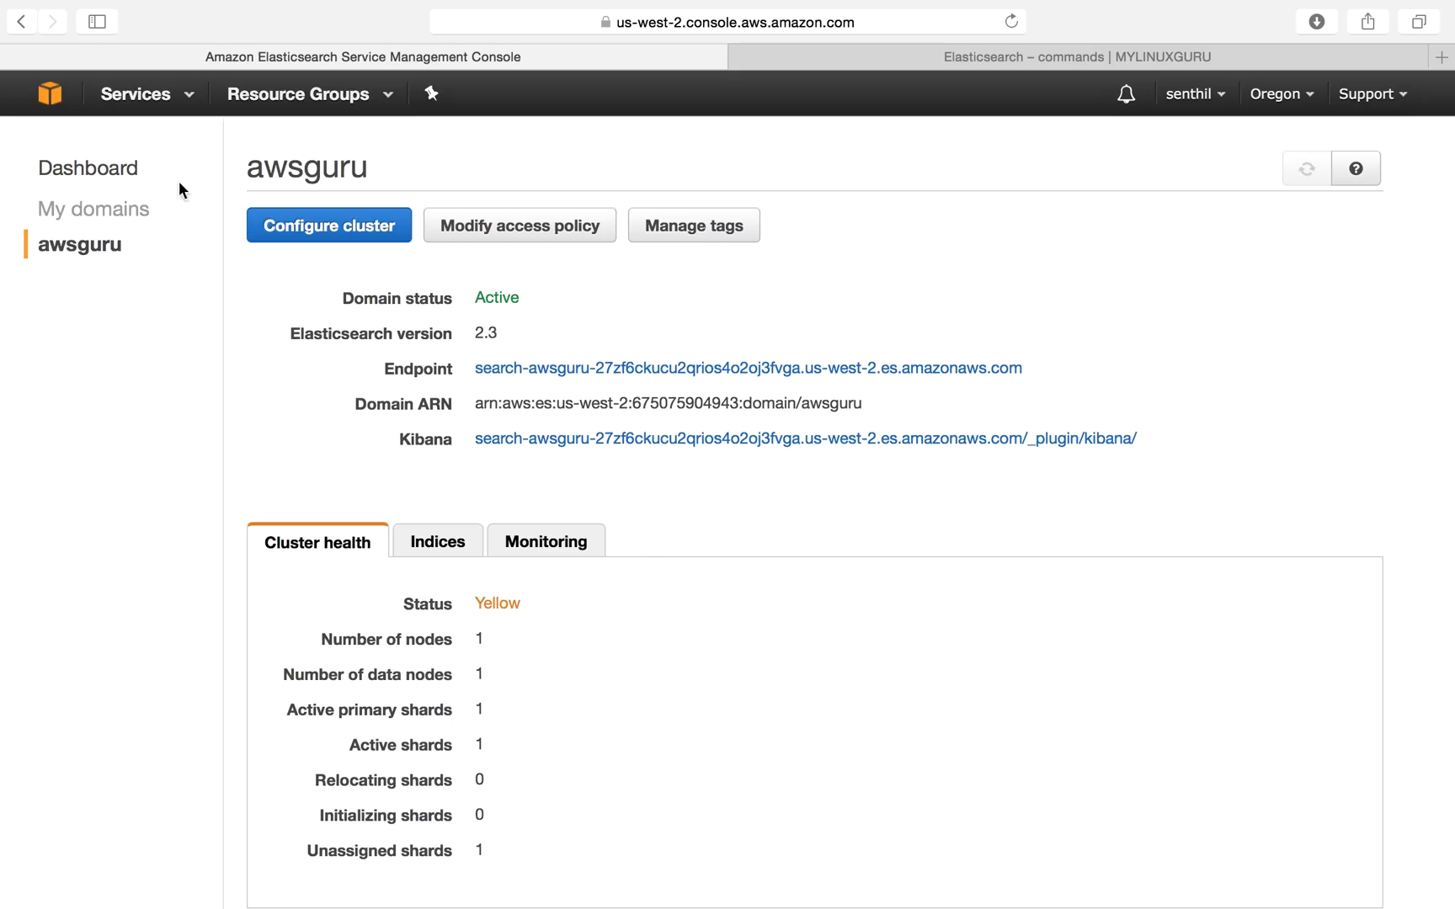
- Open the Amazon Elasticsearch Service dashboard
{"action": "left_click", "coordinate": [84, 171]}
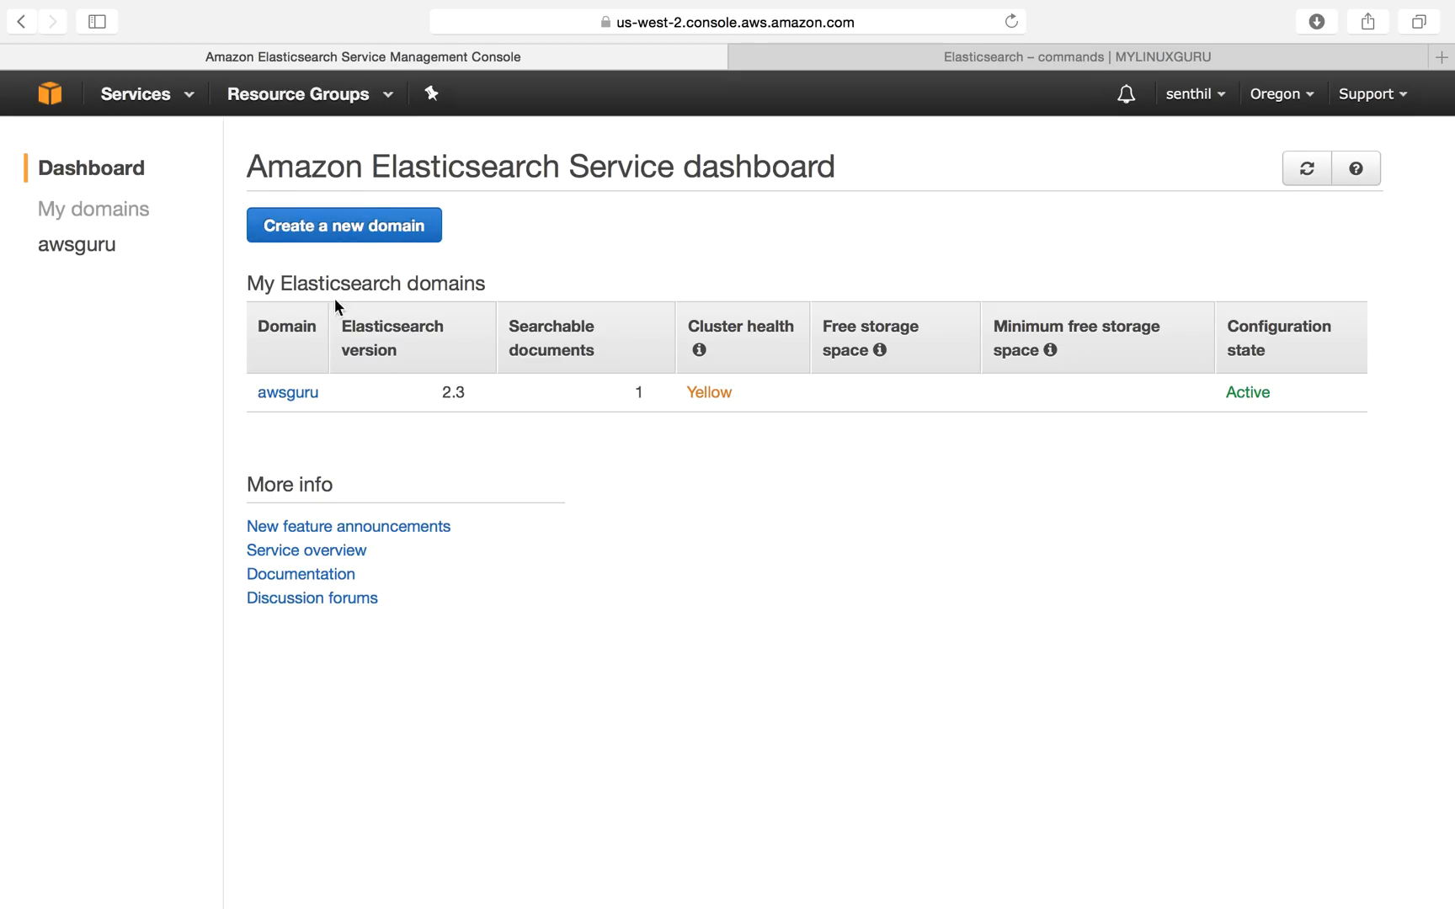
{"action": "left_click", "coordinate": [373, 223]}
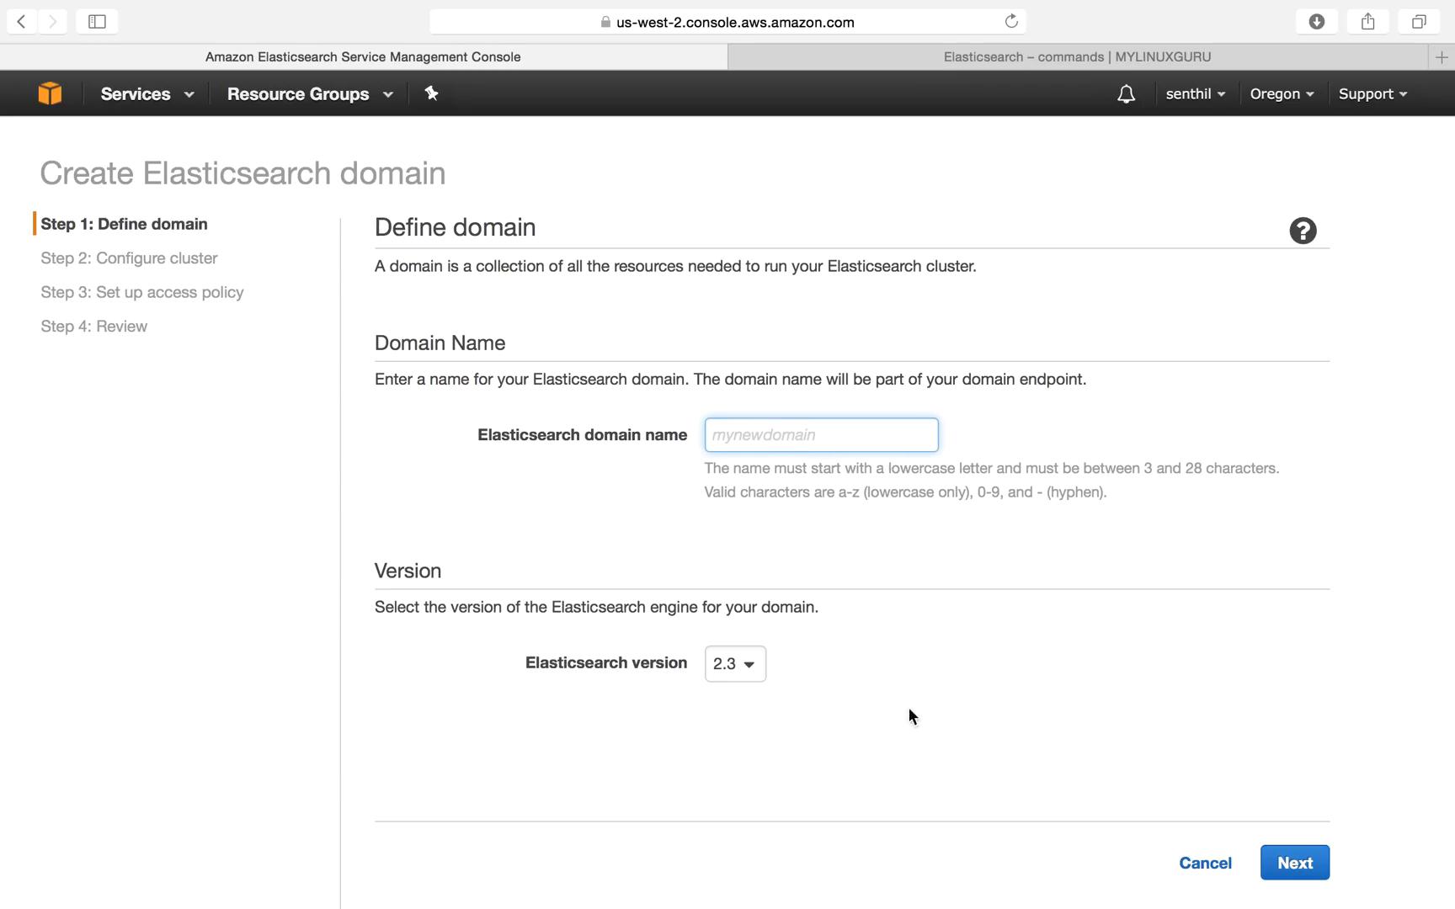
{"action": "left_click", "coordinate": [1205, 863]}
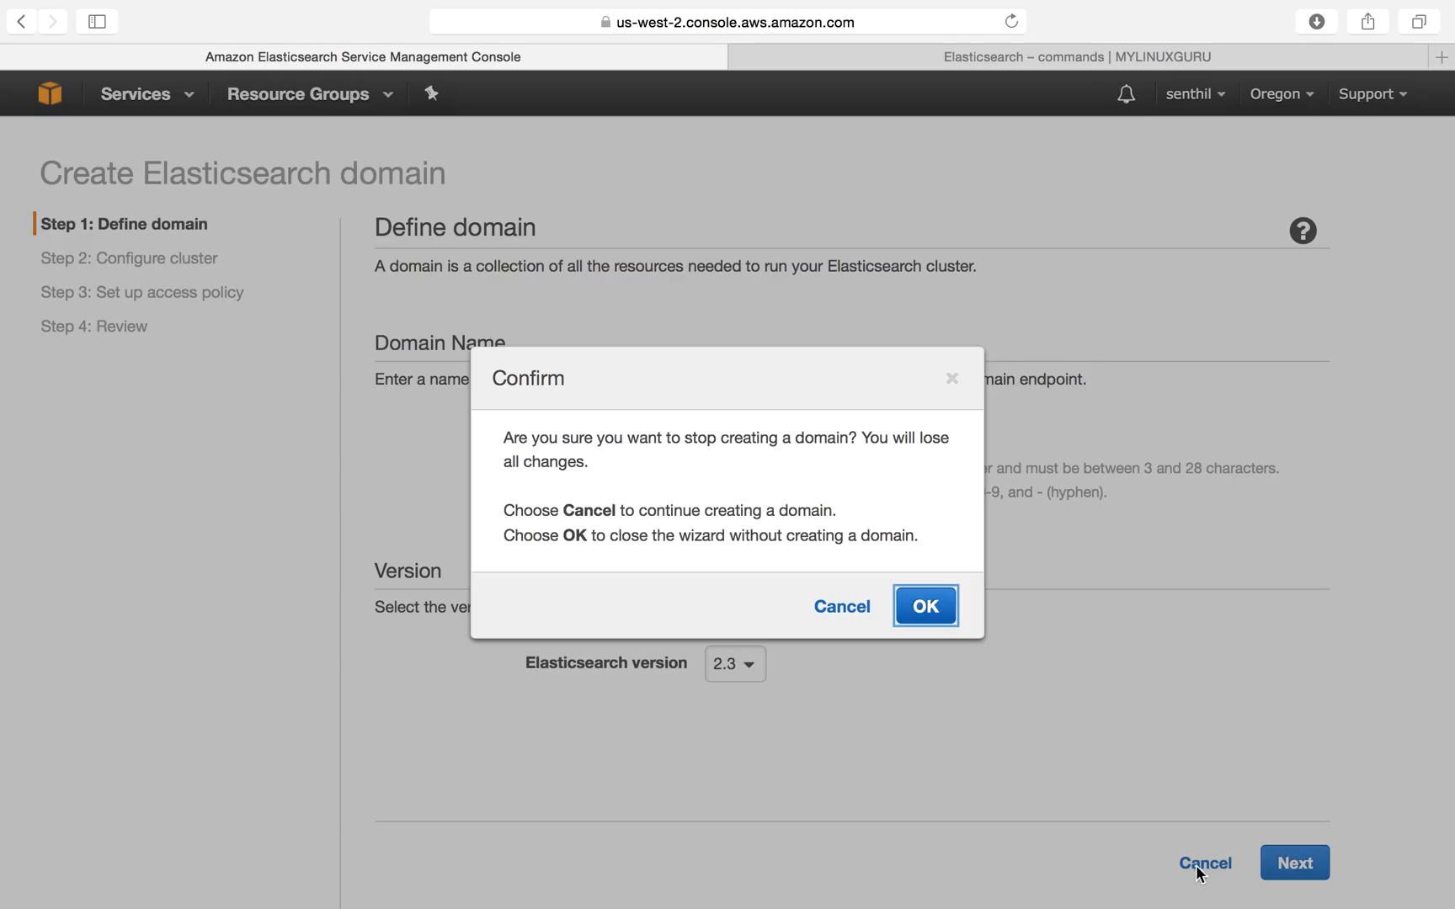
{"action": "left_click", "coordinate": [899, 620]}
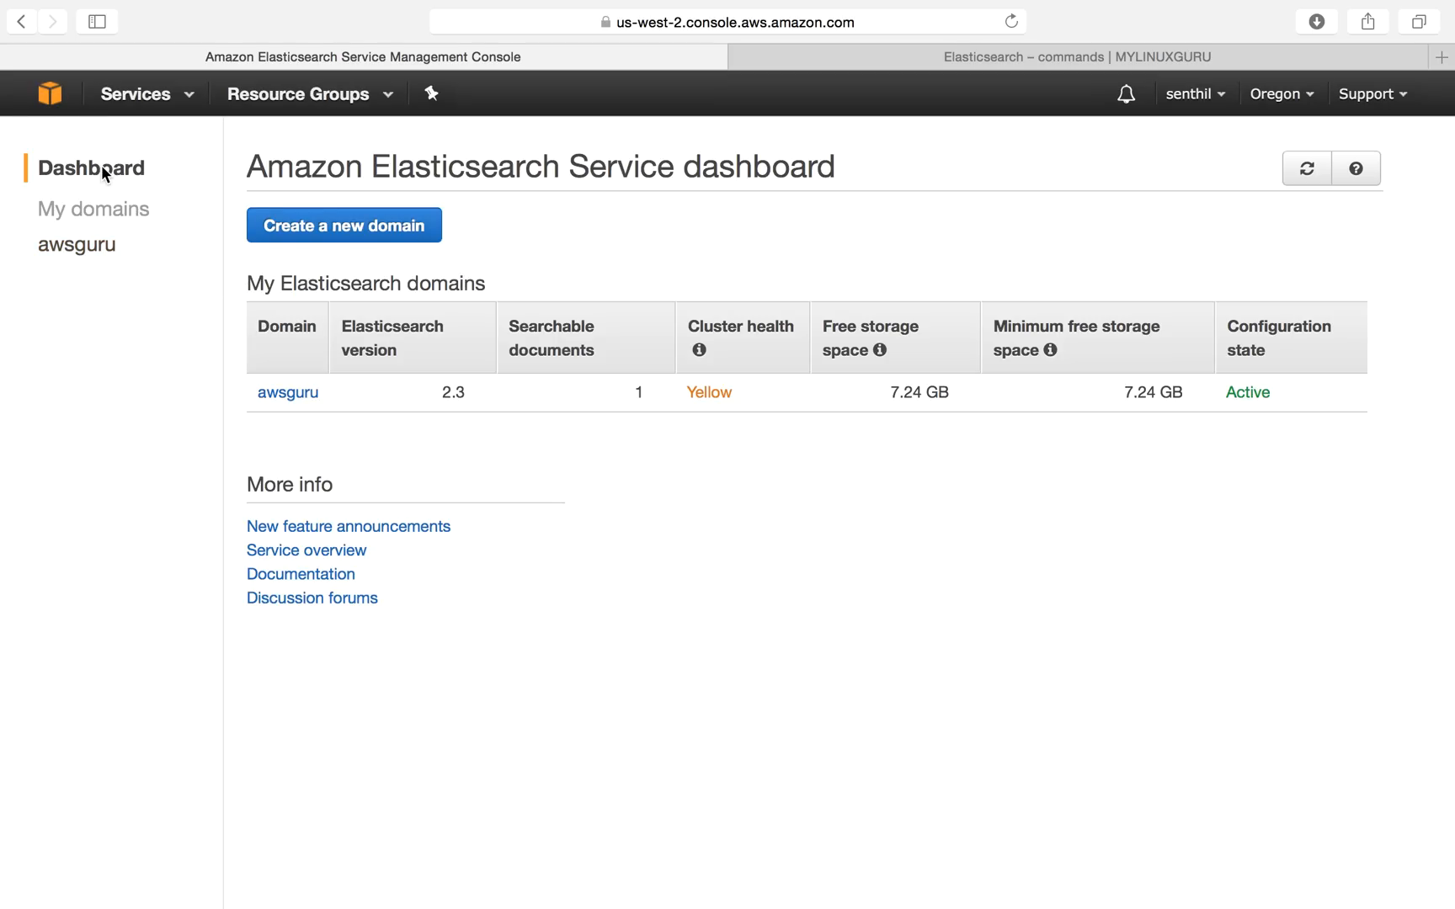
- Start a new Elasticsearch domain named example01 with Elasticsearch version 2.3 and continue to the cluster configuration
{"action": "left_click", "coordinate": [326, 236]}
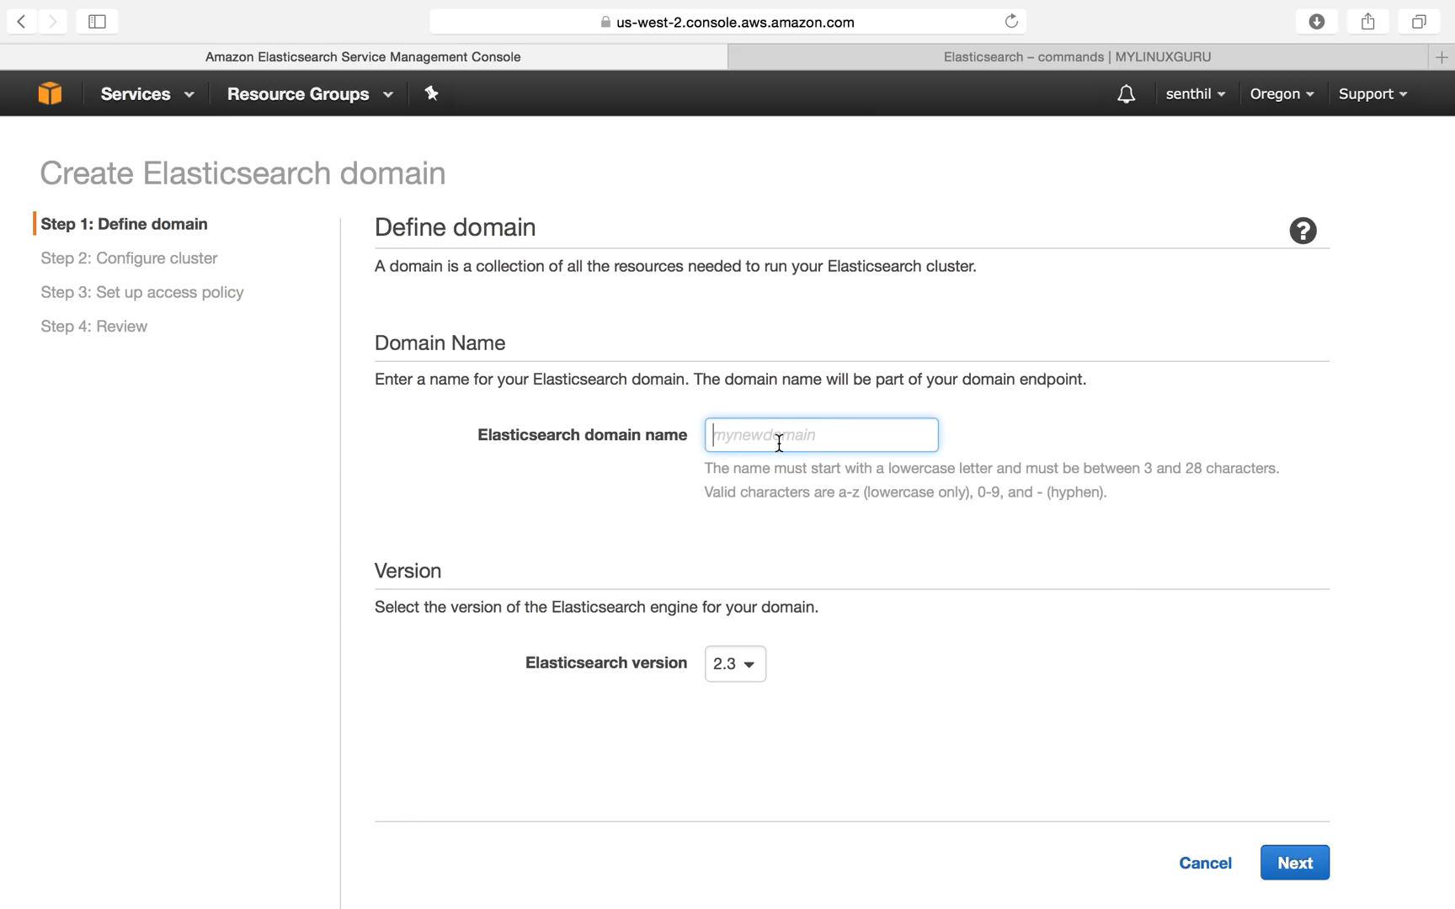
{"action": "type", "text": "example01"}
{"action": "left_click", "coordinate": [743, 669]}
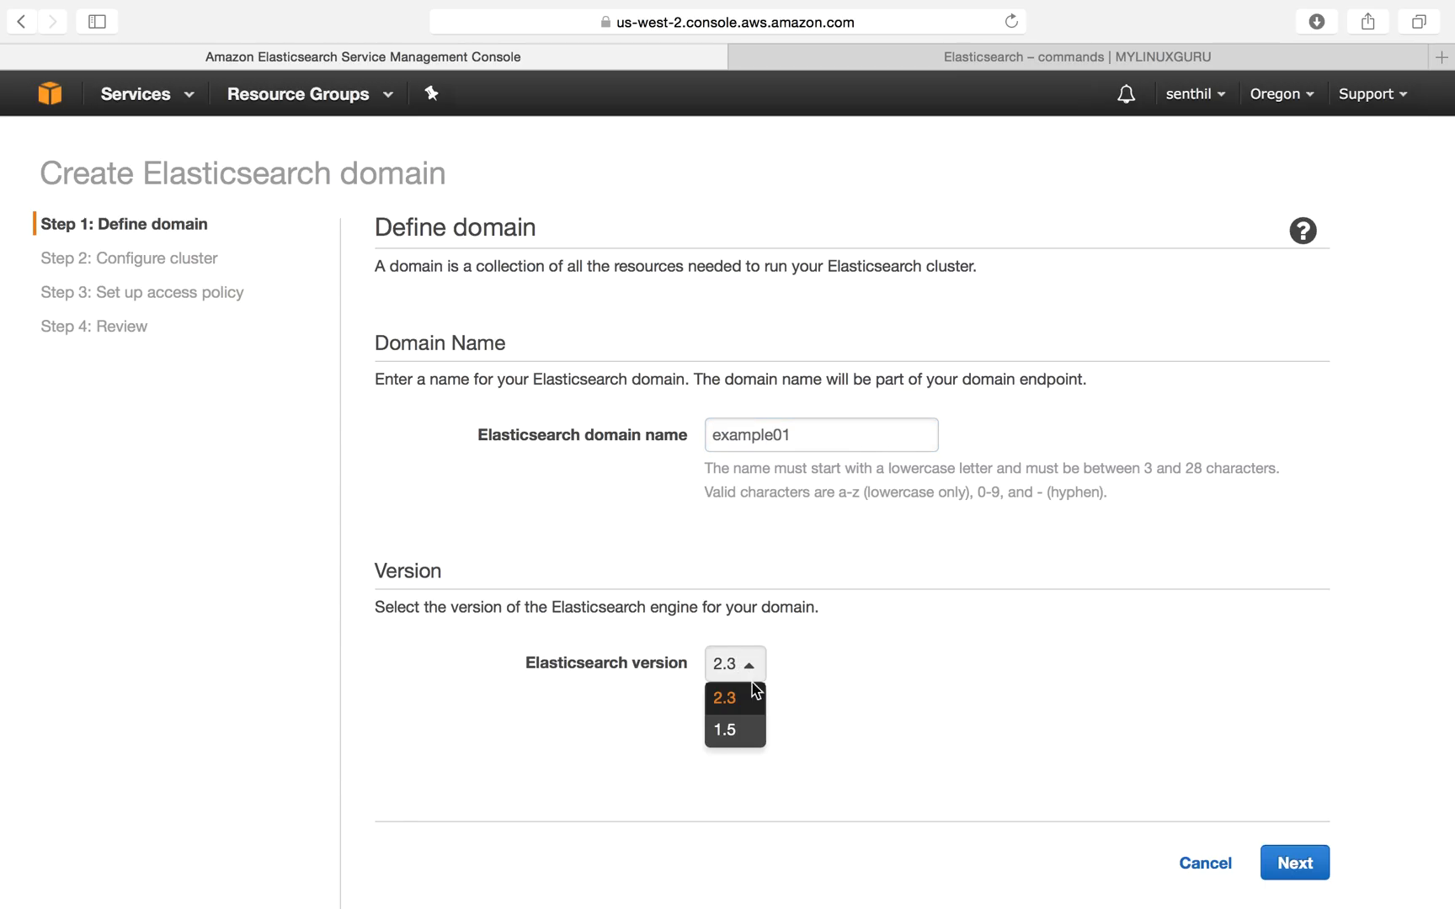
{"action": "left_click", "coordinate": [735, 702]}
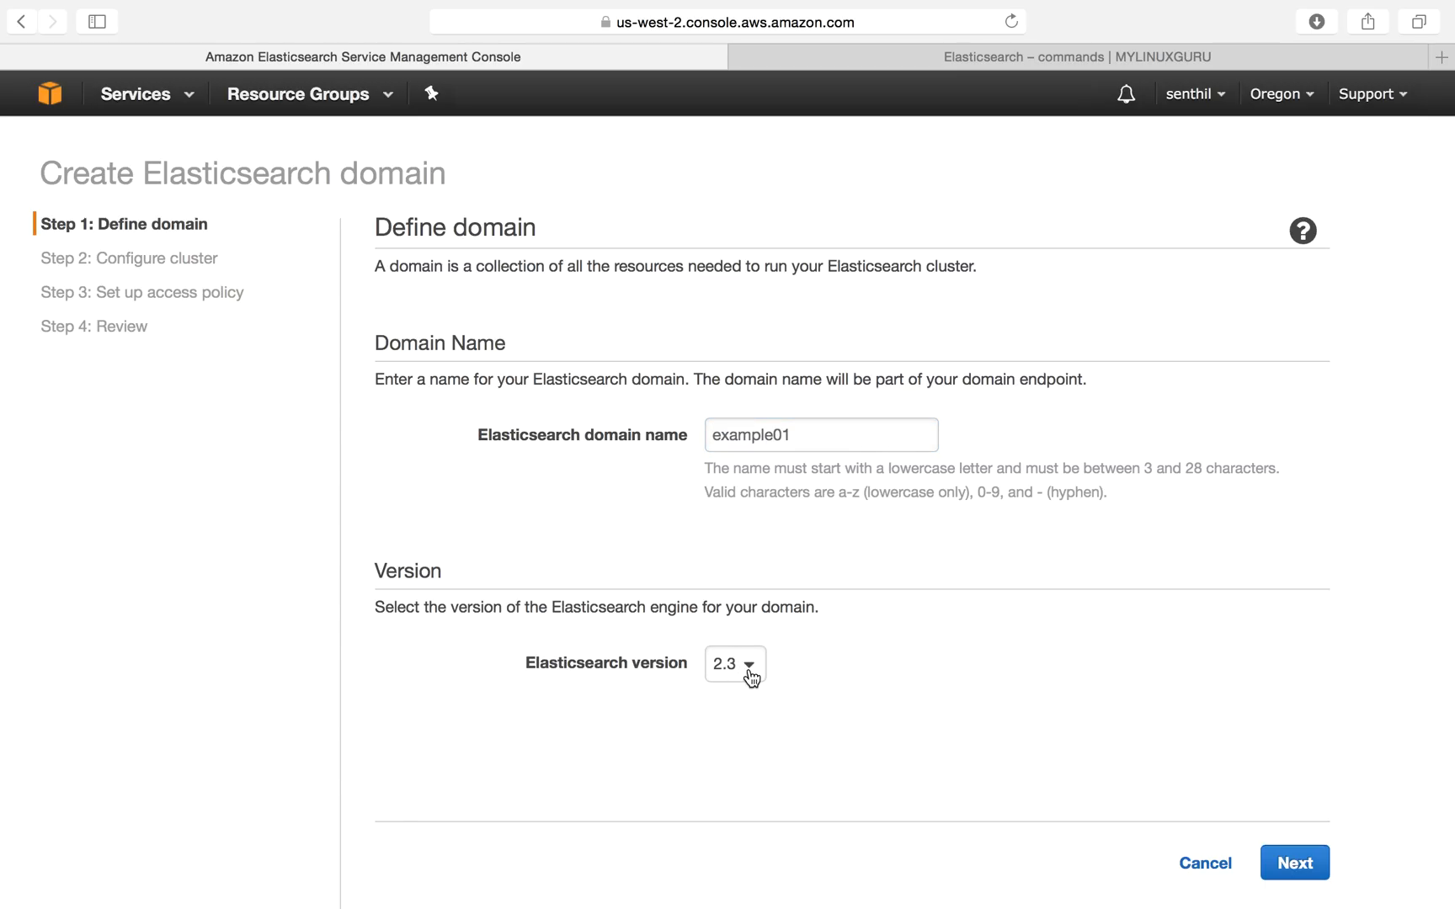
{"action": "left_click", "coordinate": [748, 671]}
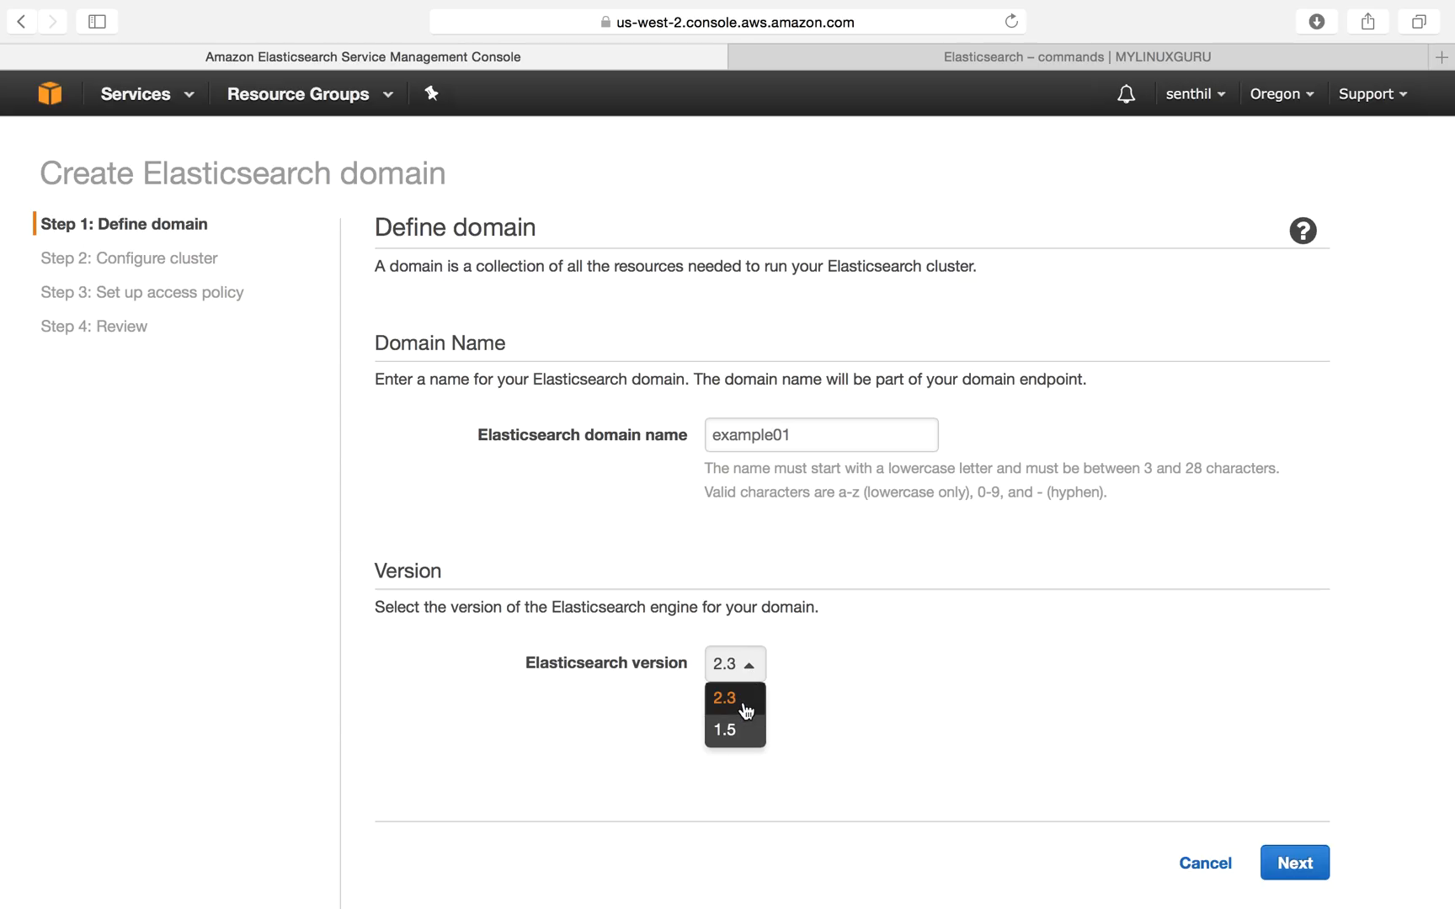
{"action": "left_click", "coordinate": [744, 707]}
{"action": "left_click", "coordinate": [745, 671]}
{"action": "left_click", "coordinate": [739, 707]}
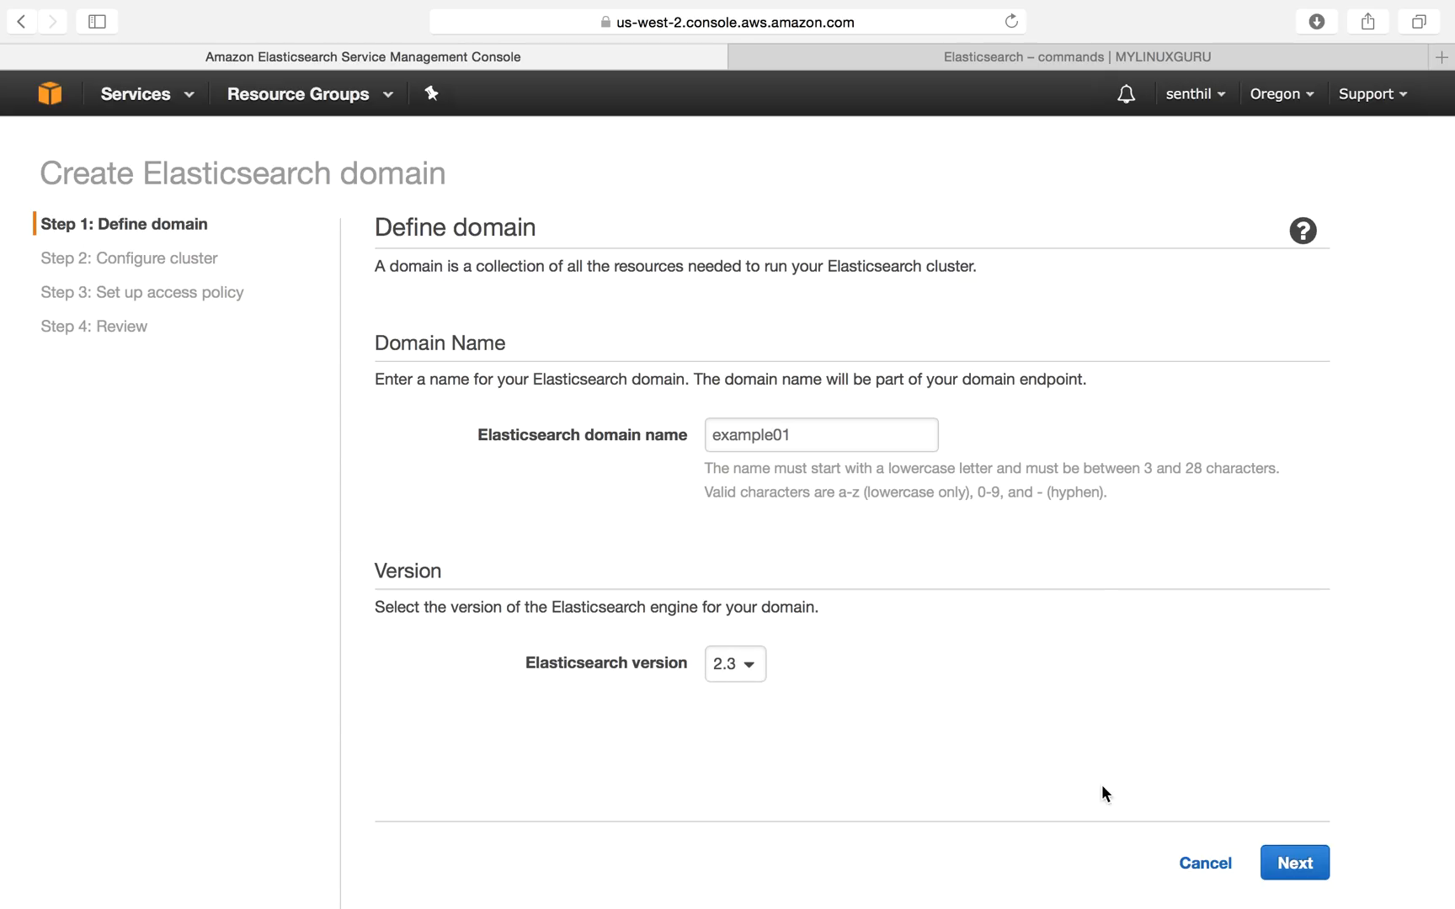
{"action": "left_click", "coordinate": [1303, 869]}
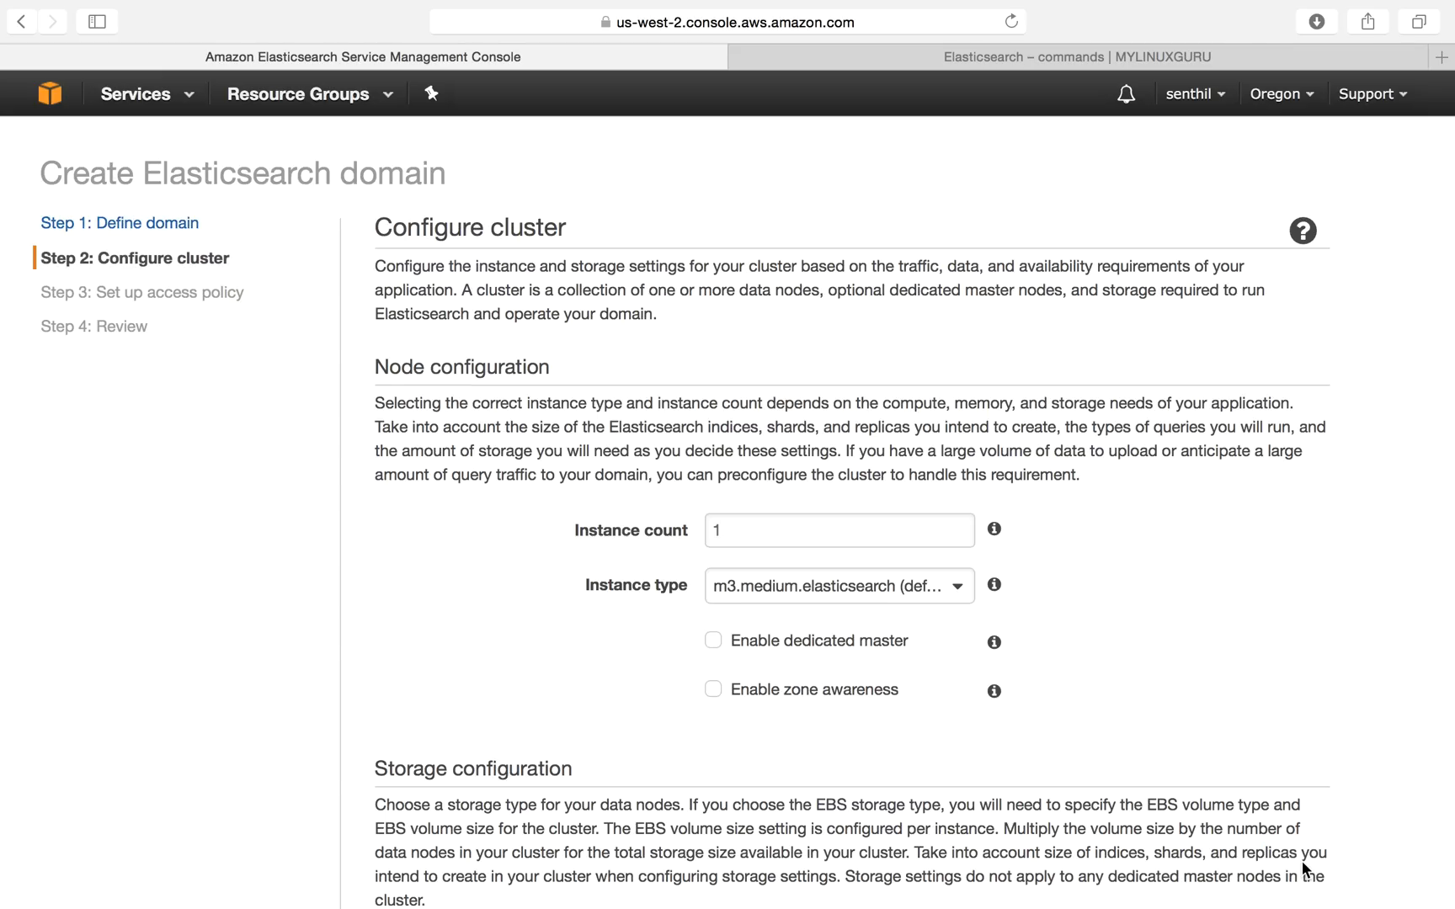
- Try an instance count of 20 for the cluster and restore it to 1
{"action": "left_click", "coordinate": [740, 525]}
{"action": "double_click", "coordinate": [740, 525]}
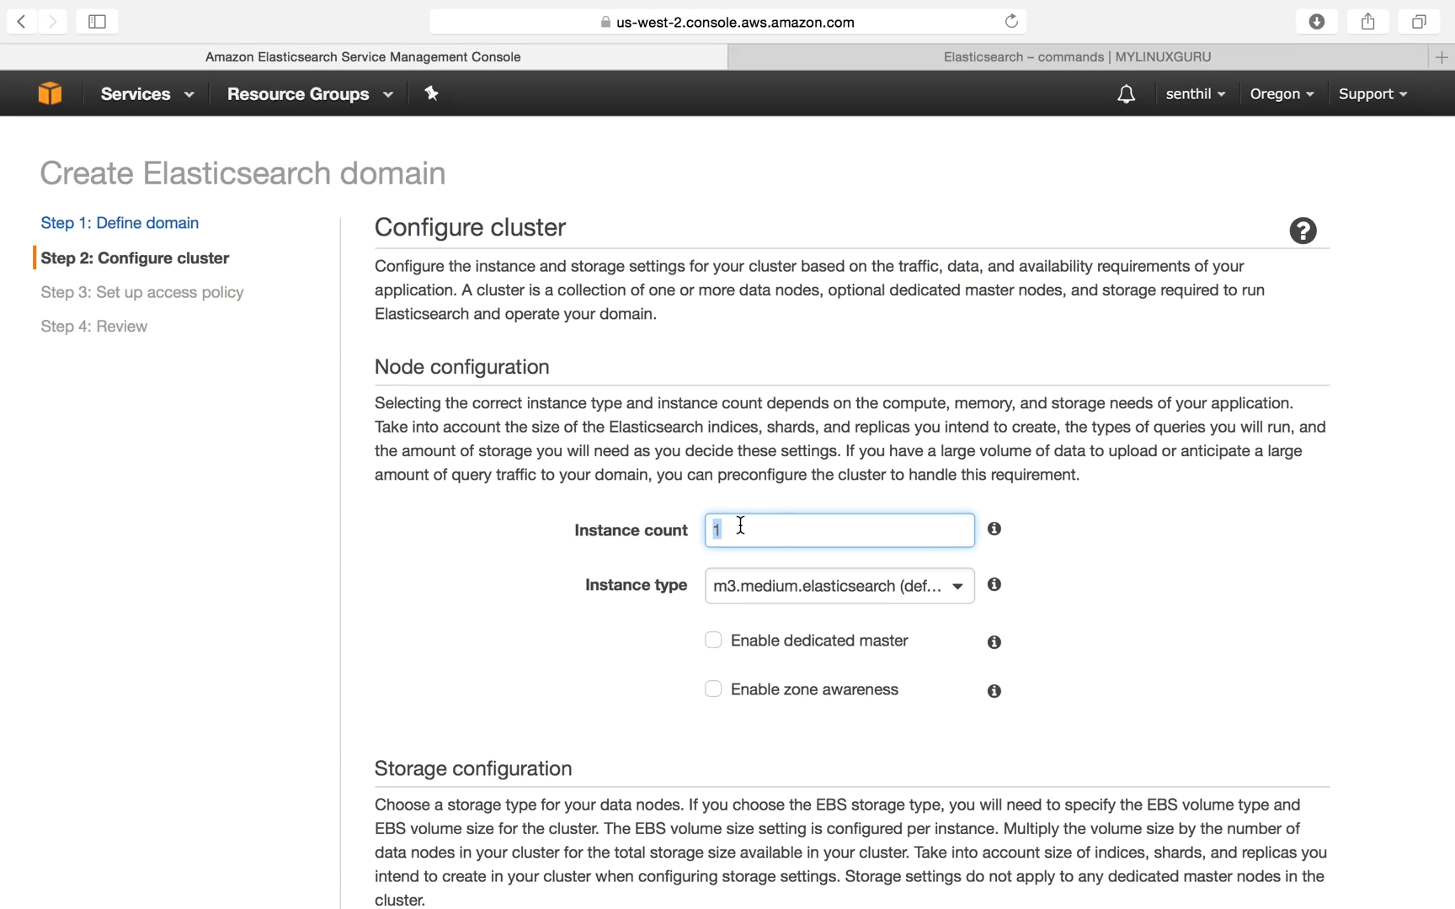
{"action": "scroll", "coordinate": [1091, 646], "scroll_direction": "down", "scroll_amount": 3}
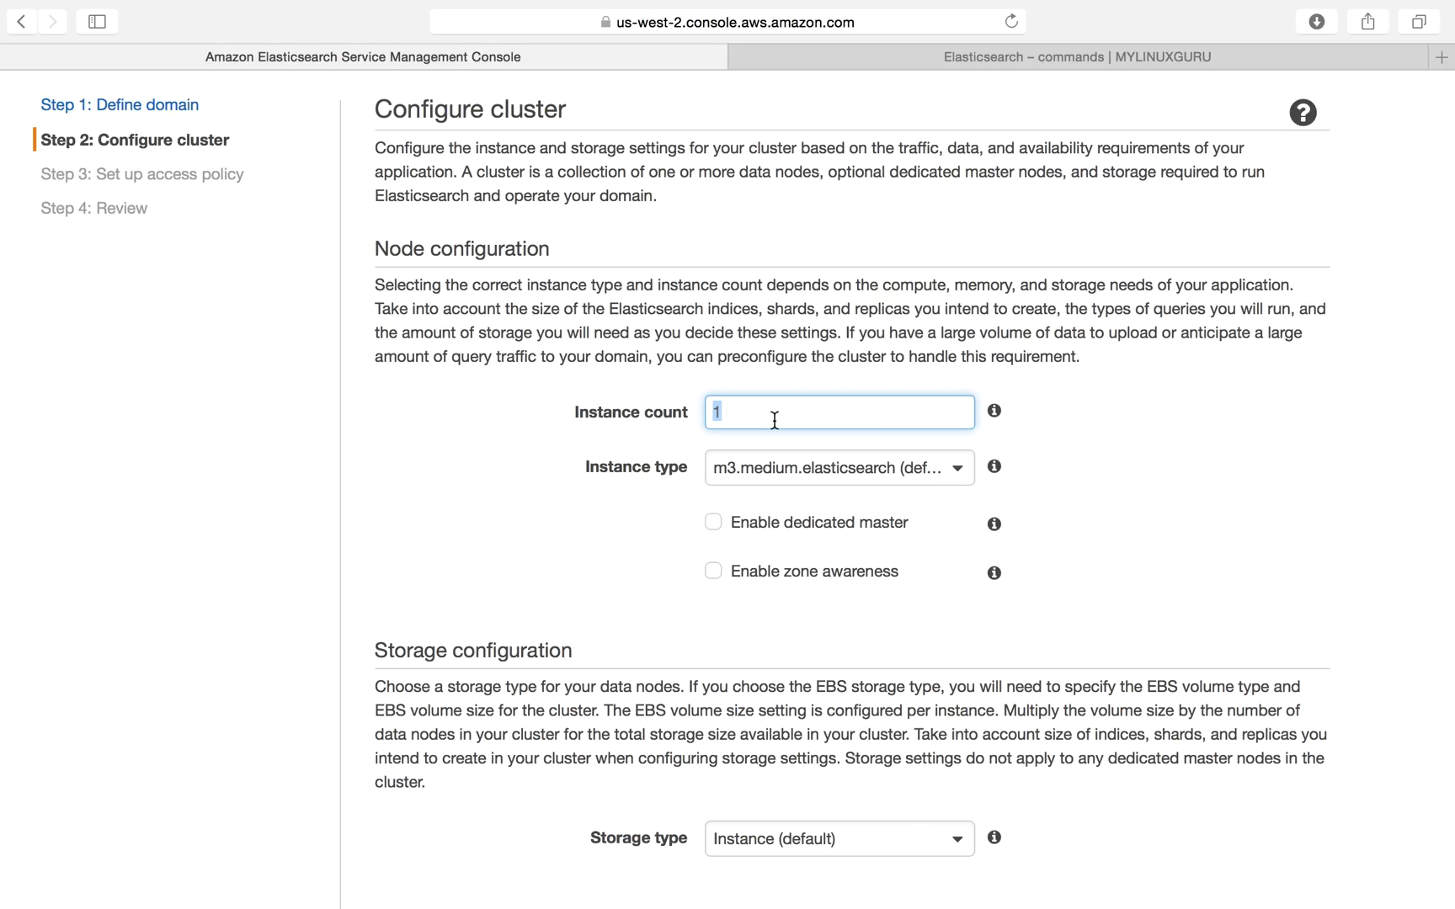
{"action": "type", "text": "20"}
{"action": "key", "text": "BackSpace"}
{"action": "key", "text": "BackSpace"}
{"action": "type", "text": "1"}
- Set the cluster's instance type to t2.micro.elasticsearch (Free tier eligible)
{"action": "left_click", "coordinate": [956, 473]}
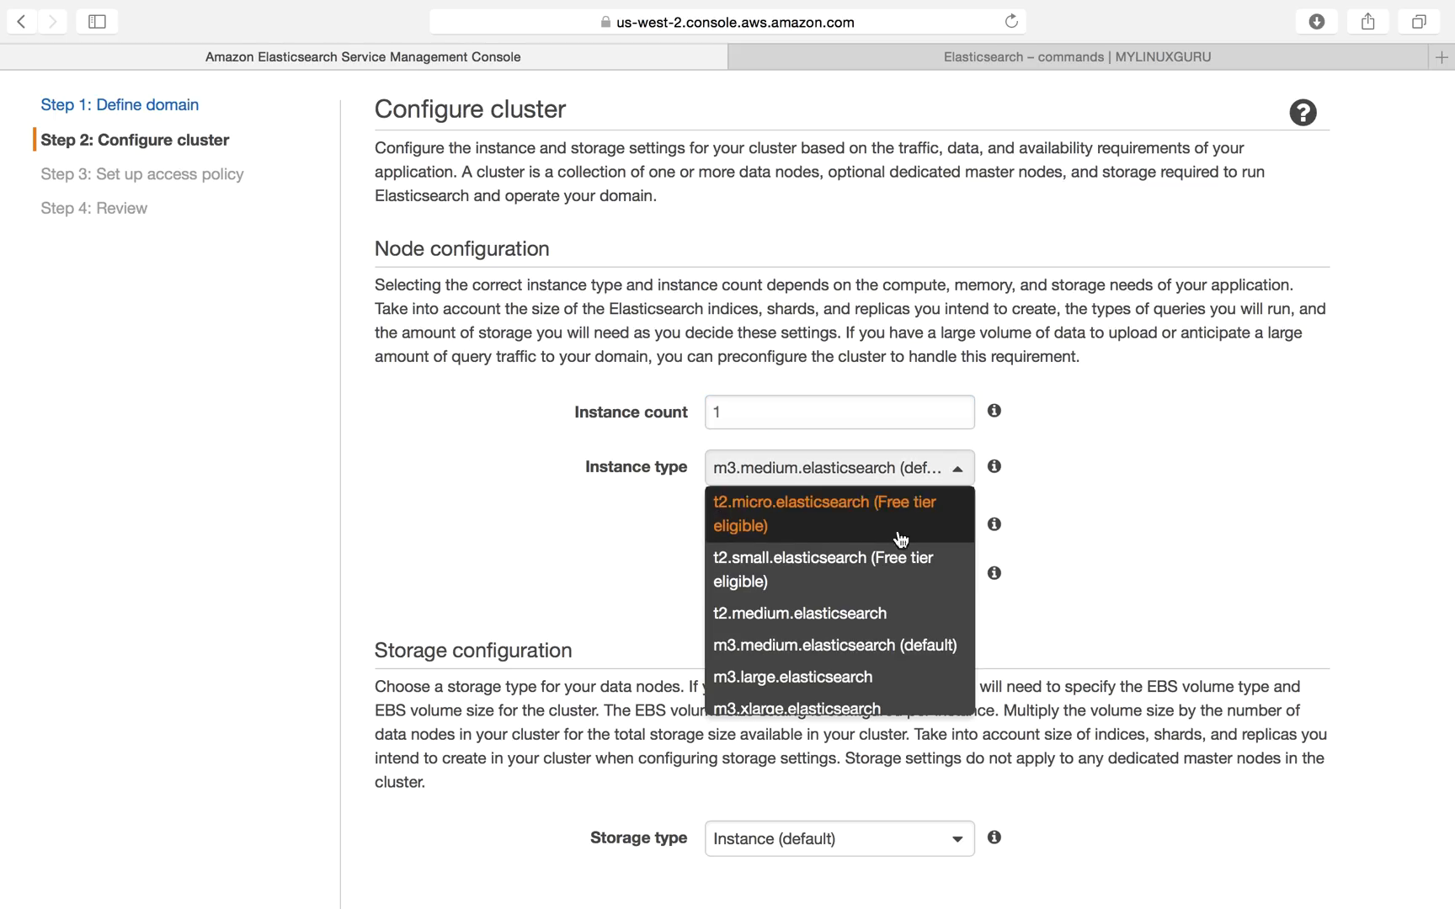
{"action": "scroll", "coordinate": [871, 665], "scroll_direction": "down", "scroll_amount": 3}
{"action": "scroll", "coordinate": [871, 665], "scroll_direction": "down", "scroll_amount": 2}
{"action": "scroll", "coordinate": [871, 665], "scroll_direction": "up", "scroll_amount": 10}
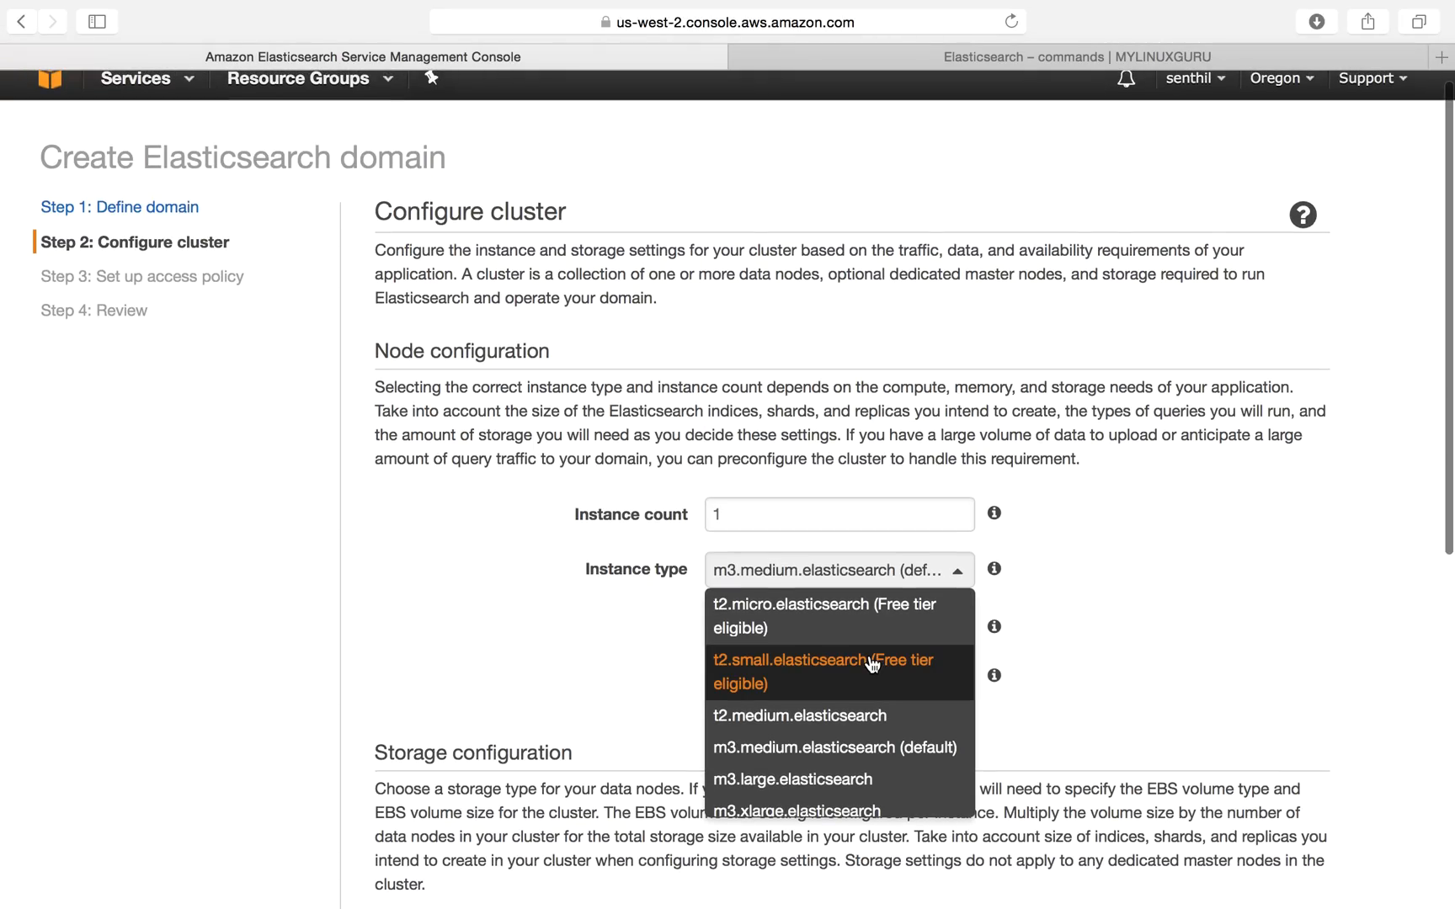
{"action": "scroll", "coordinate": [865, 774], "scroll_direction": "down", "scroll_amount": 2}
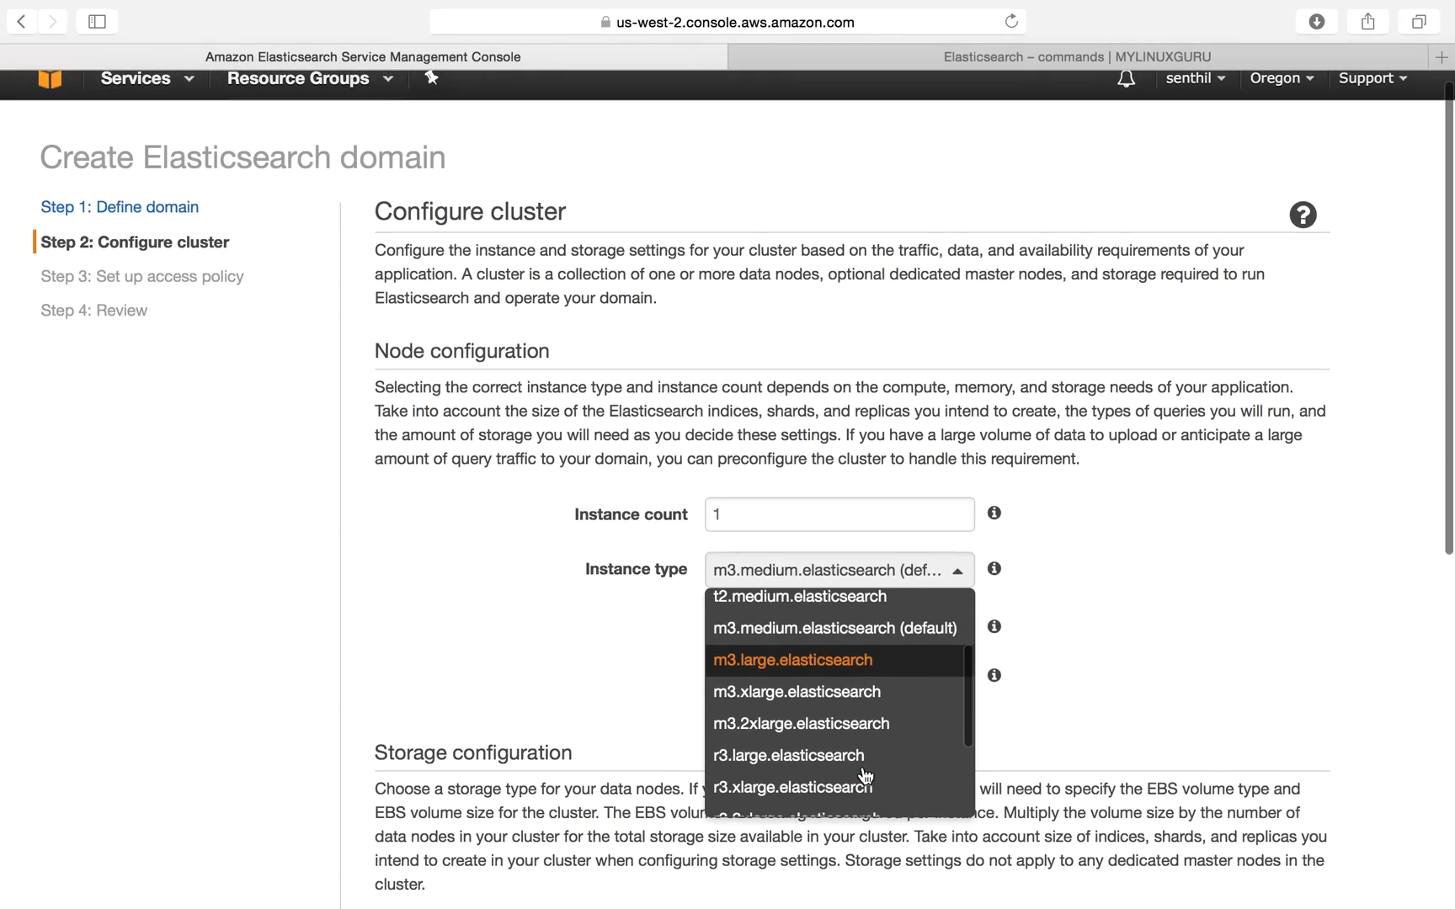
{"action": "scroll", "coordinate": [859, 757], "scroll_direction": "up", "scroll_amount": 3}
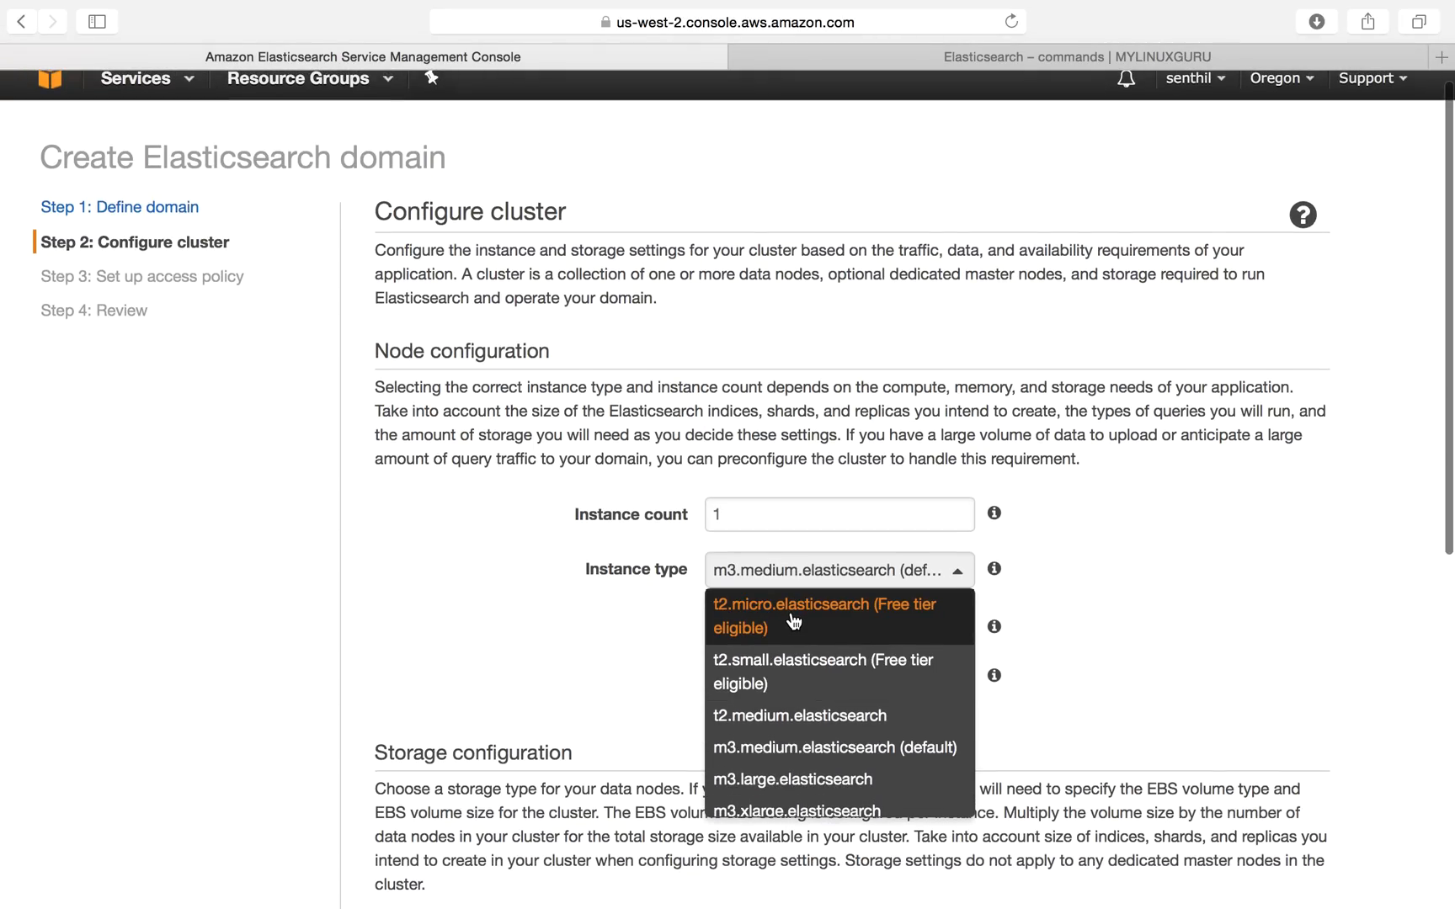
{"action": "left_click", "coordinate": [792, 621]}
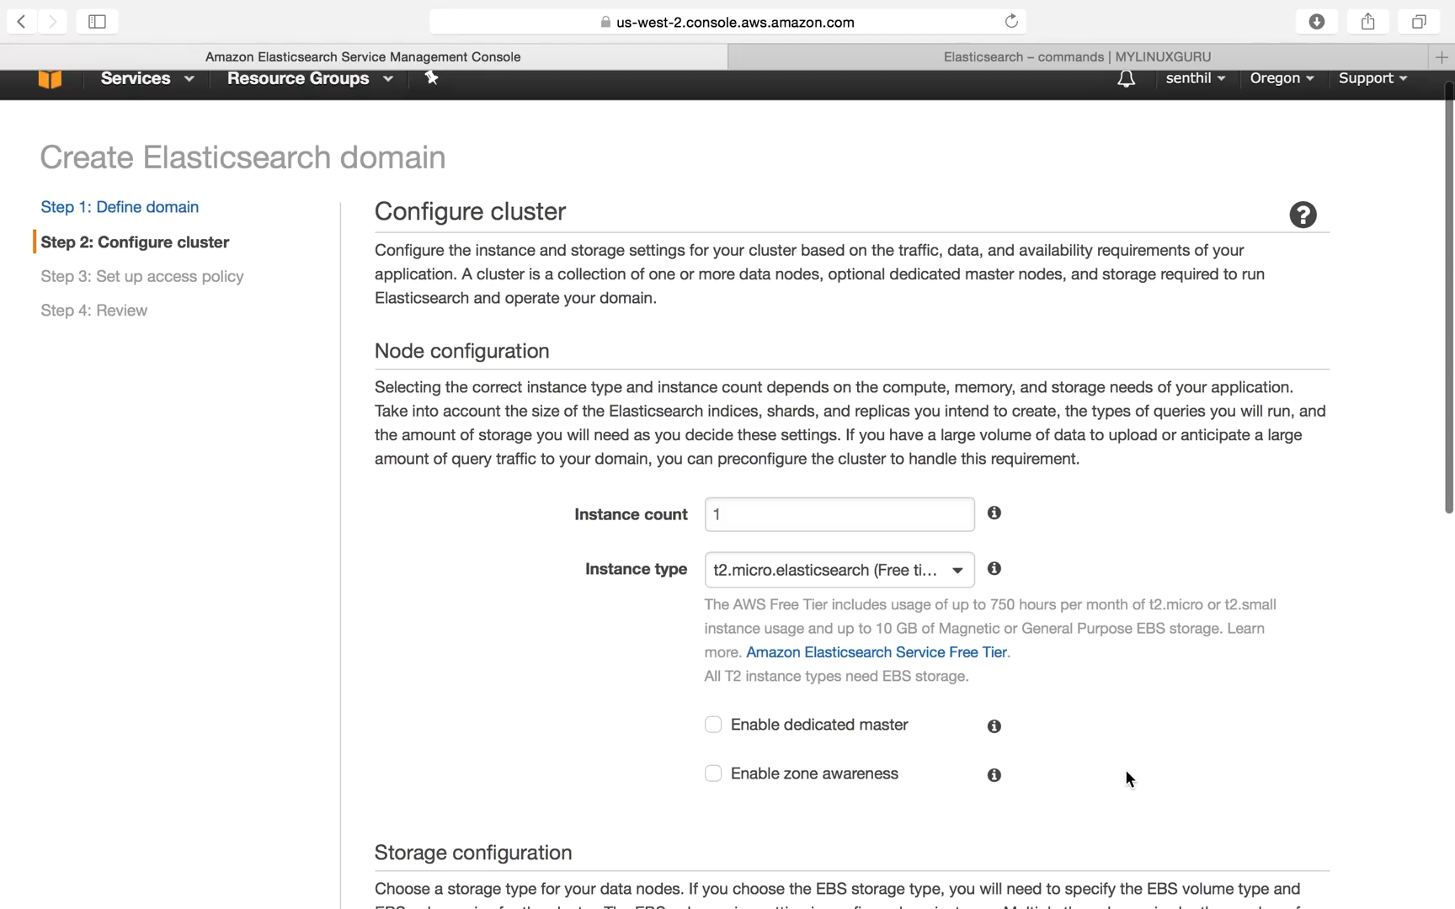
{"action": "left_click", "coordinate": [933, 579]}
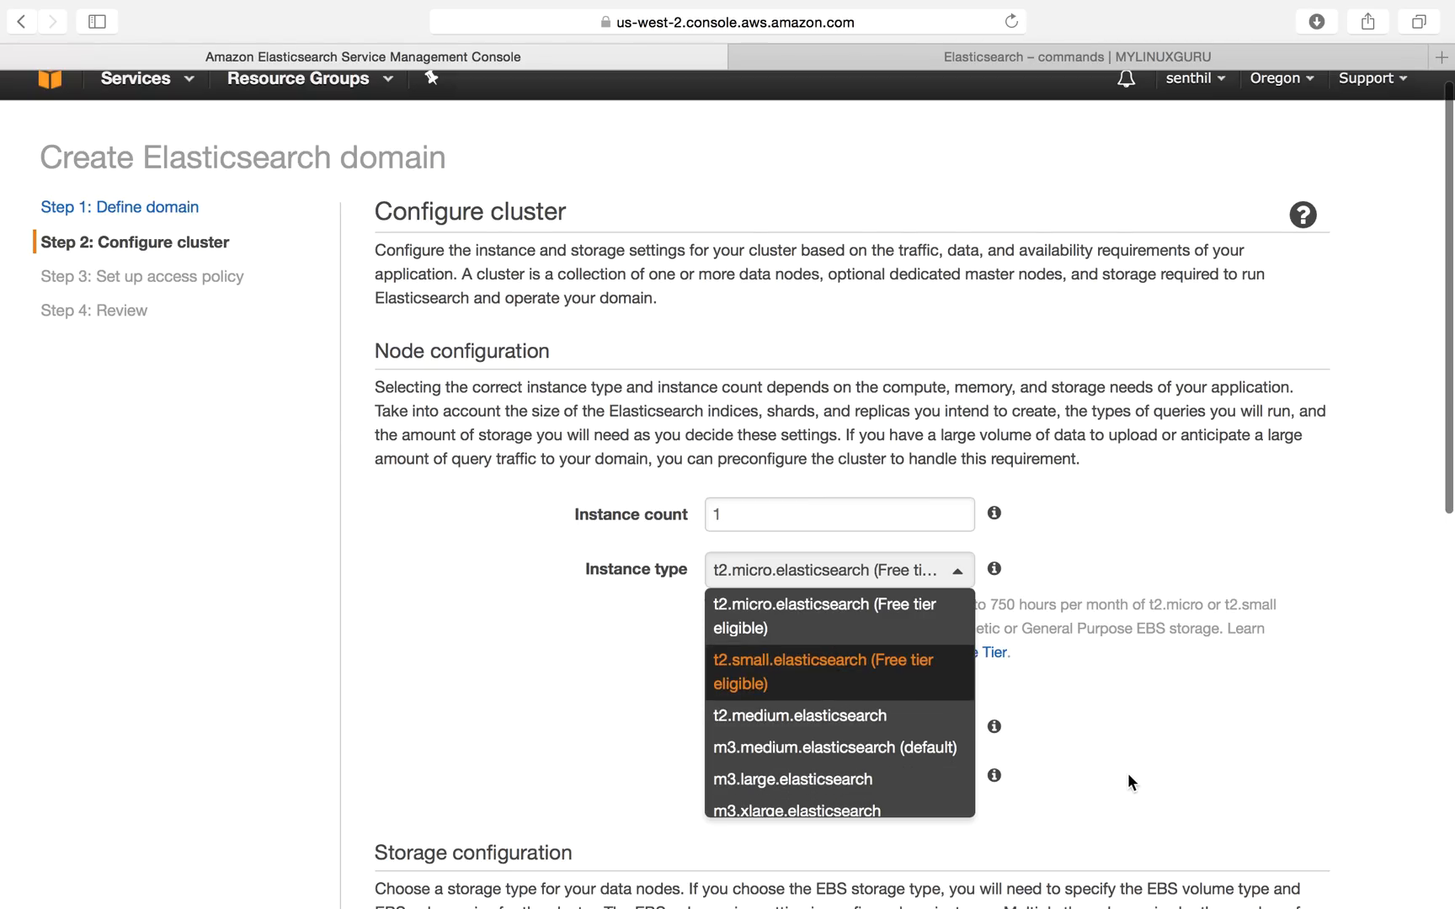
{"action": "left_click", "coordinate": [1153, 783]}
- Try enabling a dedicated master with the default instance count of 3, and disable it again
{"action": "scroll", "coordinate": [1059, 740], "scroll_direction": "down", "scroll_amount": 2}
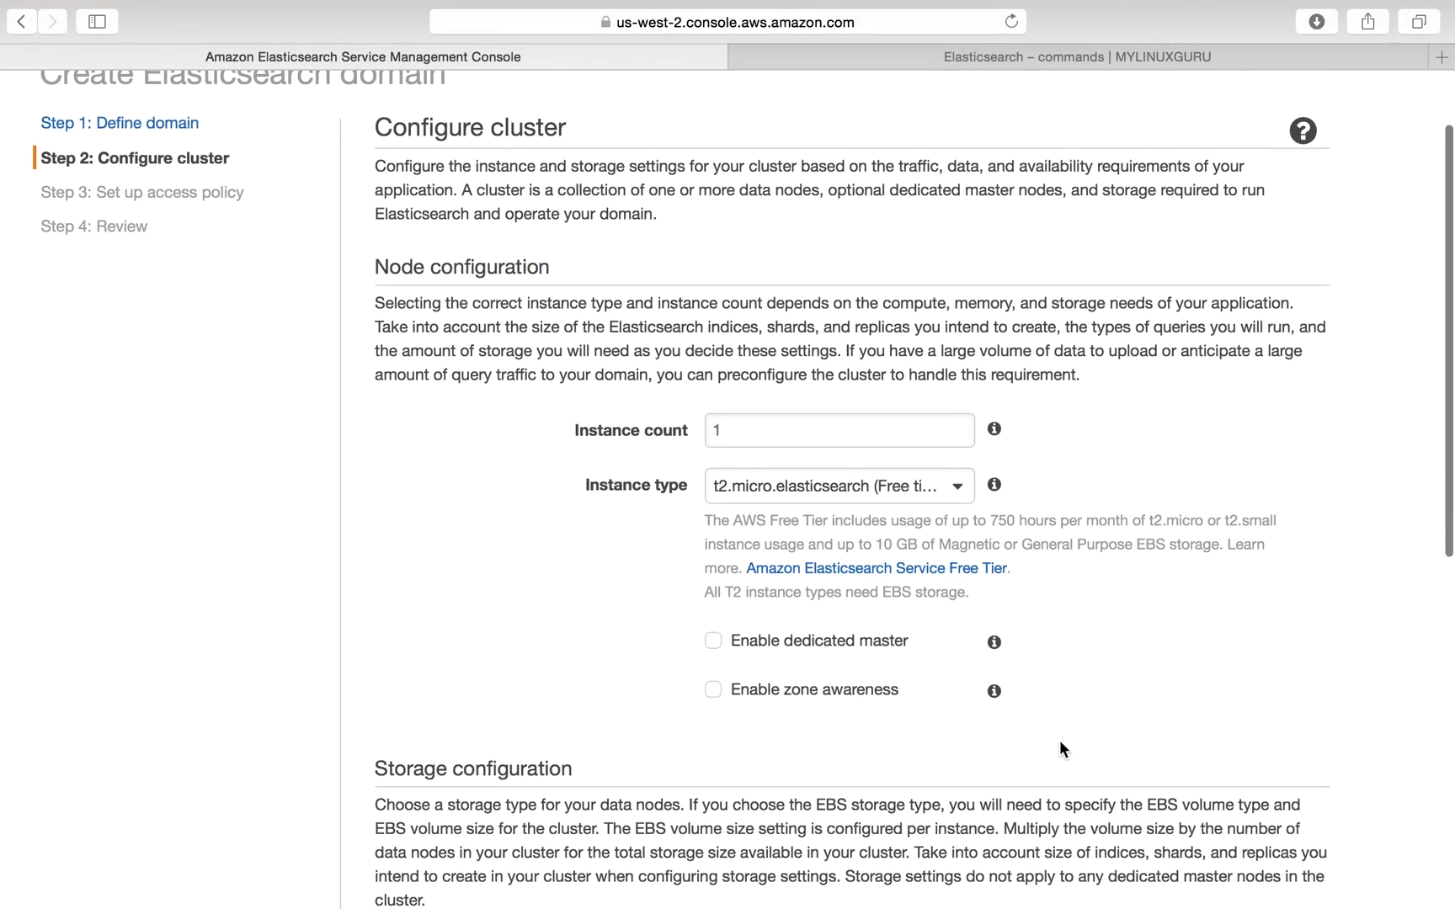
{"action": "left_click", "coordinate": [712, 645]}
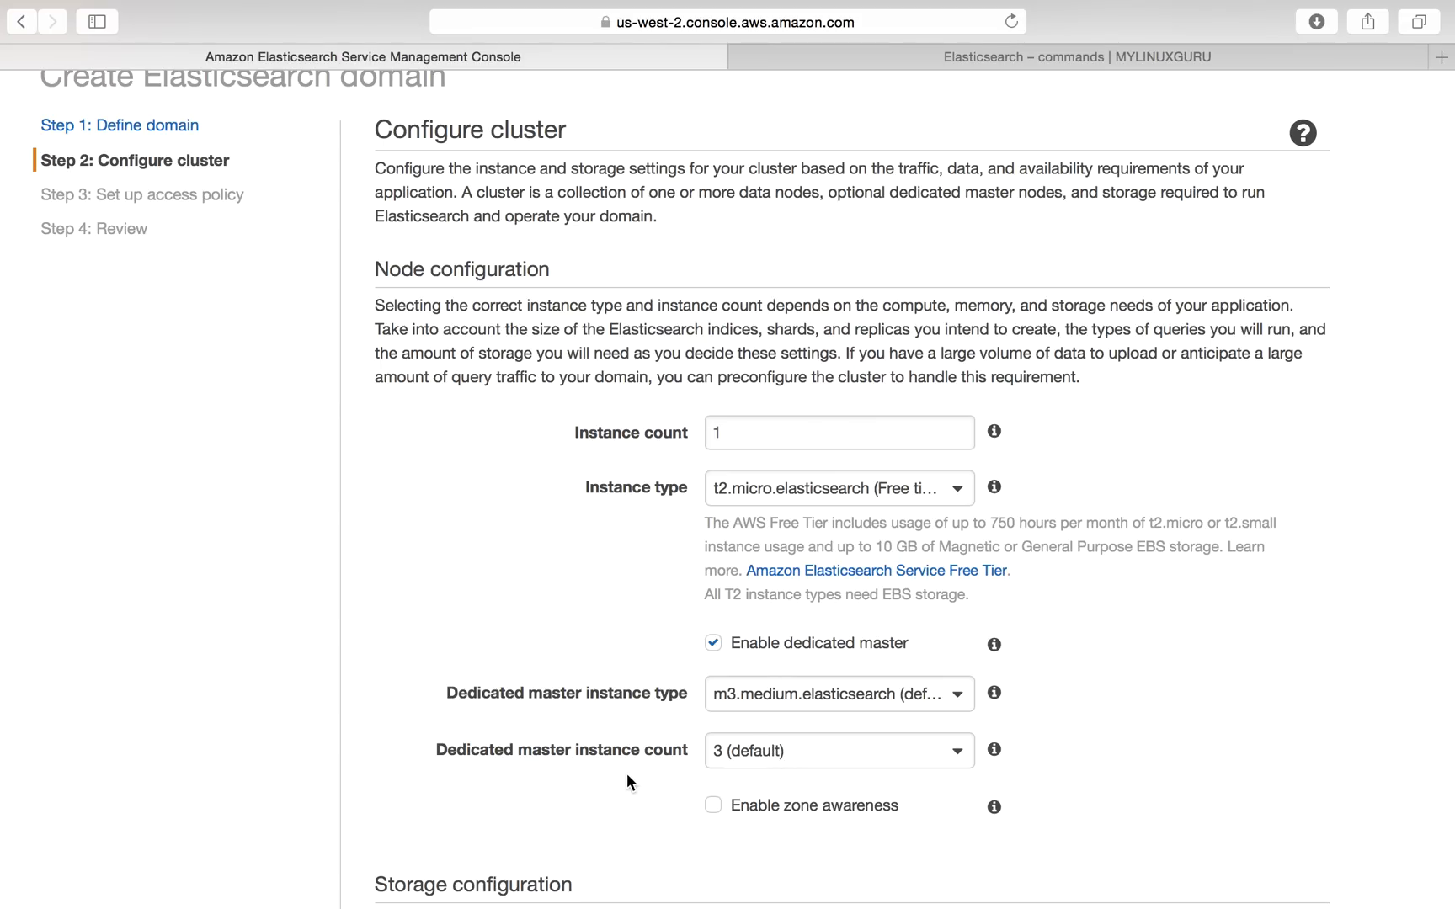
{"action": "left_click", "coordinate": [800, 760]}
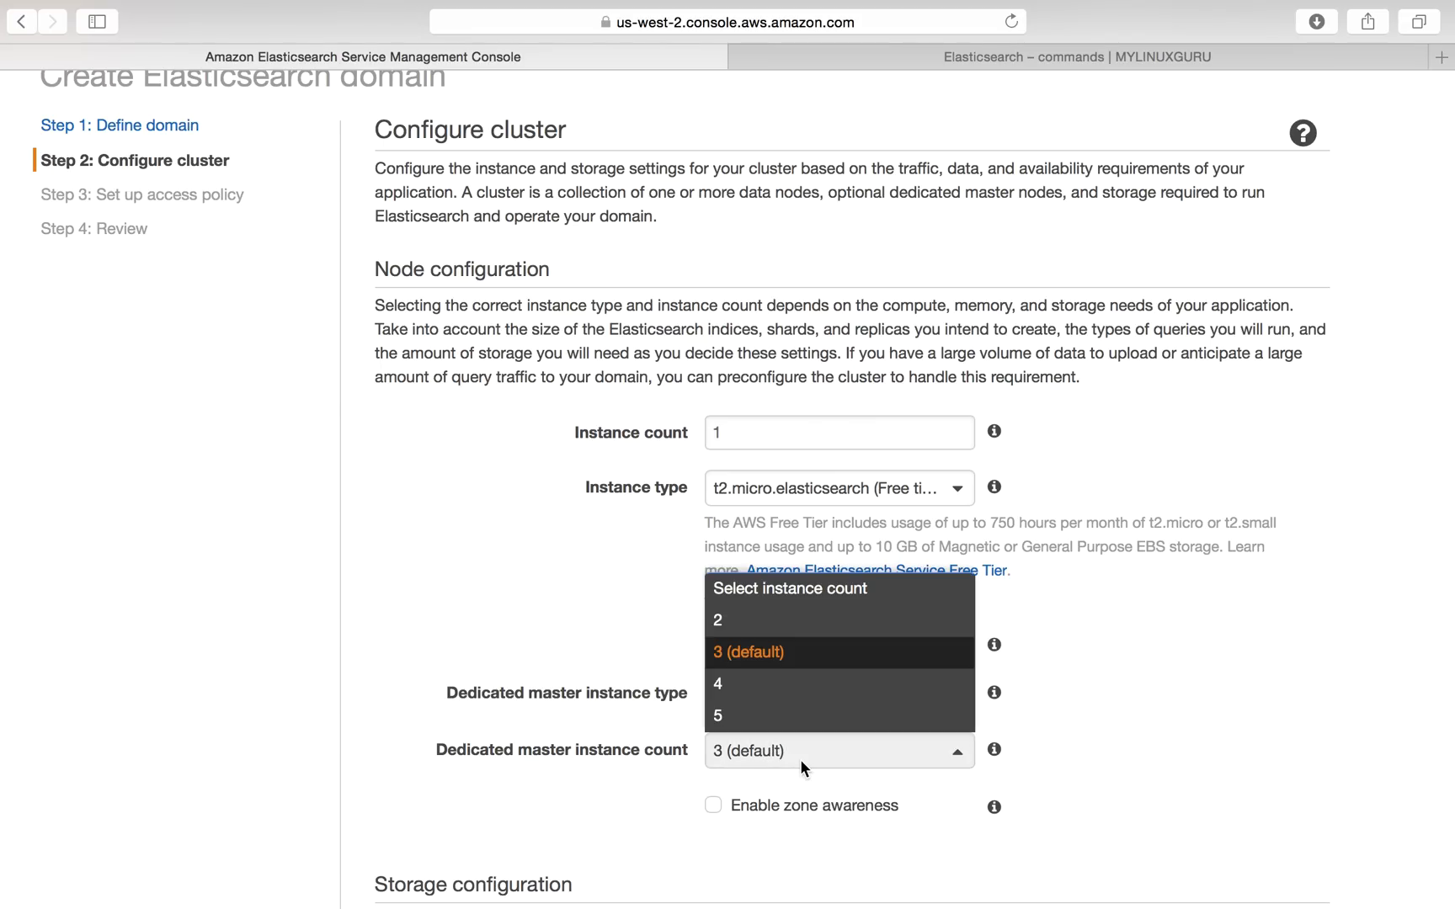
{"action": "left_click", "coordinate": [748, 655]}
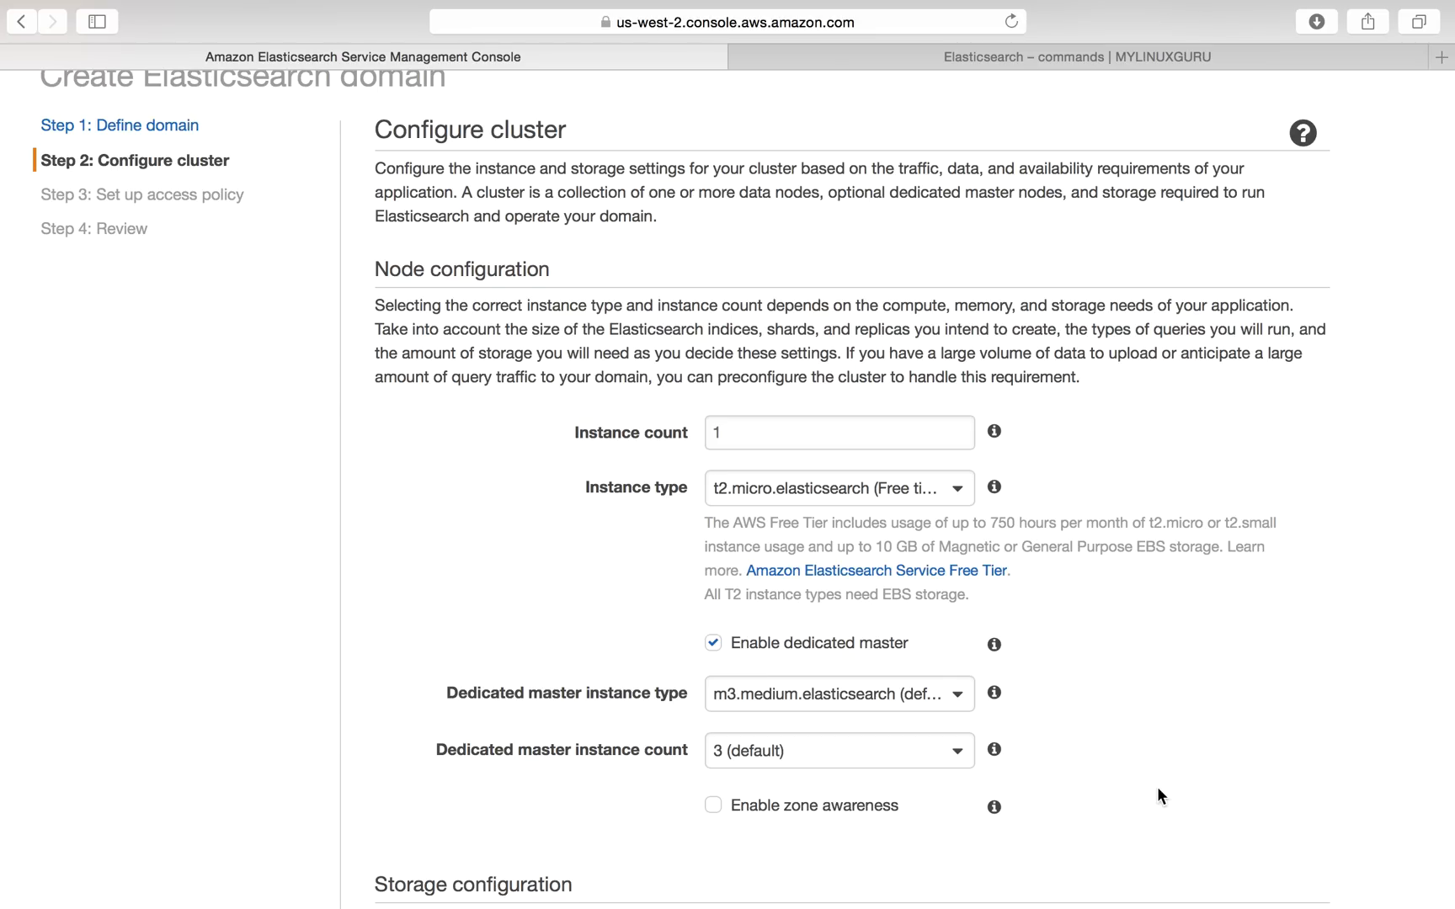
{"action": "left_click", "coordinate": [838, 761]}
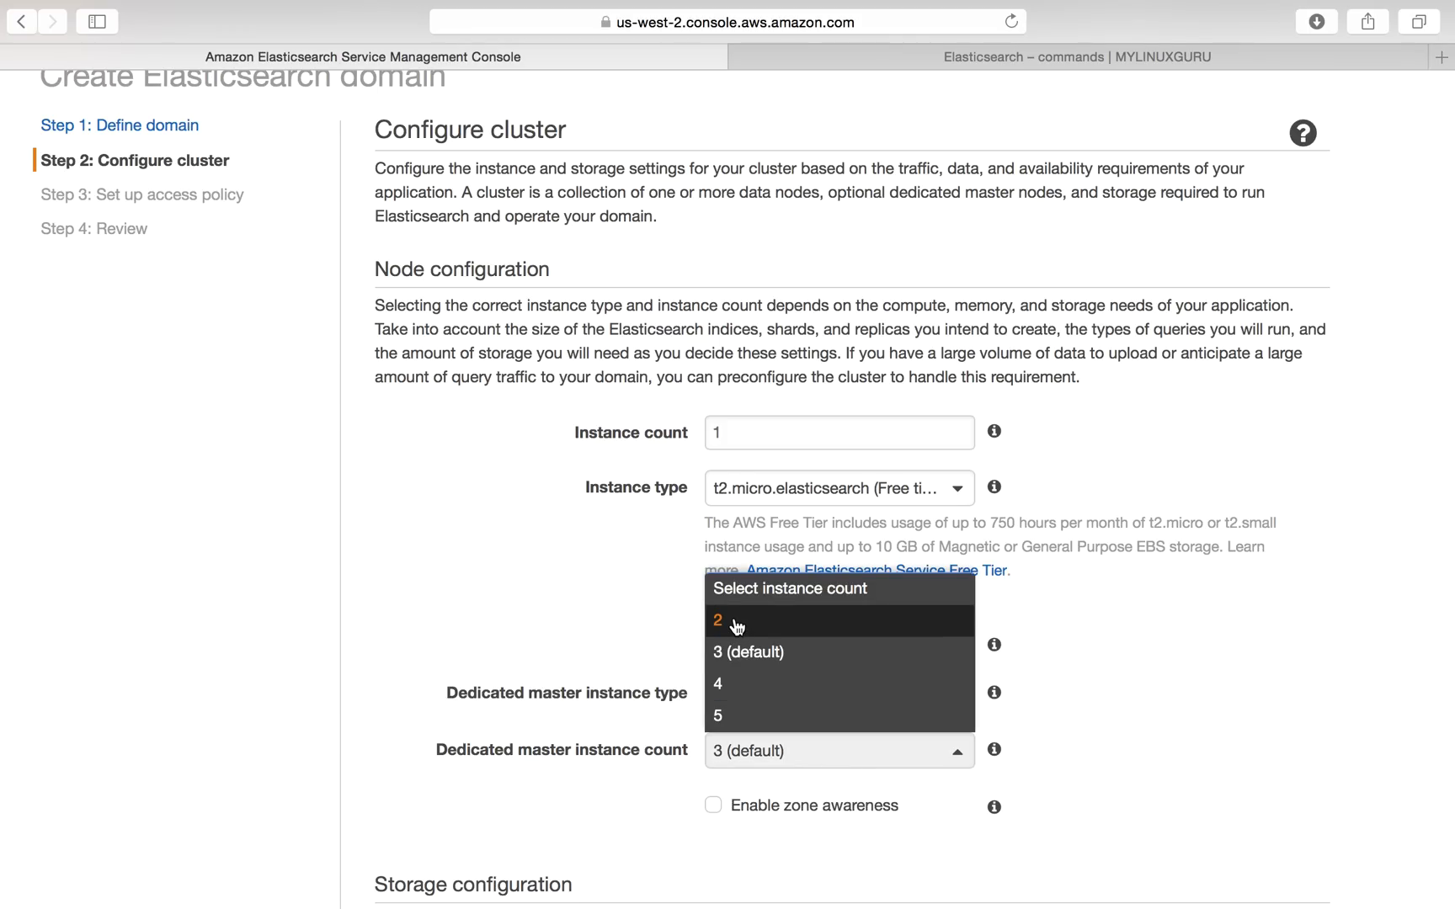
{"action": "left_click", "coordinate": [1162, 751]}
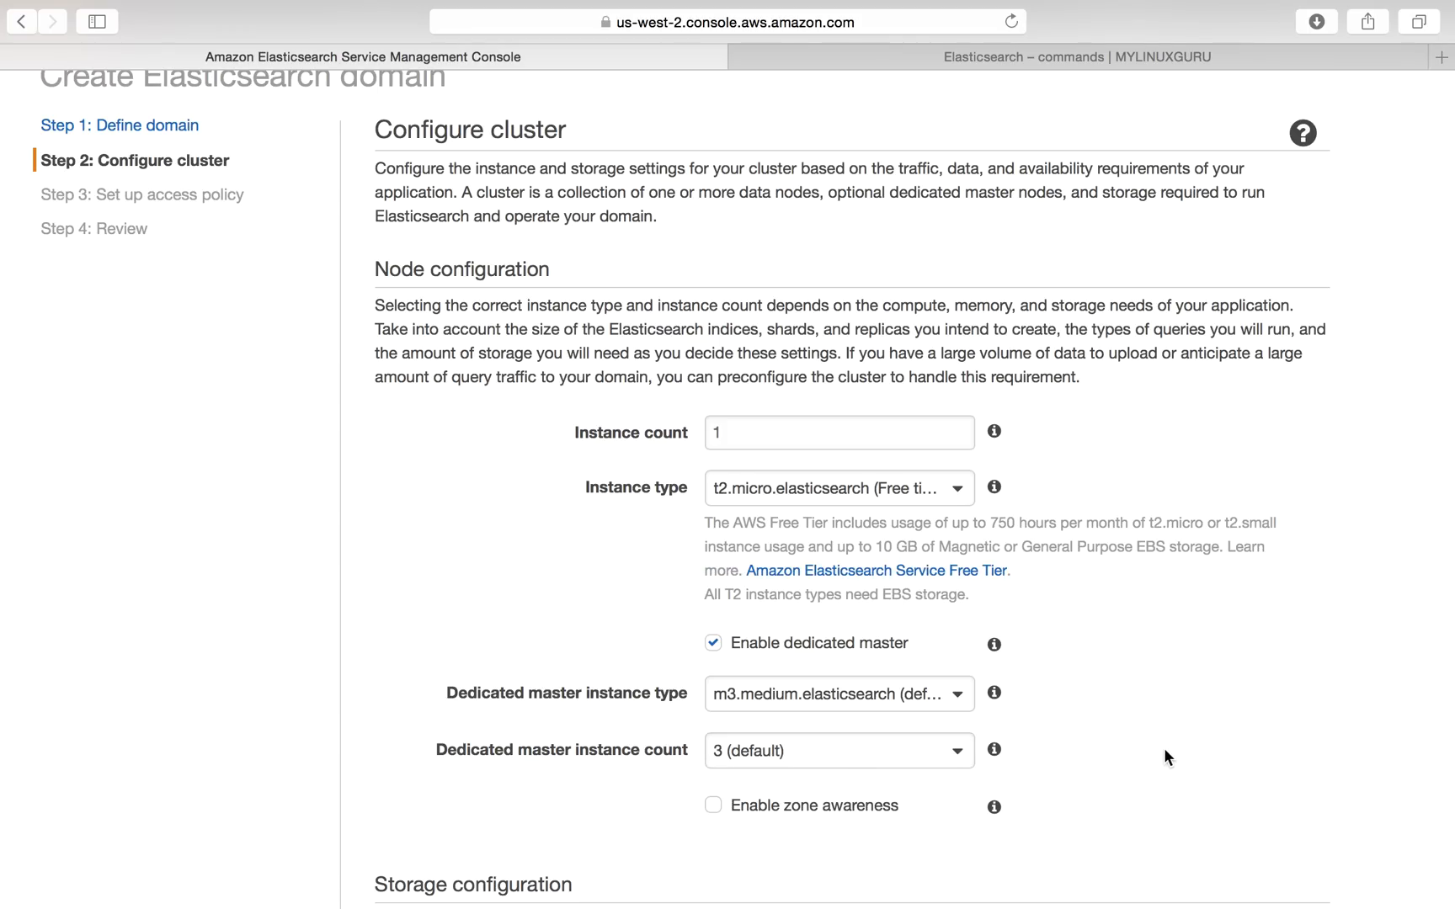
{"action": "left_click", "coordinate": [714, 645]}
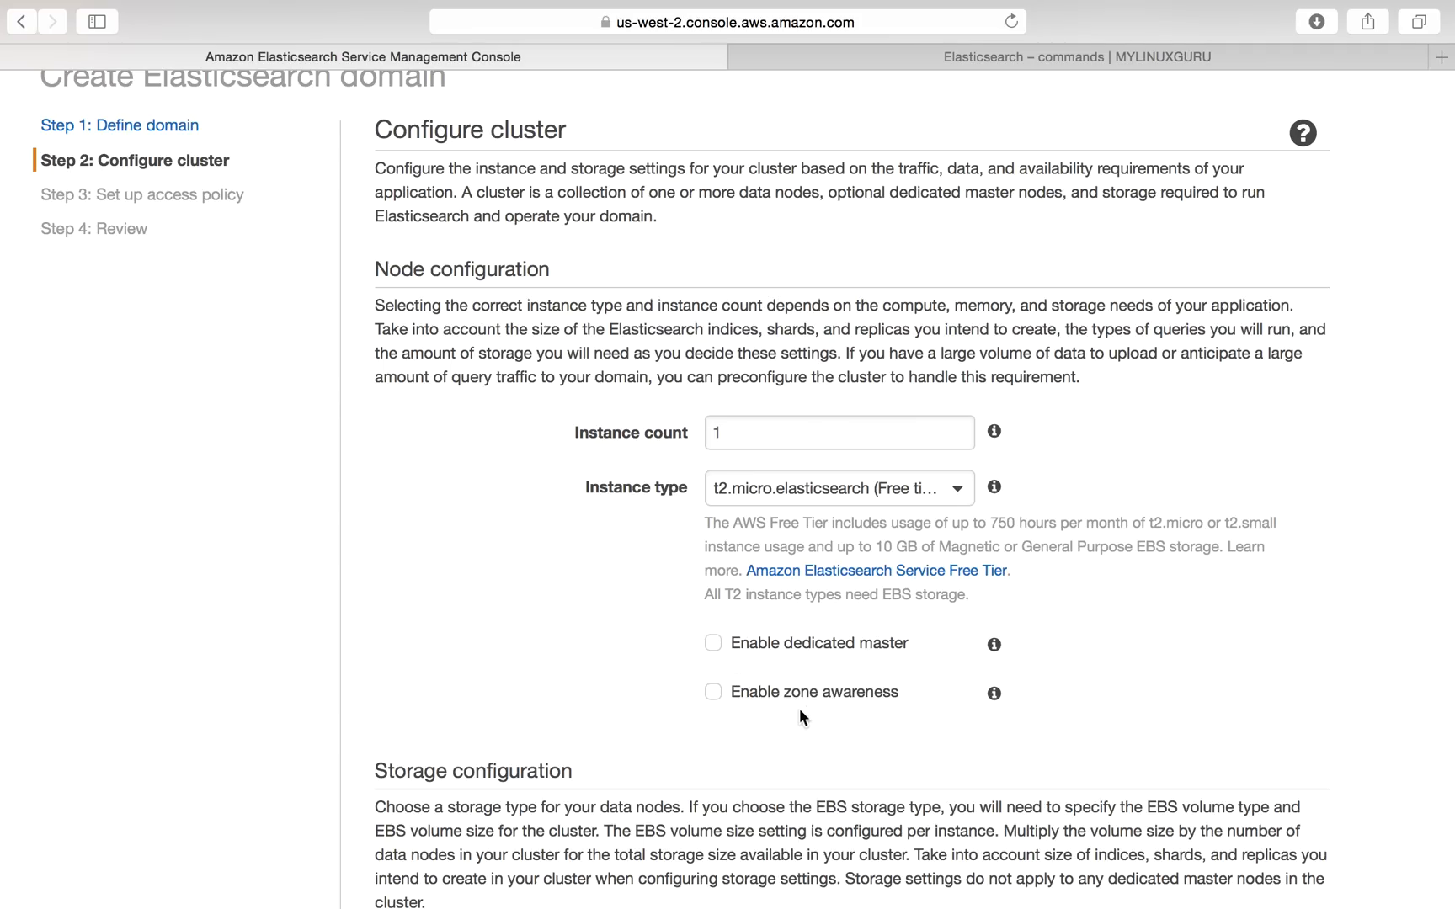
- Try enabling zone awareness for the cluster and turn it off again
{"action": "left_click", "coordinate": [713, 692]}
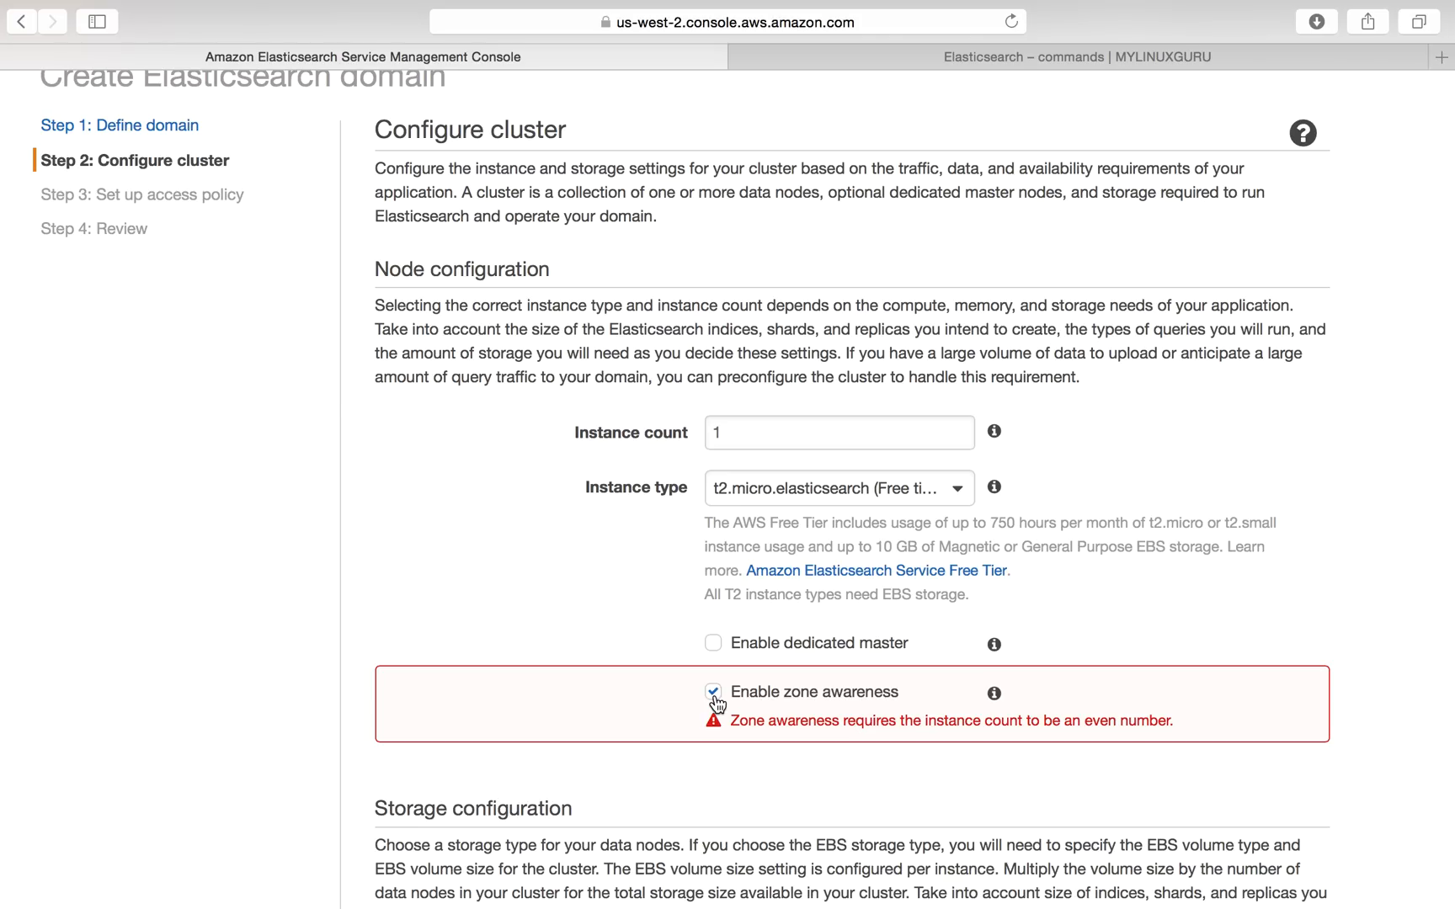
{"action": "scroll", "coordinate": [1113, 363], "scroll_direction": "up", "scroll_amount": 3}
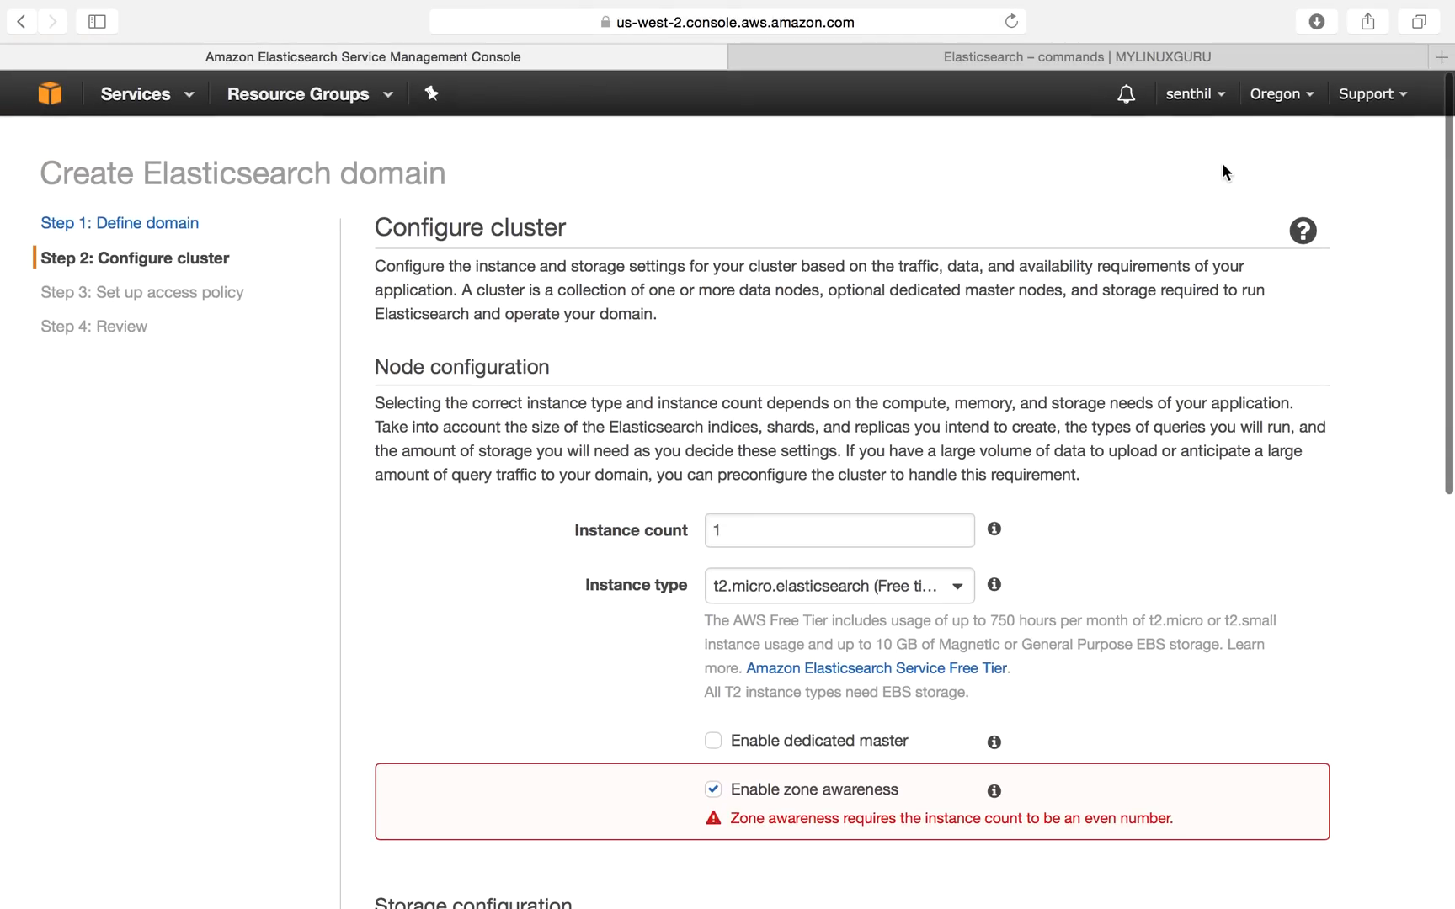
{"action": "scroll", "coordinate": [1223, 625], "scroll_direction": "down", "scroll_amount": 1}
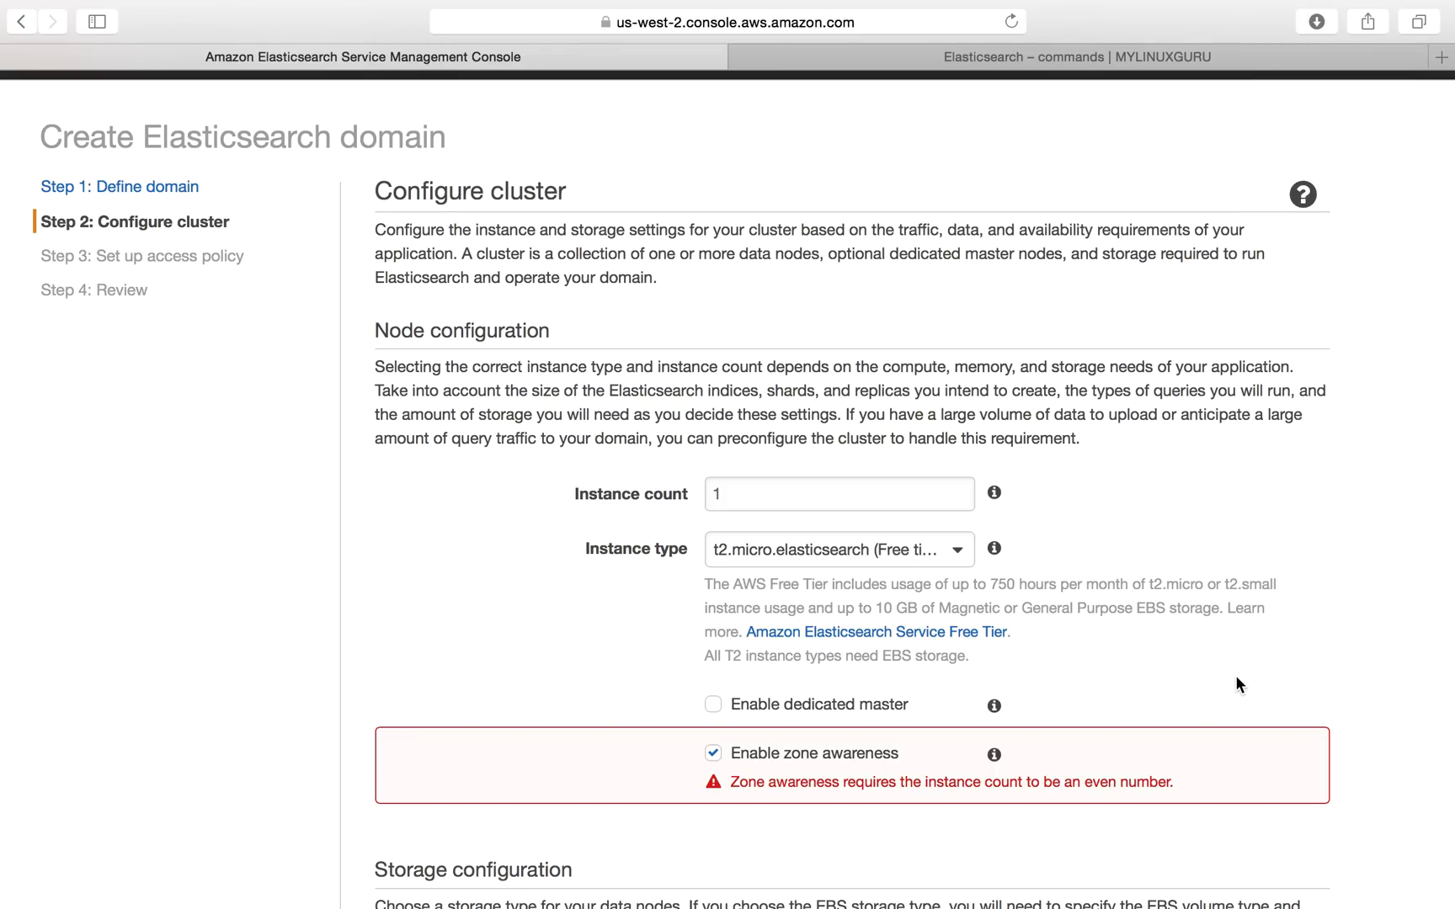
{"action": "left_click", "coordinate": [713, 753]}
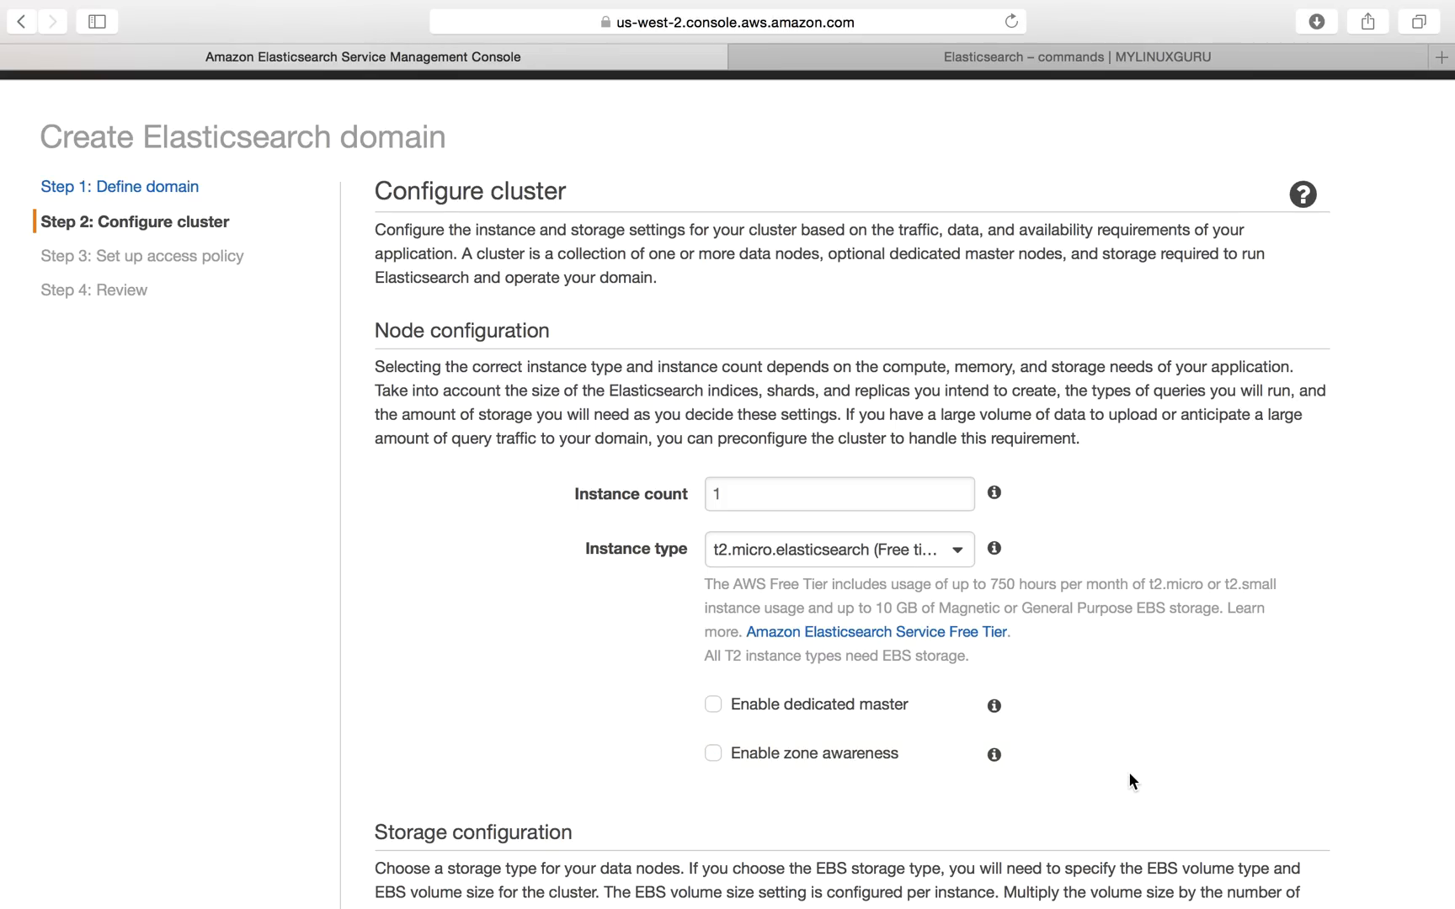
- Set the storage type of the cluster's data nodes to EBS
{"action": "scroll", "coordinate": [1148, 773], "scroll_direction": "down", "scroll_amount": 2}
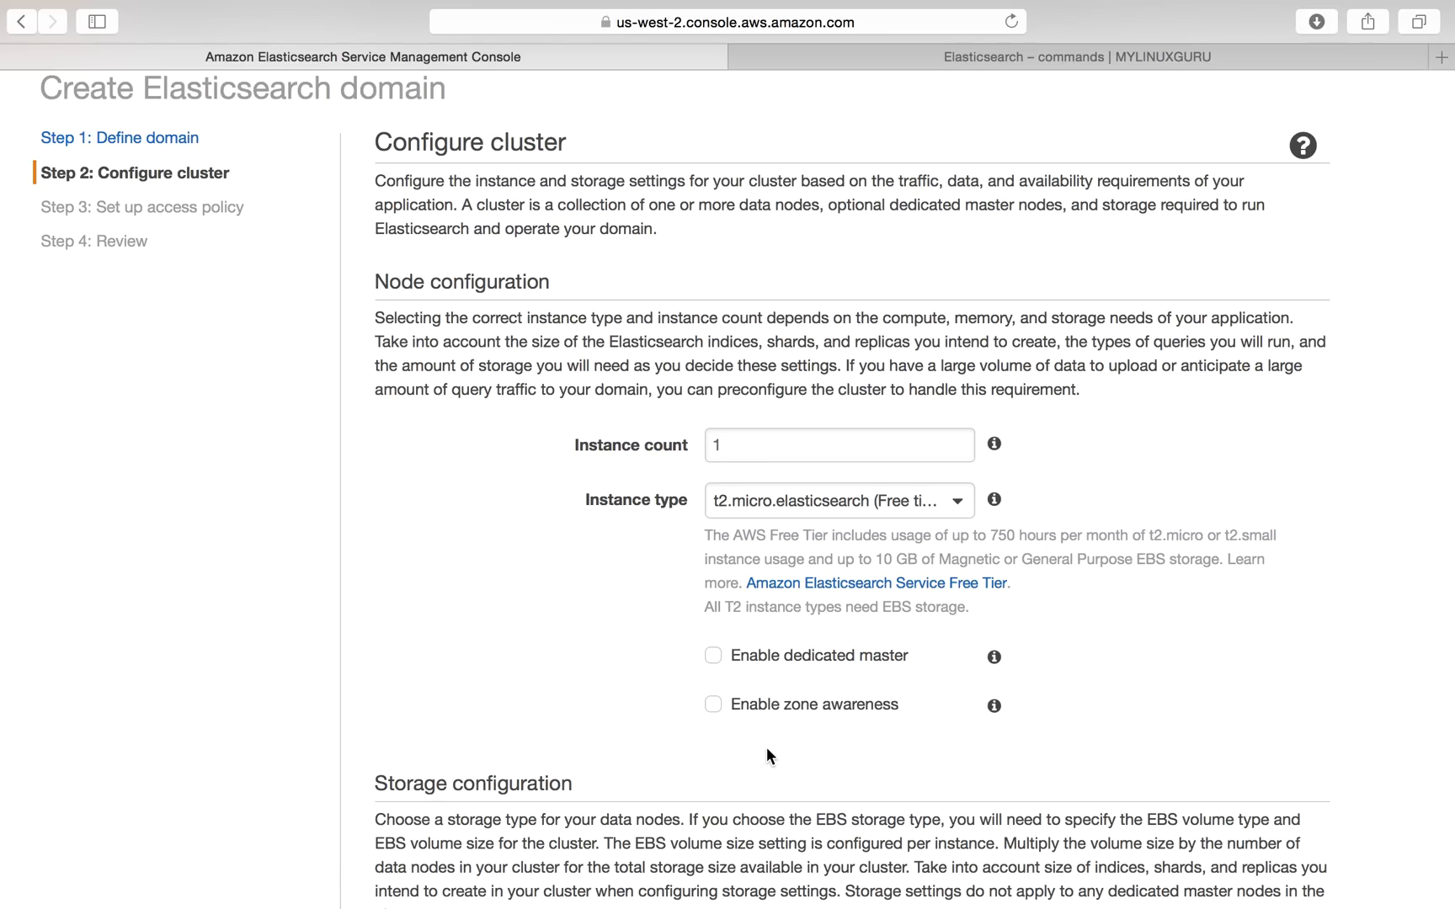
{"action": "scroll", "coordinate": [793, 734], "scroll_direction": "down", "scroll_amount": 5}
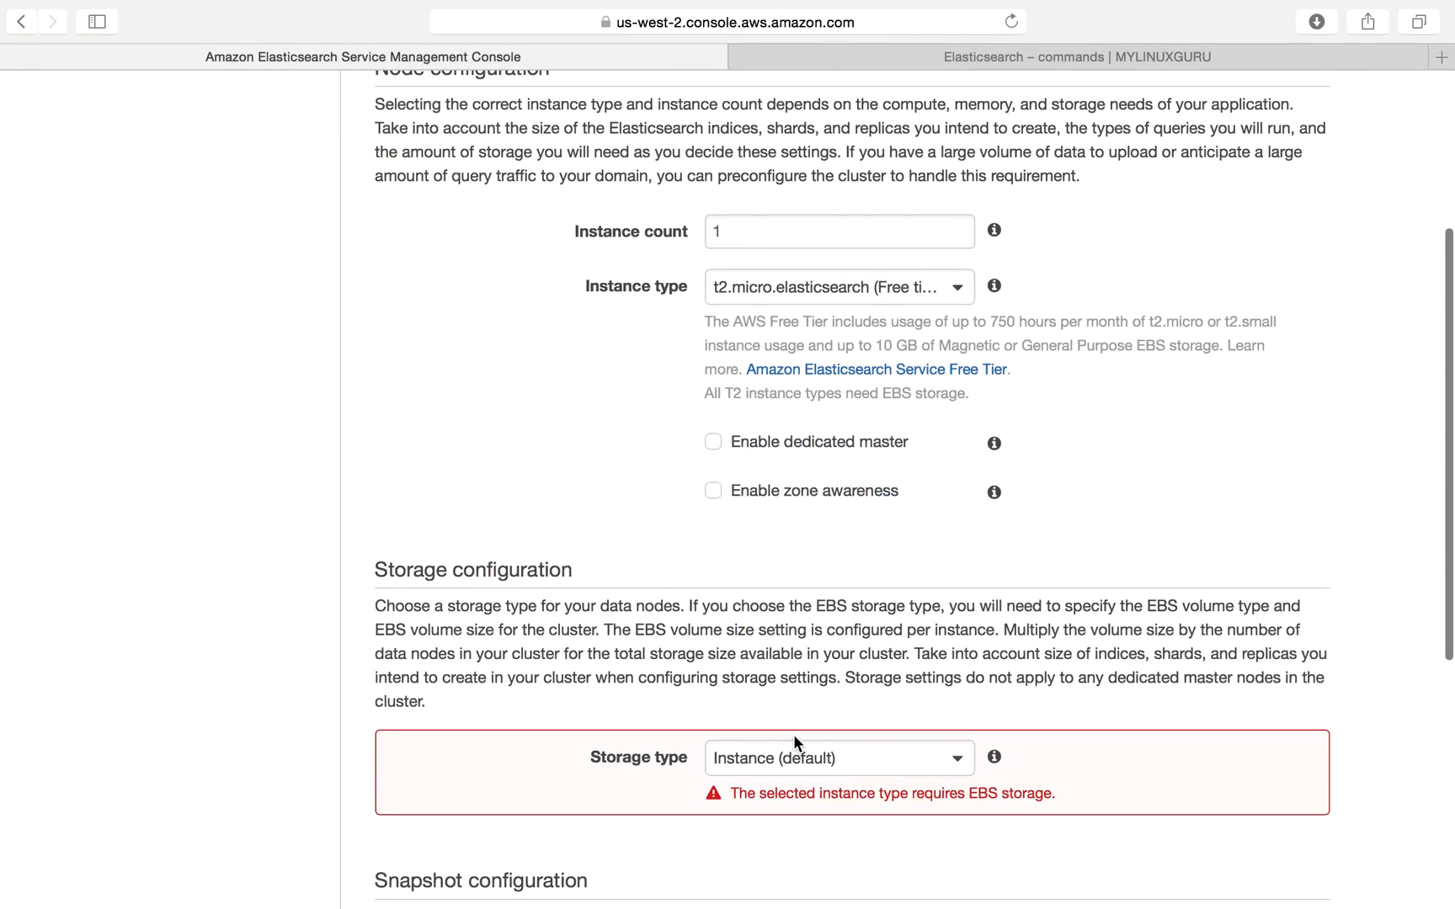
{"action": "scroll", "coordinate": [793, 734], "scroll_direction": "down", "scroll_amount": 1}
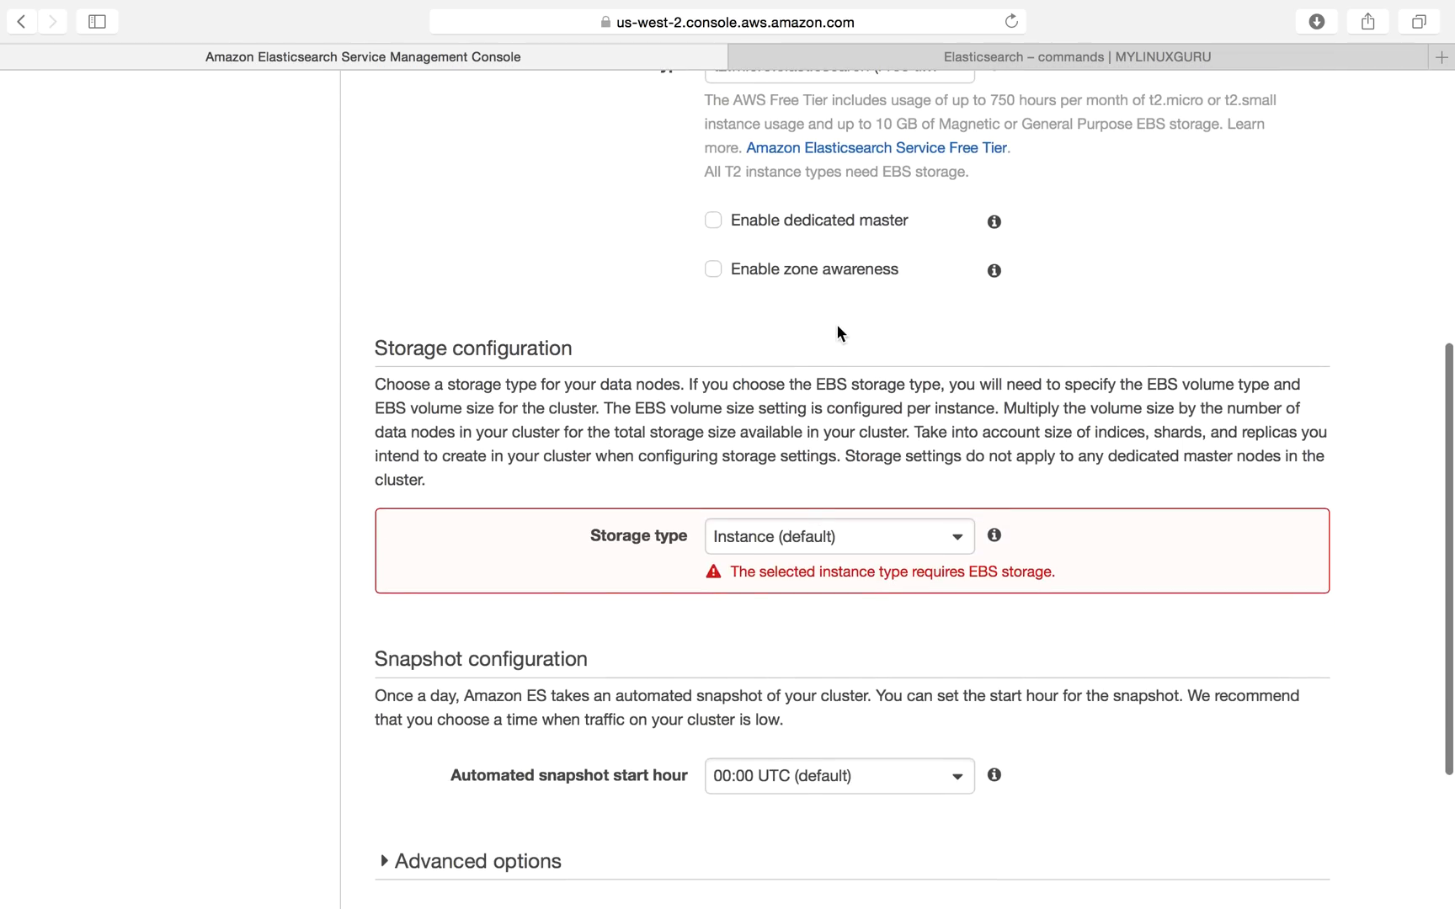
{"action": "scroll", "coordinate": [820, 392], "scroll_direction": "down", "scroll_amount": 1}
{"action": "left_click", "coordinate": [811, 462]}
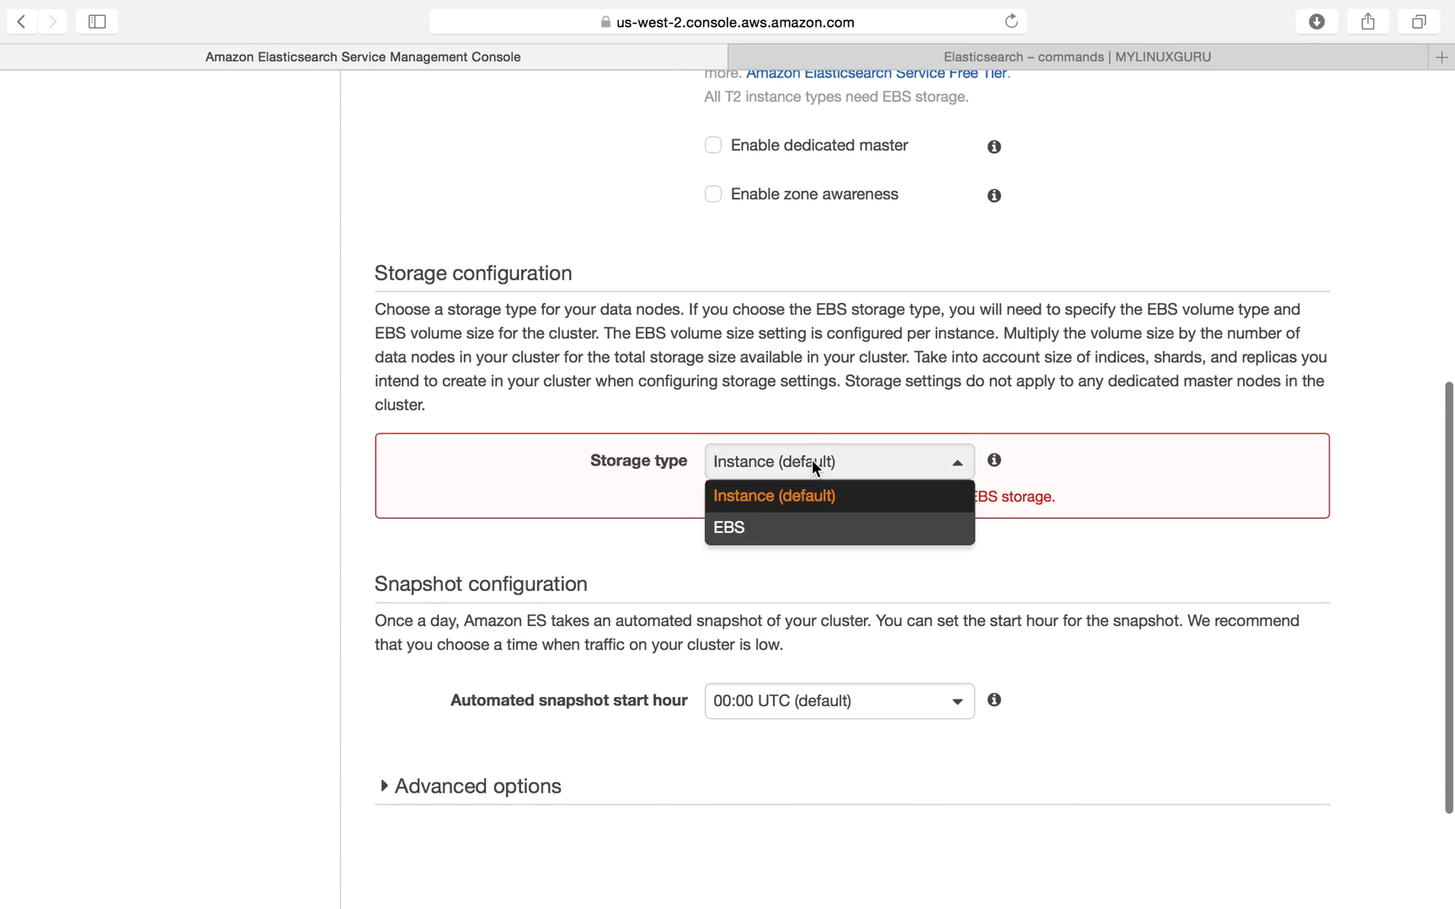
{"action": "left_click", "coordinate": [774, 530]}
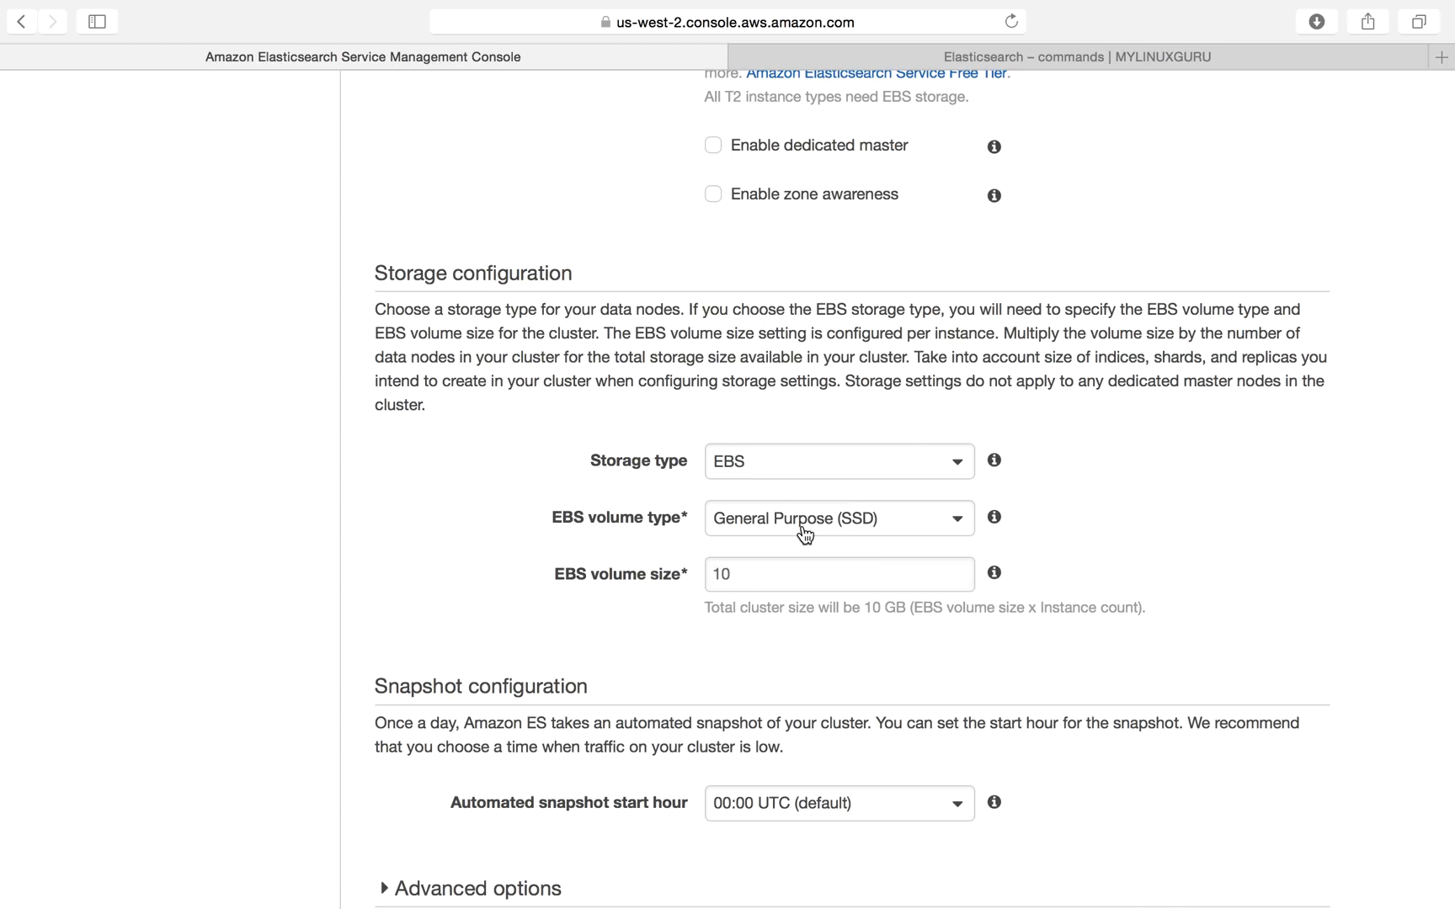
- Try the Instance (default) storage type for the data nodes, and set it back to EBS
{"action": "left_click", "coordinate": [824, 469]}
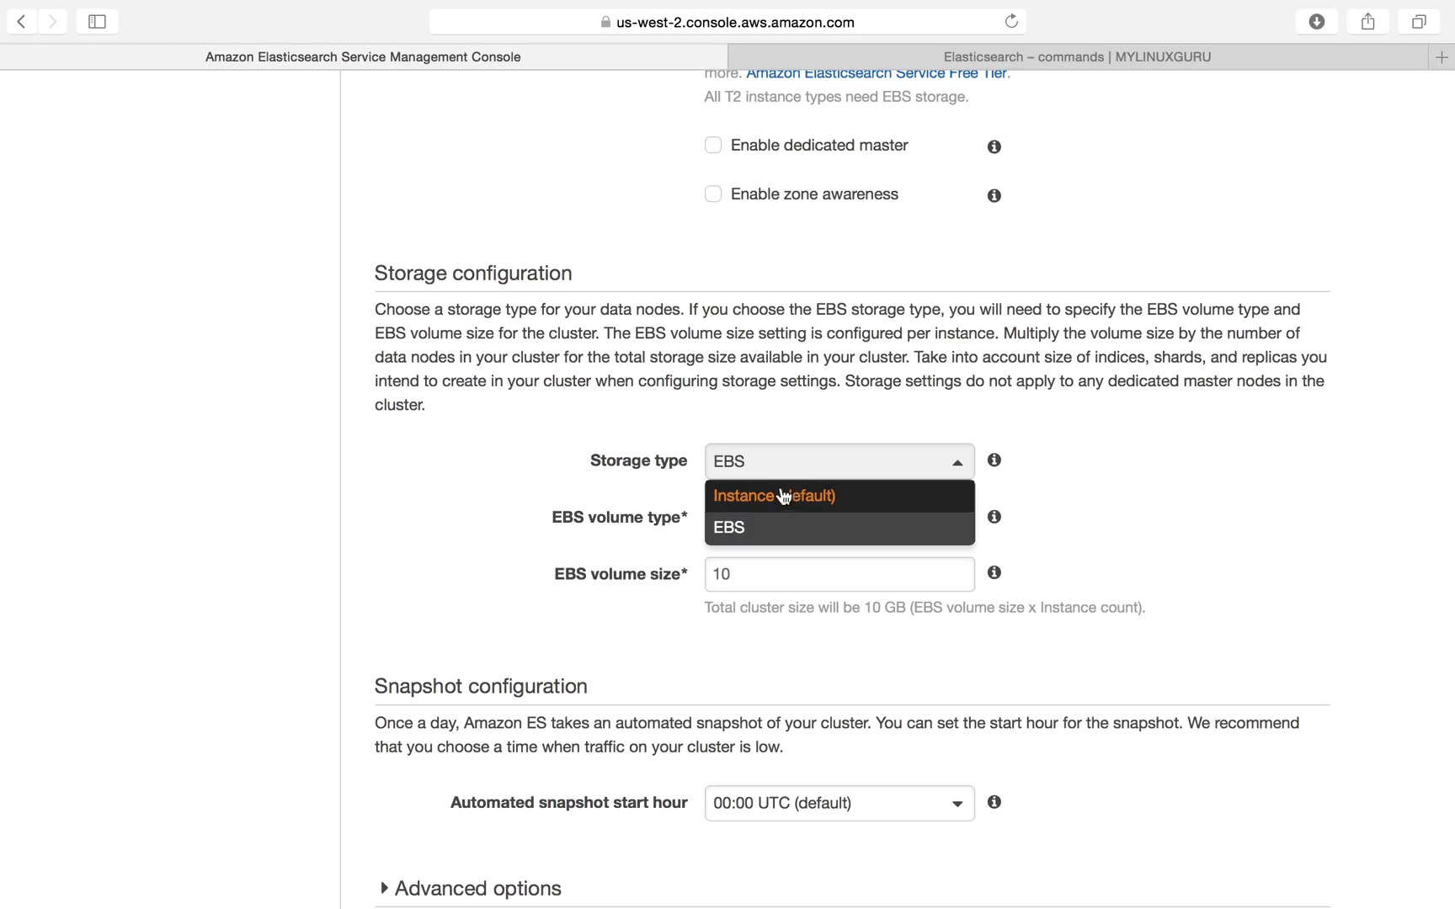
{"action": "left_click", "coordinate": [787, 496]}
{"action": "left_click", "coordinate": [793, 462]}
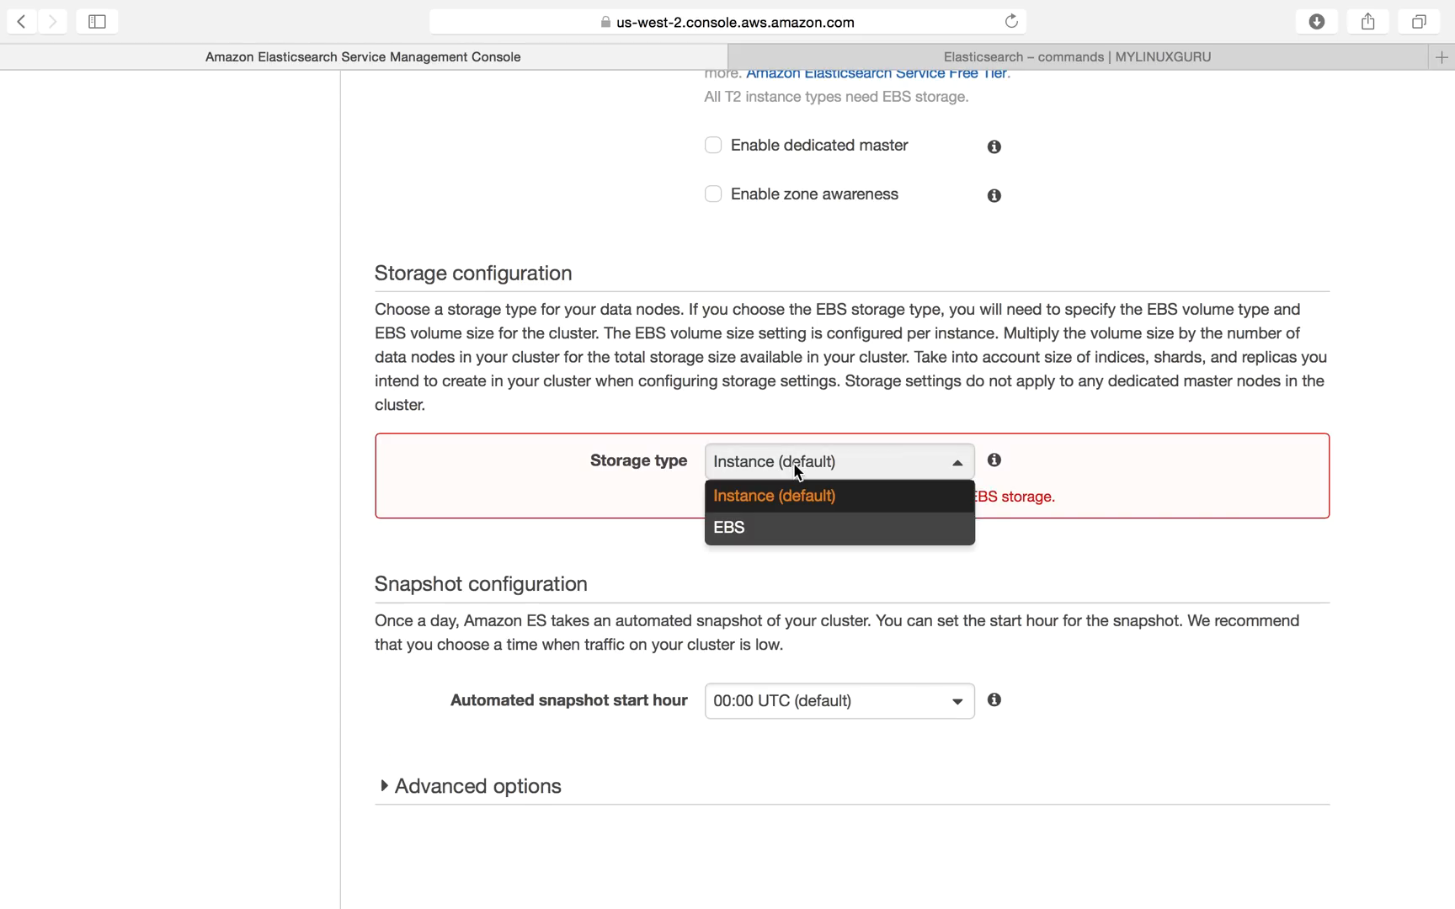
{"action": "left_click", "coordinate": [745, 527]}
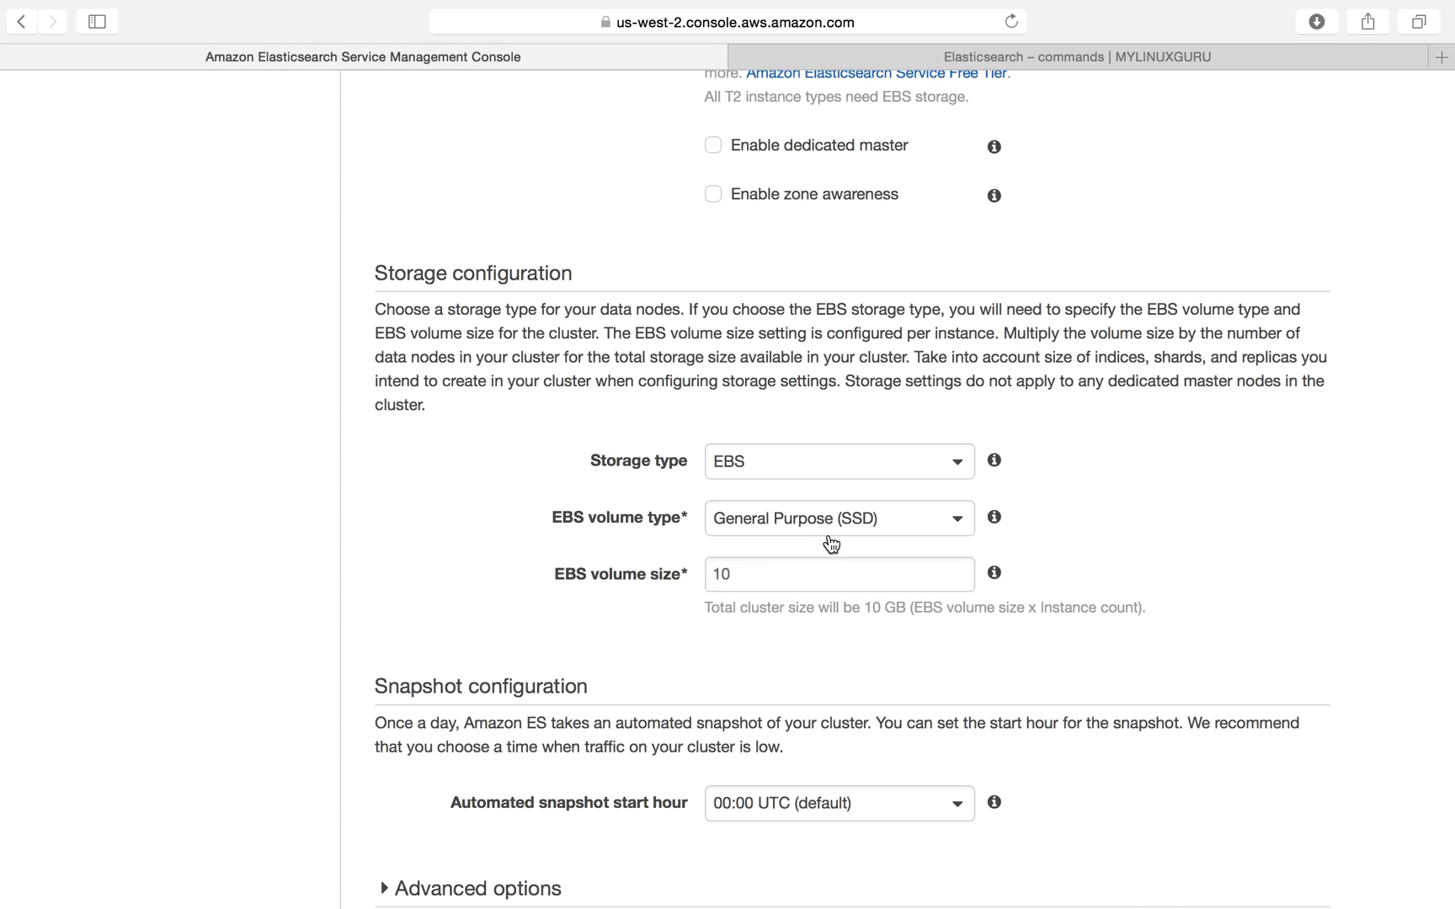
- Look through the available EBS volume types, keeping General Purpose (SSD)
{"action": "double_click", "coordinate": [776, 575]}
{"action": "left_click", "coordinate": [868, 527]}
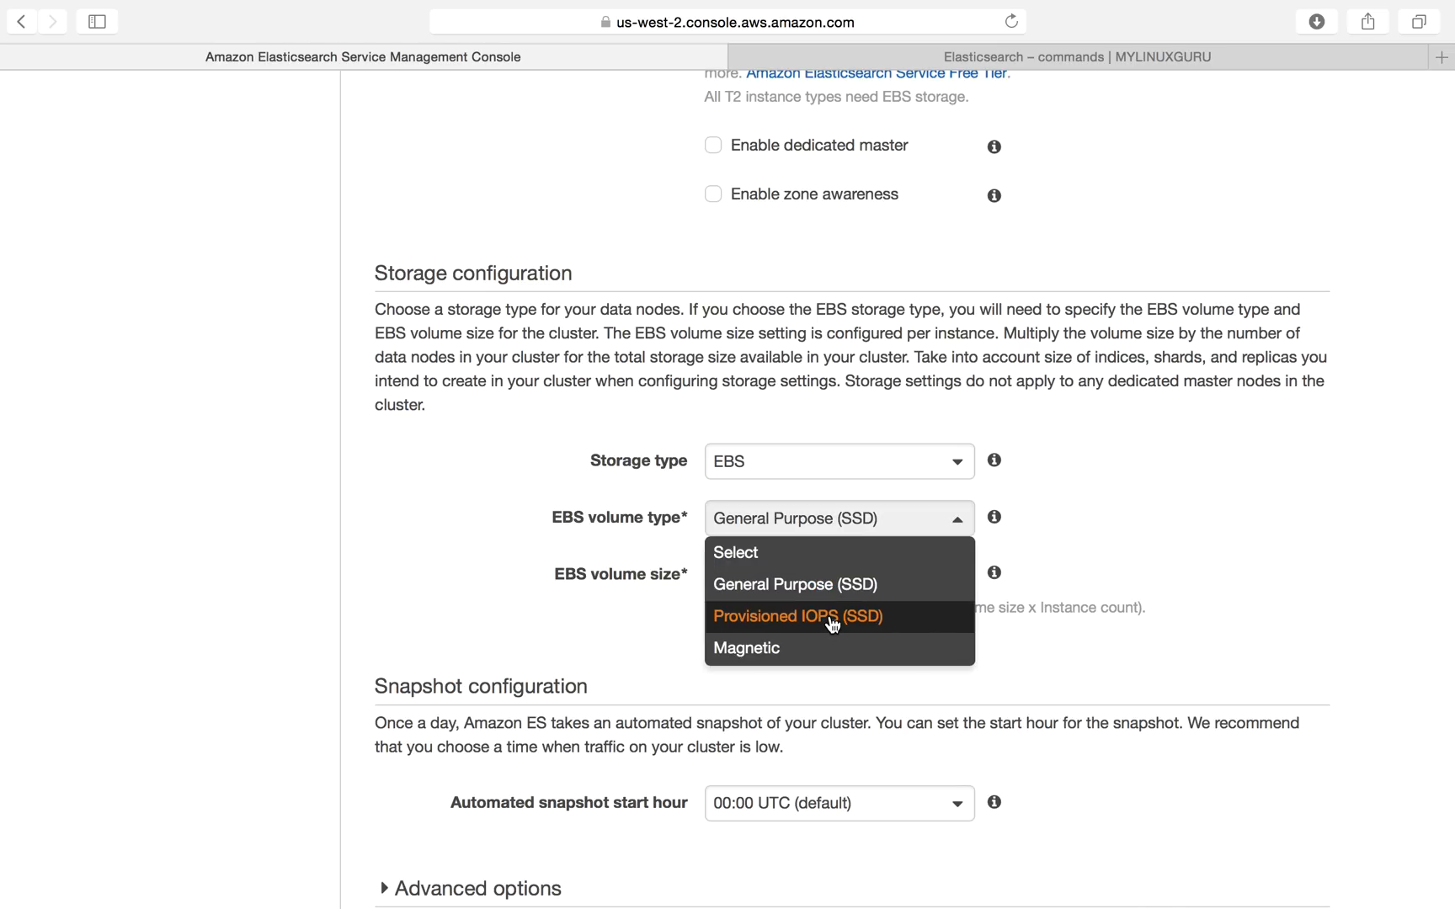
{"action": "left_click", "coordinate": [1155, 640]}
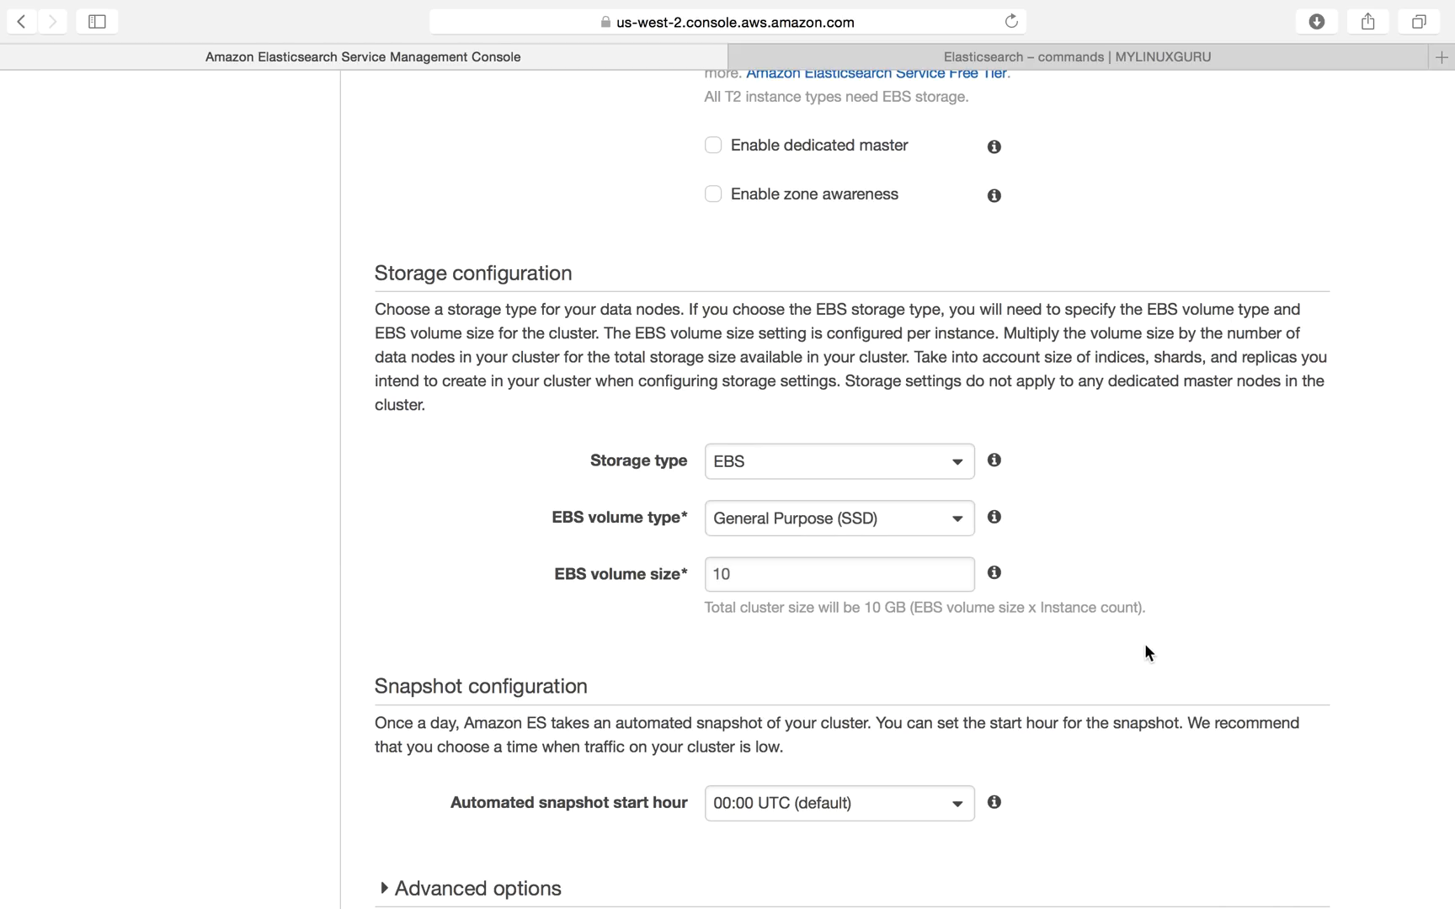
- Review the storage configuration, examining the storage type, EBS volume type and EBS volume size
{"action": "scroll", "coordinate": [1013, 659], "scroll_direction": "down", "scroll_amount": 3}
{"action": "scroll", "coordinate": [821, 505], "scroll_direction": "down", "scroll_amount": 3}
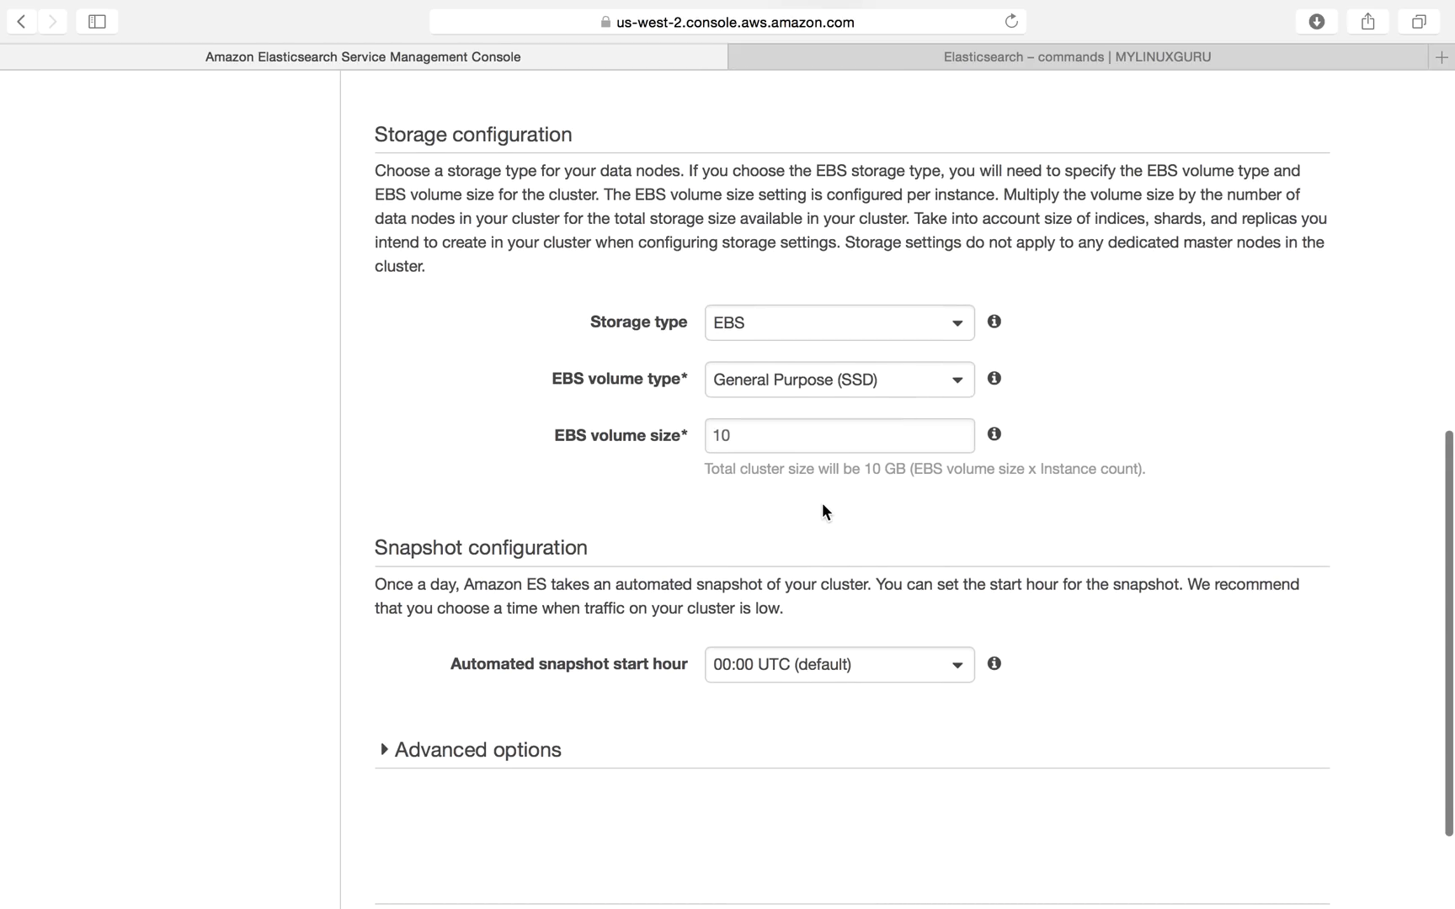
{"action": "left_click", "coordinate": [740, 305]}
{"action": "double_click", "coordinate": [740, 305]}
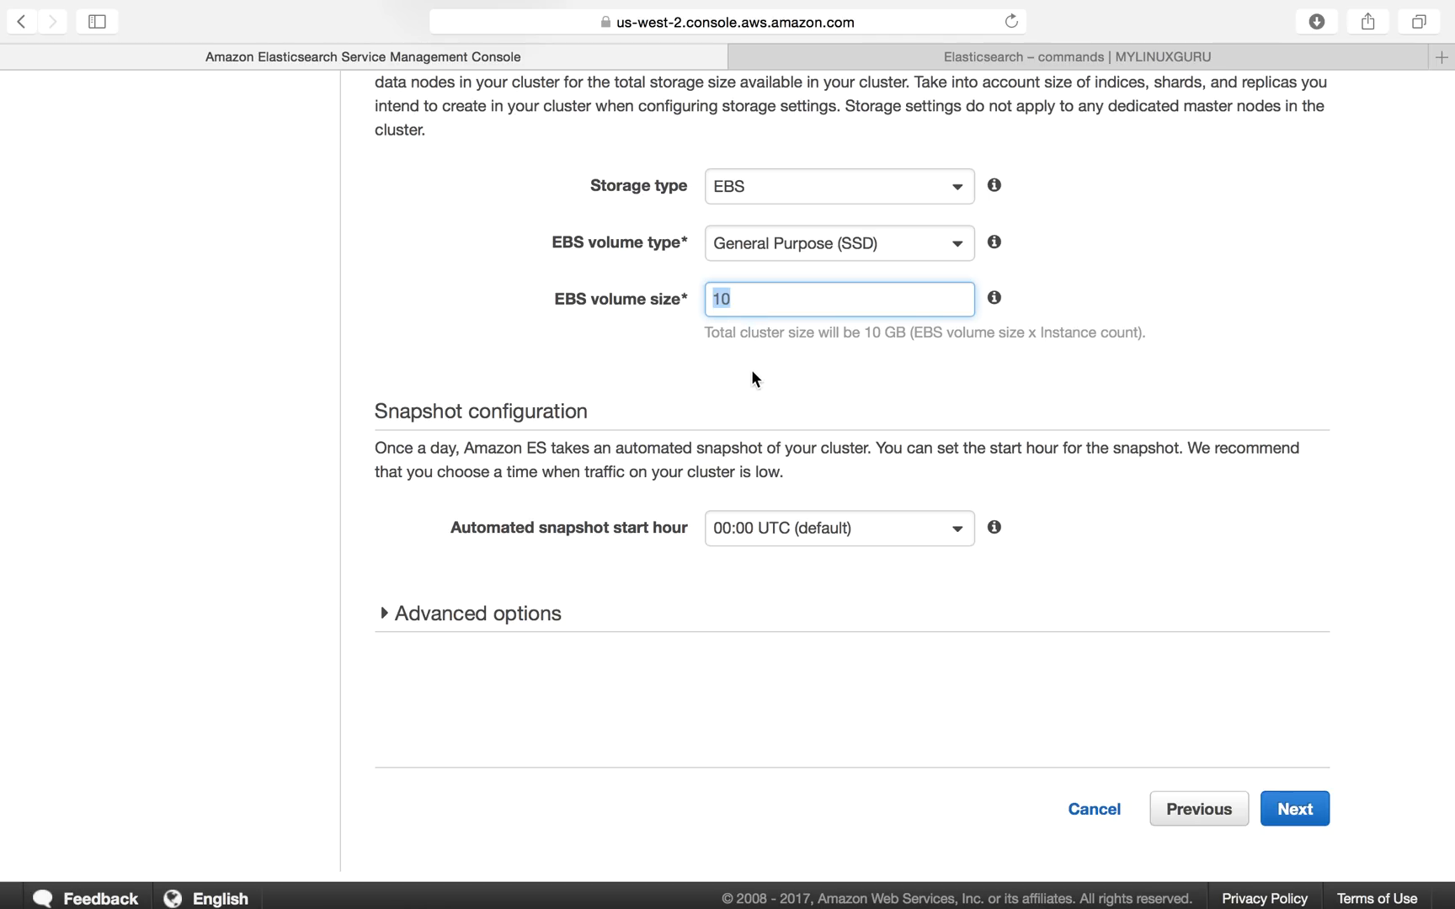
{"action": "scroll", "coordinate": [753, 371], "scroll_direction": "up", "scroll_amount": 2}
{"action": "scroll", "coordinate": [752, 372], "scroll_direction": "up", "scroll_amount": 2}
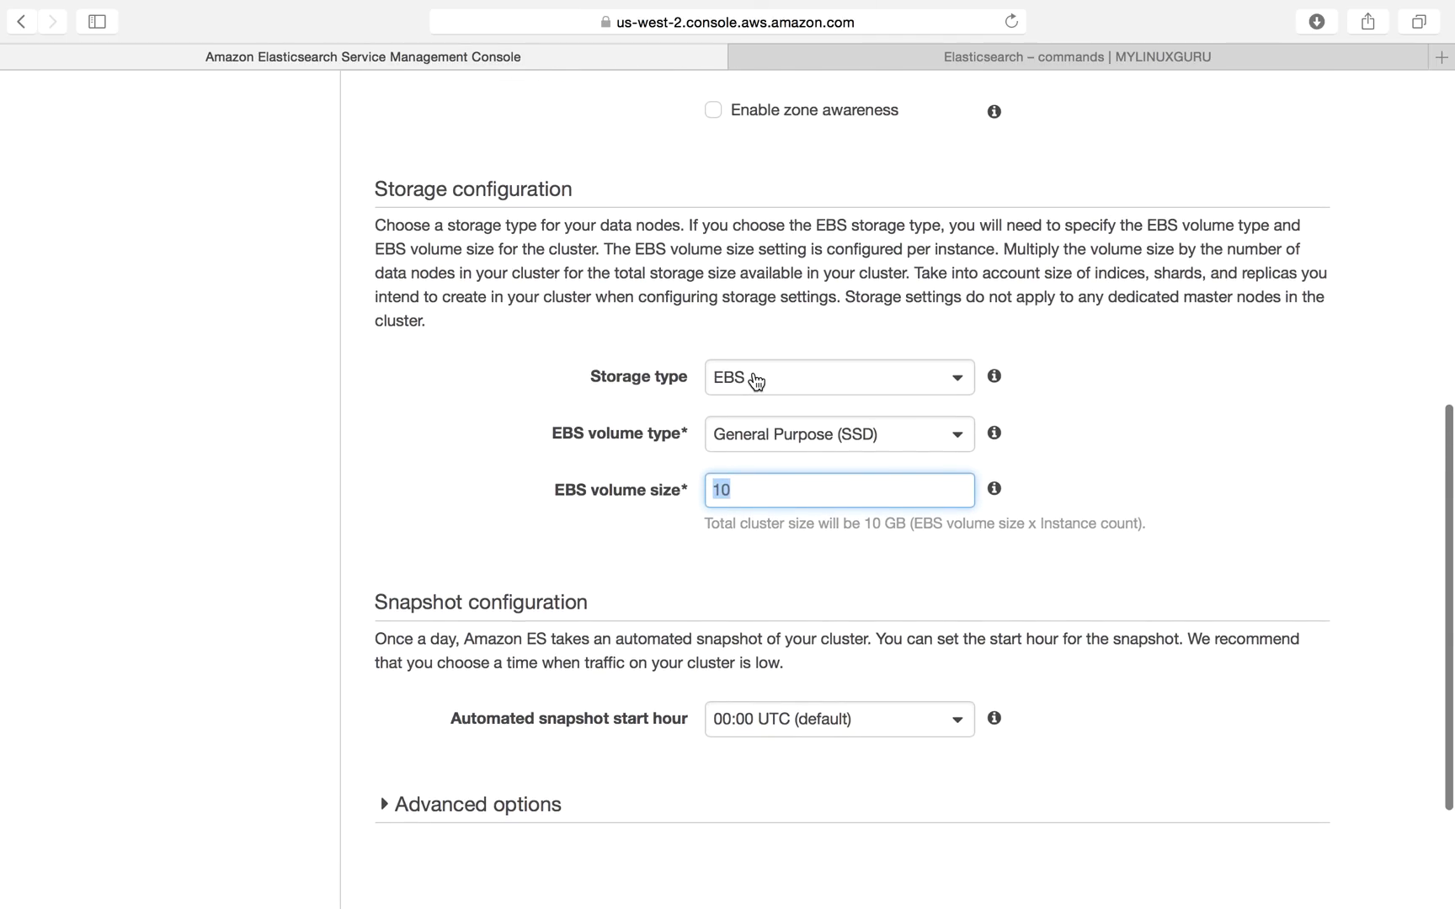
{"action": "scroll", "coordinate": [756, 382], "scroll_direction": "down", "scroll_amount": 1}
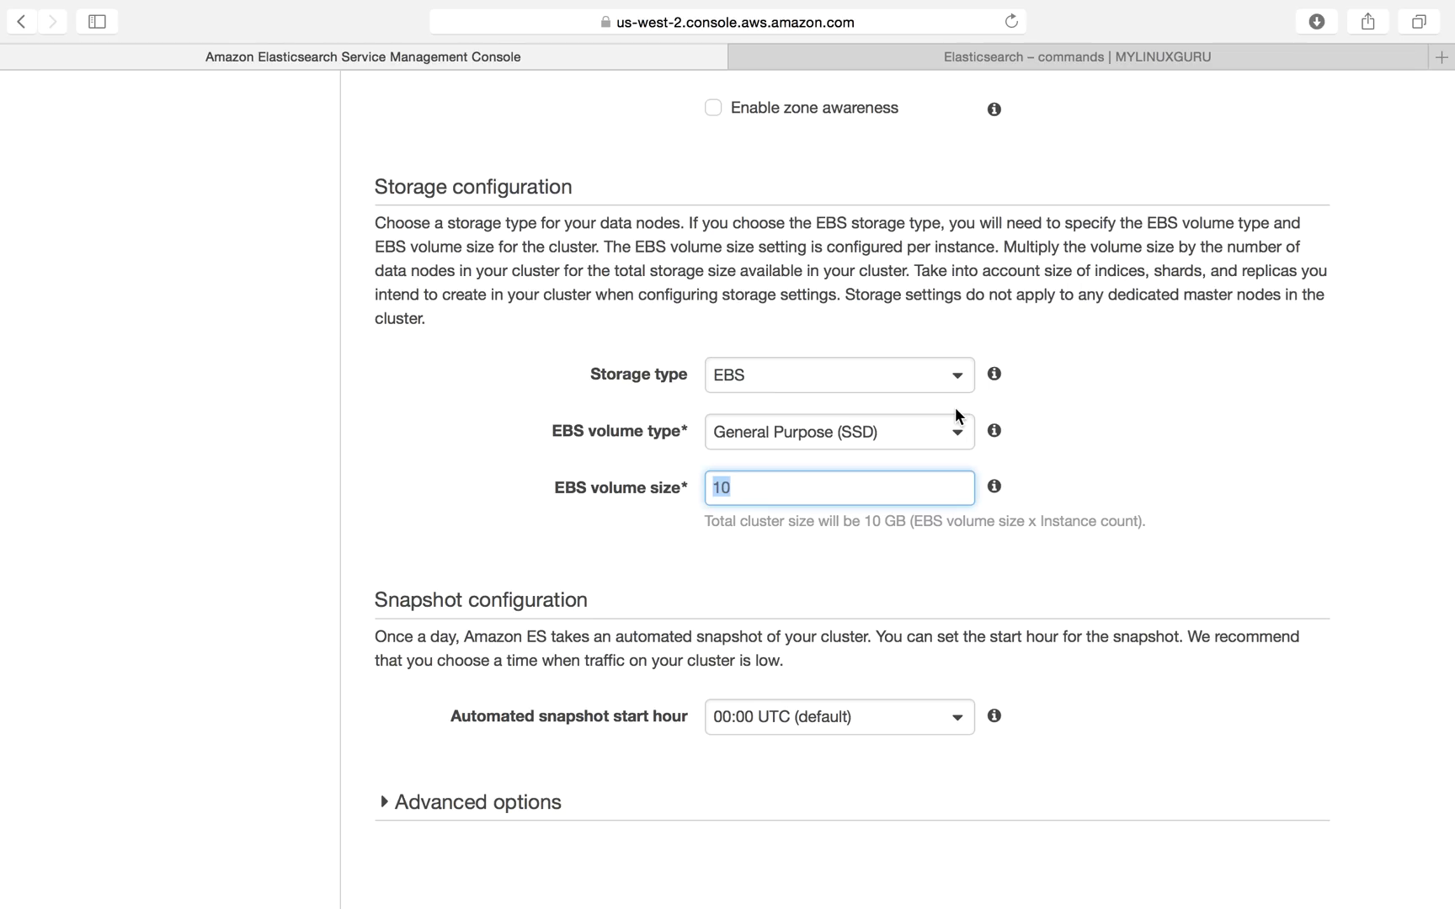
{"action": "left_click", "coordinate": [1086, 464]}
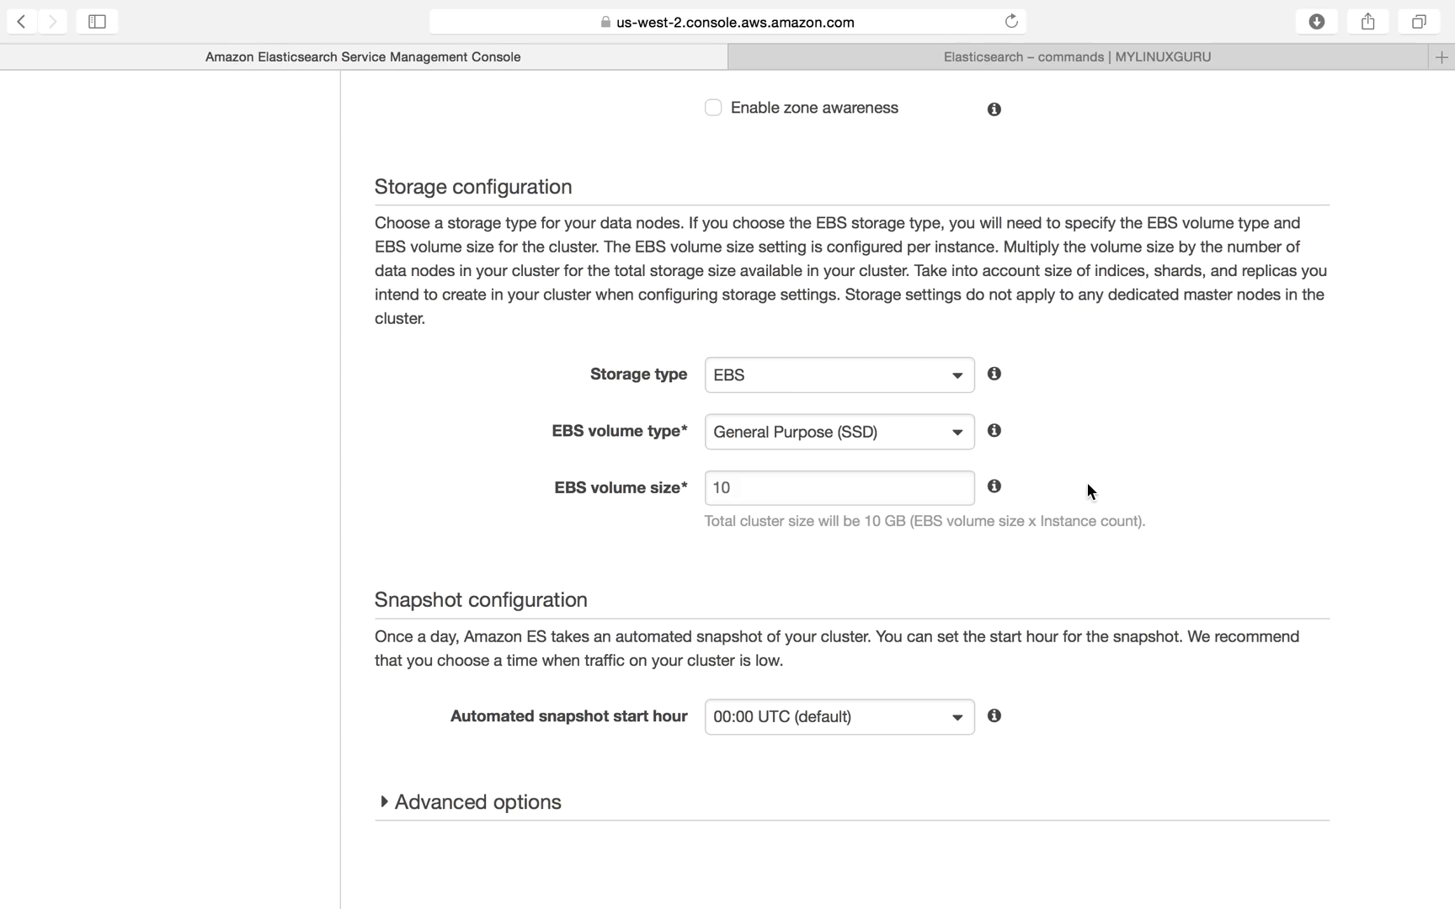
- Try an EBS volume size of 512 for the t2.micro instance
{"action": "scroll", "coordinate": [1087, 488], "scroll_direction": "up", "scroll_amount": 5}
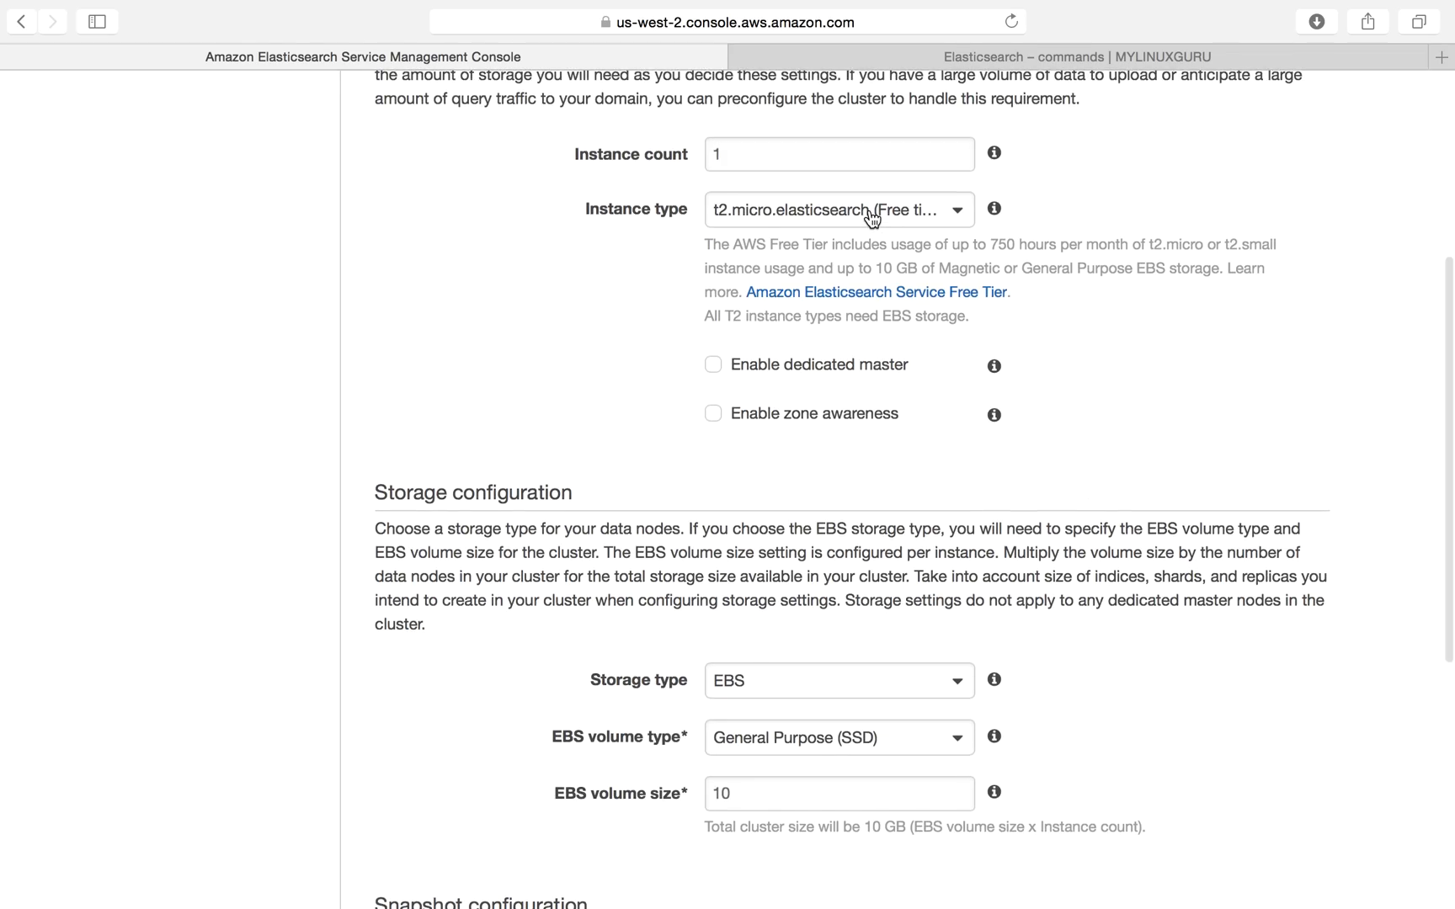
{"action": "left_click", "coordinate": [747, 804]}
{"action": "type", "text": "512"}
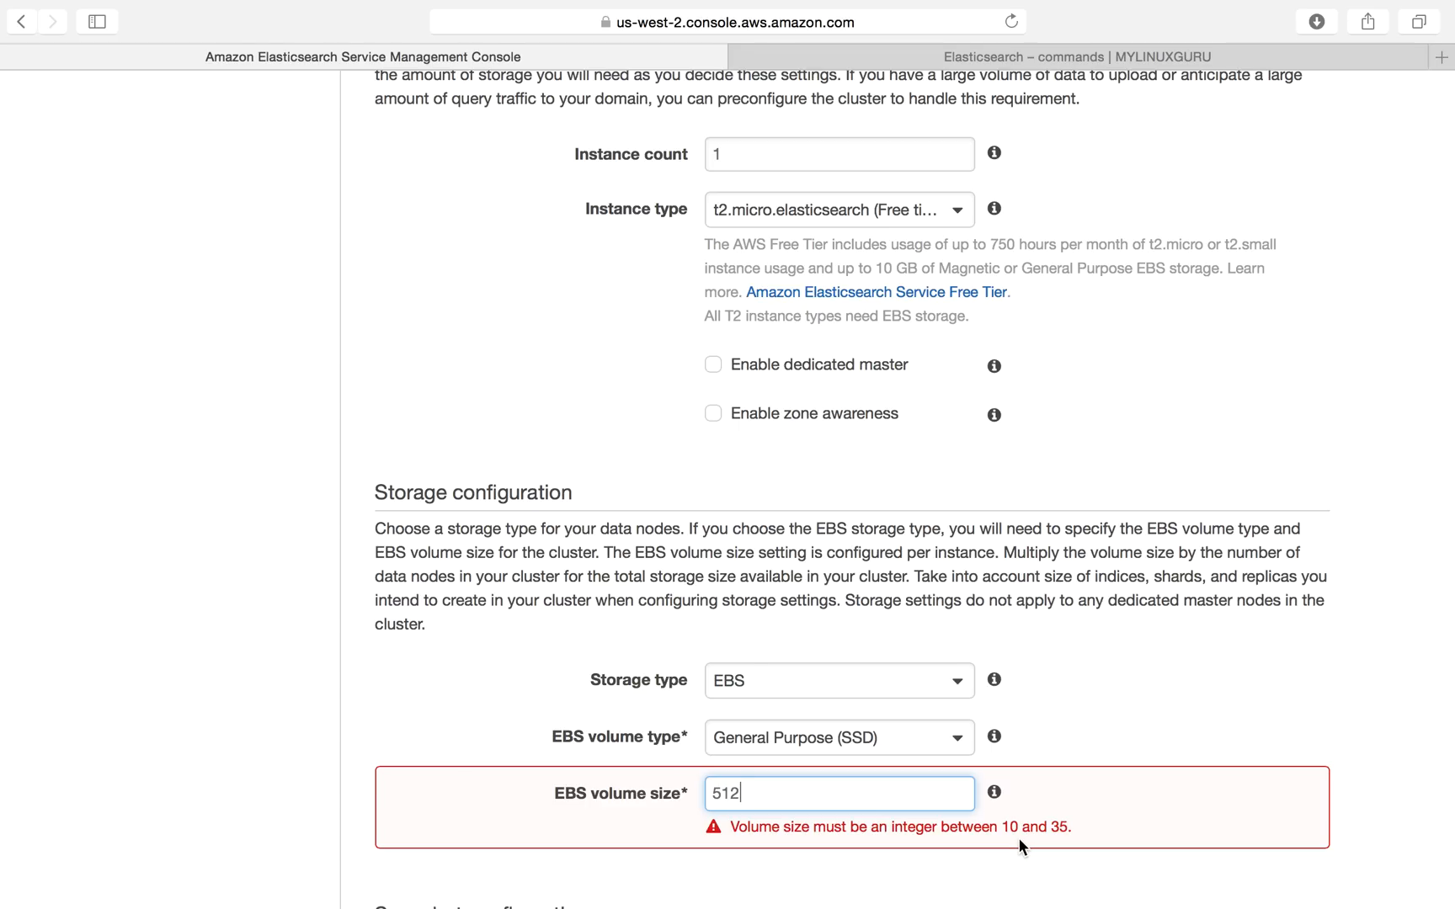
- Try the m3.xlarge.elasticsearch instance type, and set it back to t2.micro.elasticsearch (Free tier eligible)
{"action": "left_click", "coordinate": [928, 208]}
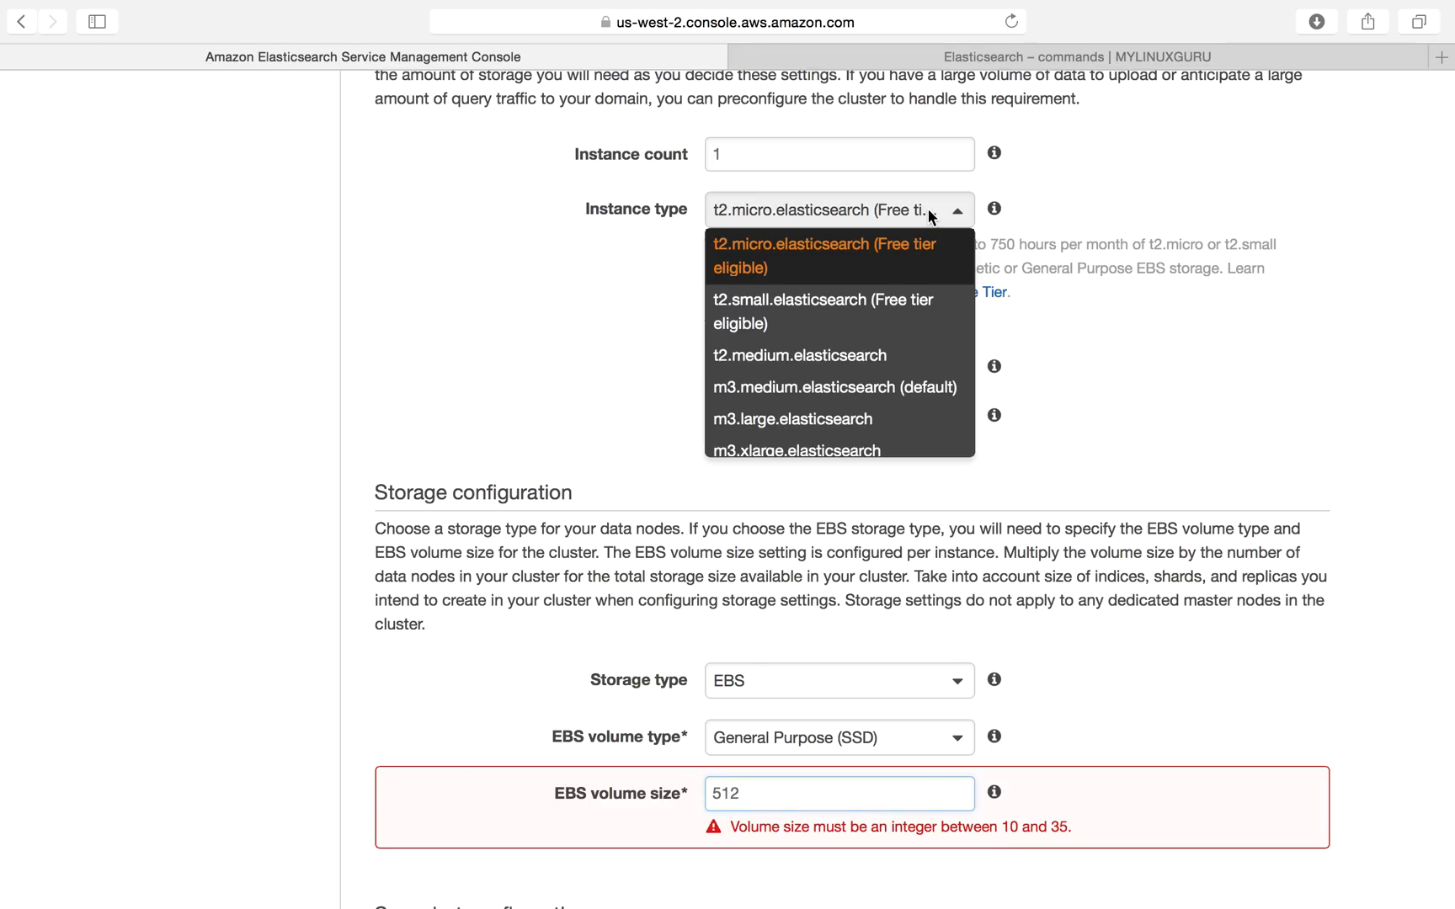
{"action": "left_click", "coordinate": [815, 443]}
{"action": "left_click", "coordinate": [791, 692]}
{"action": "scroll", "coordinate": [1129, 382], "scroll_direction": "up", "scroll_amount": 5}
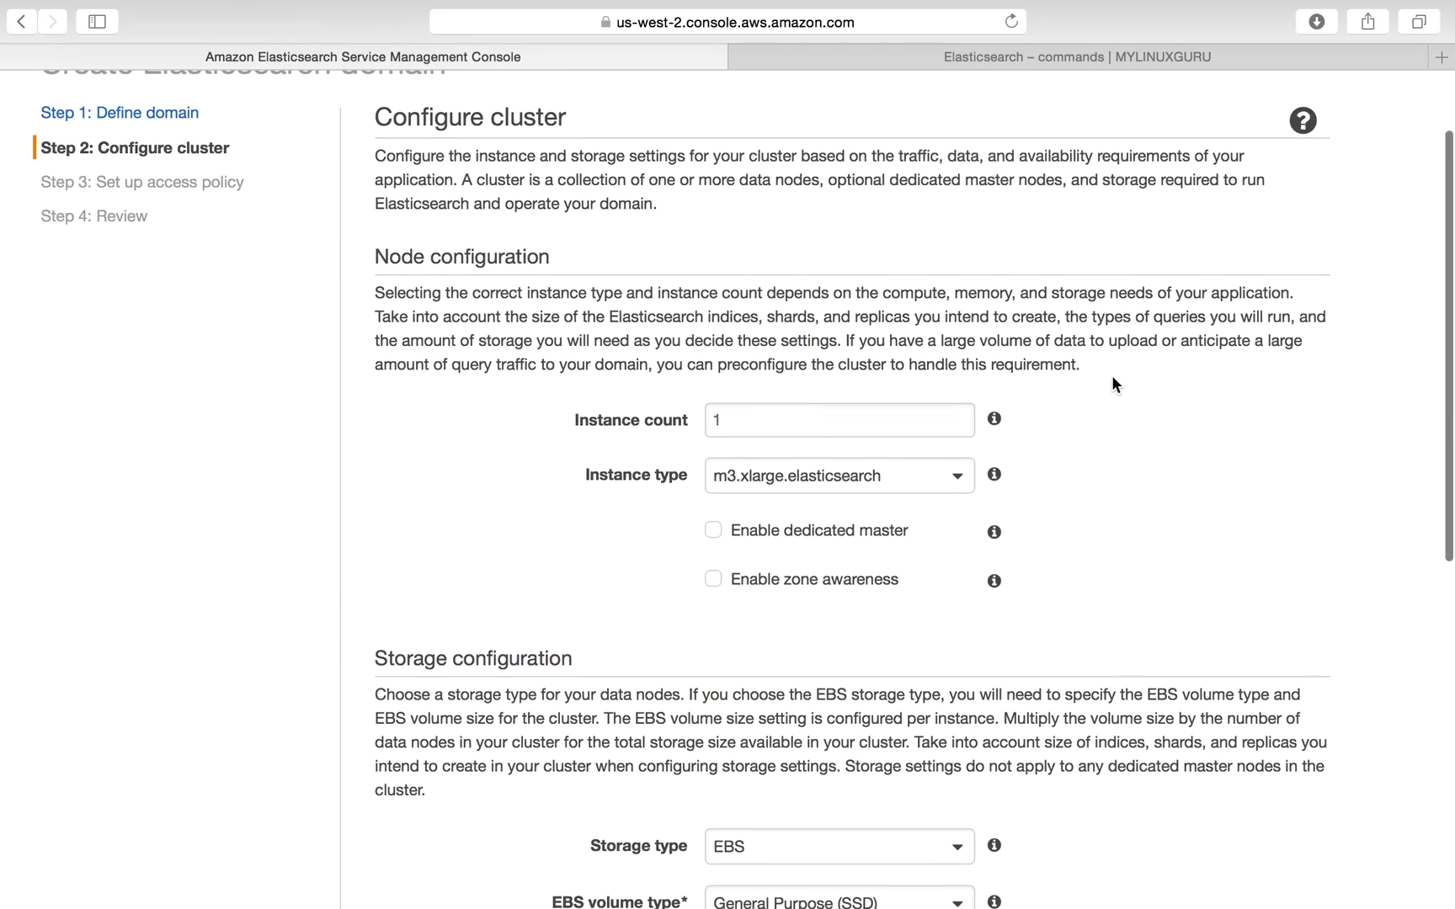
{"action": "left_click", "coordinate": [816, 468]}
{"action": "scroll", "coordinate": [808, 505], "scroll_direction": "up", "scroll_amount": 2}
{"action": "left_click", "coordinate": [796, 532]}
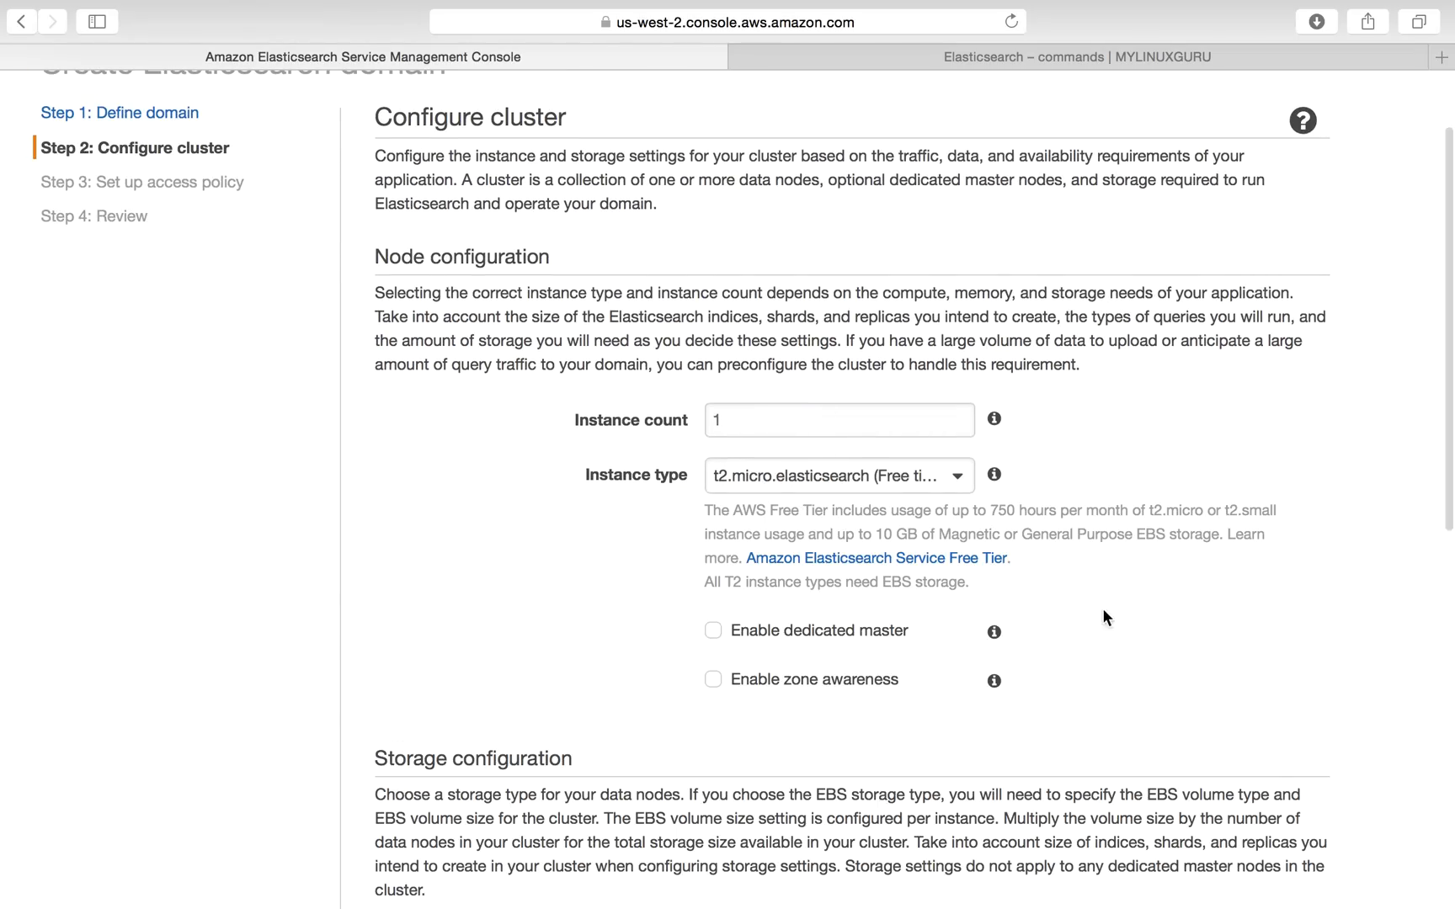
- Set the EBS volume size in the storage configuration to 10 GB
{"action": "scroll", "coordinate": [1152, 695], "scroll_direction": "down", "scroll_amount": 3}
{"action": "scroll", "coordinate": [1154, 697], "scroll_direction": "down", "scroll_amount": 2}
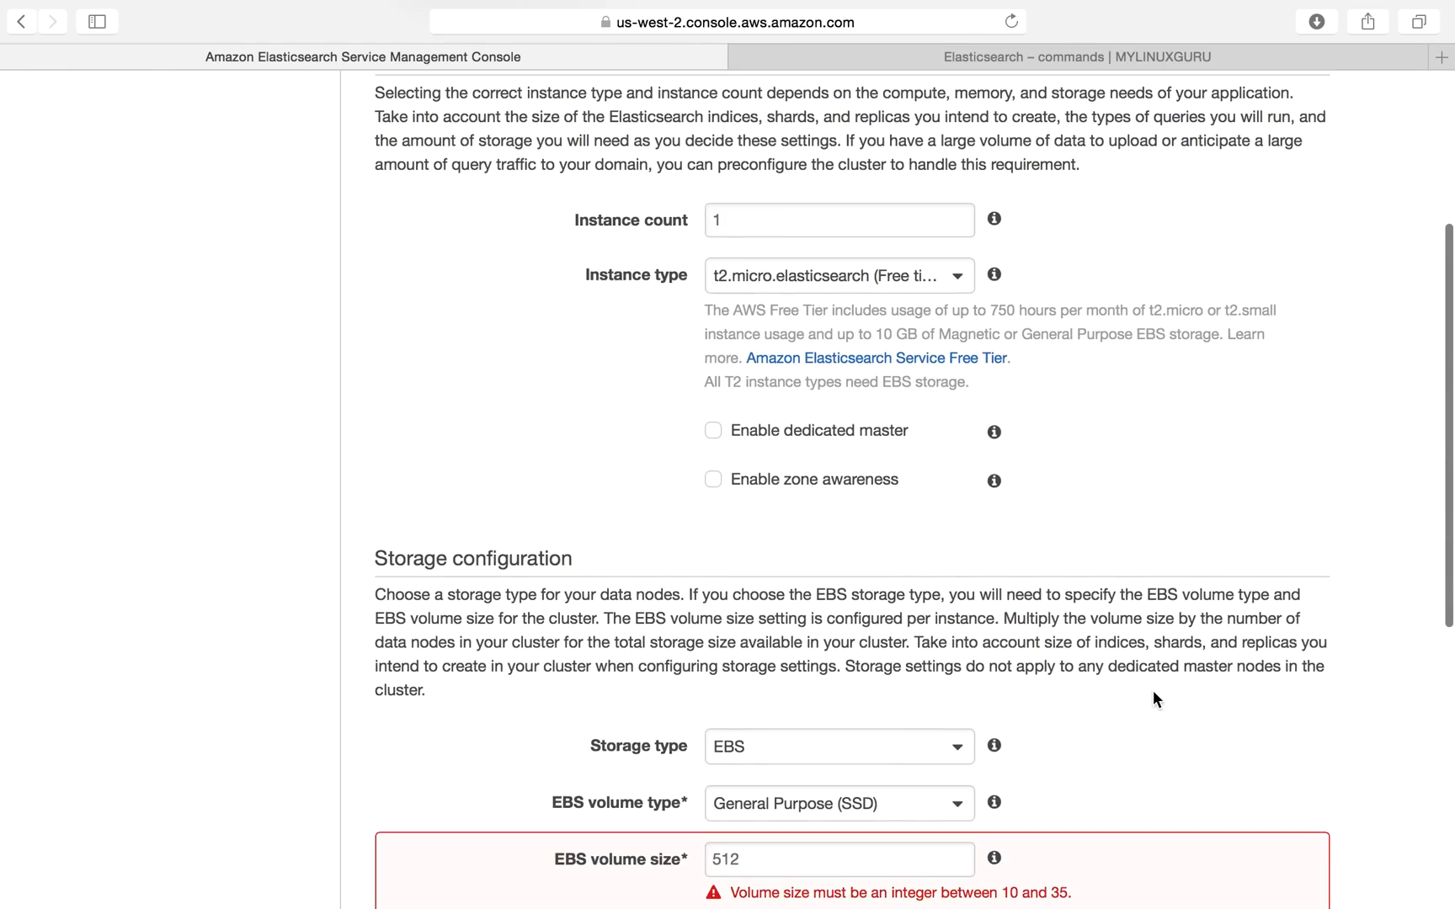
{"action": "scroll", "coordinate": [1153, 698], "scroll_direction": "down", "scroll_amount": 2}
{"action": "left_click", "coordinate": [920, 722]}
{"action": "double_click", "coordinate": [920, 722]}
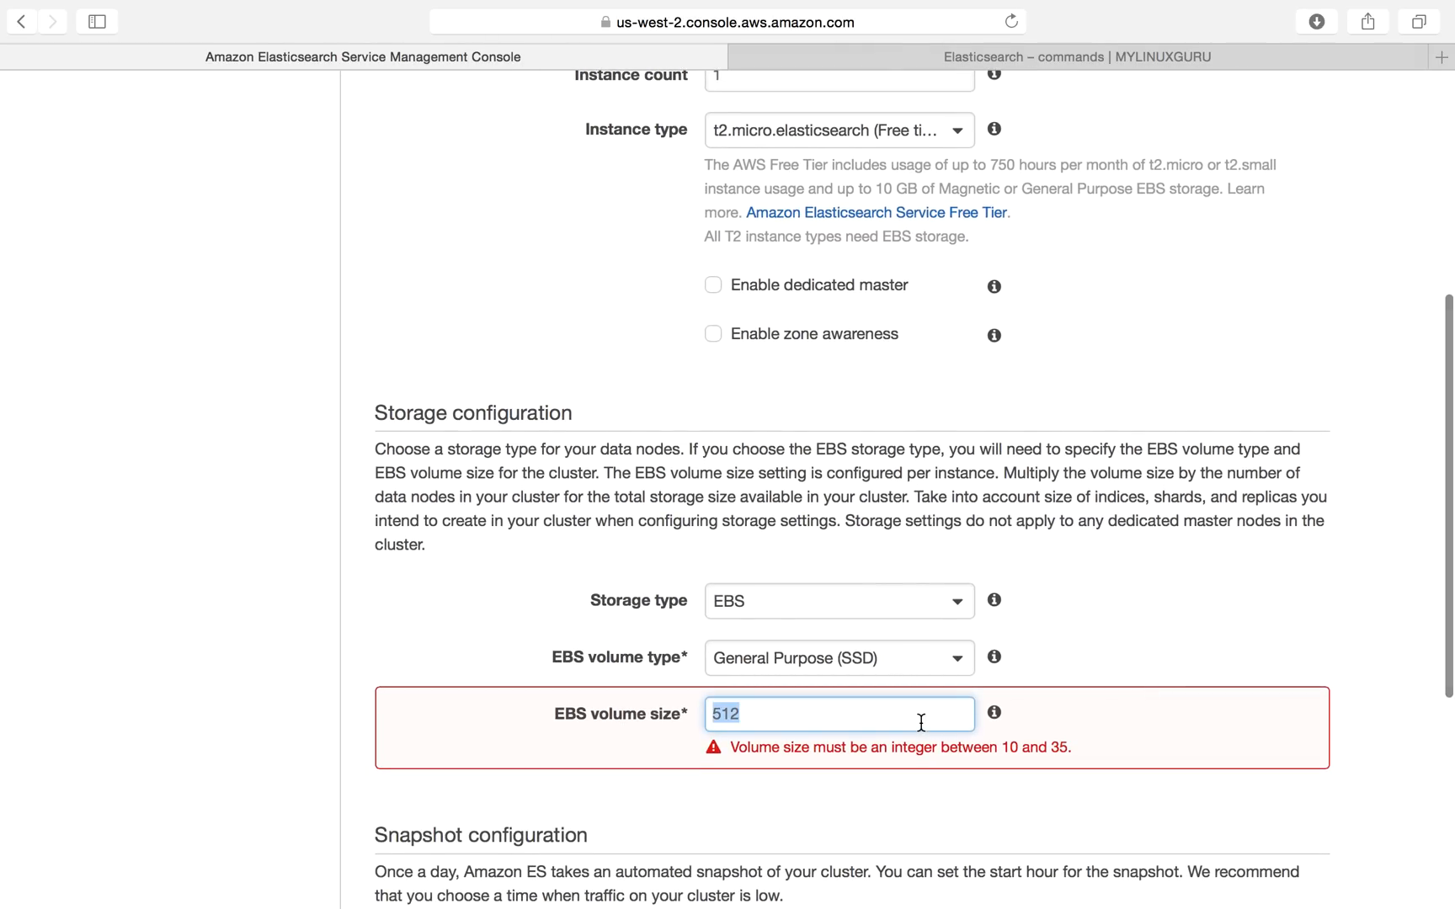
{"action": "type", "text": "10"}
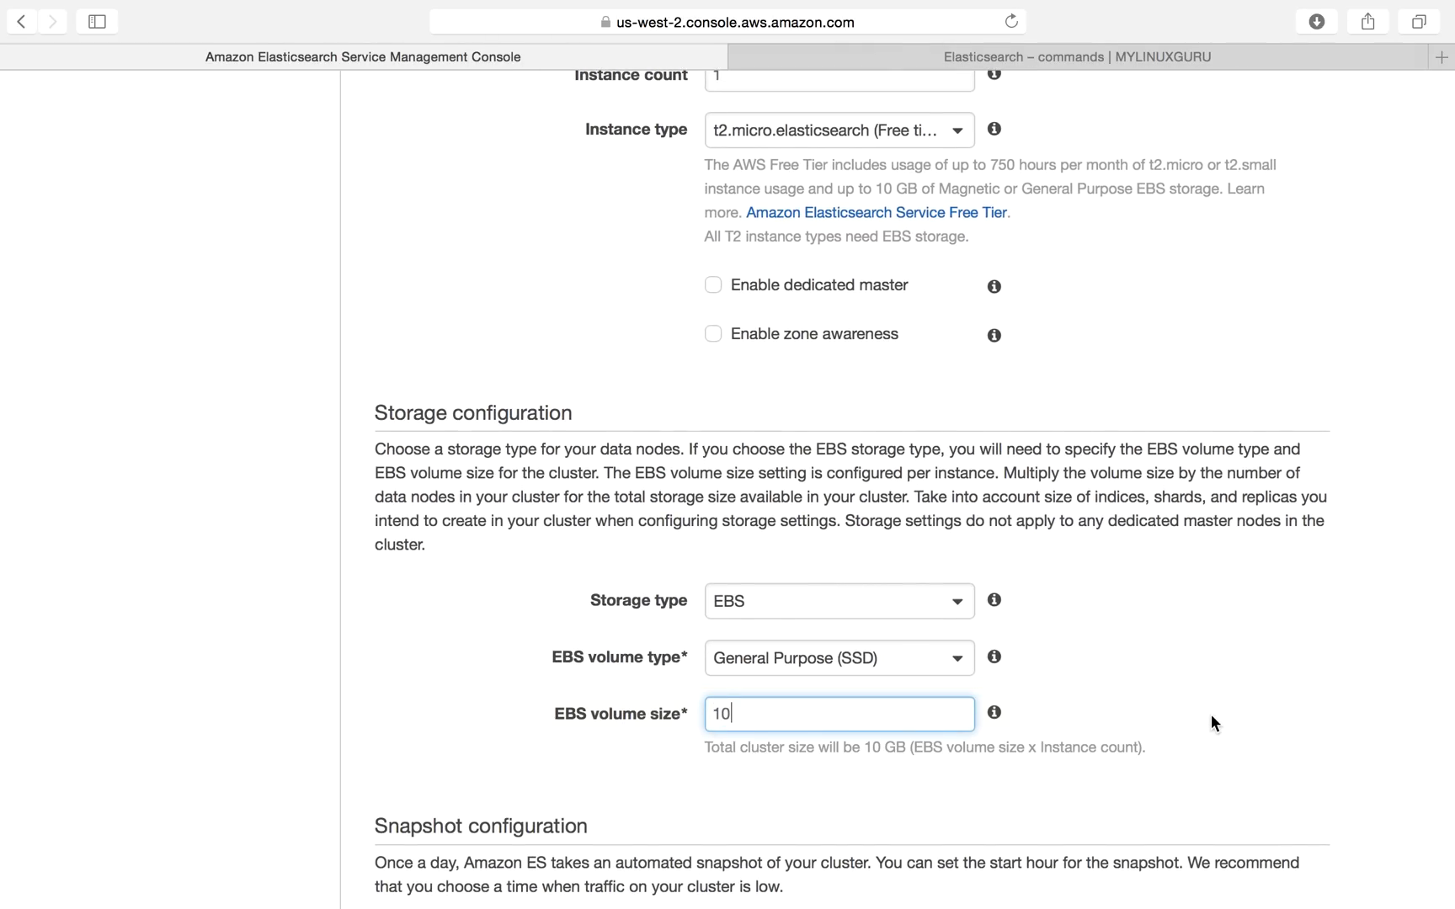
- Look through the available automated snapshot start hours, keeping 00:00 UTC (default)
{"action": "scroll", "coordinate": [1210, 717], "scroll_direction": "down", "scroll_amount": 4}
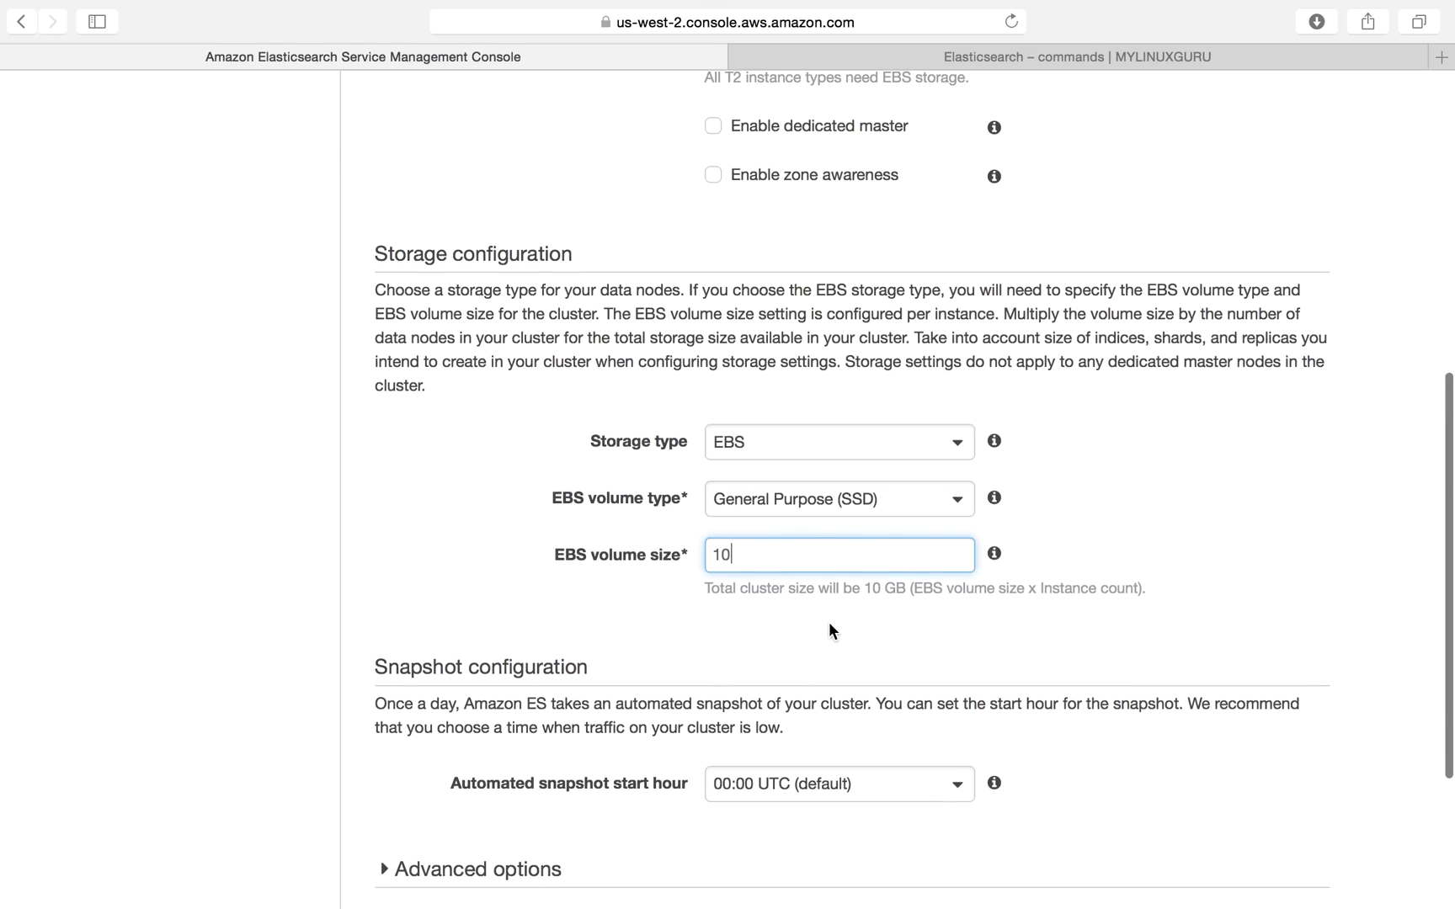
{"action": "scroll", "coordinate": [829, 623], "scroll_direction": "down", "scroll_amount": 5}
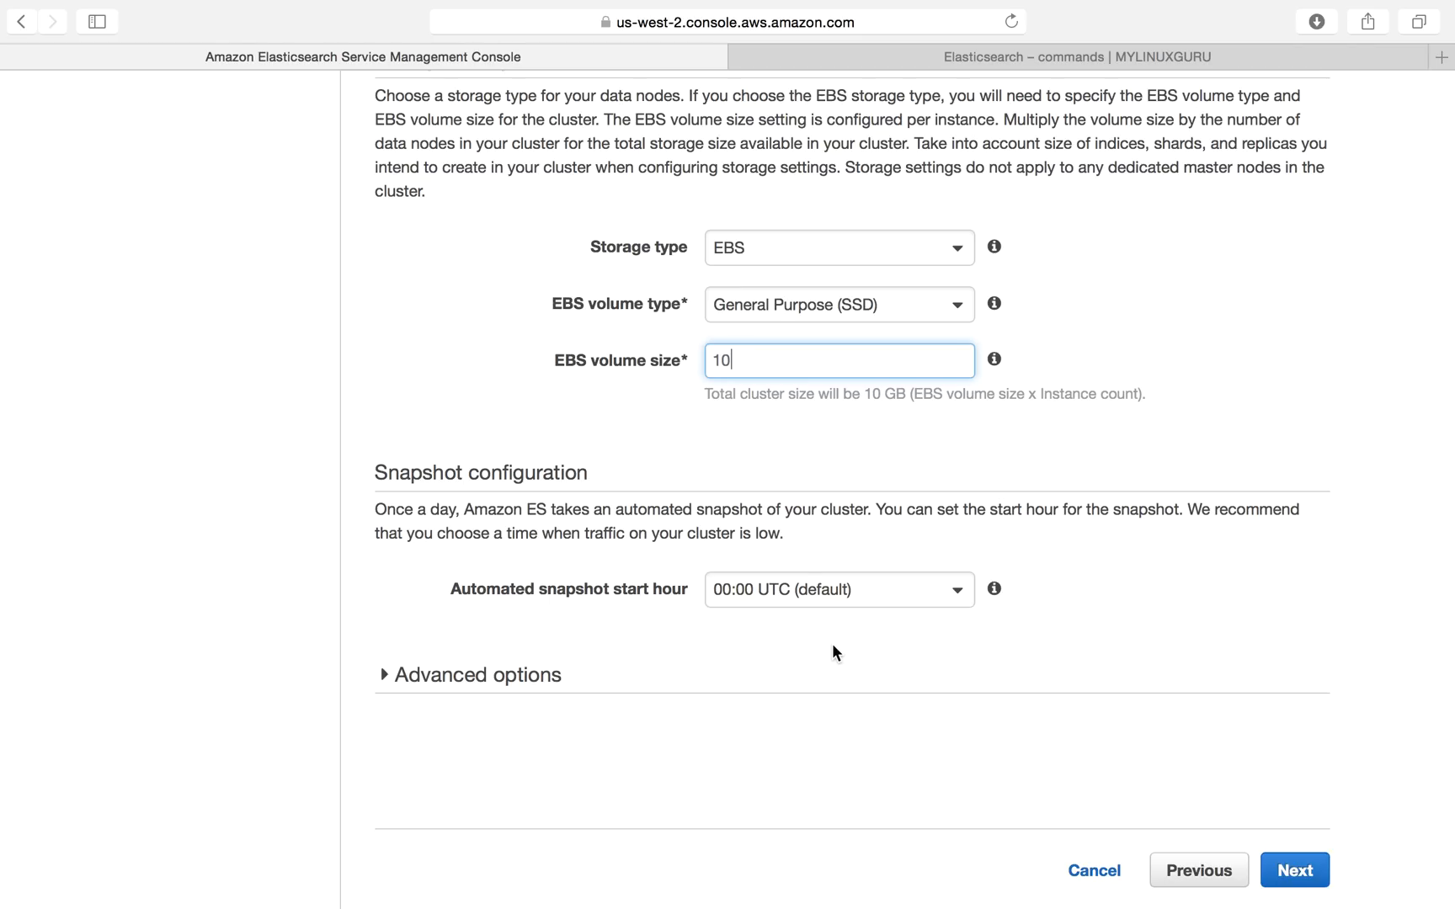
{"action": "left_click", "coordinate": [845, 595]}
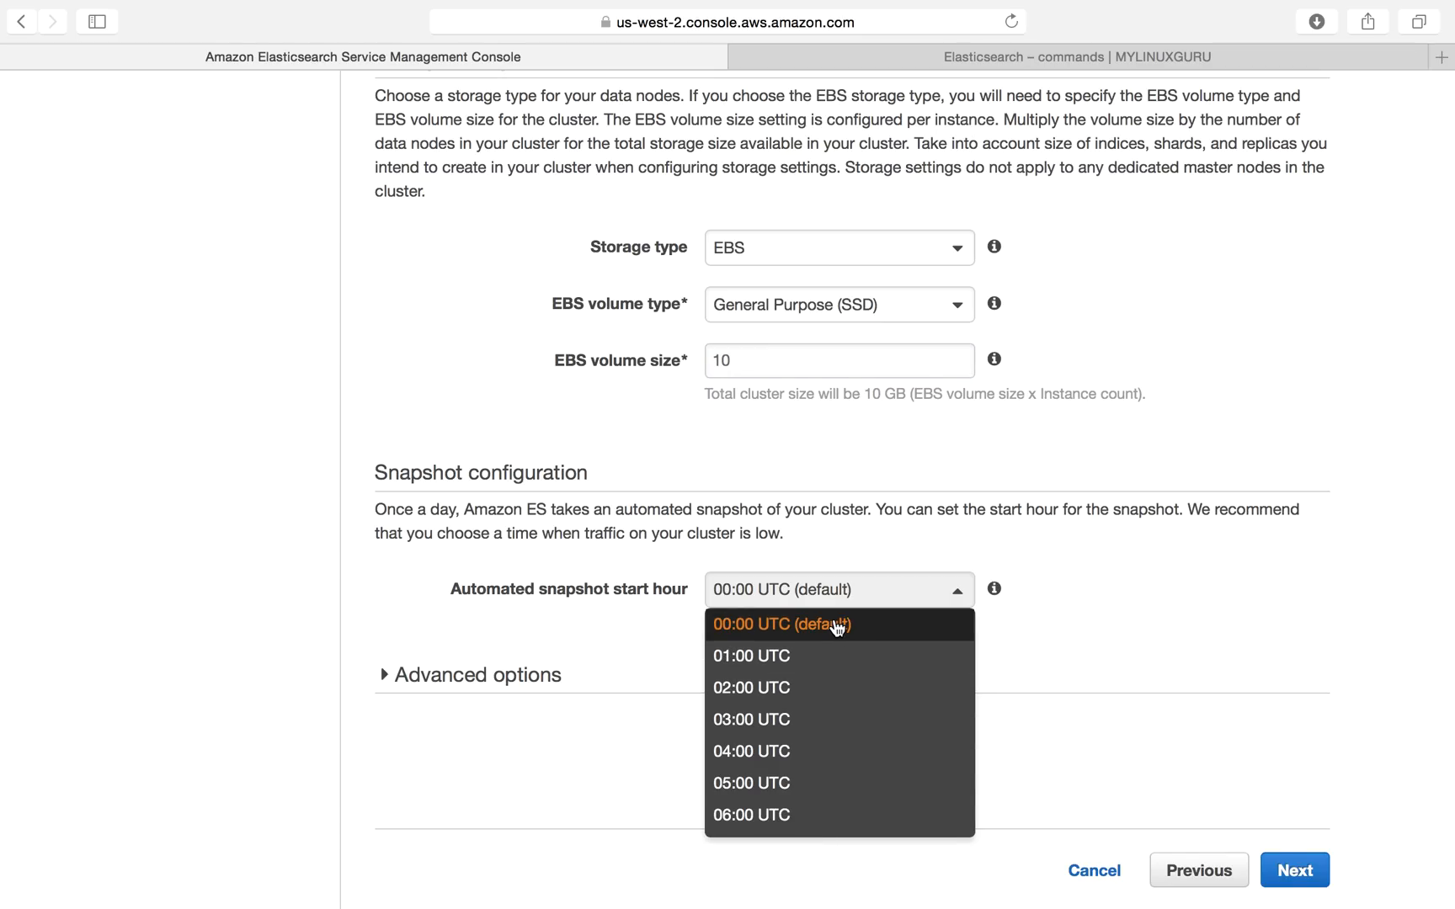
{"action": "left_click", "coordinate": [1151, 614]}
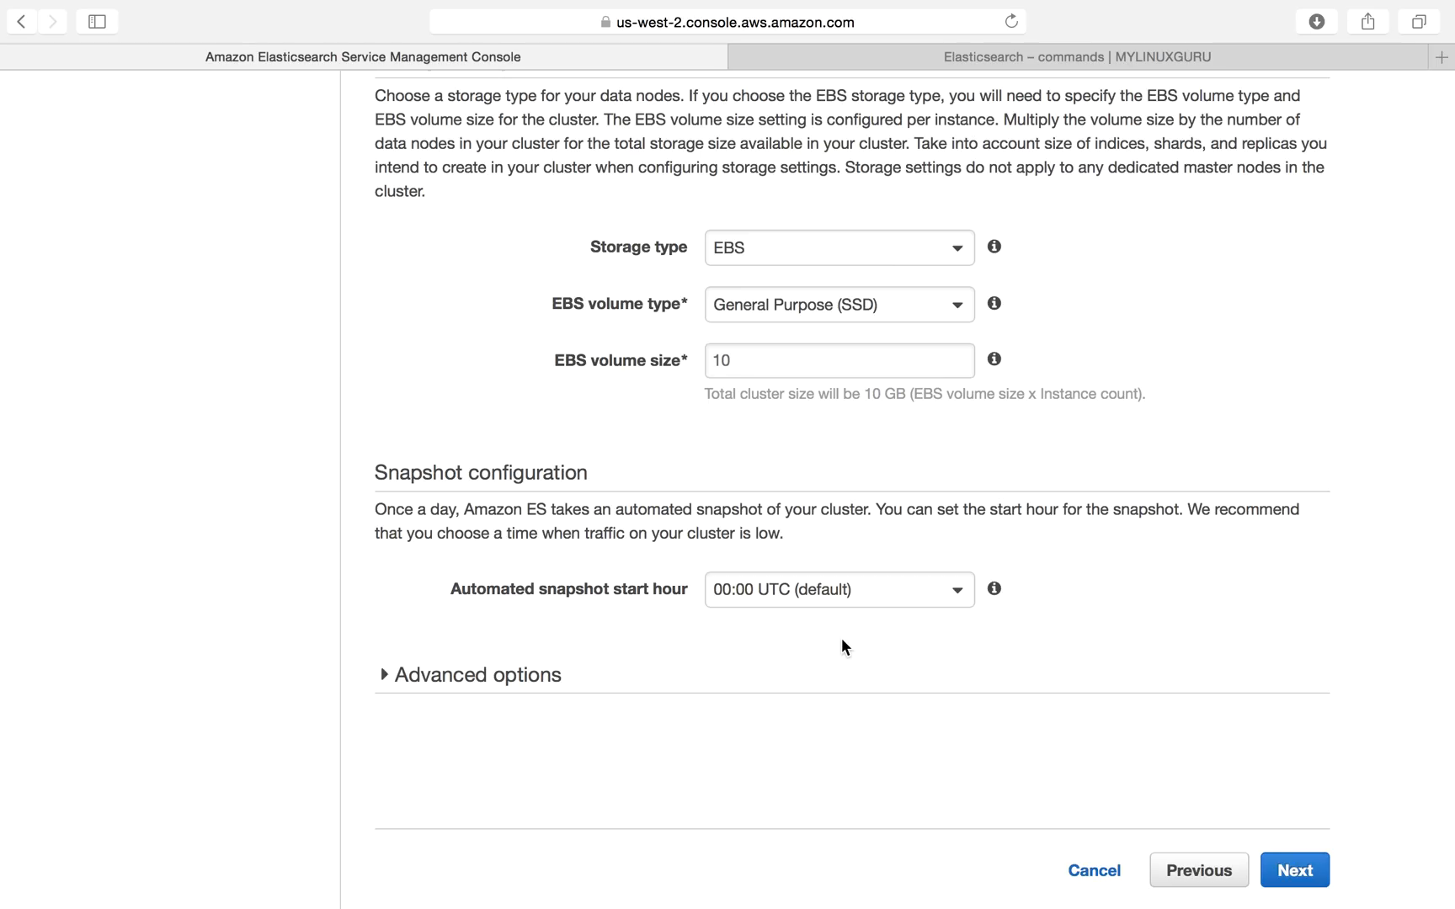
{"action": "left_click", "coordinate": [838, 599]}
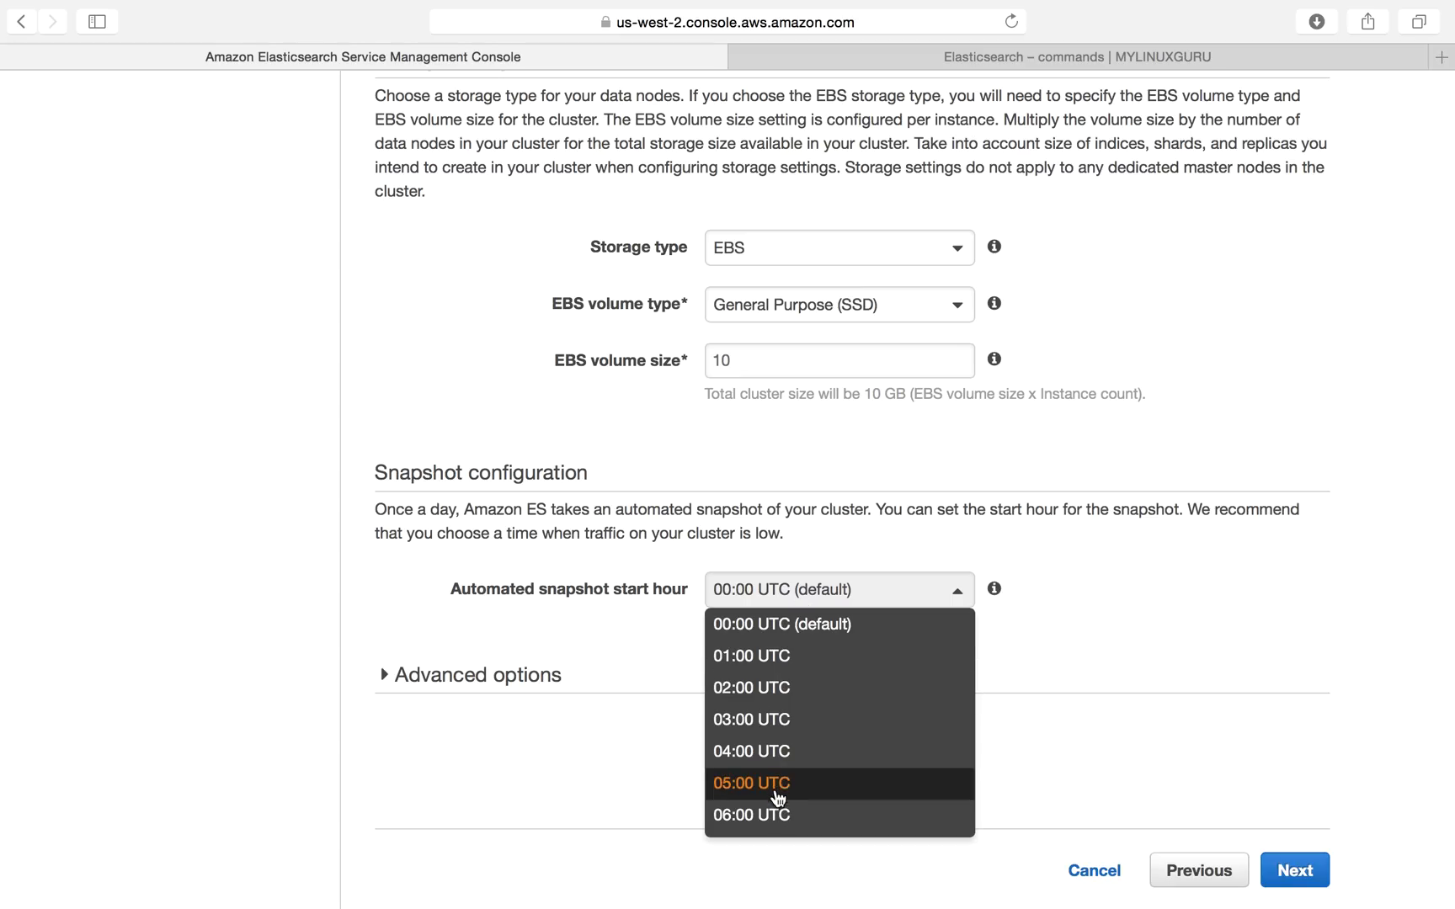
{"action": "left_click", "coordinate": [763, 608]}
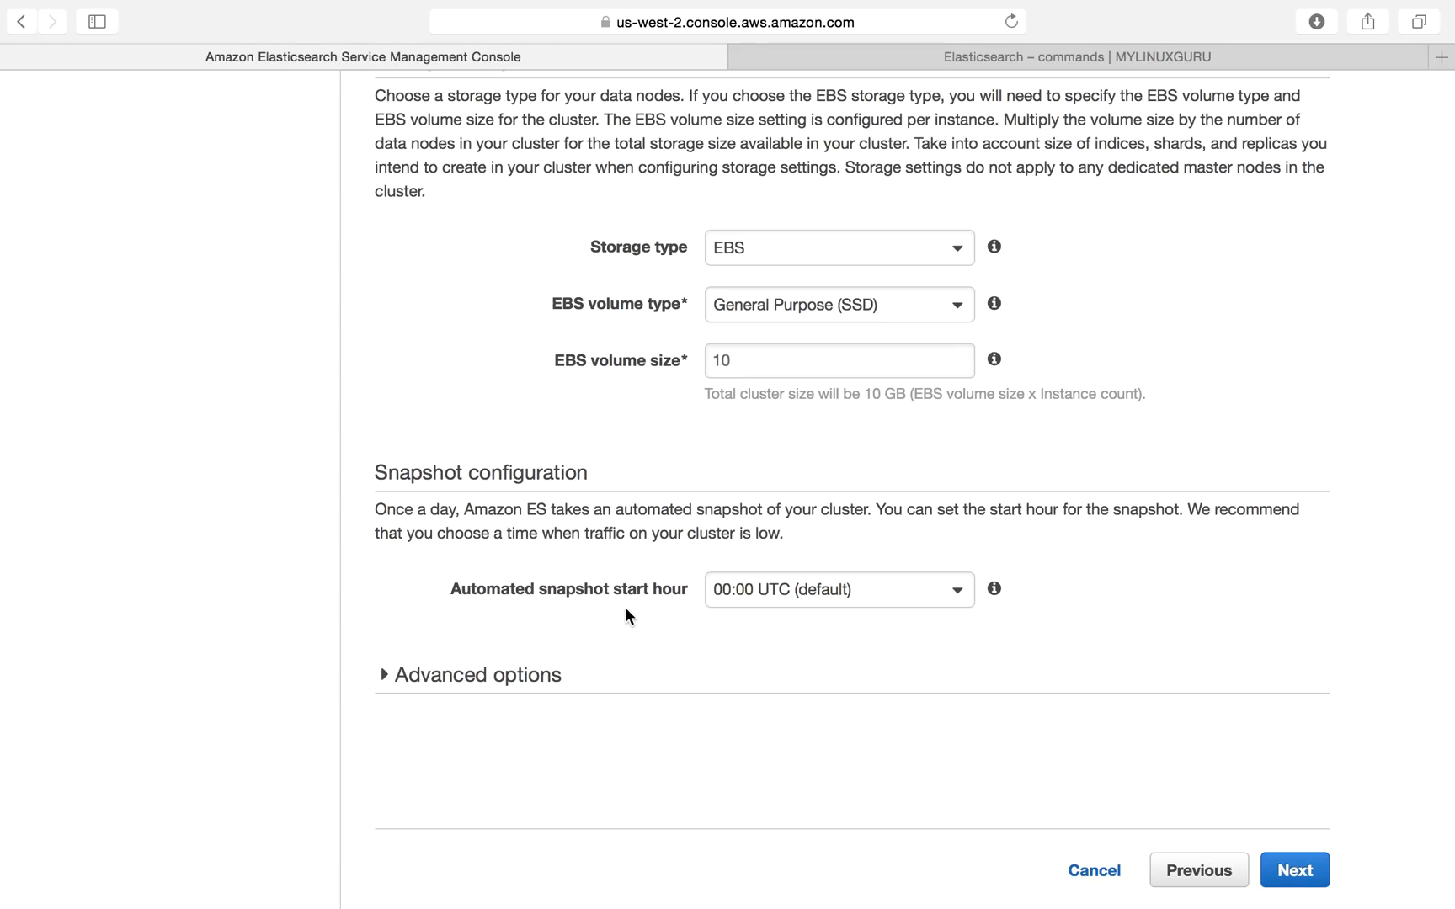
- Accept the cluster configuration and continue to the access policy setup
{"action": "left_click", "coordinate": [1297, 872]}
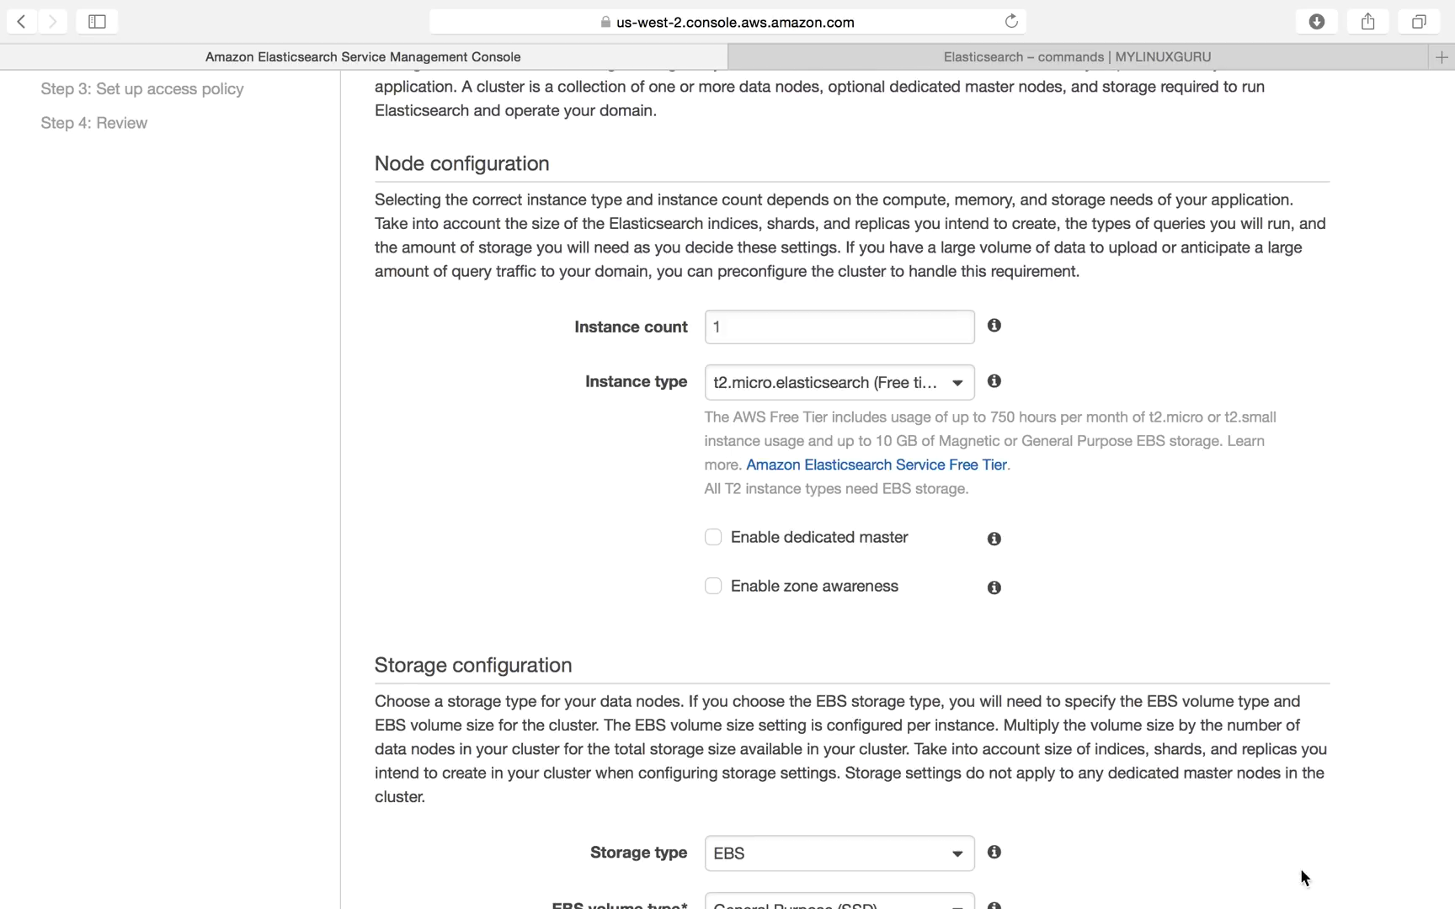
{"action": "scroll", "coordinate": [1094, 216], "scroll_direction": "up", "scroll_amount": 5}
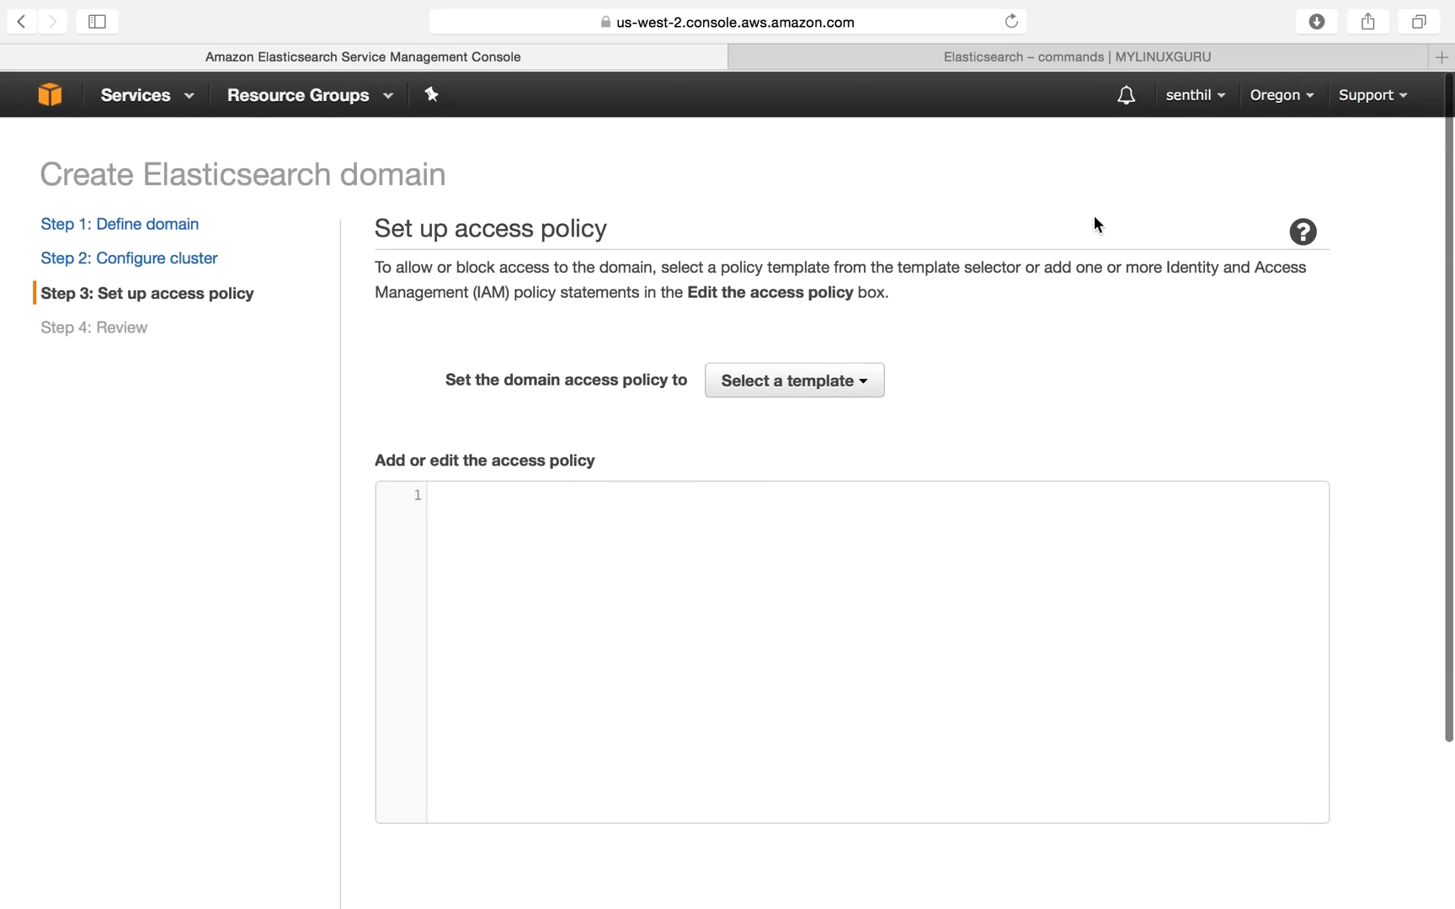
{"action": "scroll", "coordinate": [1093, 216], "scroll_direction": "down", "scroll_amount": 1}
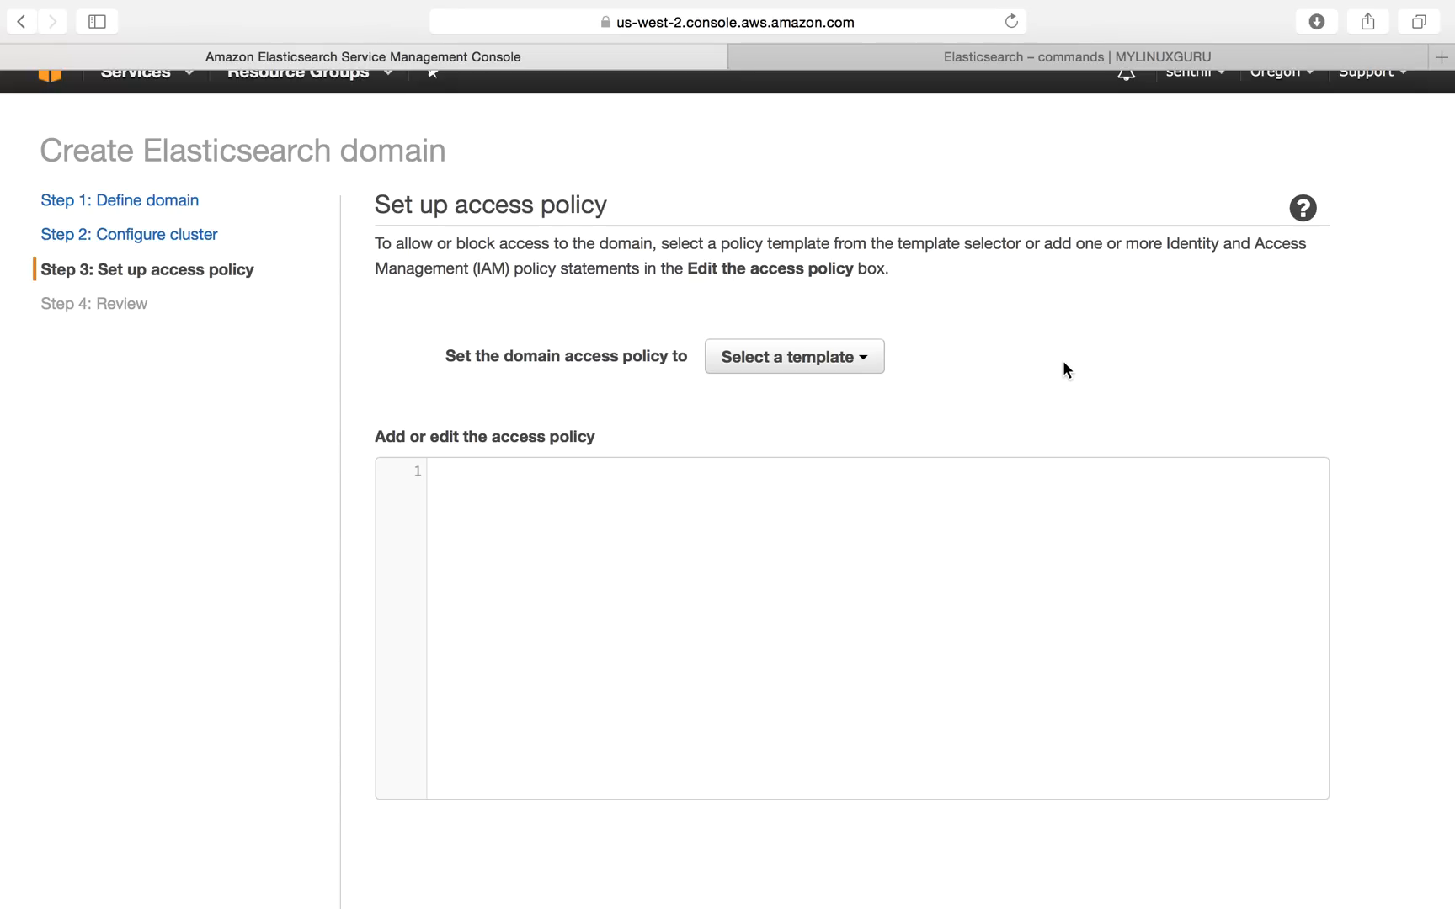
- Try the policy template that allows or denies access to AWS accounts or IAM users, and cancel the account entry
{"action": "left_click", "coordinate": [777, 361]}
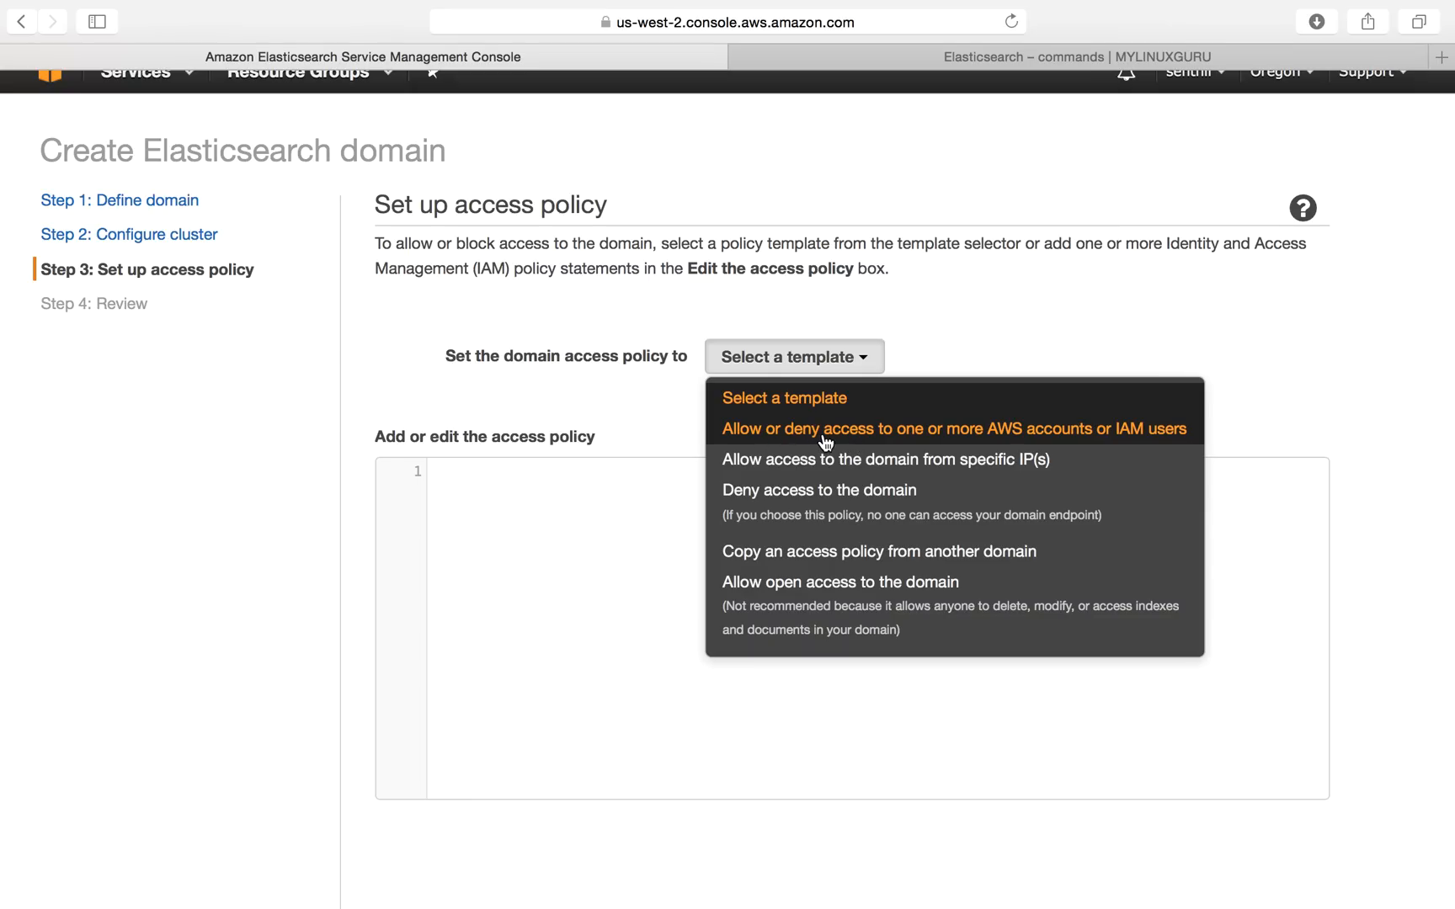
{"action": "left_click", "coordinate": [939, 450]}
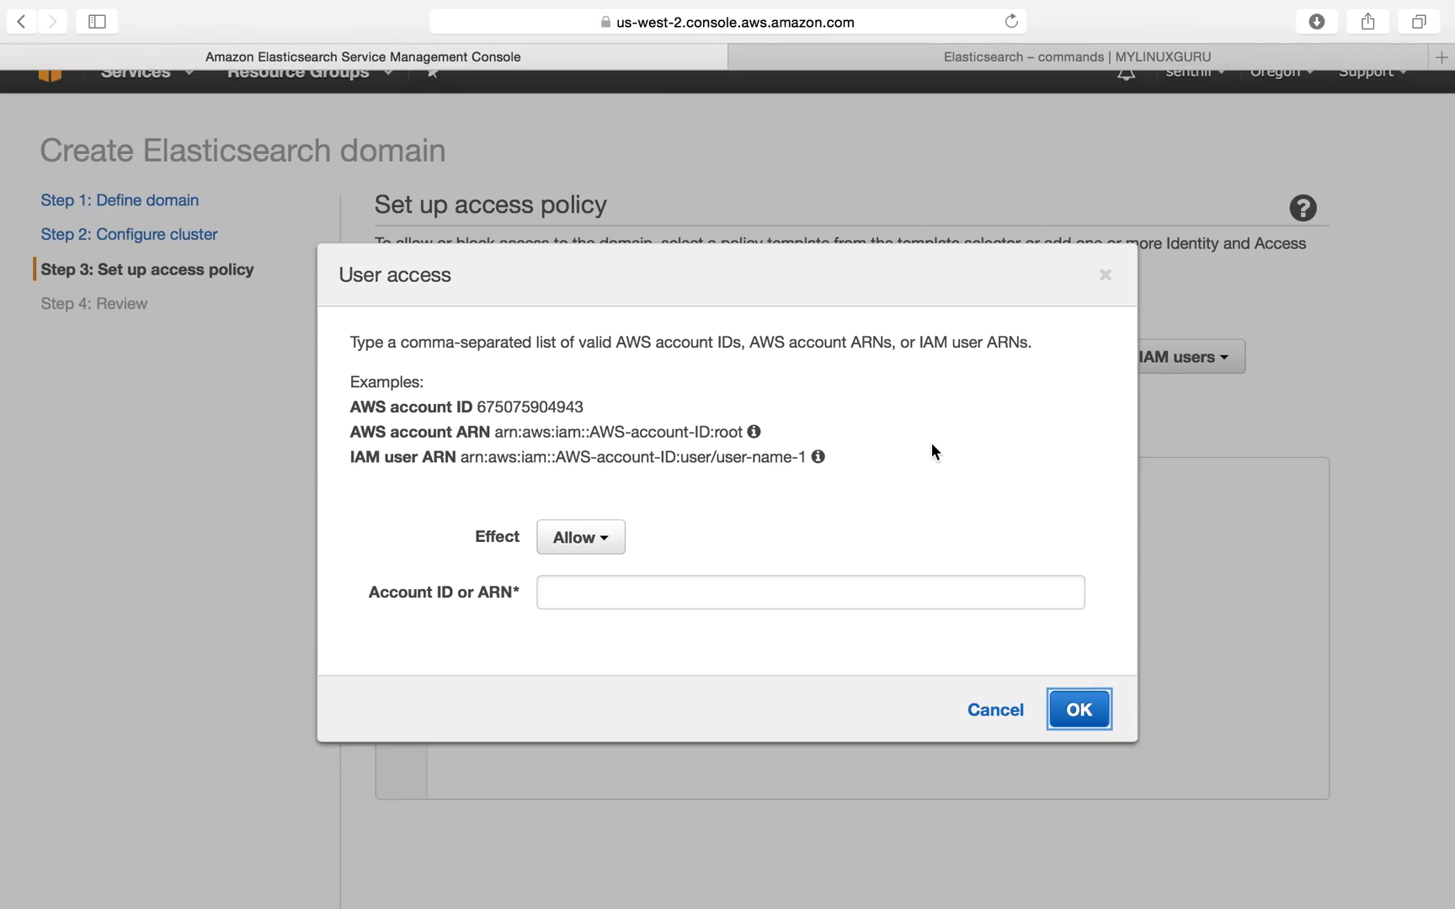
{"action": "left_click", "coordinate": [589, 602]}
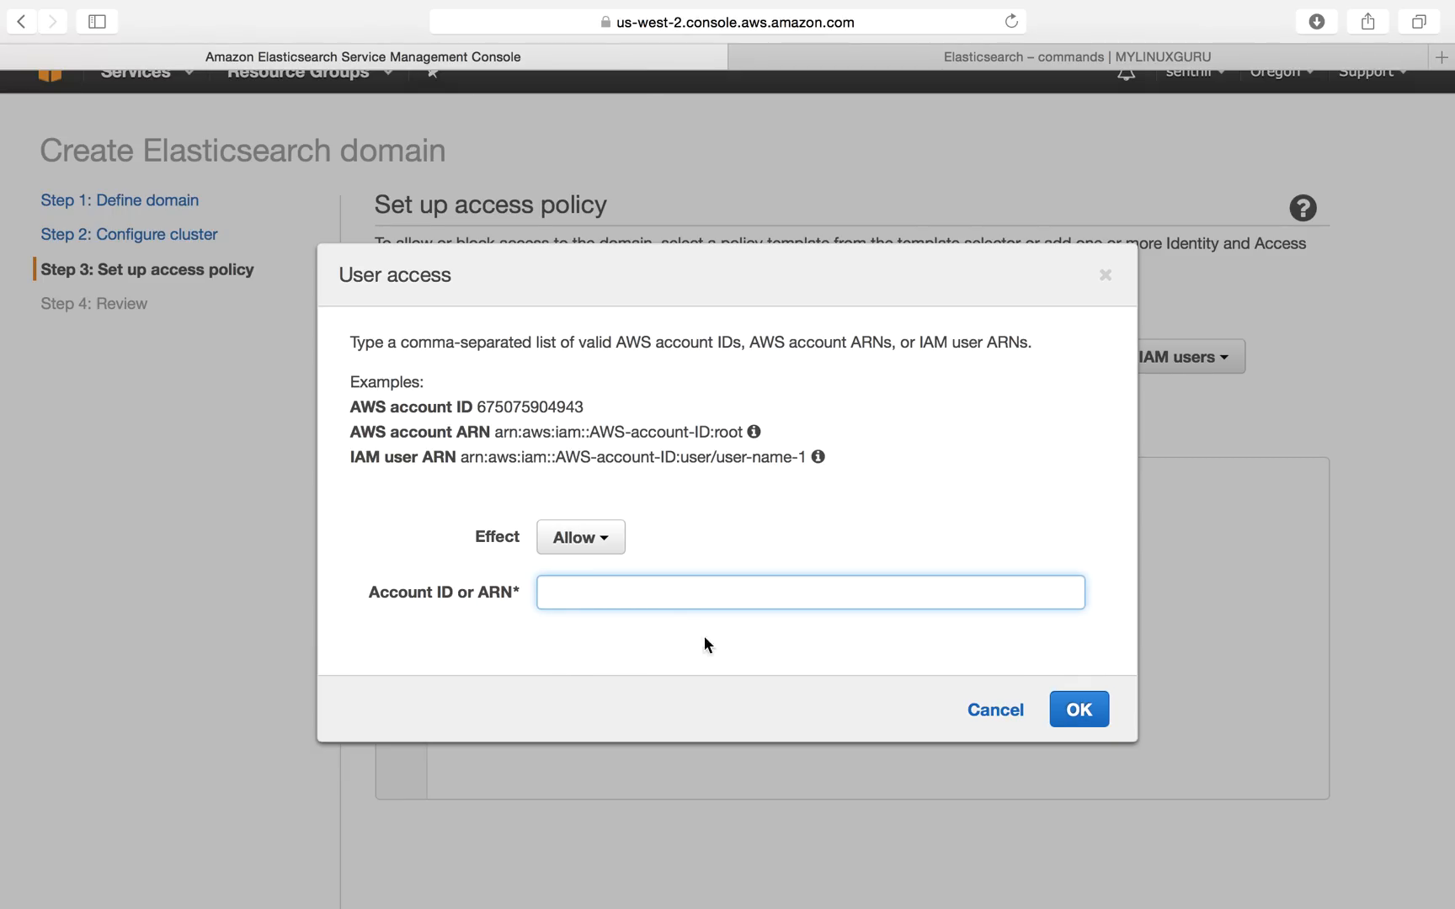
{"action": "left_click", "coordinate": [990, 708]}
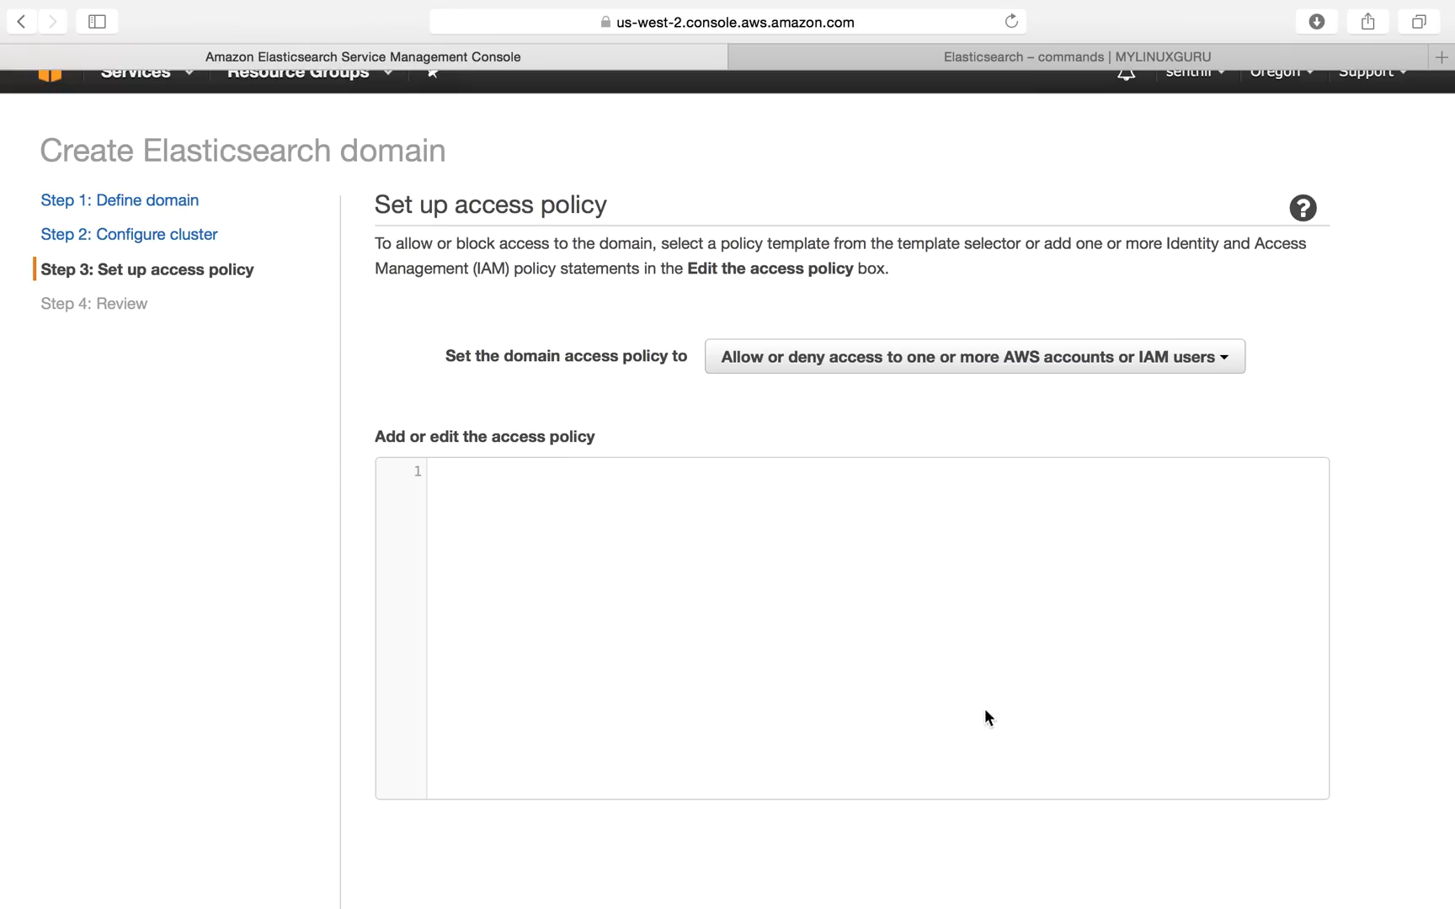
- Try the policy template that allows domain access from specific IP(s), and cancel the address entry
{"action": "left_click", "coordinate": [827, 367]}
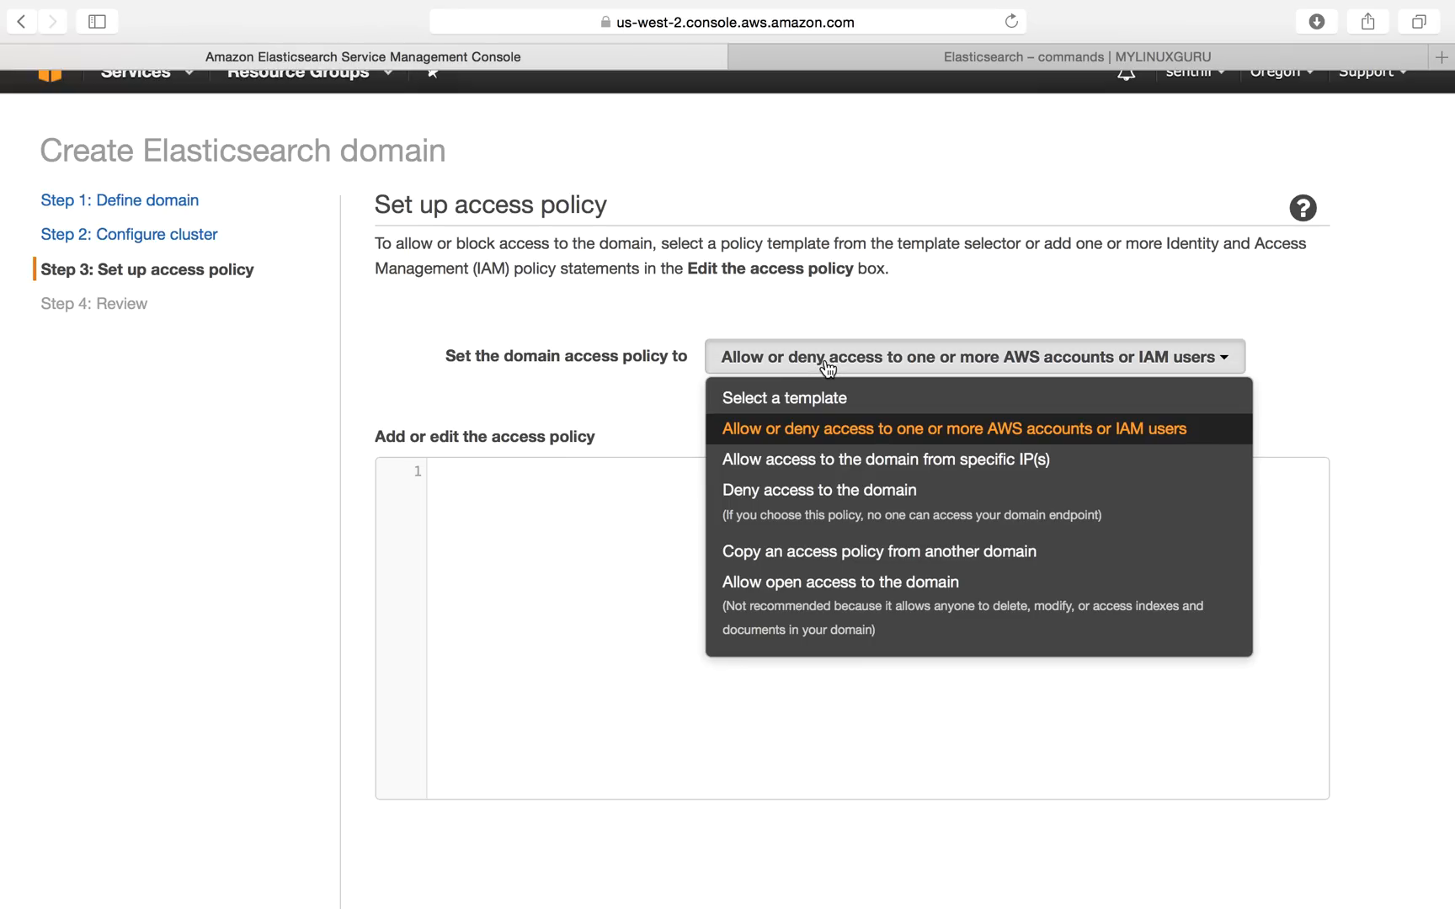
{"action": "left_click", "coordinate": [828, 462]}
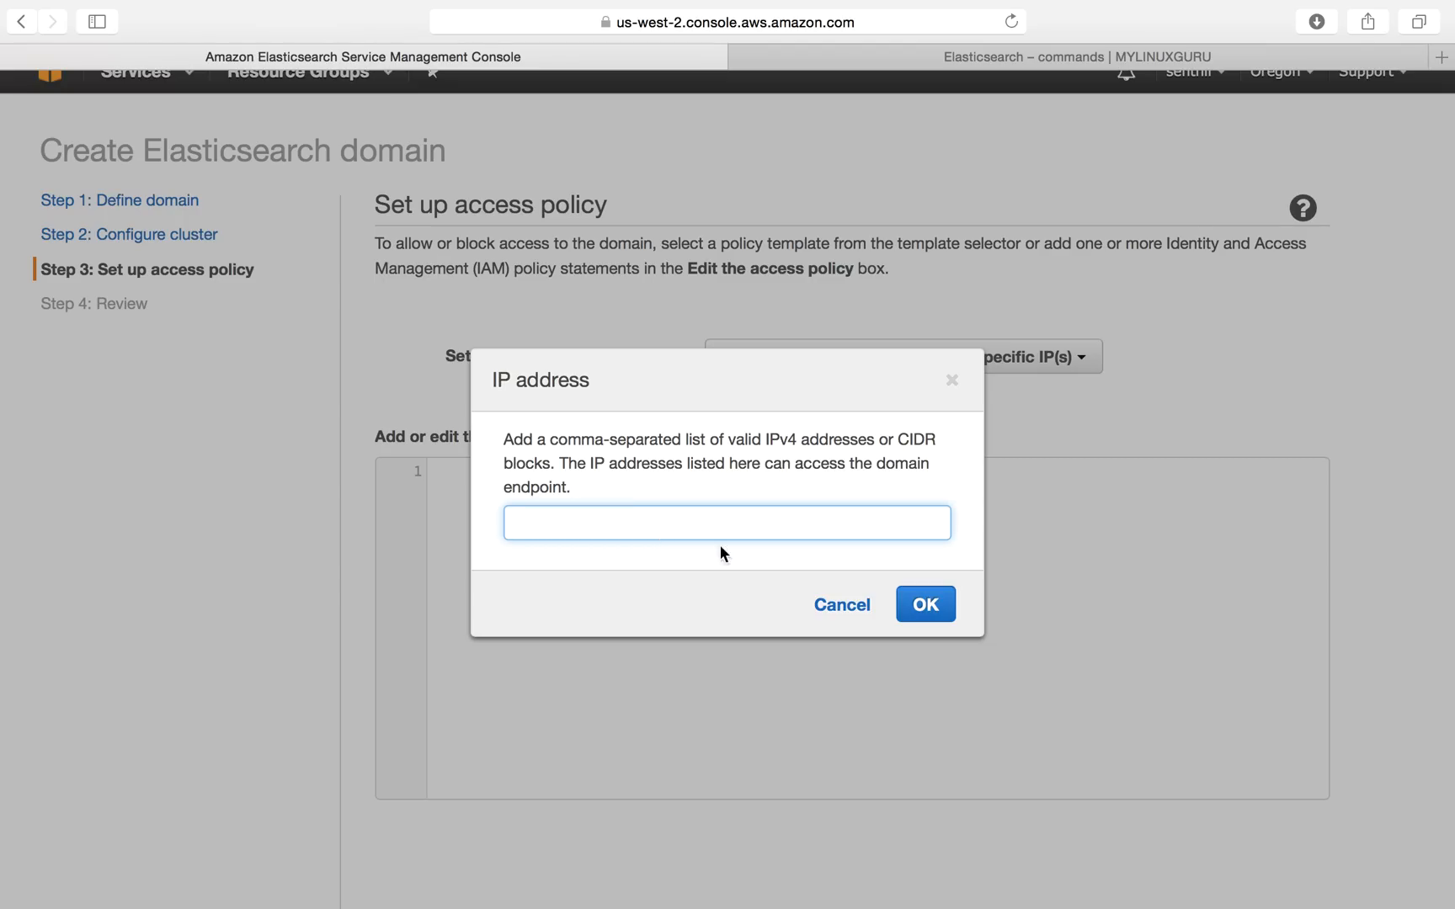
{"action": "left_click", "coordinate": [836, 621]}
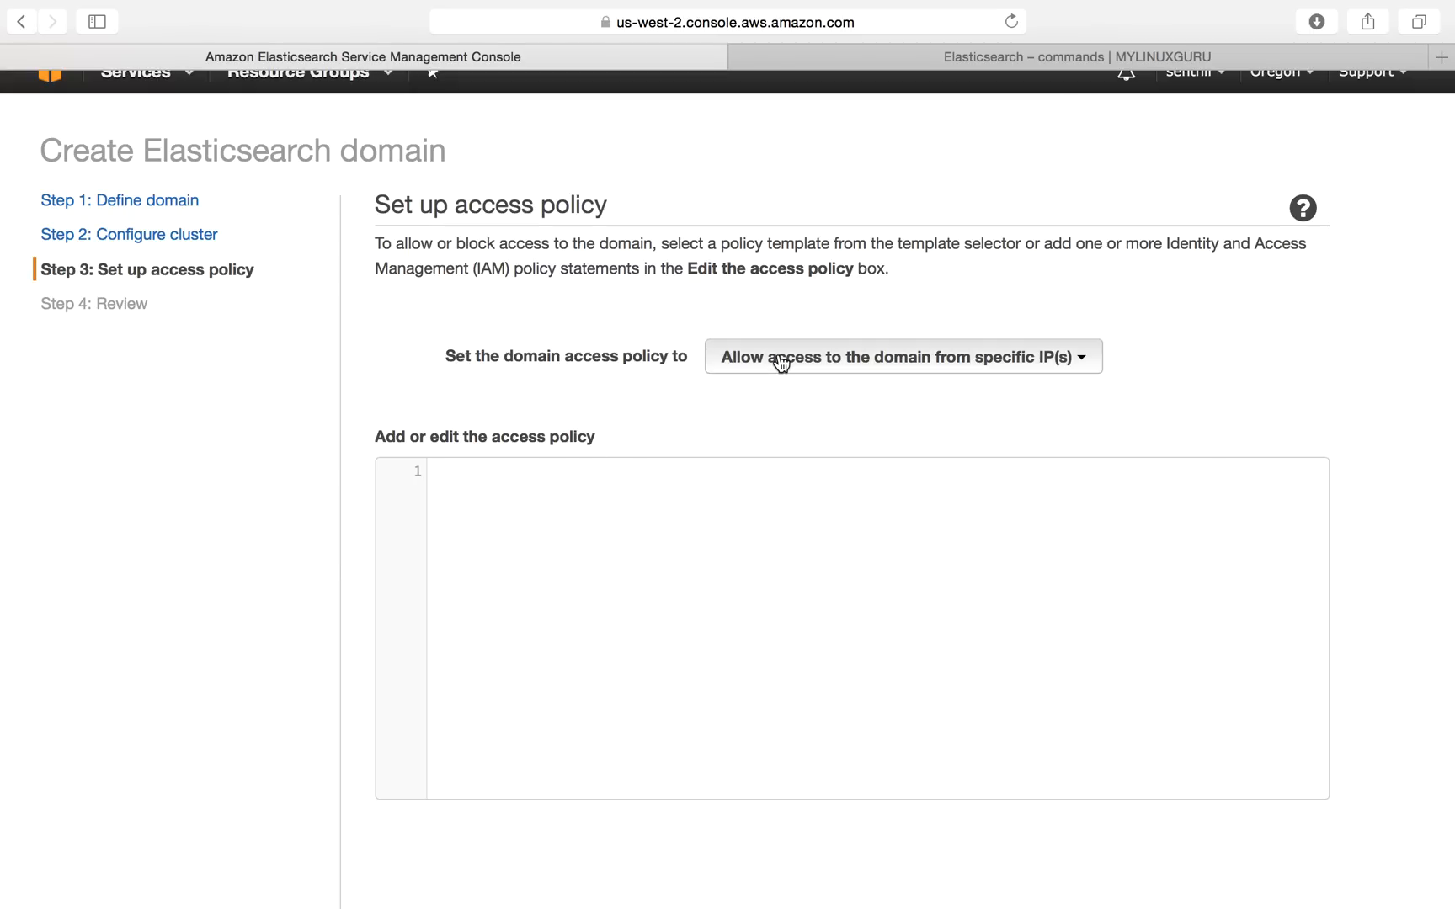
{"action": "left_click", "coordinate": [780, 359]}
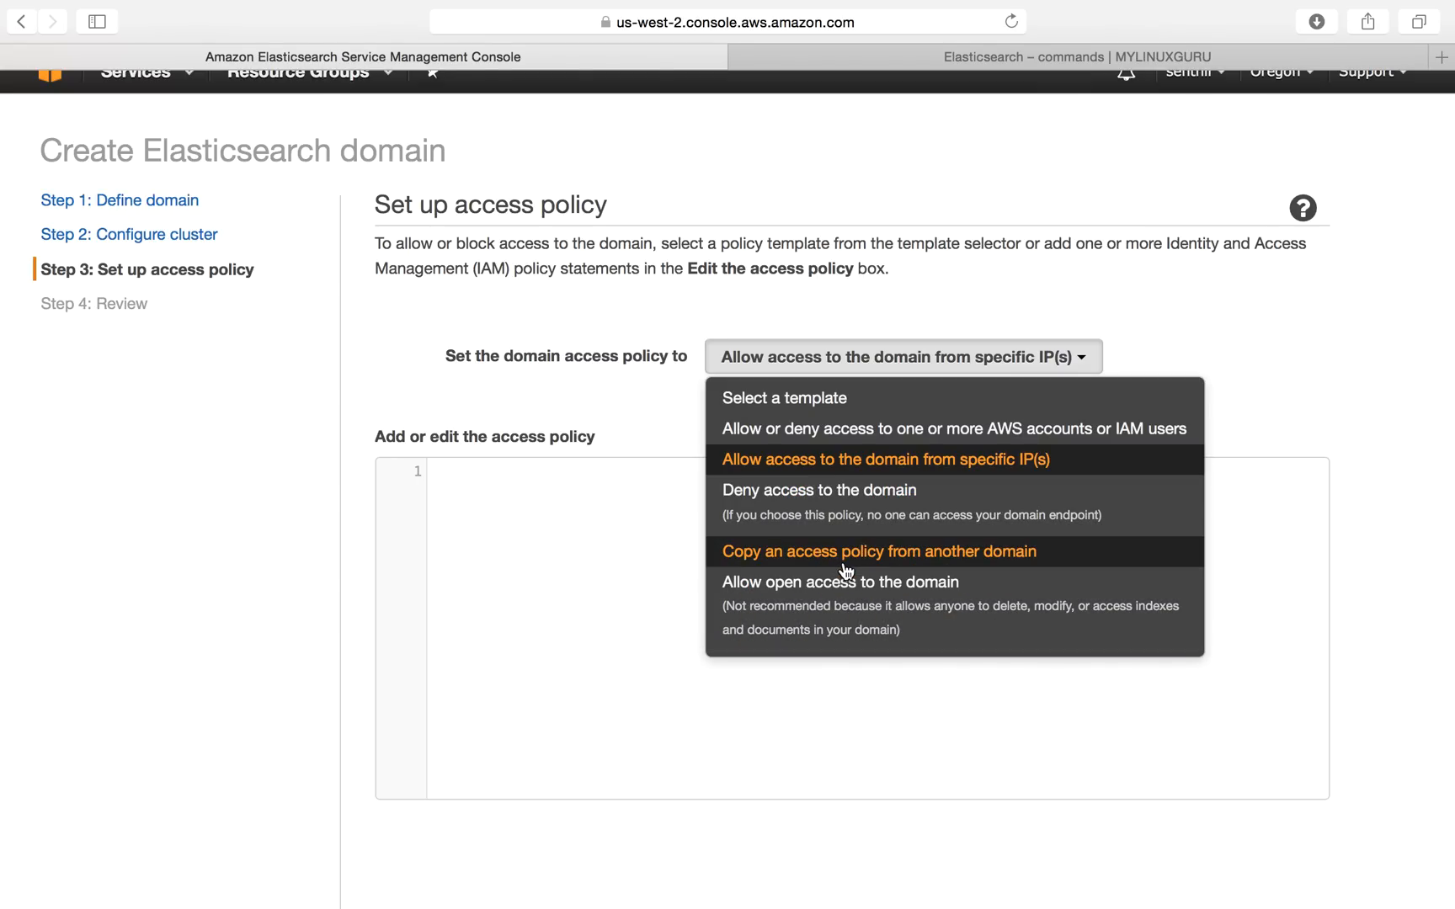
{"action": "left_click", "coordinate": [836, 596]}
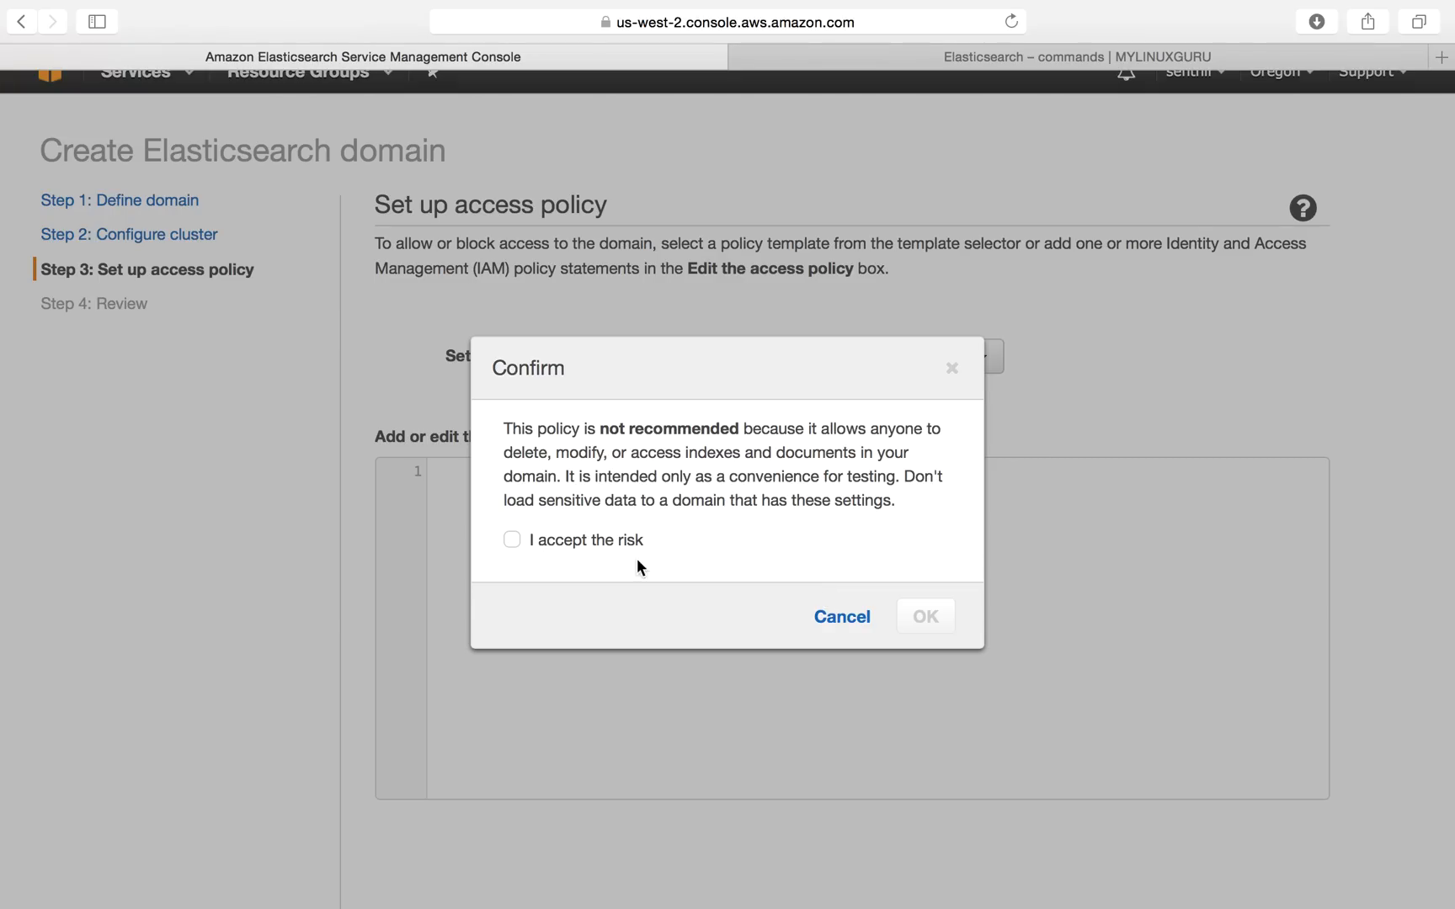
{"action": "left_click", "coordinate": [836, 627]}
- Apply the policy template that allows open access to the domain, accept the risk, and examine the generated principal and action entries
{"action": "left_click", "coordinate": [880, 362]}
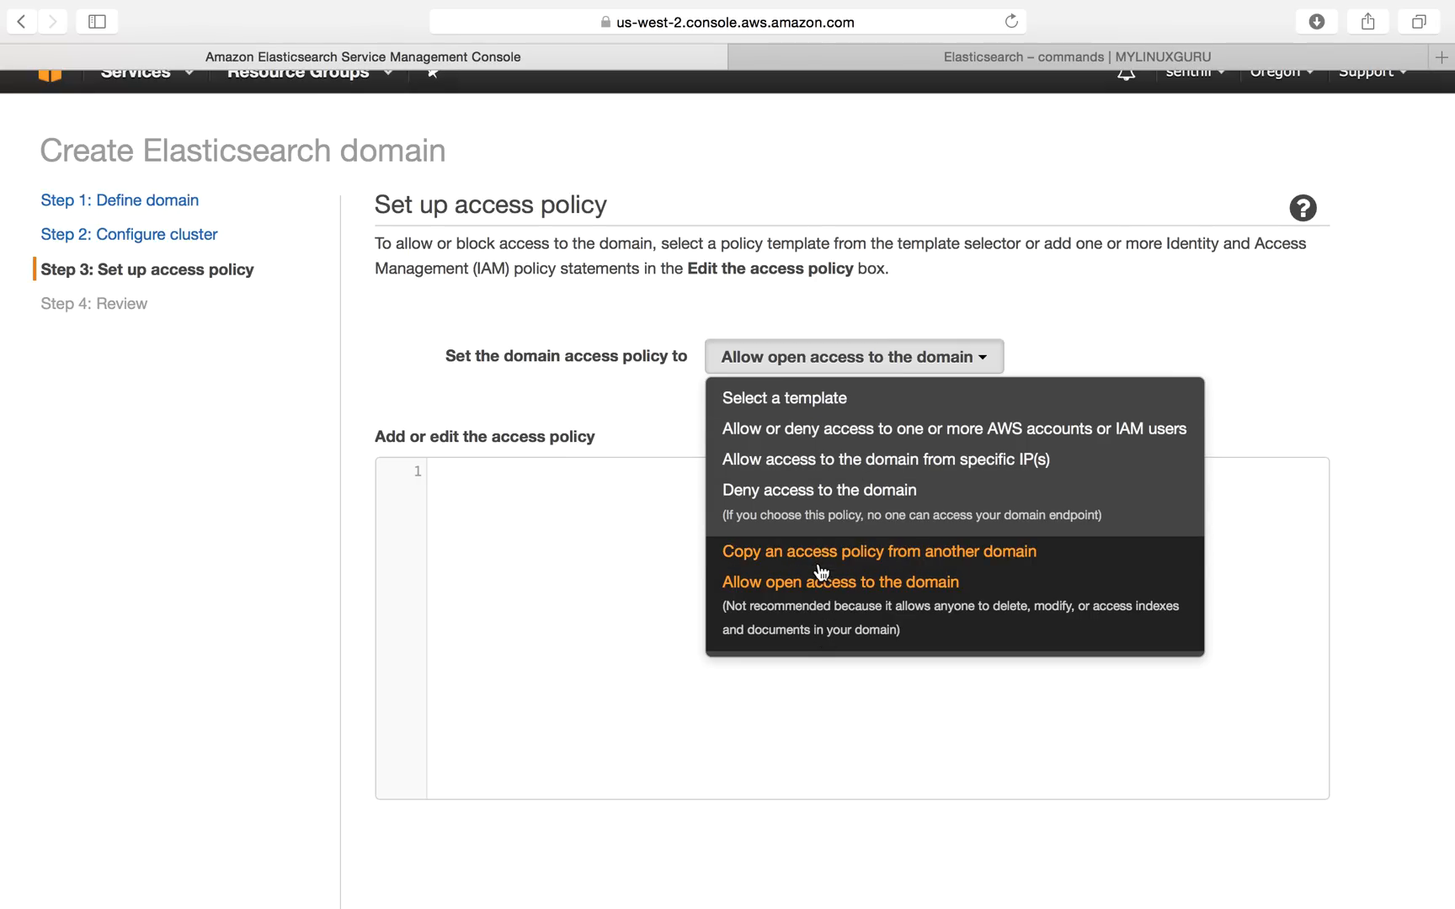
{"action": "left_click", "coordinate": [867, 618]}
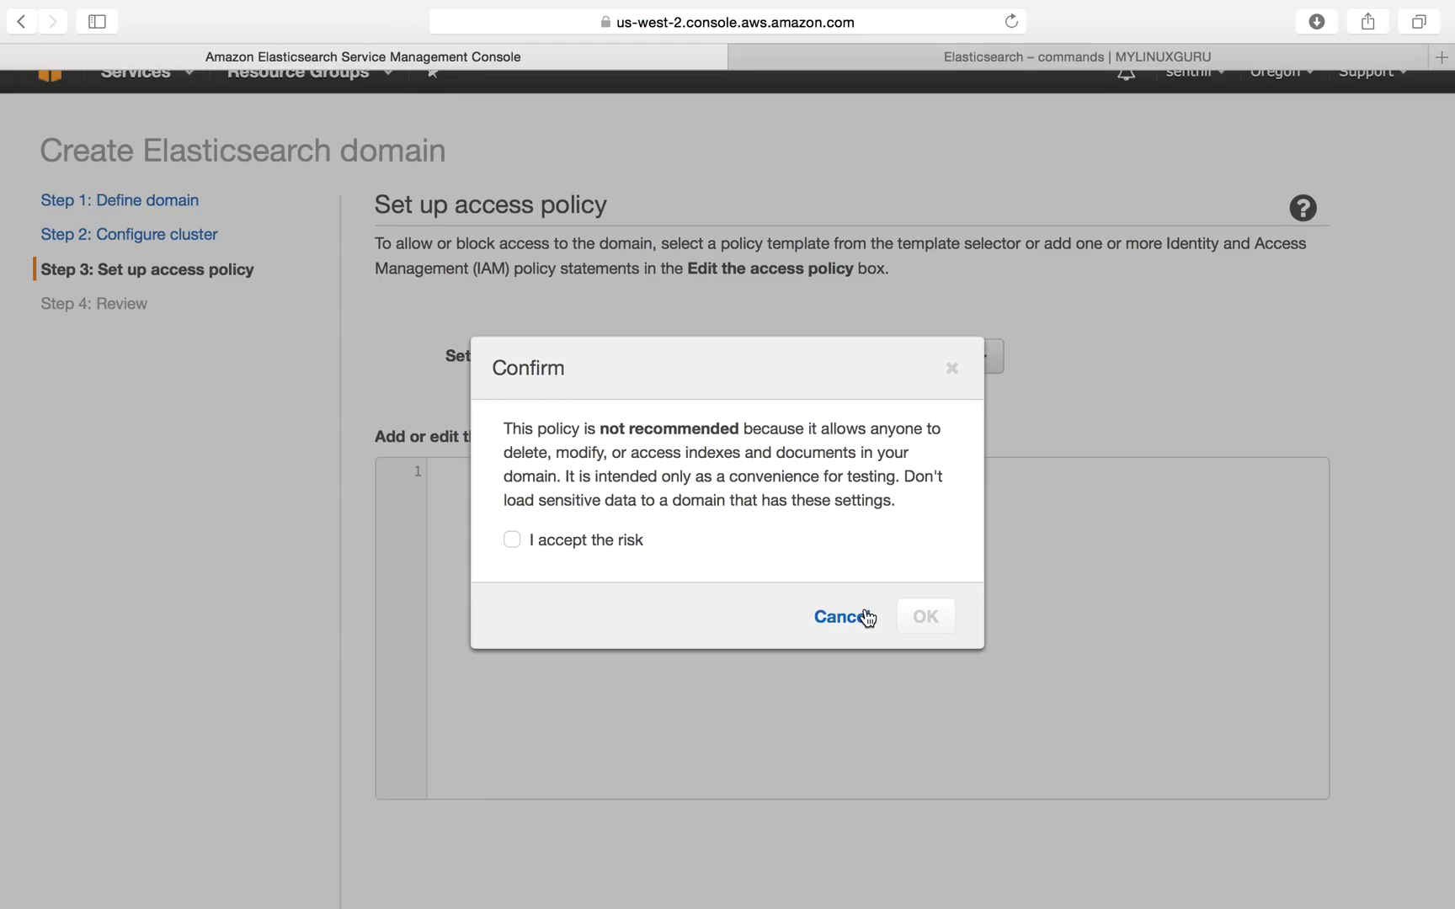
{"action": "left_click", "coordinate": [513, 541]}
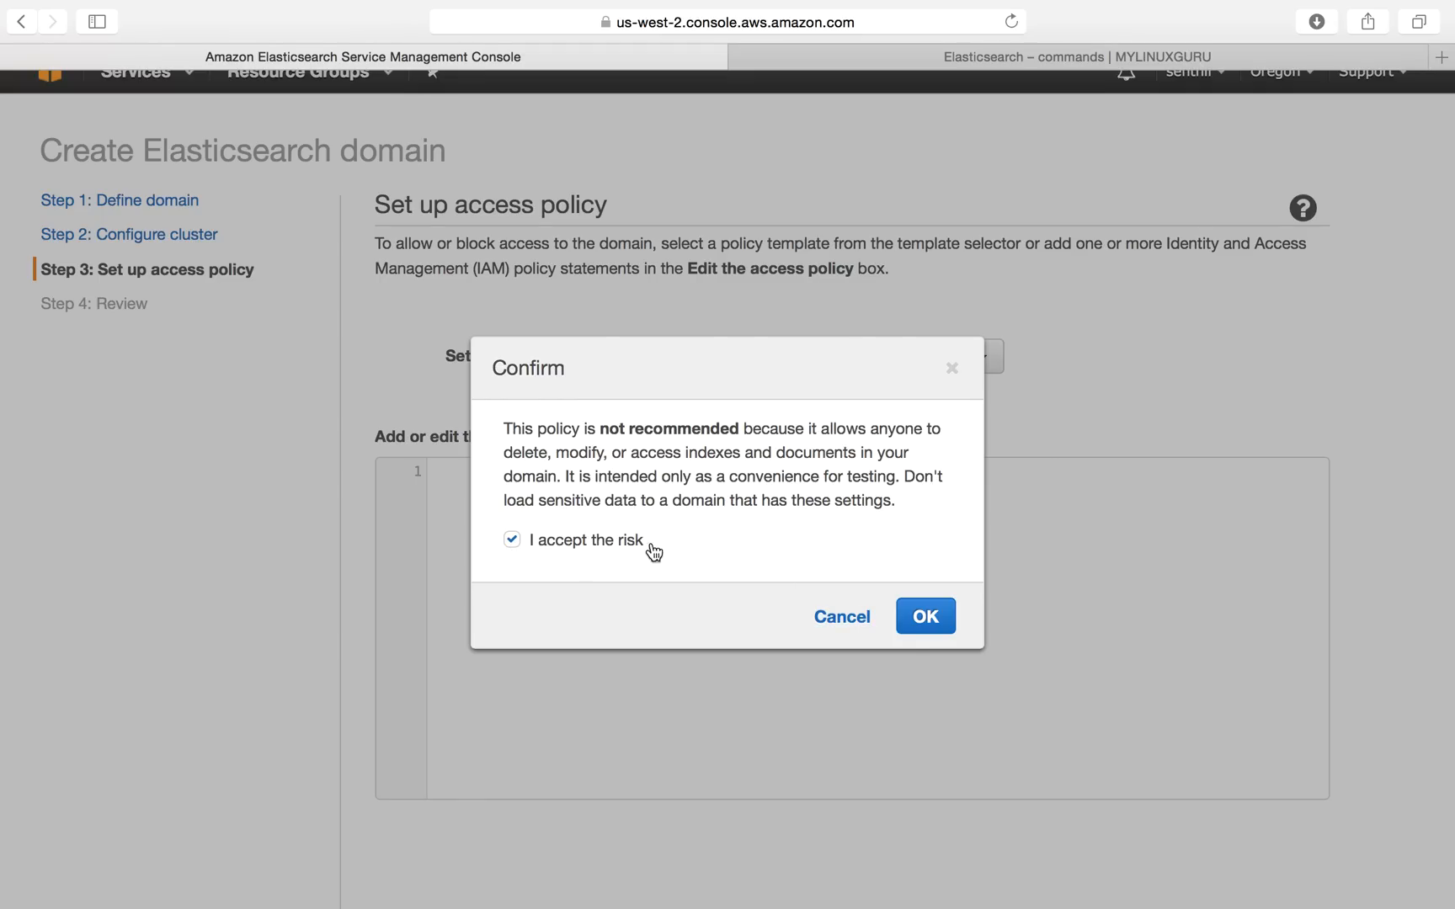
{"action": "left_click", "coordinate": [929, 620]}
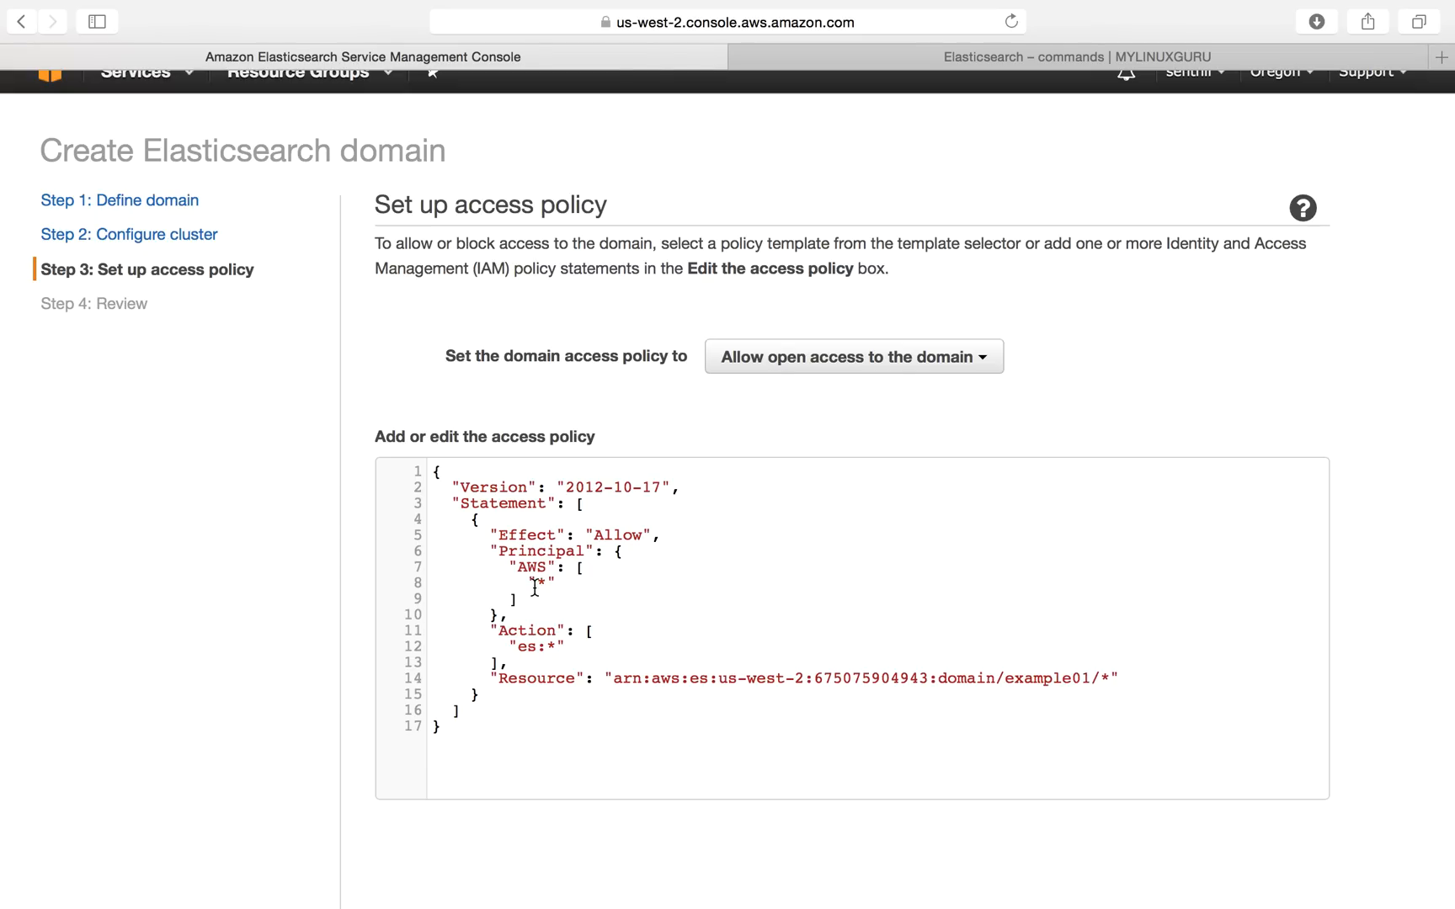
{"action": "left_click_drag", "start_coordinate": [527, 584], "coordinate": [625, 583]}
{"action": "left_click_drag", "start_coordinate": [507, 647], "coordinate": [674, 646]}
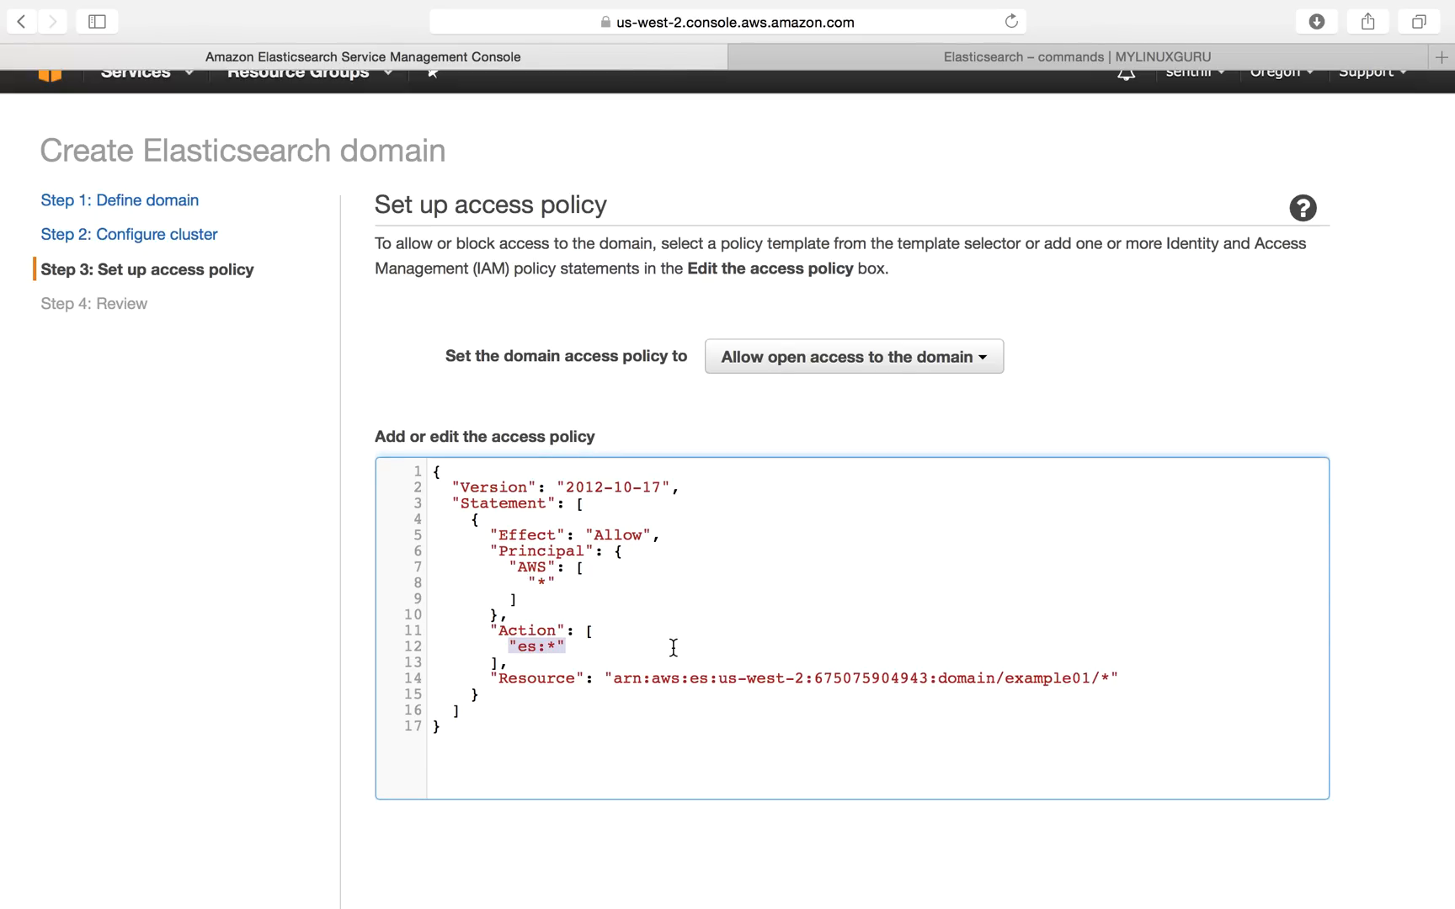
- Choose the policy template for access from specific IP(s), and search the web for "myip" to copy the public IP address
{"action": "left_click", "coordinate": [833, 357]}
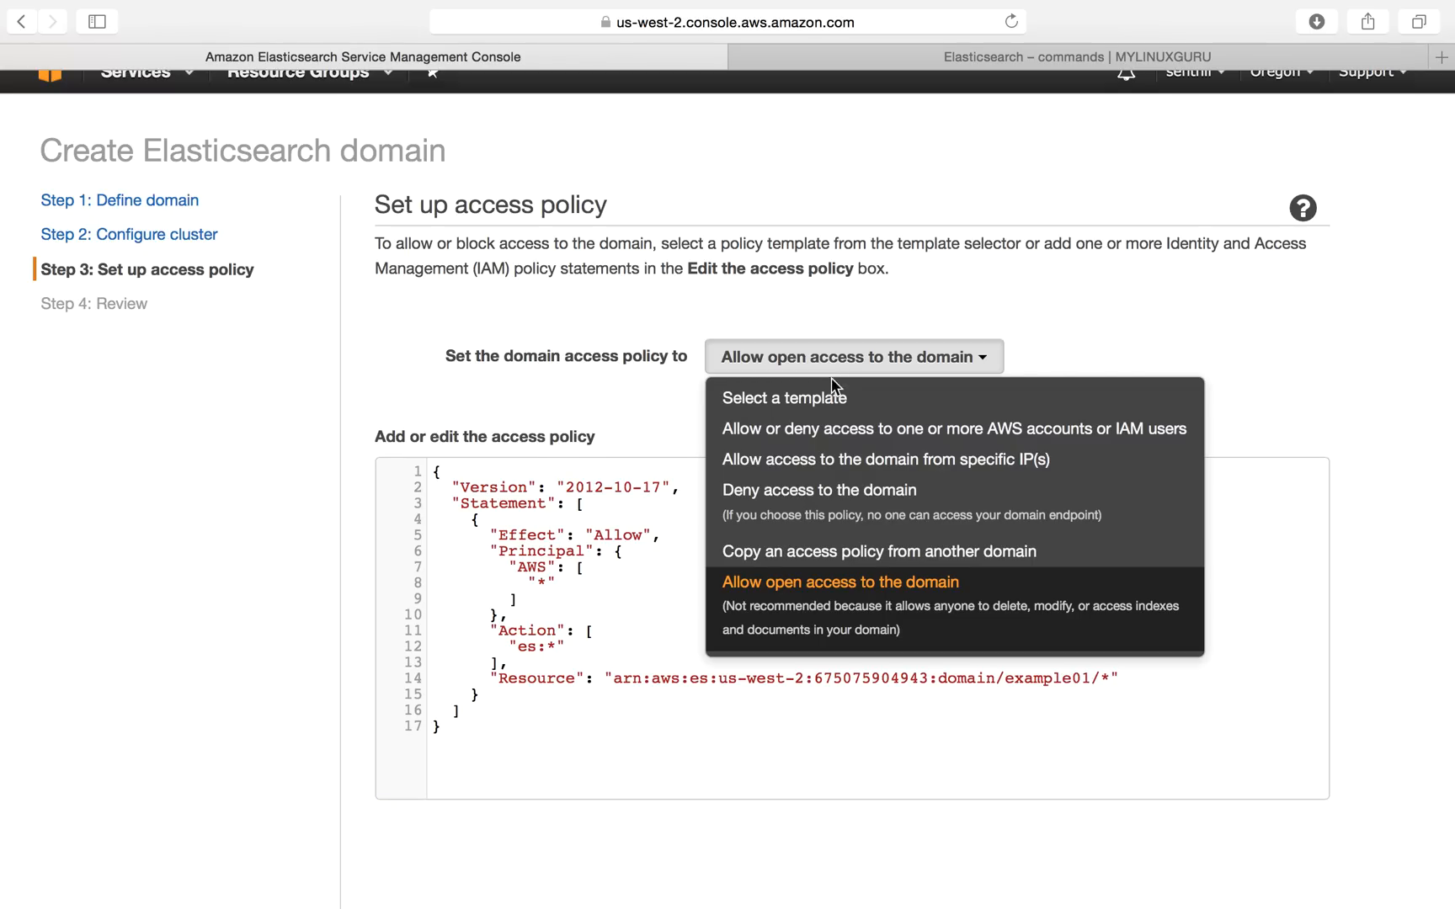
{"action": "left_click", "coordinate": [867, 463]}
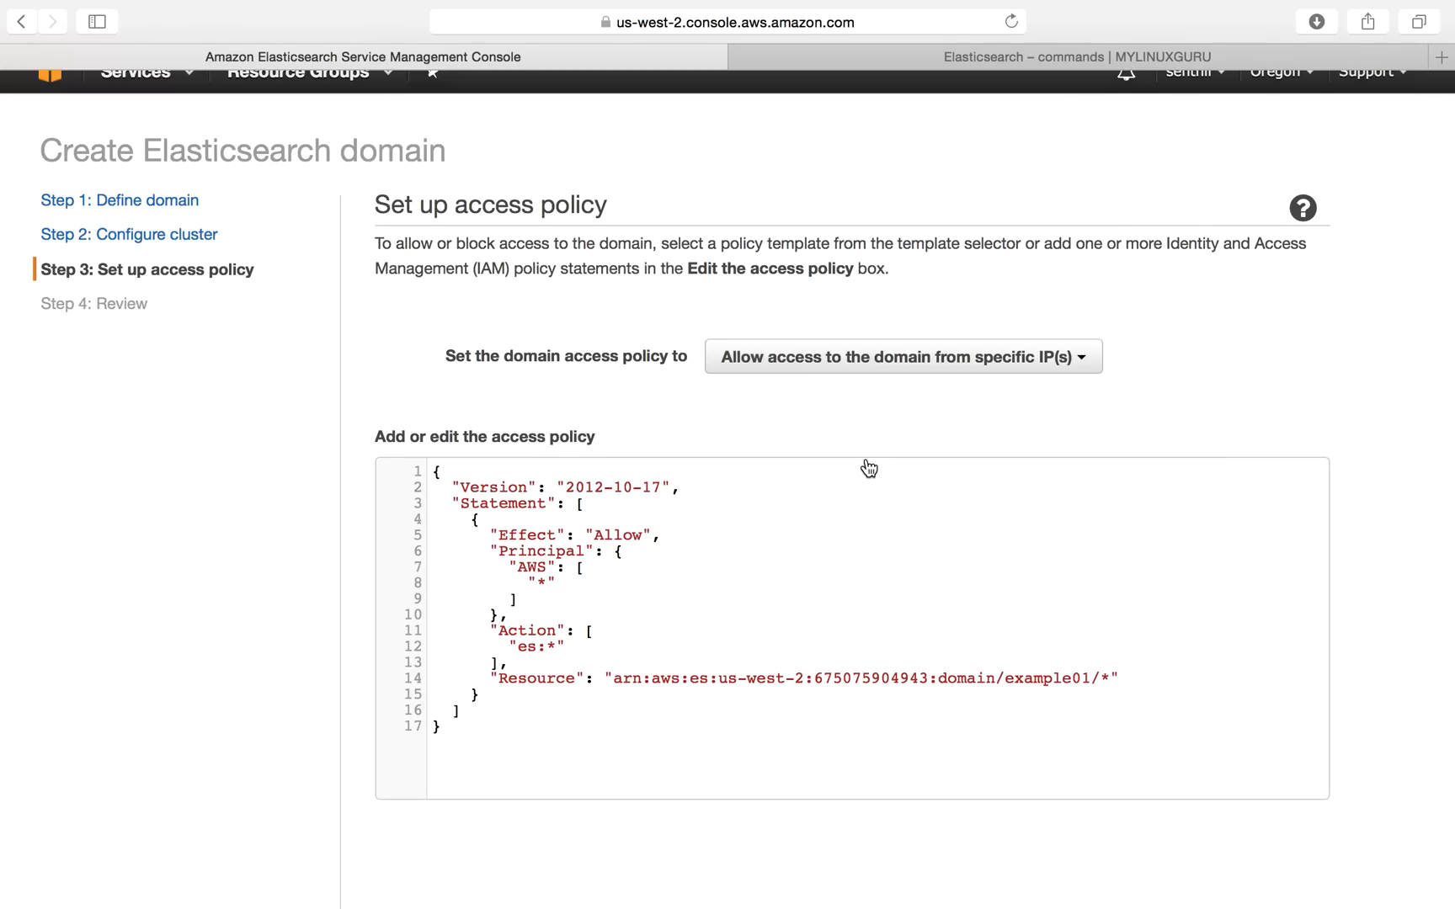
{"action": "left_click", "coordinate": [1445, 58]}
{"action": "type", "text": "myip"}
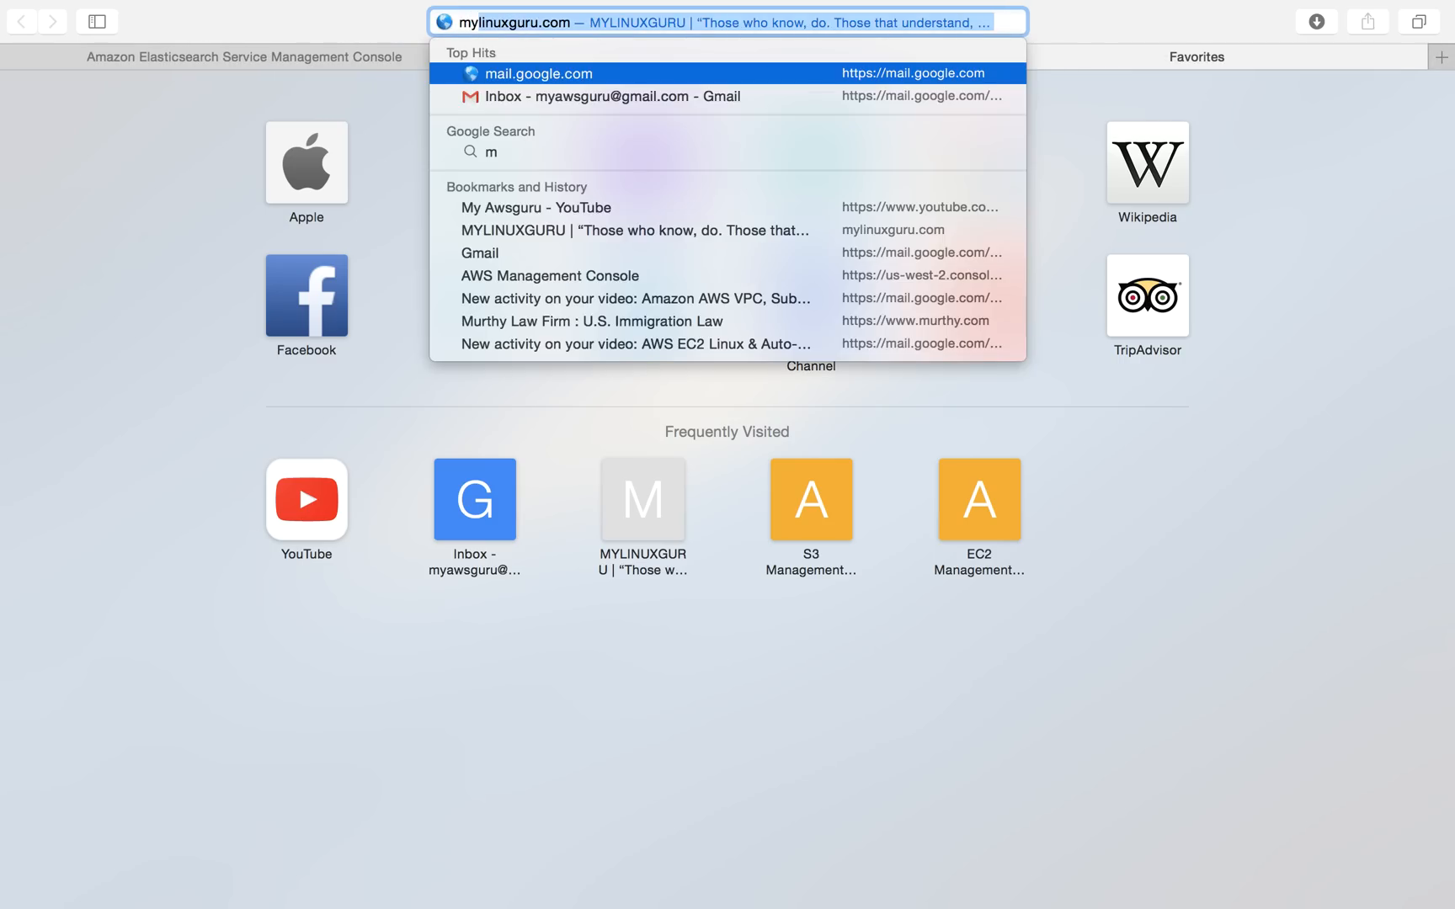
{"action": "key", "text": "Return"}
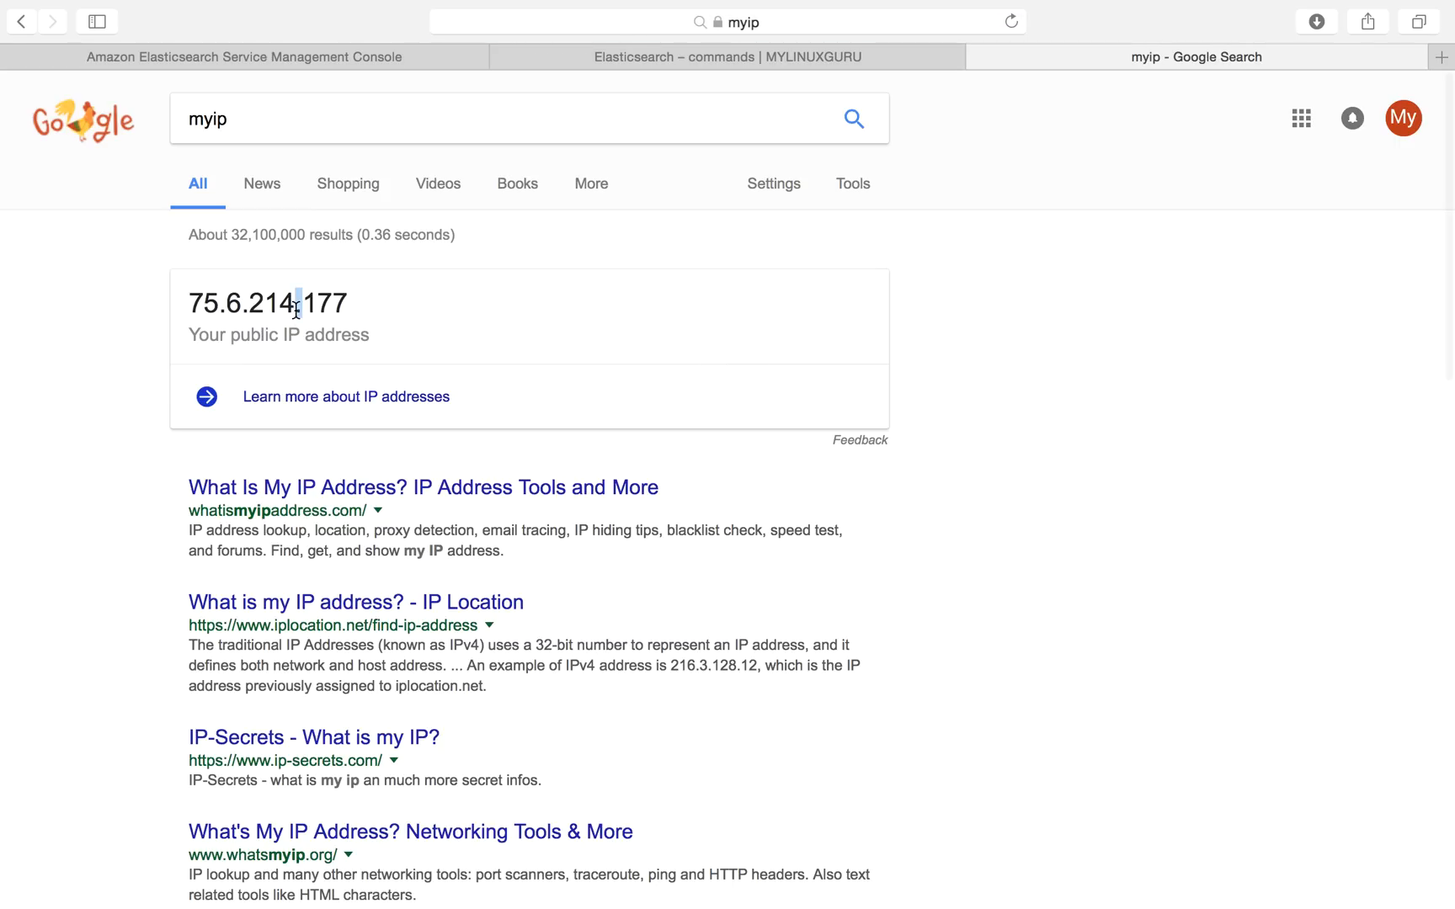
{"action": "triple_click", "coordinate": [295, 308]}
{"action": "key", "text": "super+c"}
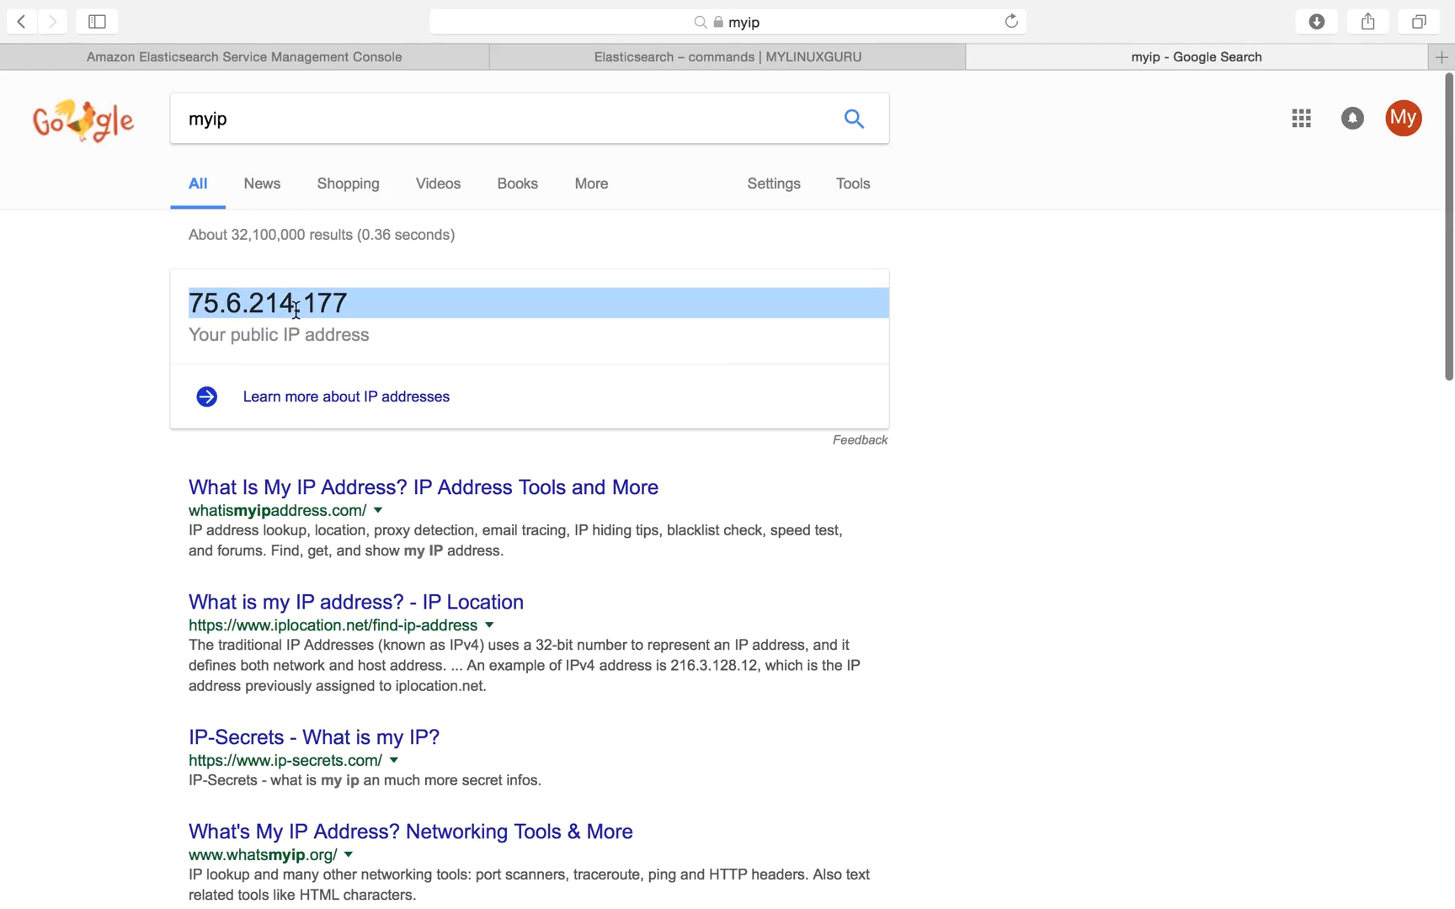
- Return to the domain setup, enter the copied public IP address as the allowed address, and examine the generated source IP condition
{"action": "left_click", "coordinate": [353, 53]}
{"action": "key", "text": "super+v"}
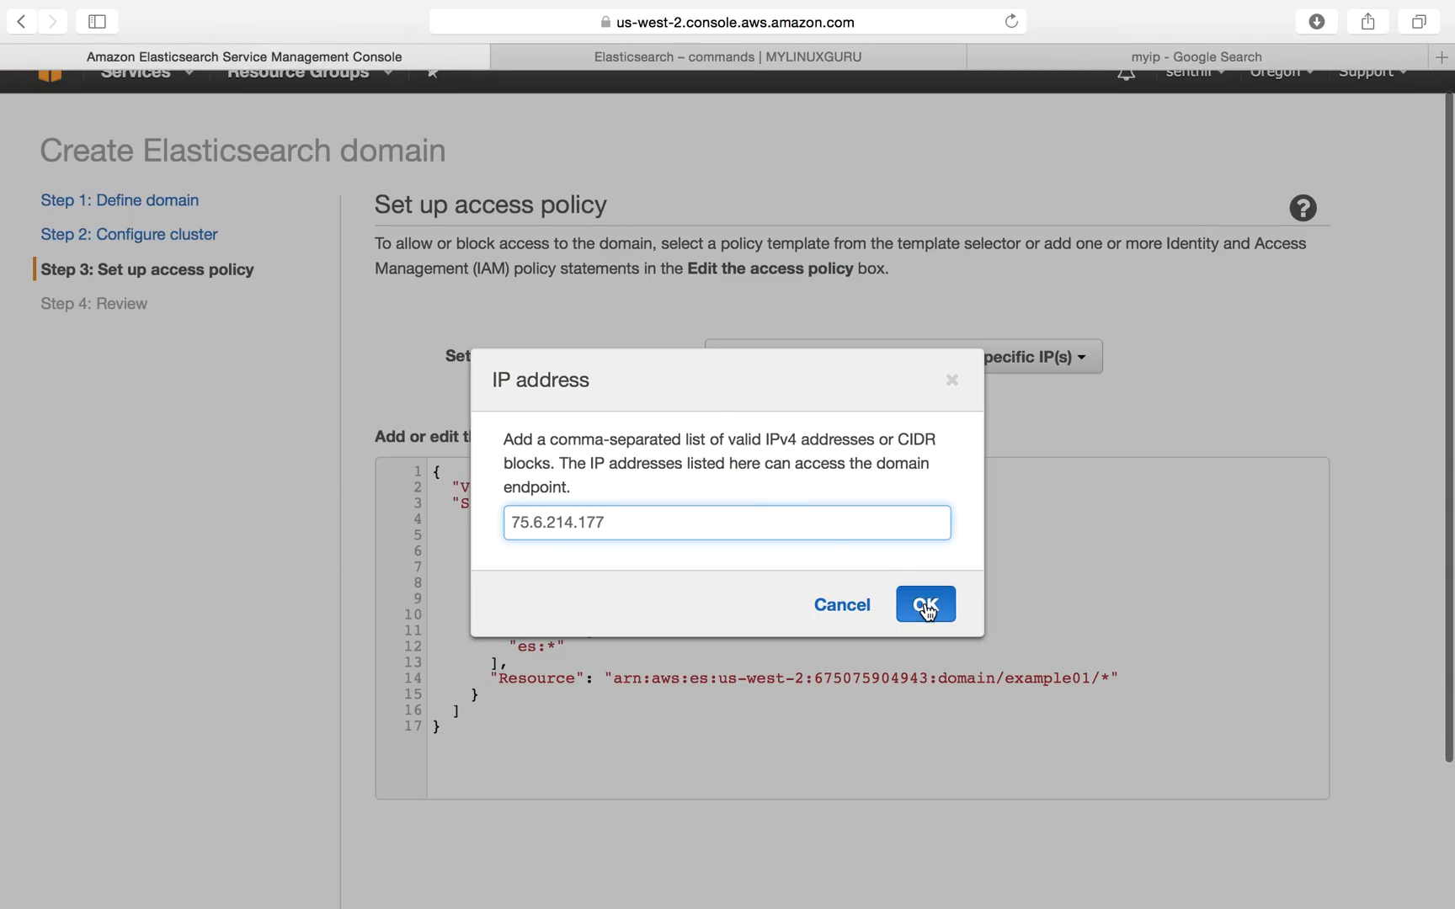
{"action": "left_click", "coordinate": [925, 603]}
{"action": "left_click_drag", "start_coordinate": [539, 678], "coordinate": [682, 678]}
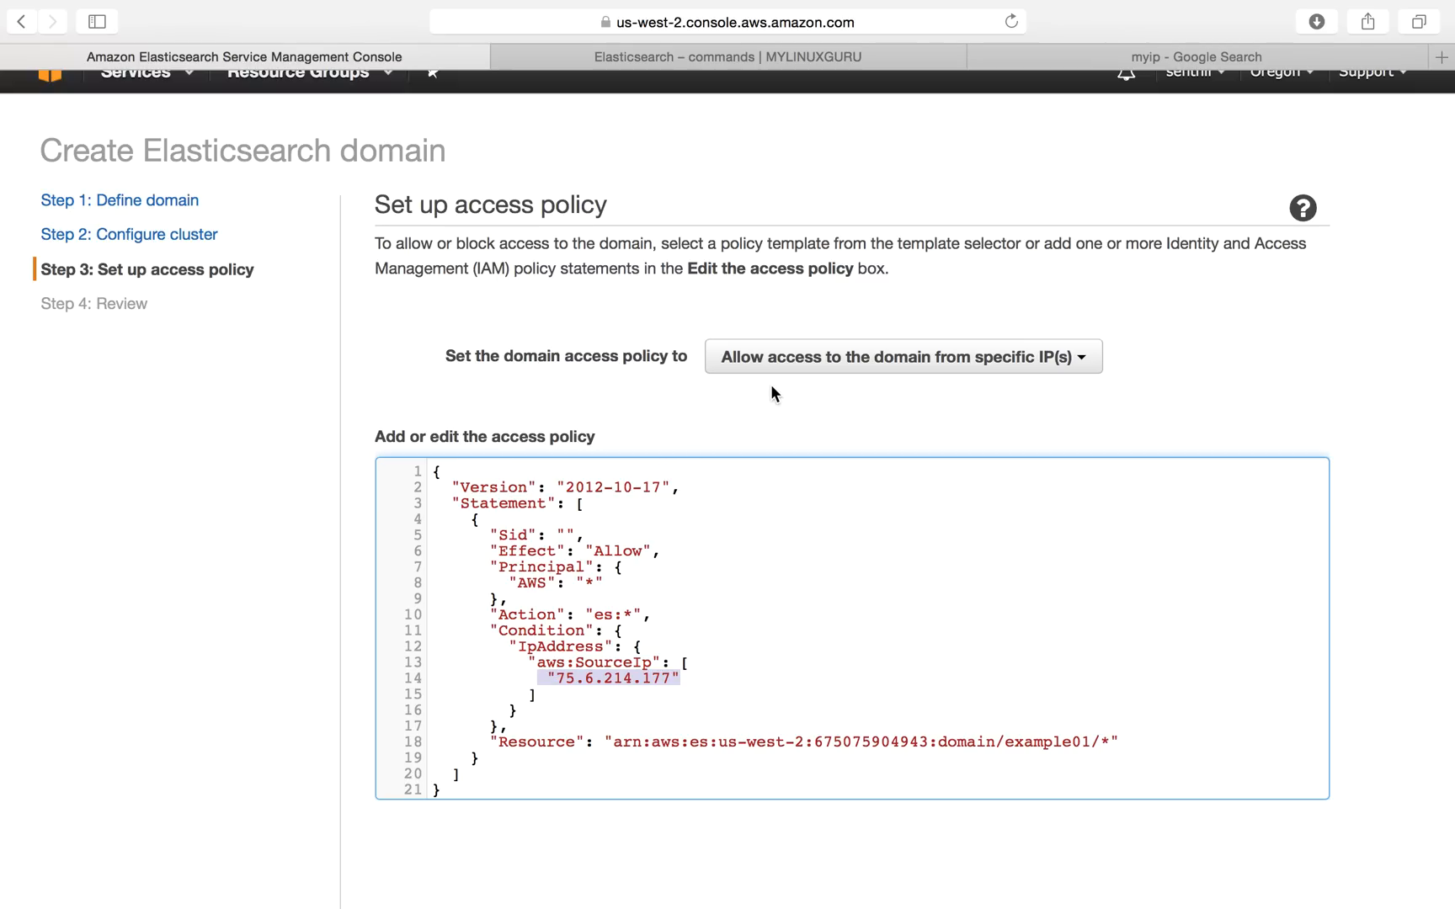
- Replace the access policy with the template allowing open access to the domain, accept the risk, and continue to the review
{"action": "left_click", "coordinate": [791, 359]}
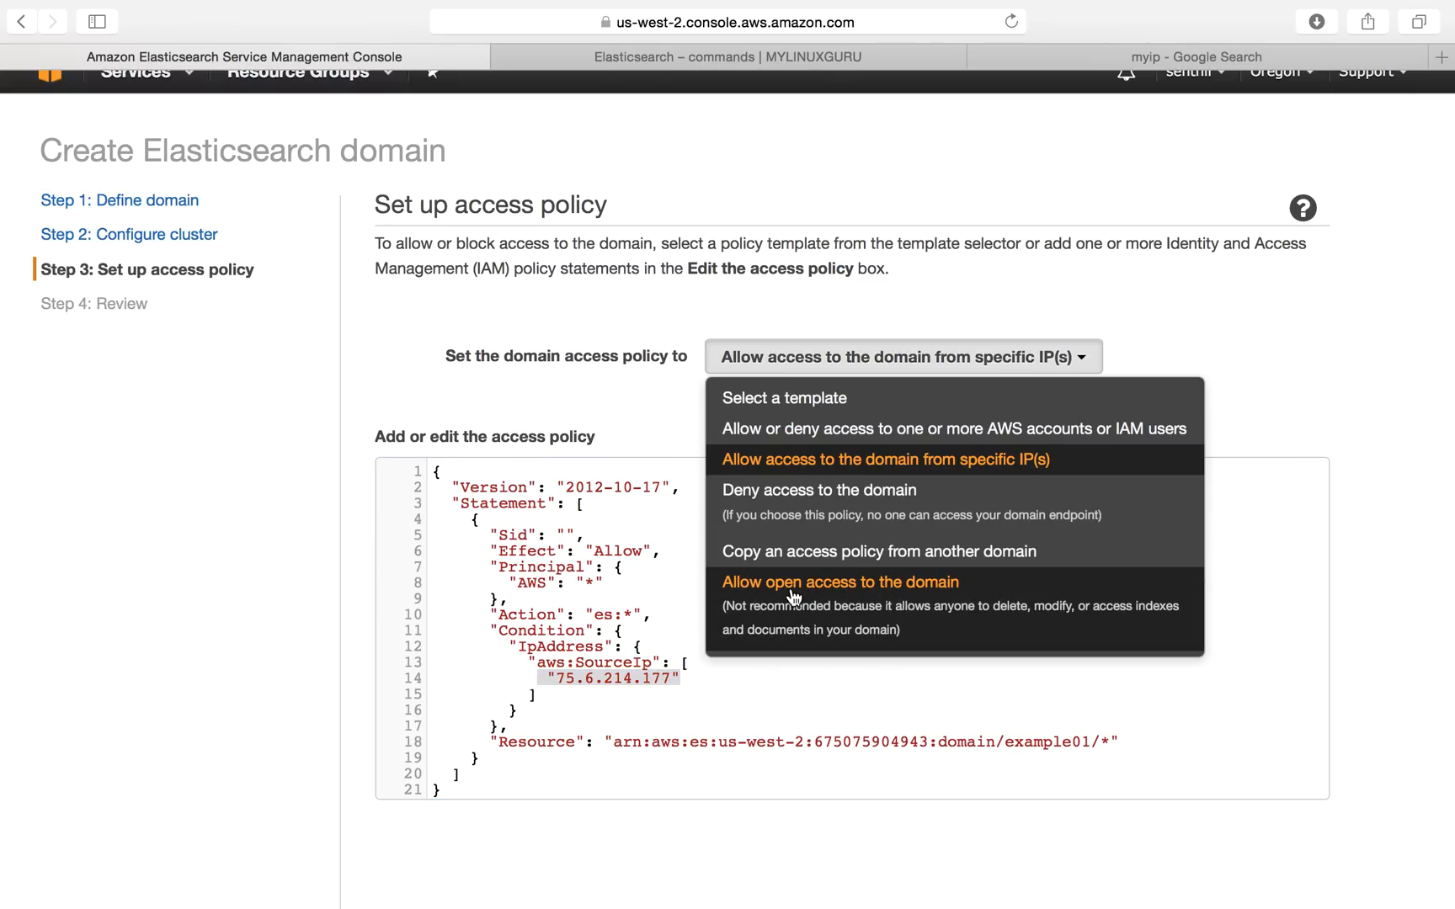
{"action": "left_click", "coordinate": [791, 589]}
{"action": "left_click", "coordinate": [512, 540]}
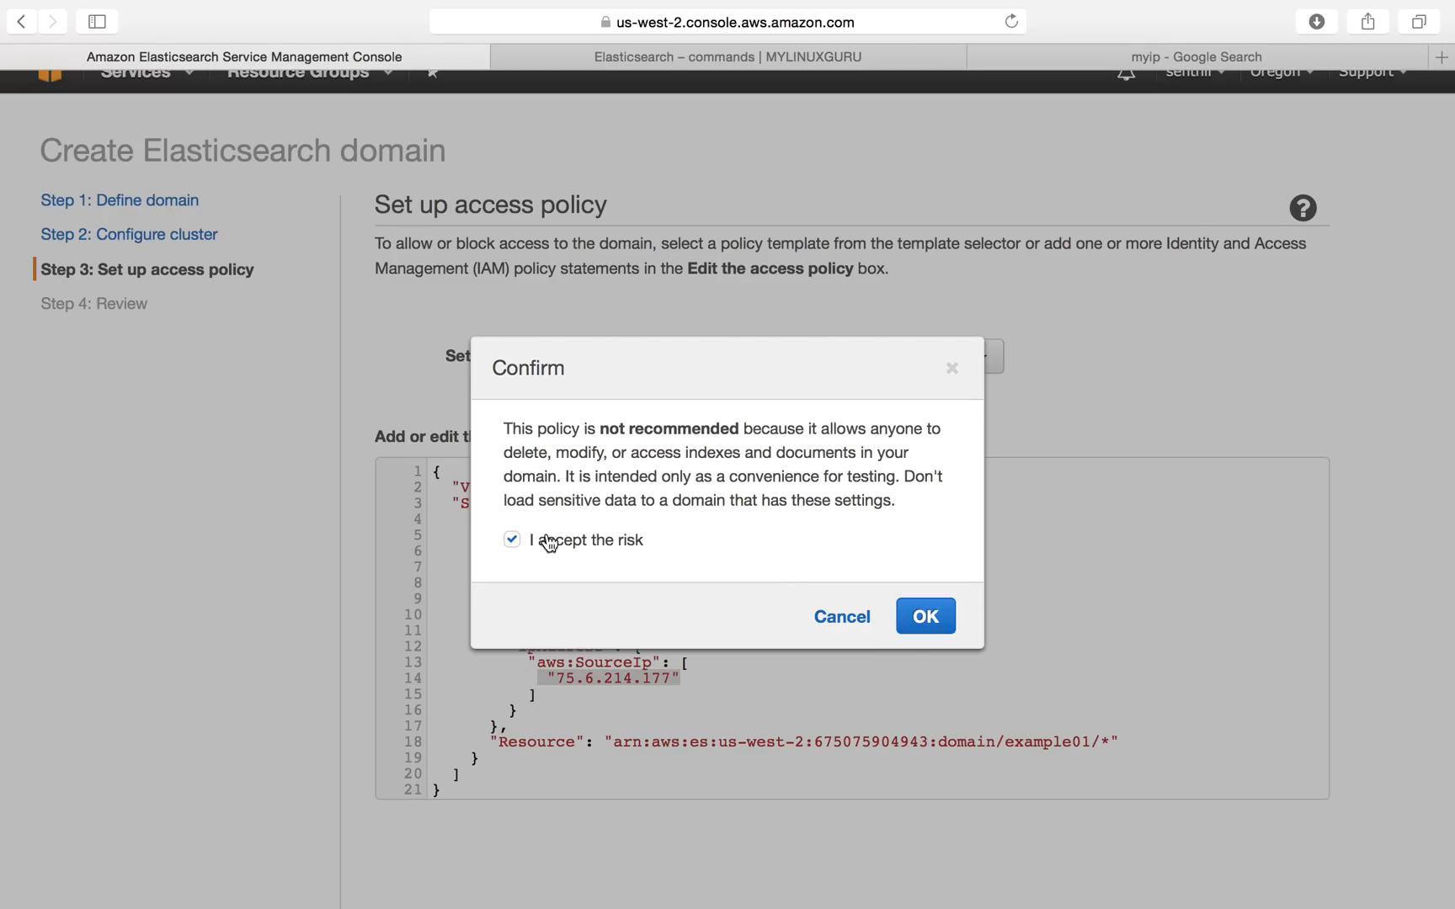
{"action": "left_click", "coordinate": [912, 627]}
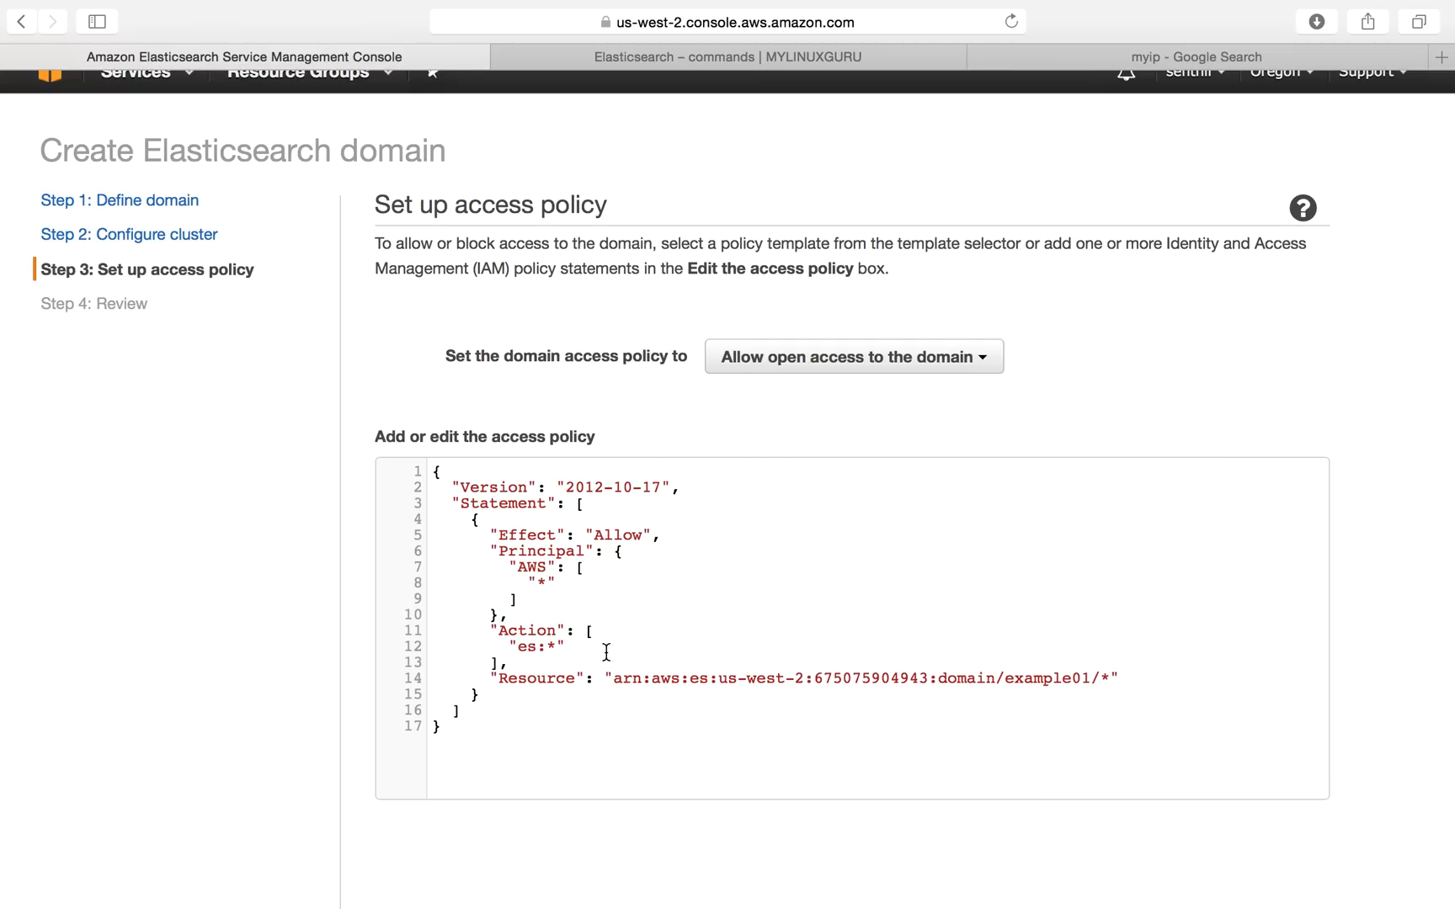
{"action": "scroll", "coordinate": [842, 496], "scroll_direction": "down", "scroll_amount": 3}
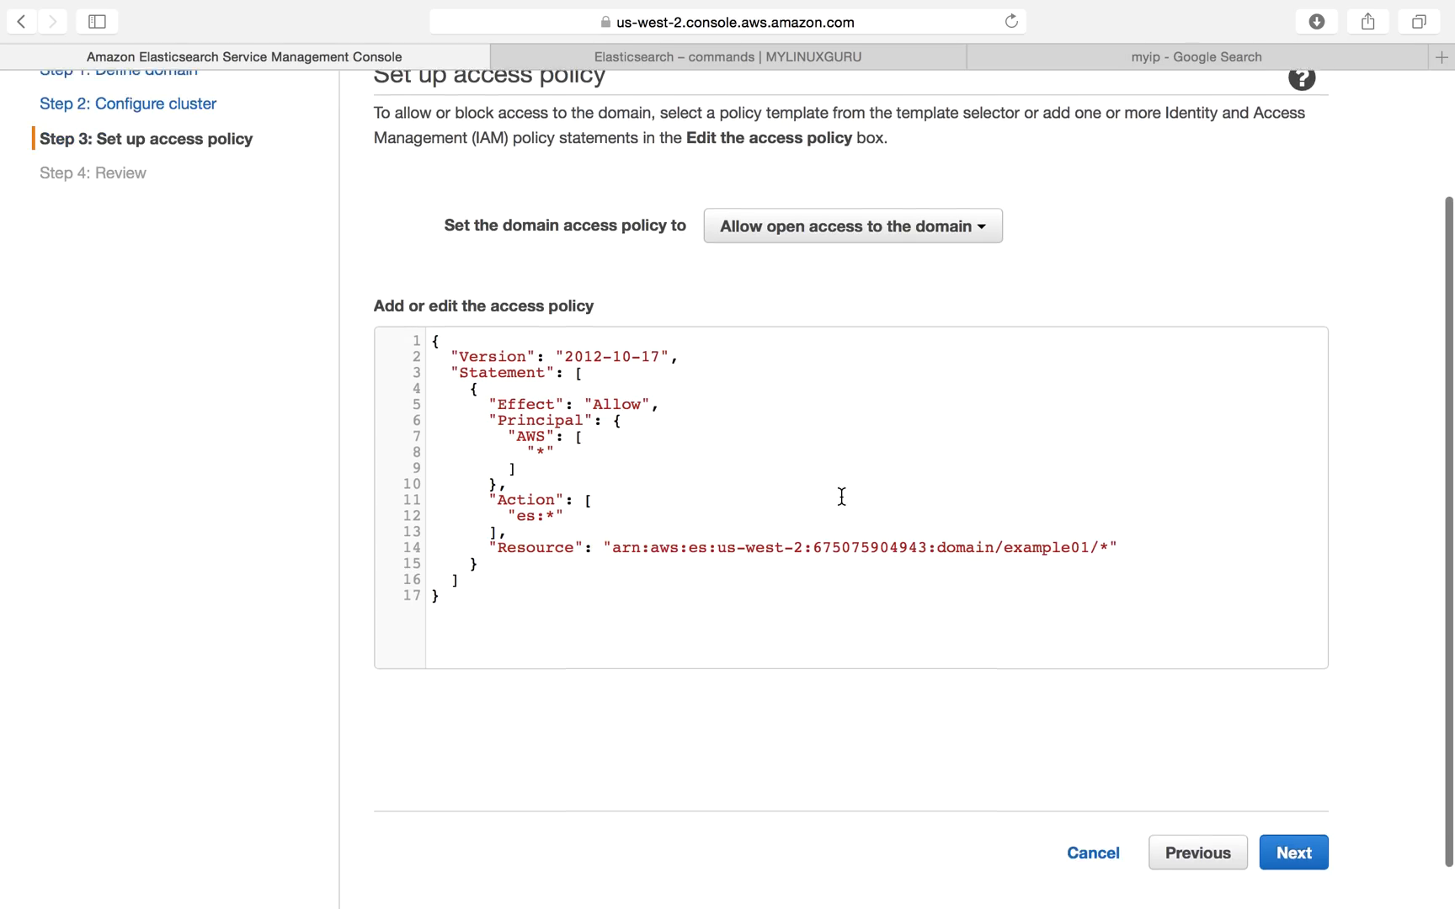
{"action": "left_click", "coordinate": [1296, 838]}
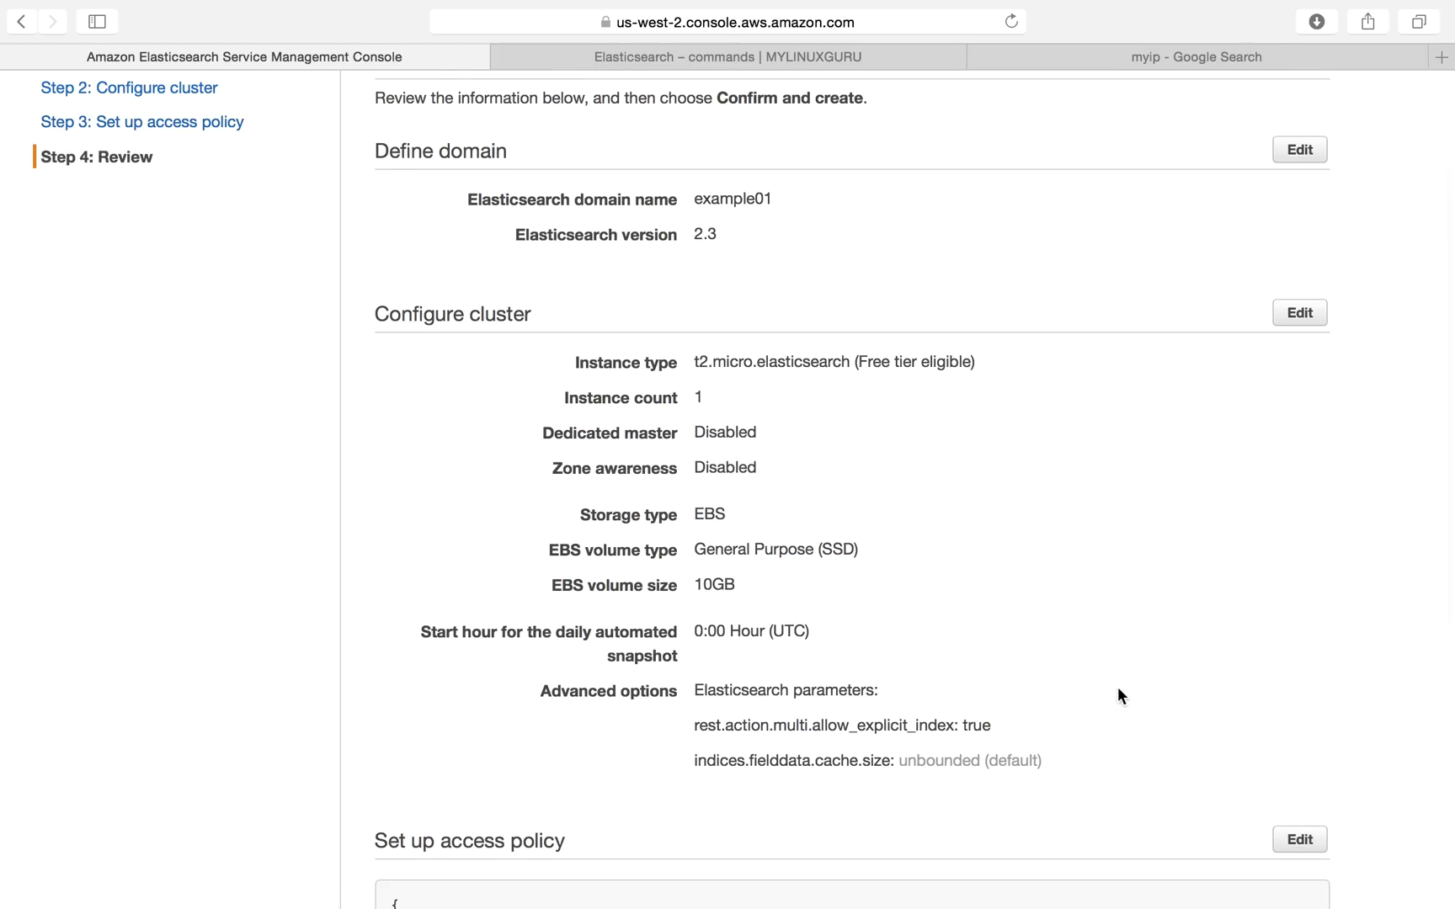
- Review the example01 configuration and access policy summary, and exit the wizard without creating the domain
{"action": "scroll", "coordinate": [1117, 687], "scroll_direction": "down", "scroll_amount": 6}
{"action": "scroll", "coordinate": [1117, 683], "scroll_direction": "down", "scroll_amount": 2}
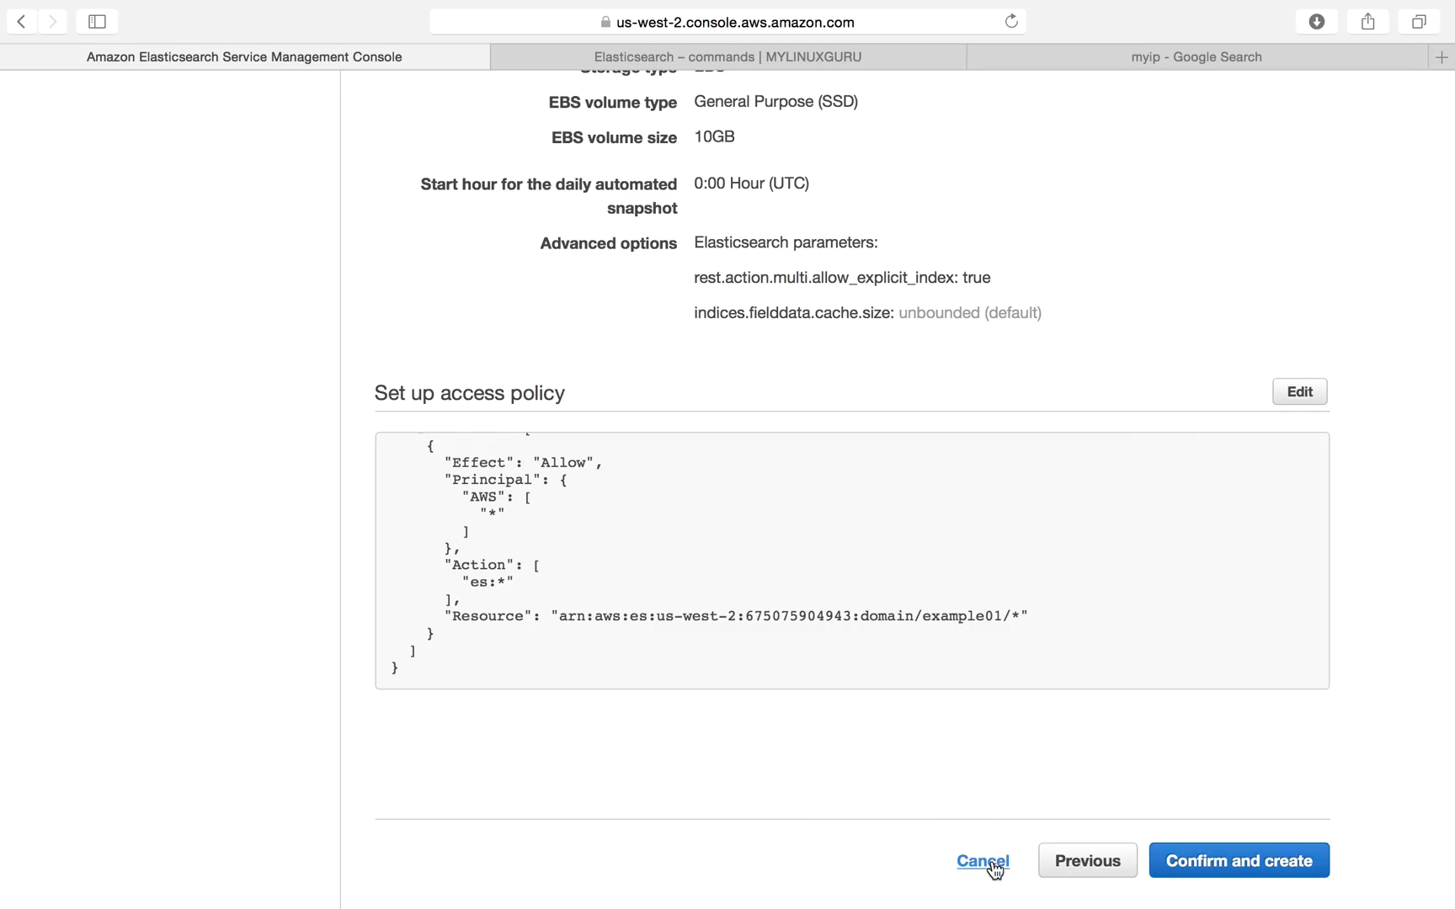
{"action": "scroll", "coordinate": [992, 324], "scroll_direction": "up", "scroll_amount": 1}
{"action": "scroll", "coordinate": [993, 329], "scroll_direction": "up", "scroll_amount": 3}
{"action": "scroll", "coordinate": [993, 328], "scroll_direction": "down", "scroll_amount": 5}
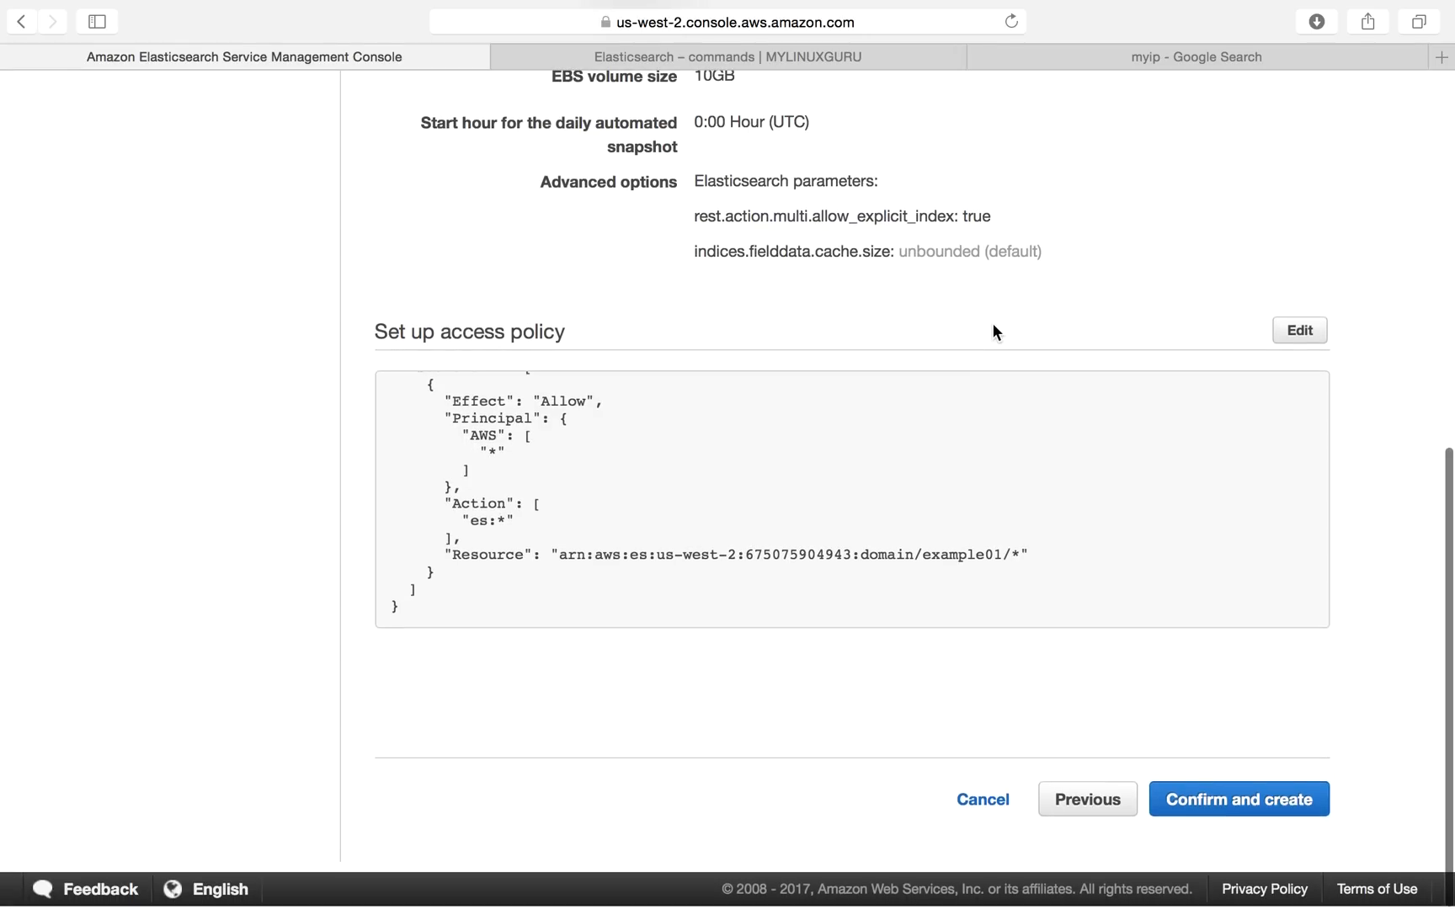
{"action": "left_click", "coordinate": [983, 804]}
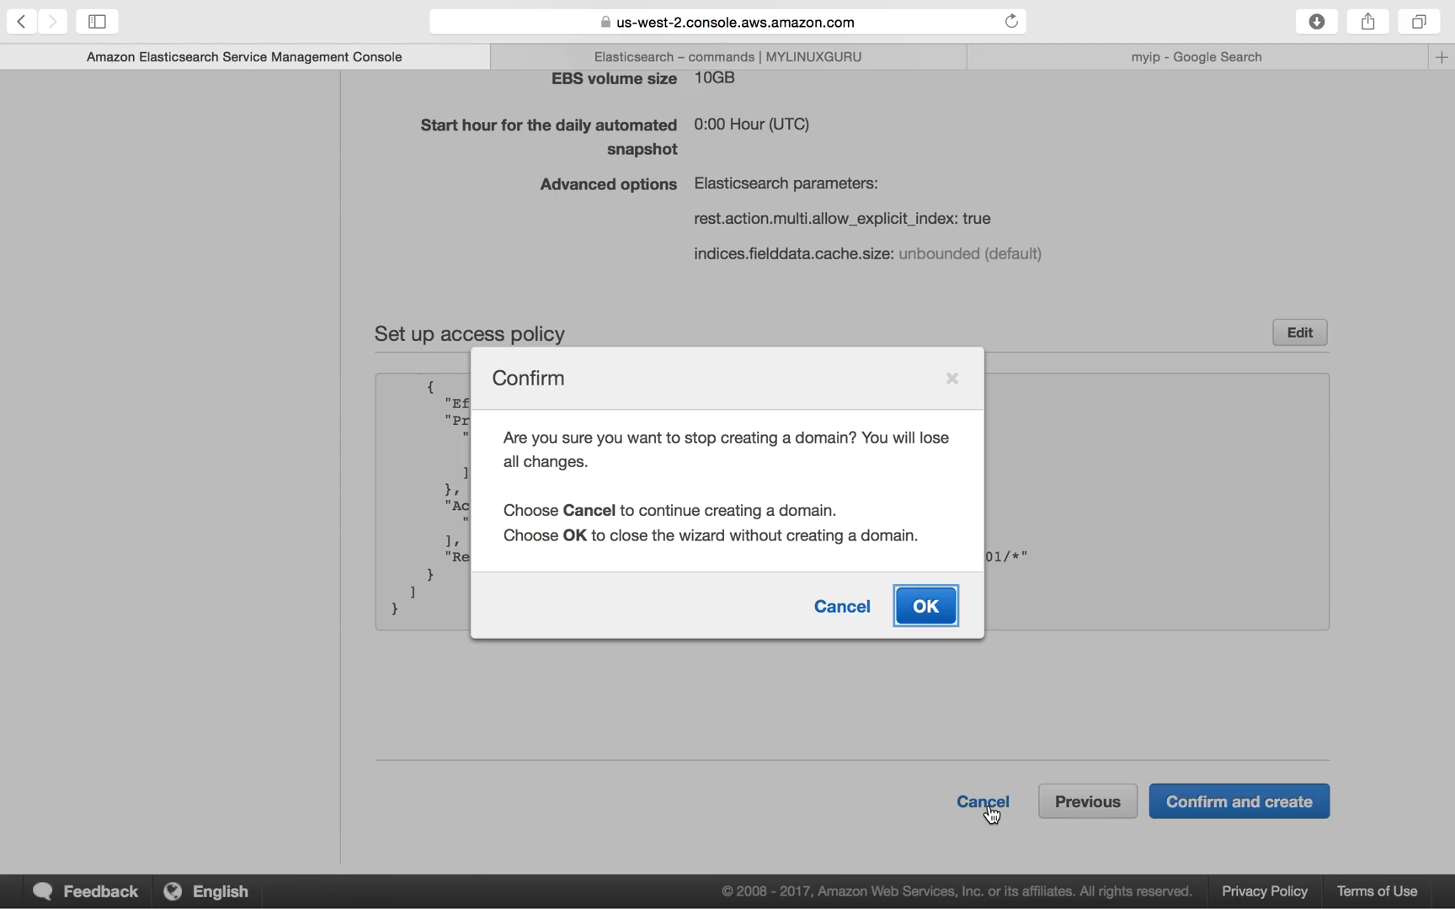
{"action": "left_click", "coordinate": [938, 623]}
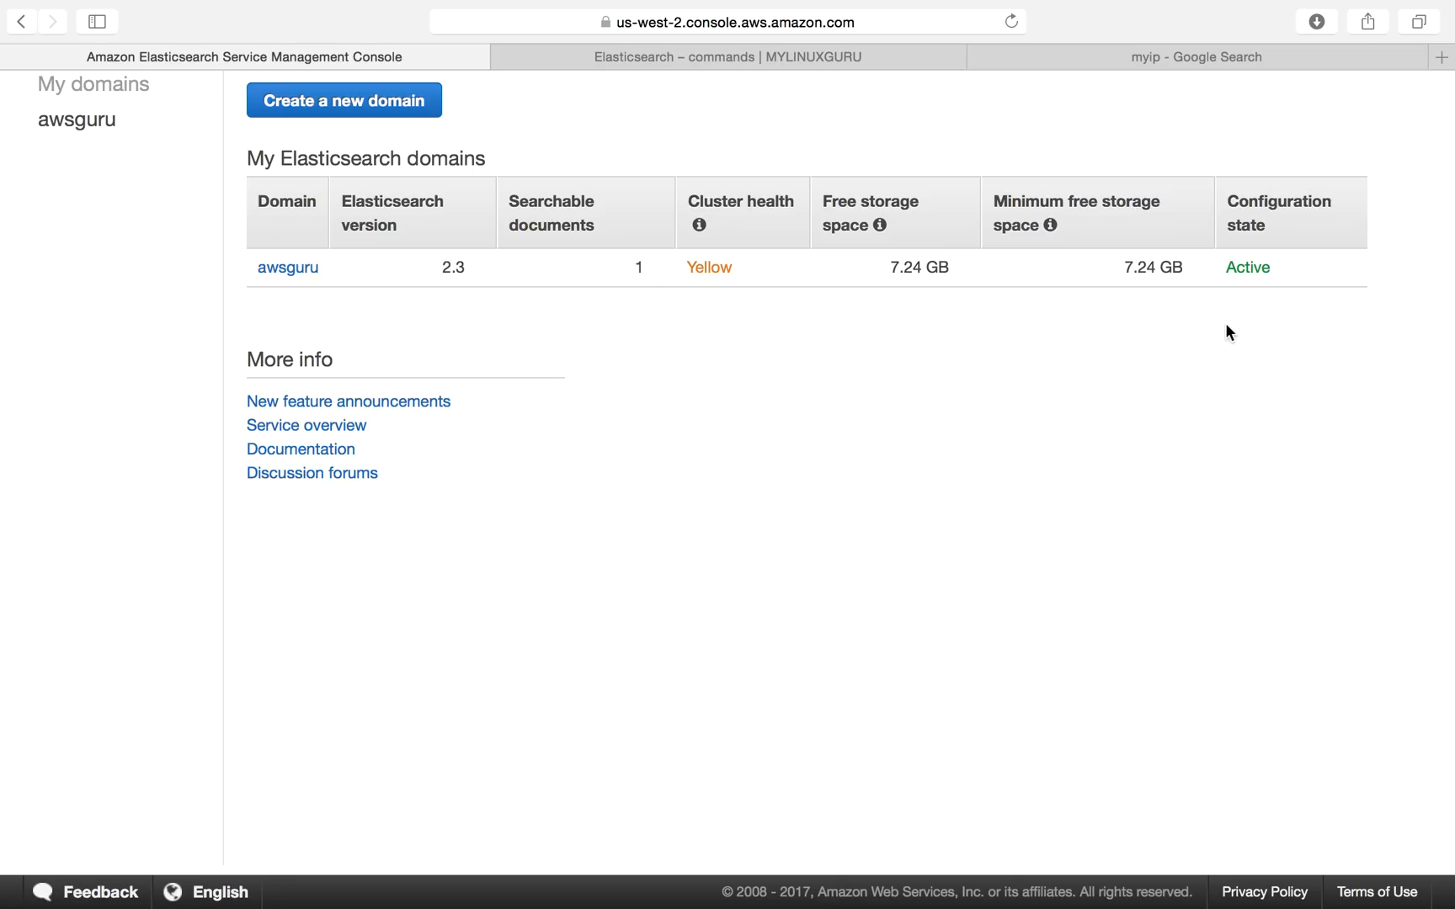
- Open the existing awsguru domain and examine its cluster health, configuration state, domain status and endpoint
{"action": "left_click_drag", "start_coordinate": [748, 272], "coordinate": [688, 268]}
{"action": "left_click_drag", "start_coordinate": [1270, 269], "coordinate": [1227, 270]}
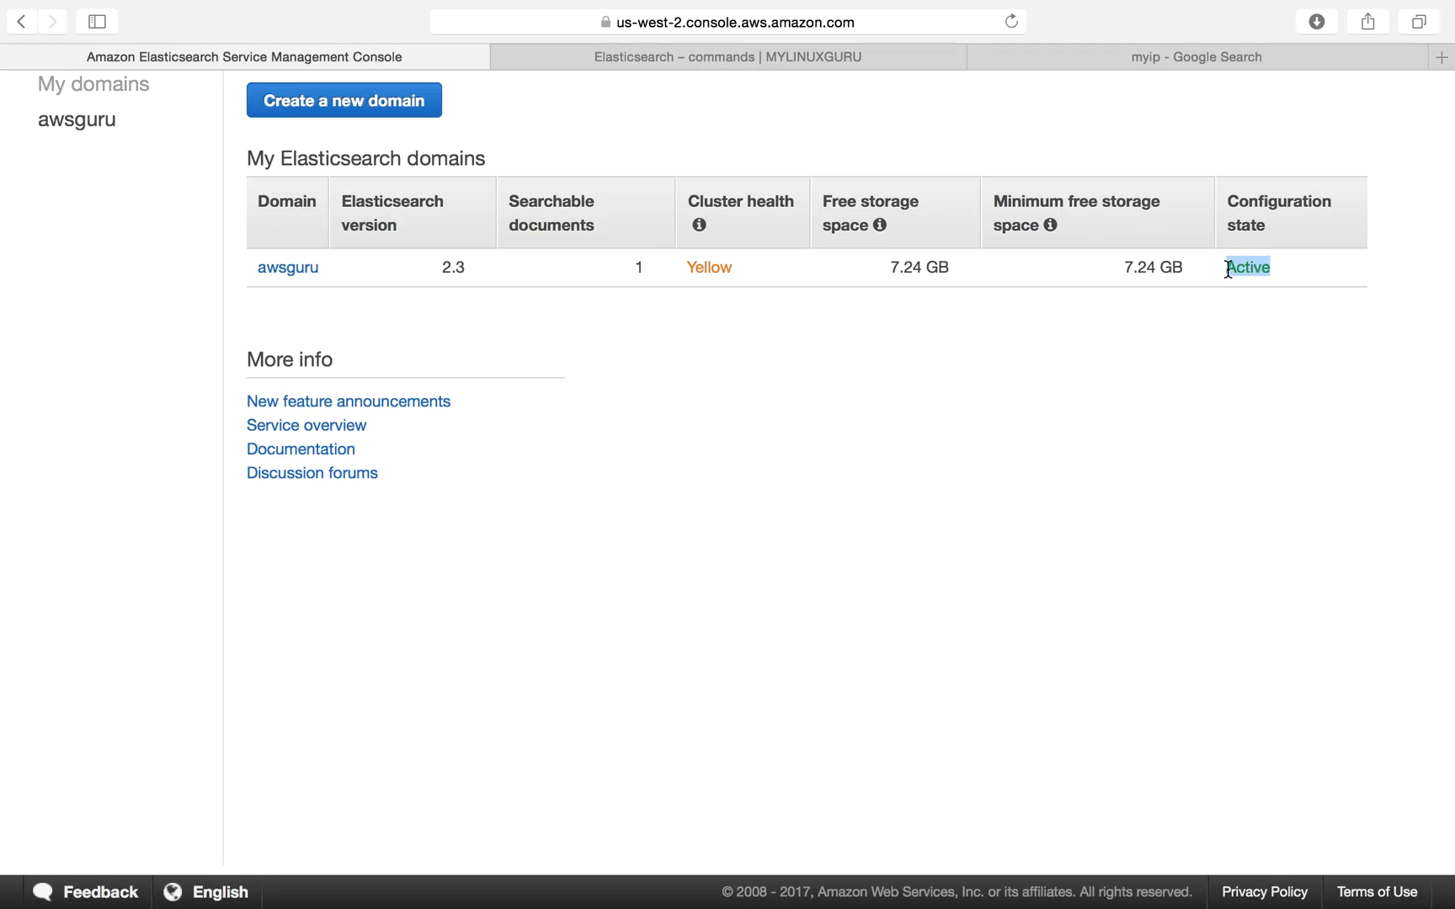
{"action": "left_click", "coordinate": [283, 272]}
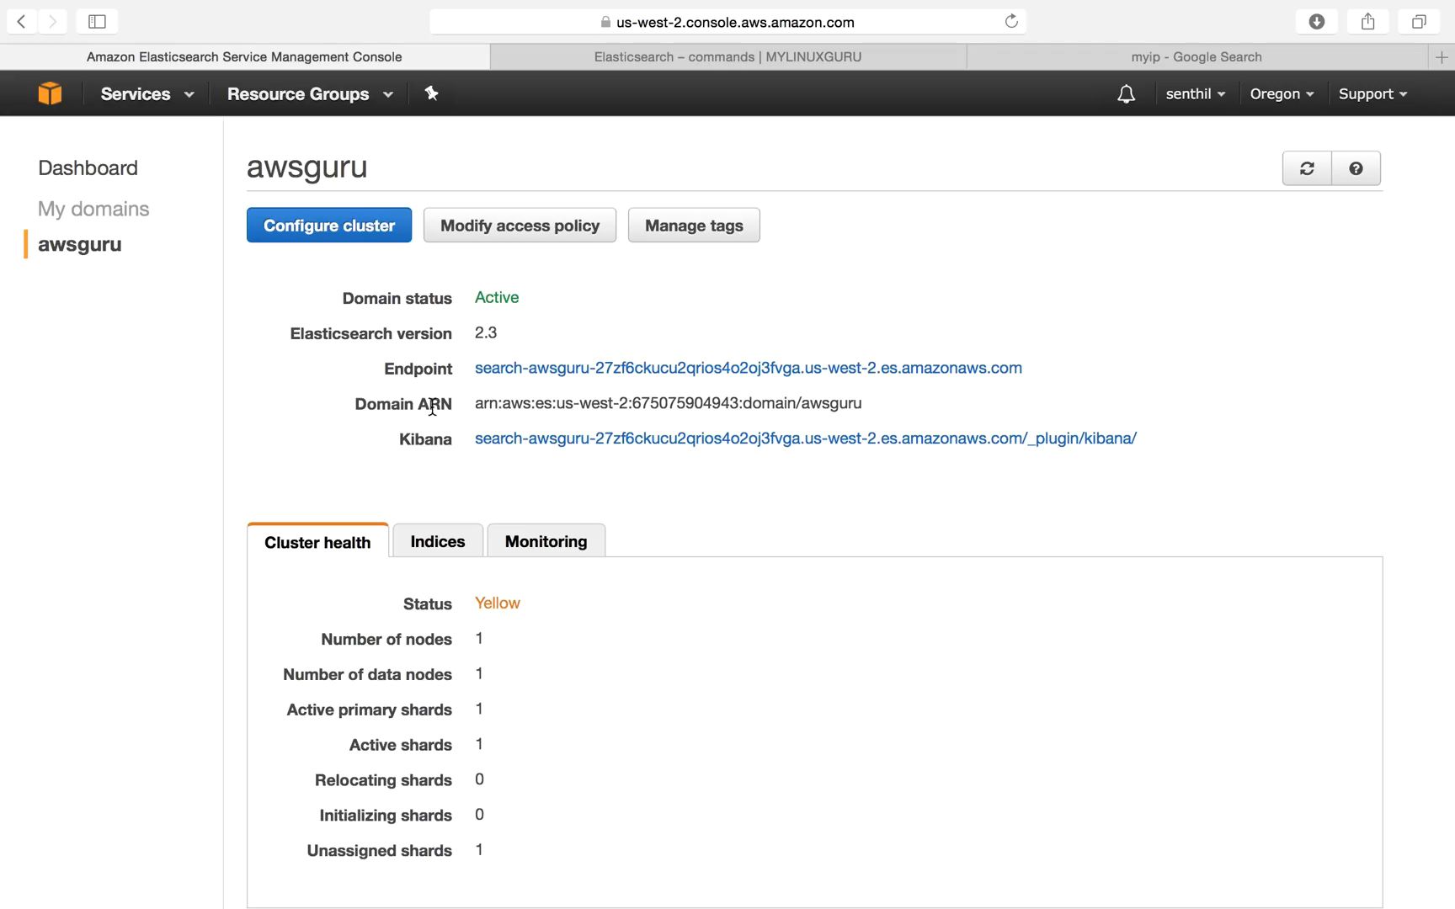
{"action": "double_click", "coordinate": [497, 296]}
{"action": "scroll", "coordinate": [632, 352], "scroll_direction": "down", "scroll_amount": 2}
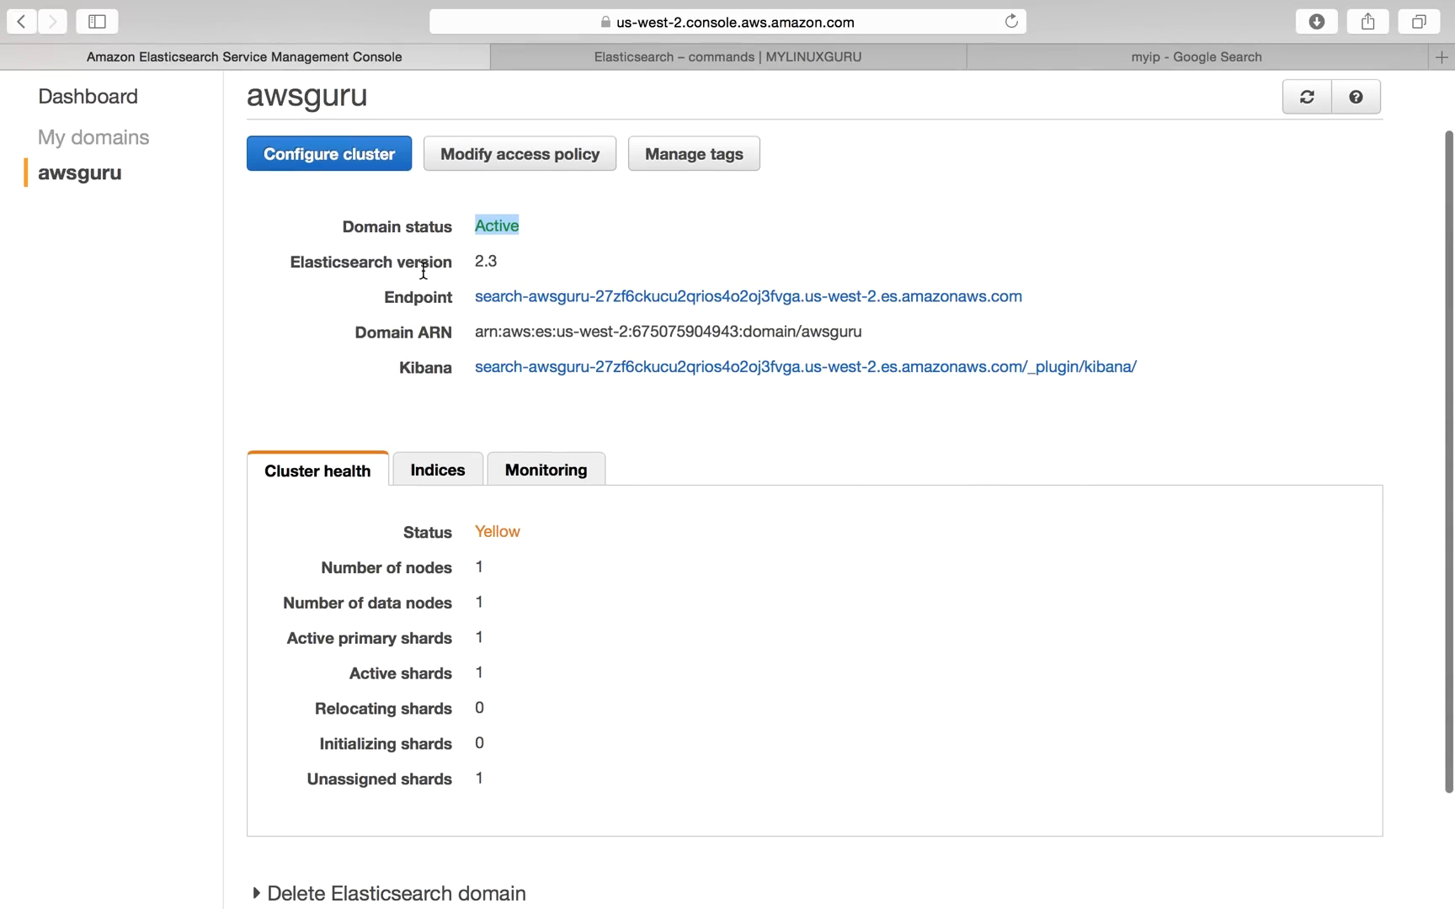
{"action": "left_click", "coordinate": [1053, 316]}
{"action": "left_click_drag", "start_coordinate": [1033, 300], "coordinate": [477, 296]}
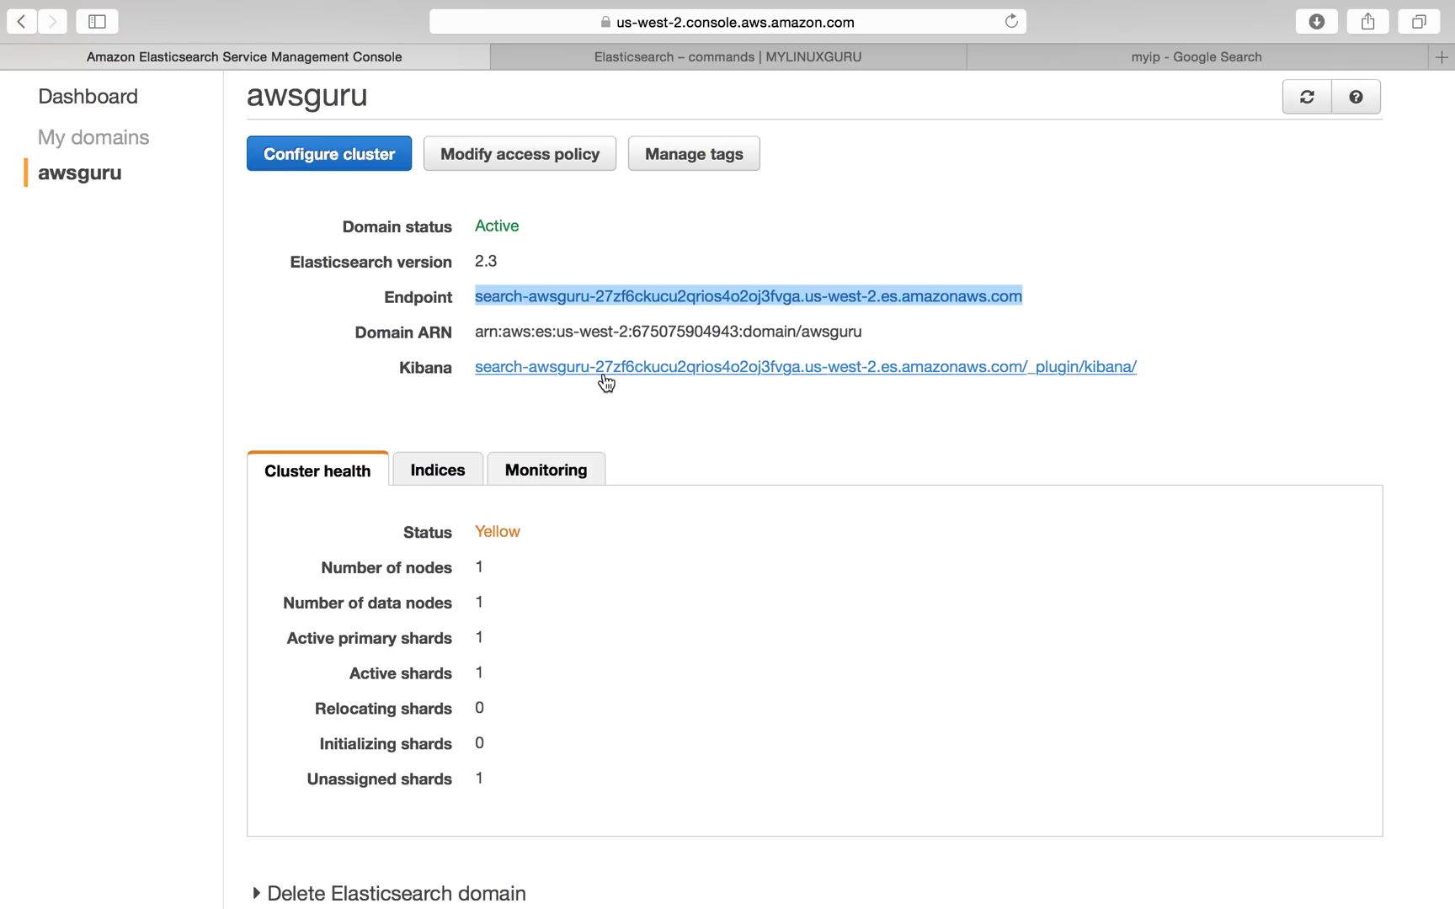
- Examine the awsguru cluster health details, including the number of nodes and active shards
{"action": "scroll", "coordinate": [648, 434], "scroll_direction": "down", "scroll_amount": 2}
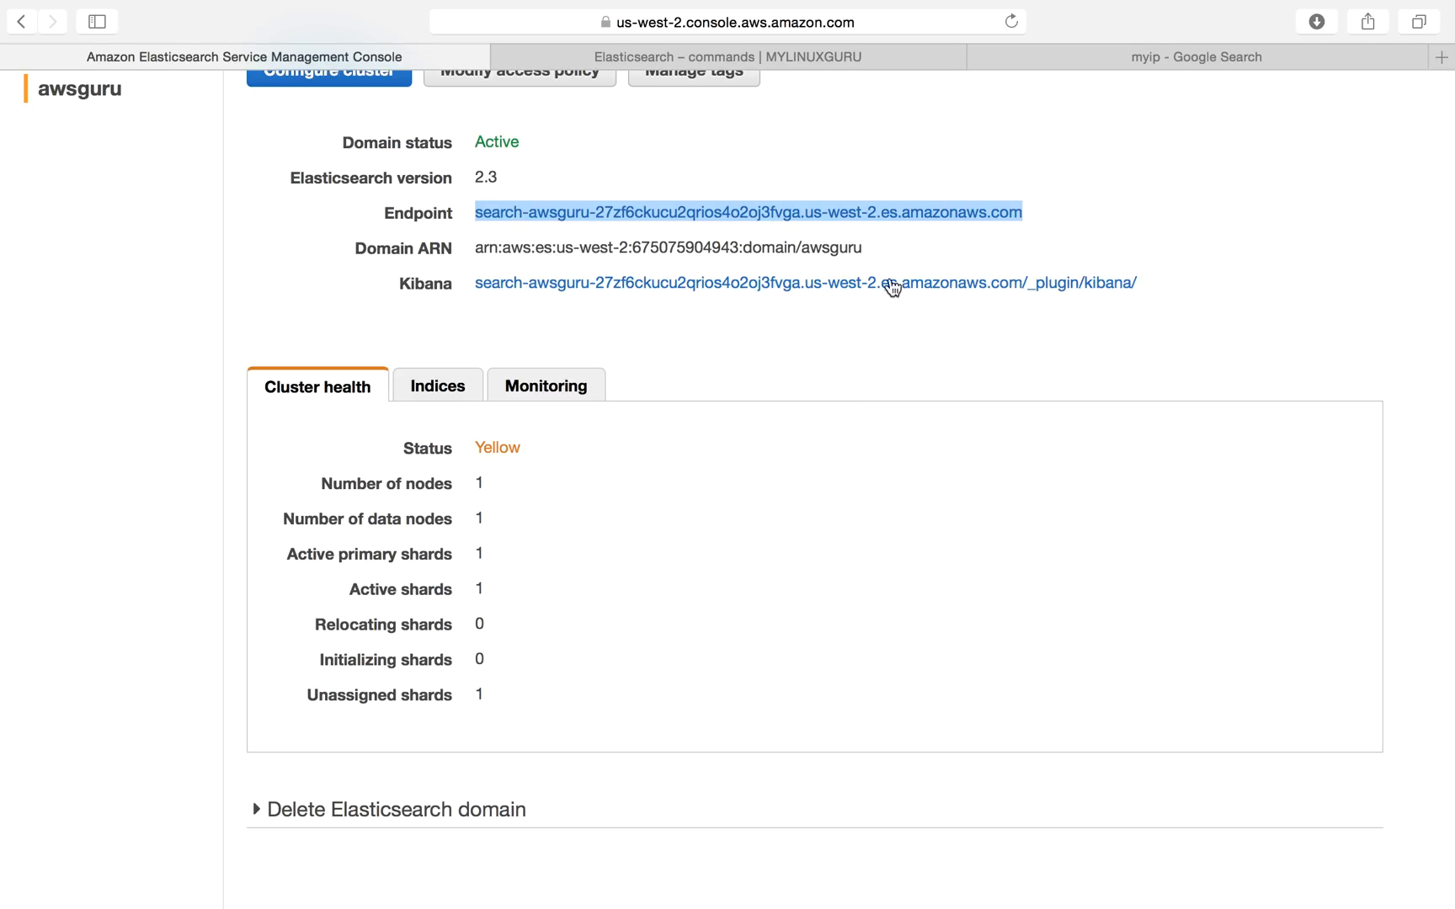
{"action": "scroll", "coordinate": [781, 375], "scroll_direction": "down", "scroll_amount": 2}
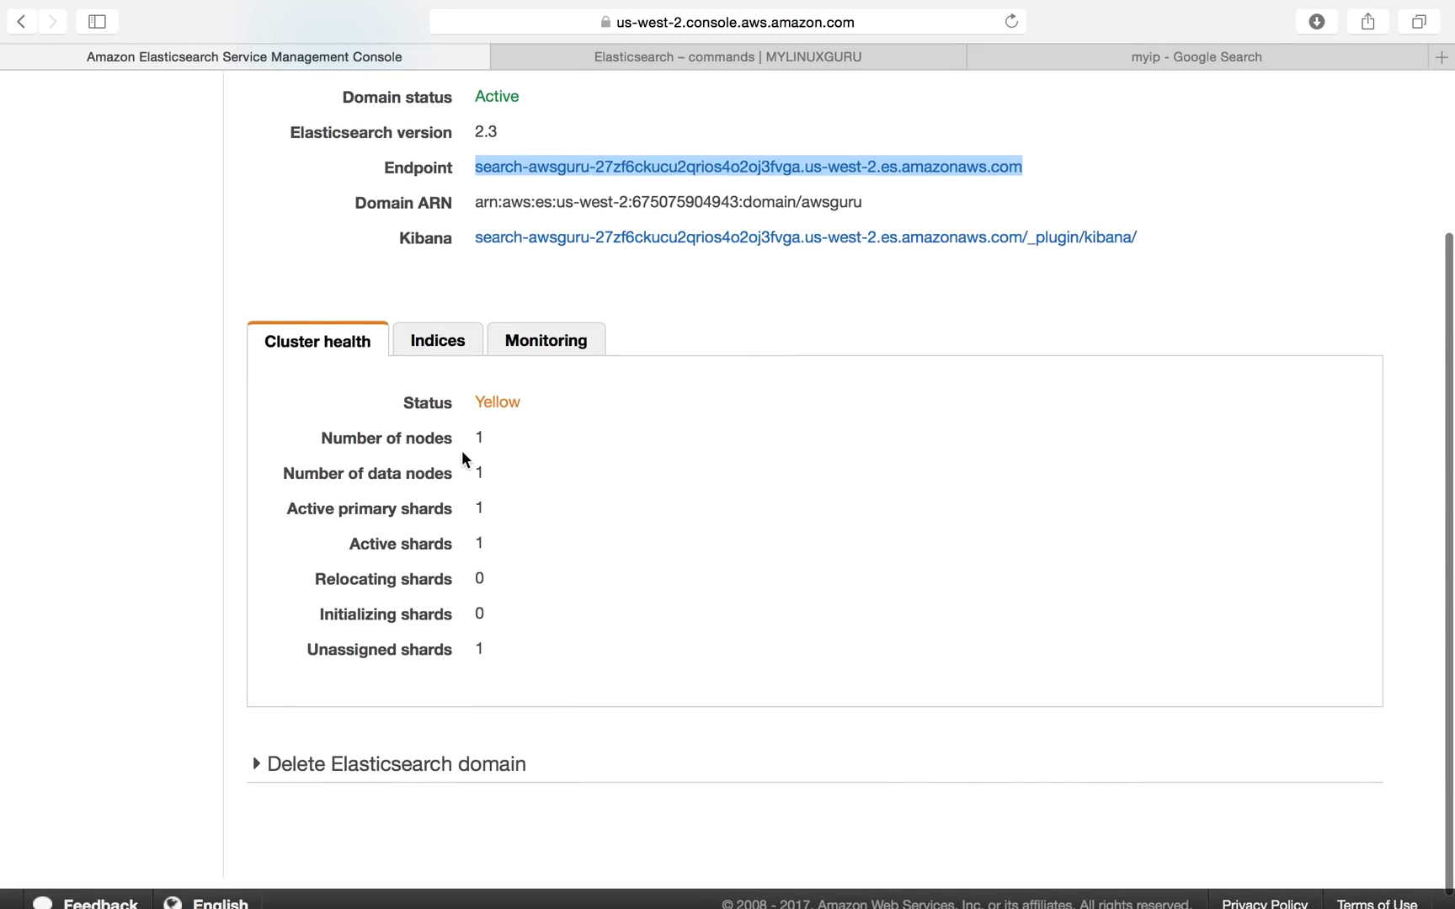
{"action": "left_click_drag", "start_coordinate": [469, 440], "coordinate": [494, 438]}
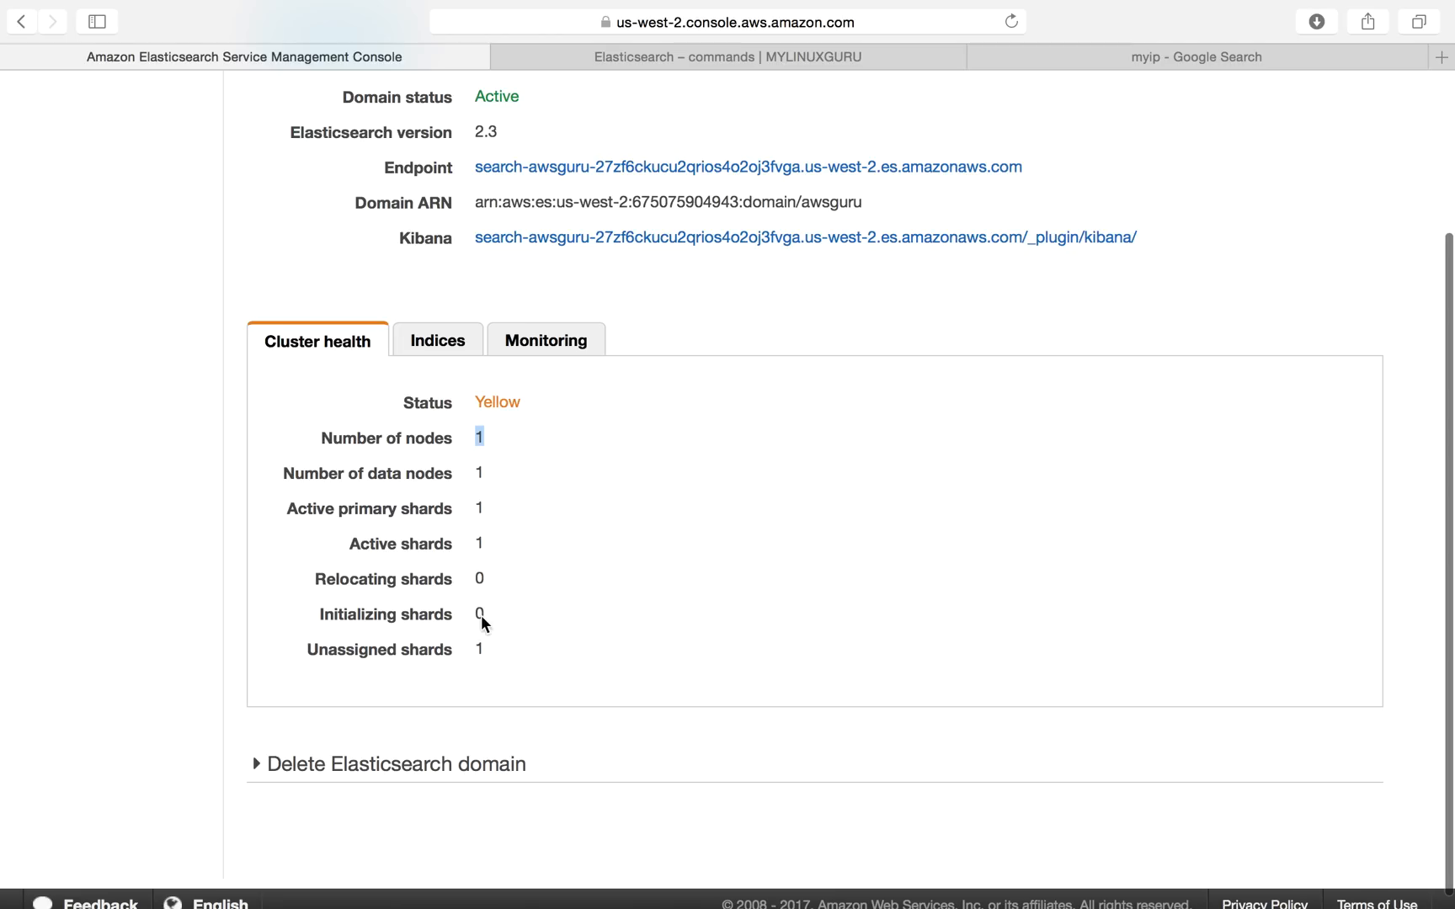
{"action": "left_click_drag", "start_coordinate": [468, 539], "coordinate": [485, 540]}
- Look at the awsguru domain's indices and its monitoring graphs for the last hour, and return to the cluster health view
{"action": "left_click", "coordinate": [429, 340]}
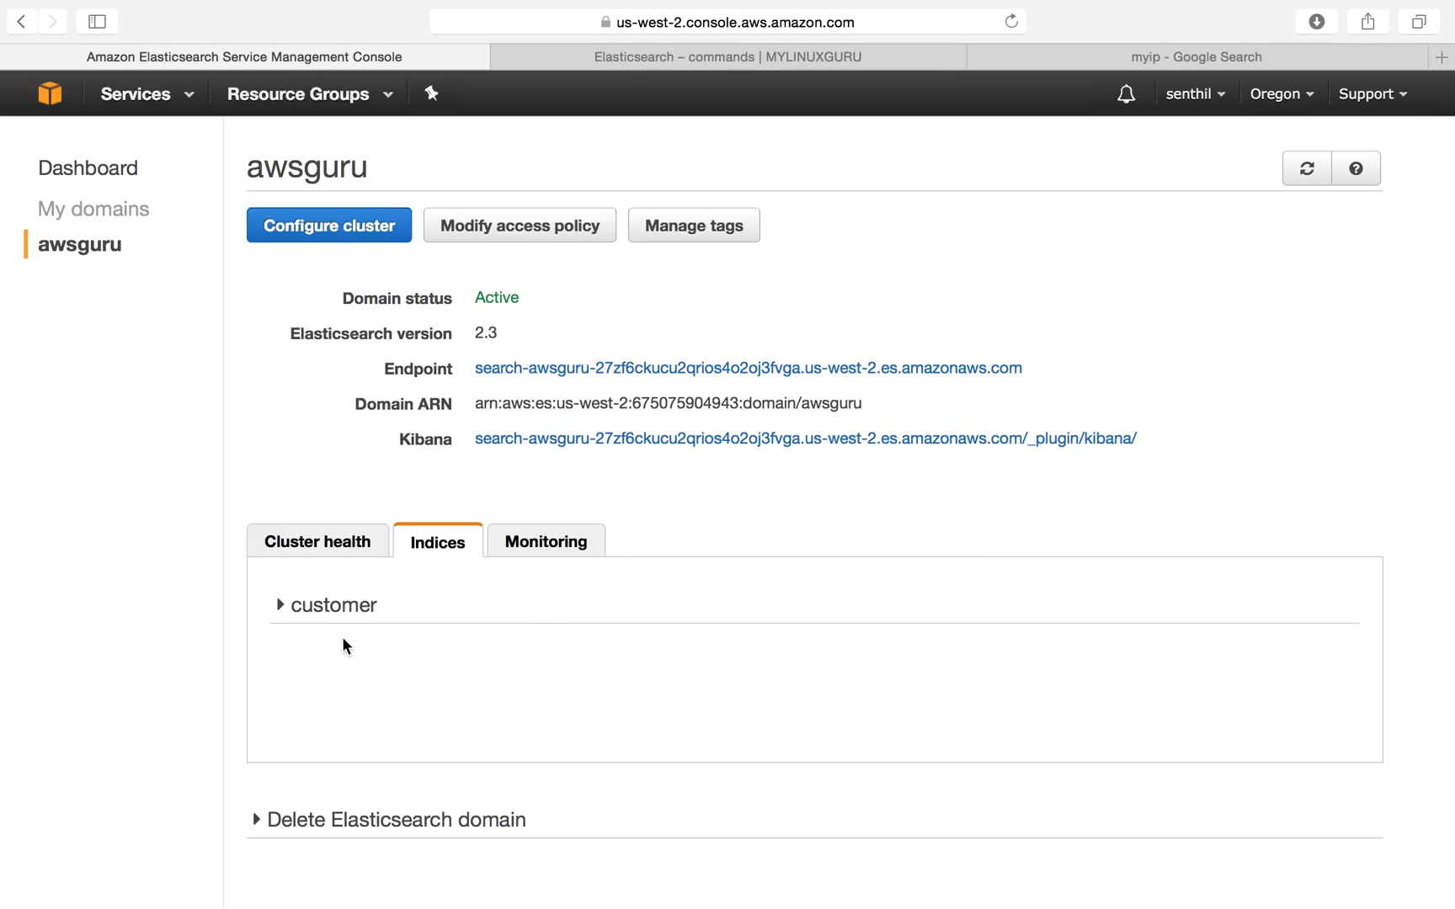
{"action": "left_click", "coordinate": [545, 555]}
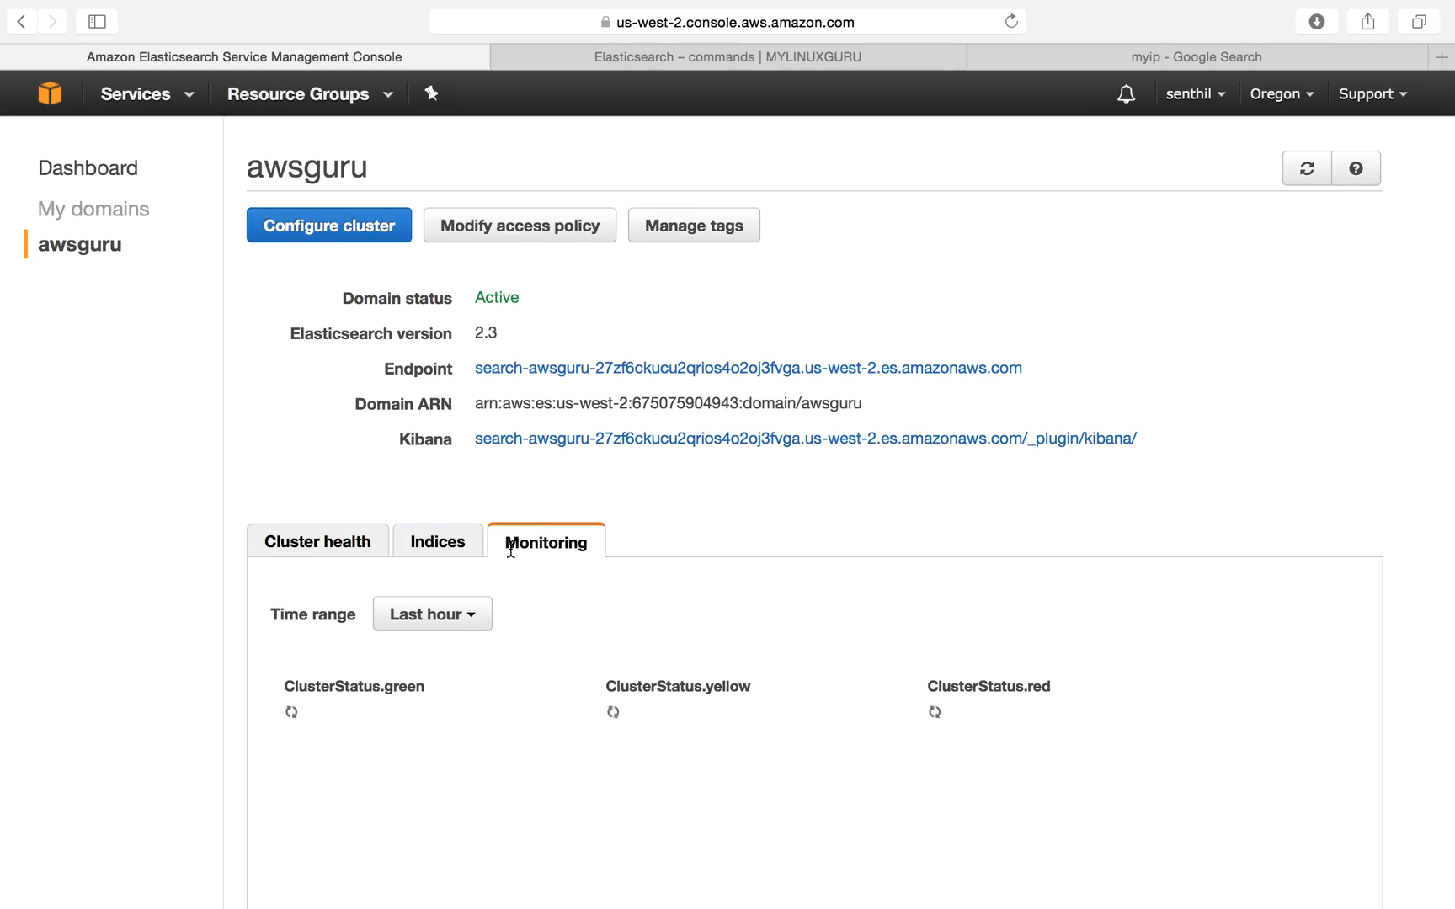
{"action": "scroll", "coordinate": [583, 673], "scroll_direction": "down", "scroll_amount": 3}
{"action": "scroll", "coordinate": [583, 674], "scroll_direction": "up", "scroll_amount": 1}
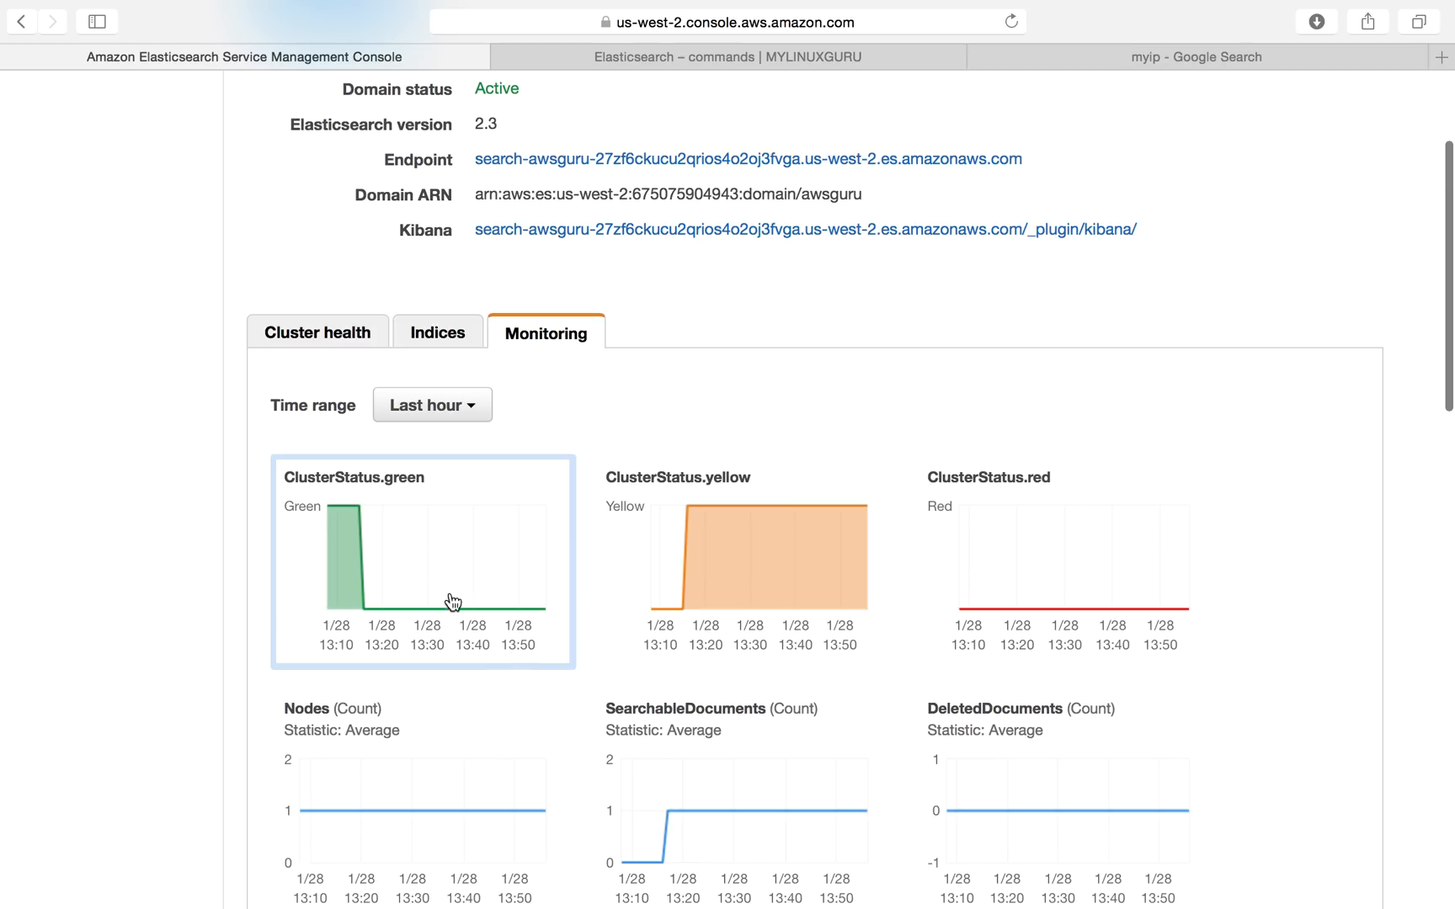
{"action": "left_click", "coordinate": [341, 324]}
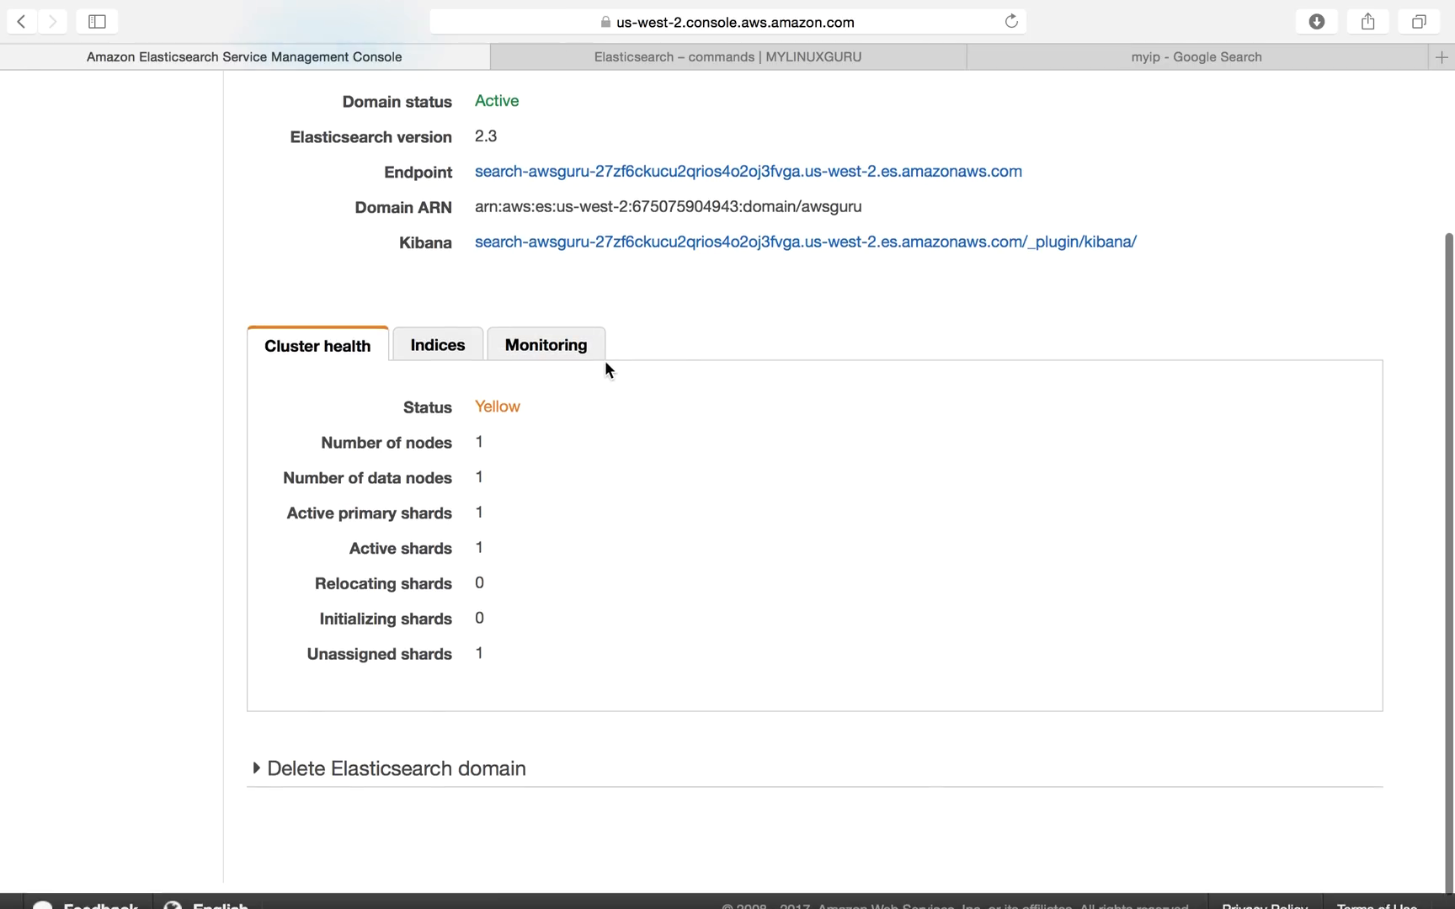
{"action": "scroll", "coordinate": [605, 367], "scroll_direction": "up", "scroll_amount": 3}
{"action": "scroll", "coordinate": [604, 361], "scroll_direction": "down", "scroll_amount": 1}
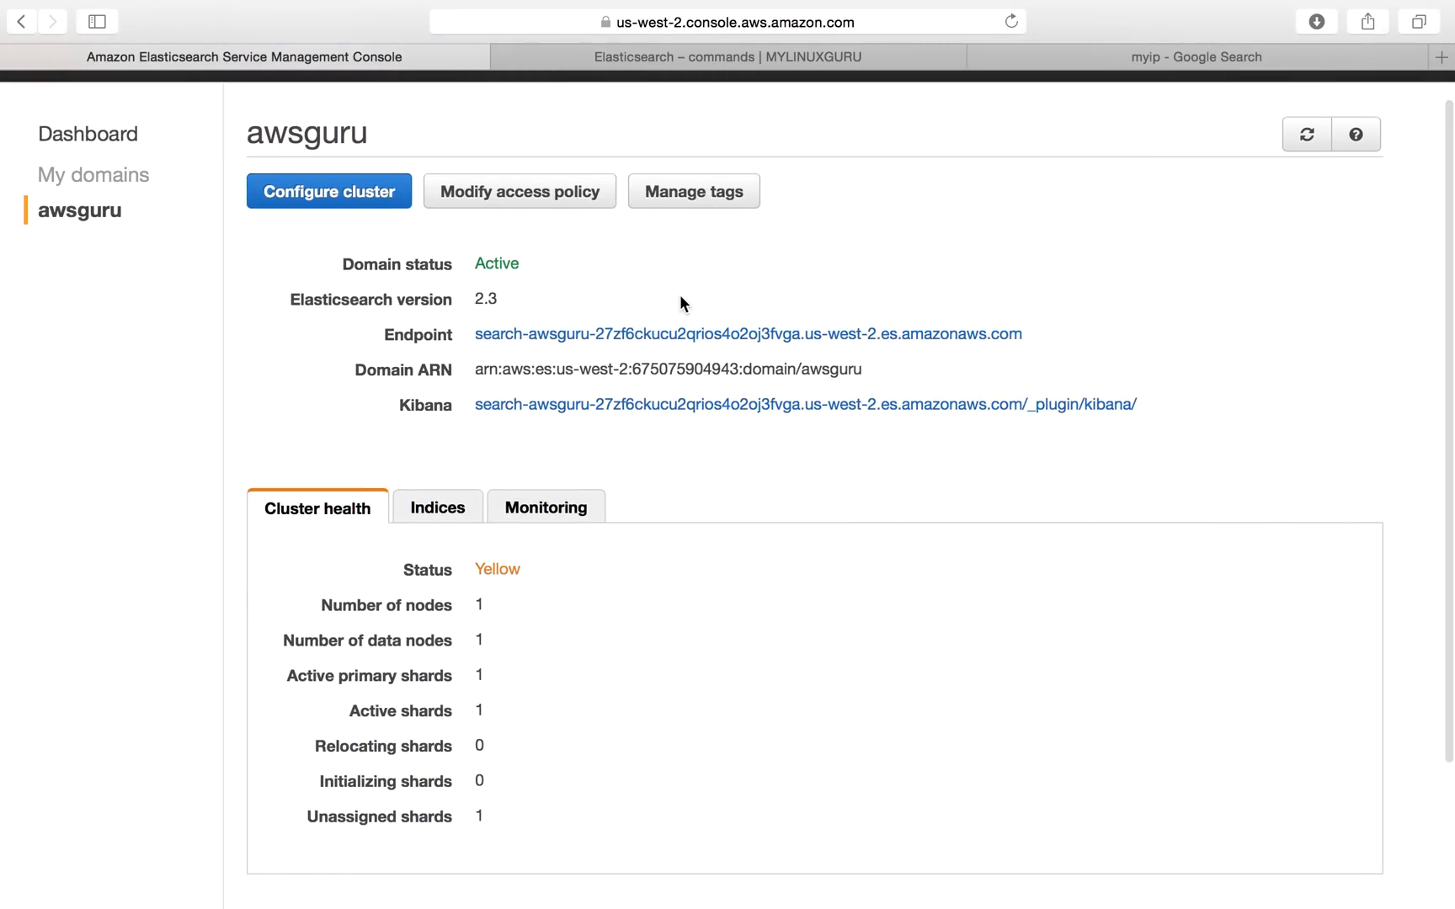
- Review the awsguru domain's cluster health status along with its endpoint and Kibana details
{"action": "scroll", "coordinate": [678, 288], "scroll_direction": "down", "scroll_amount": 1}
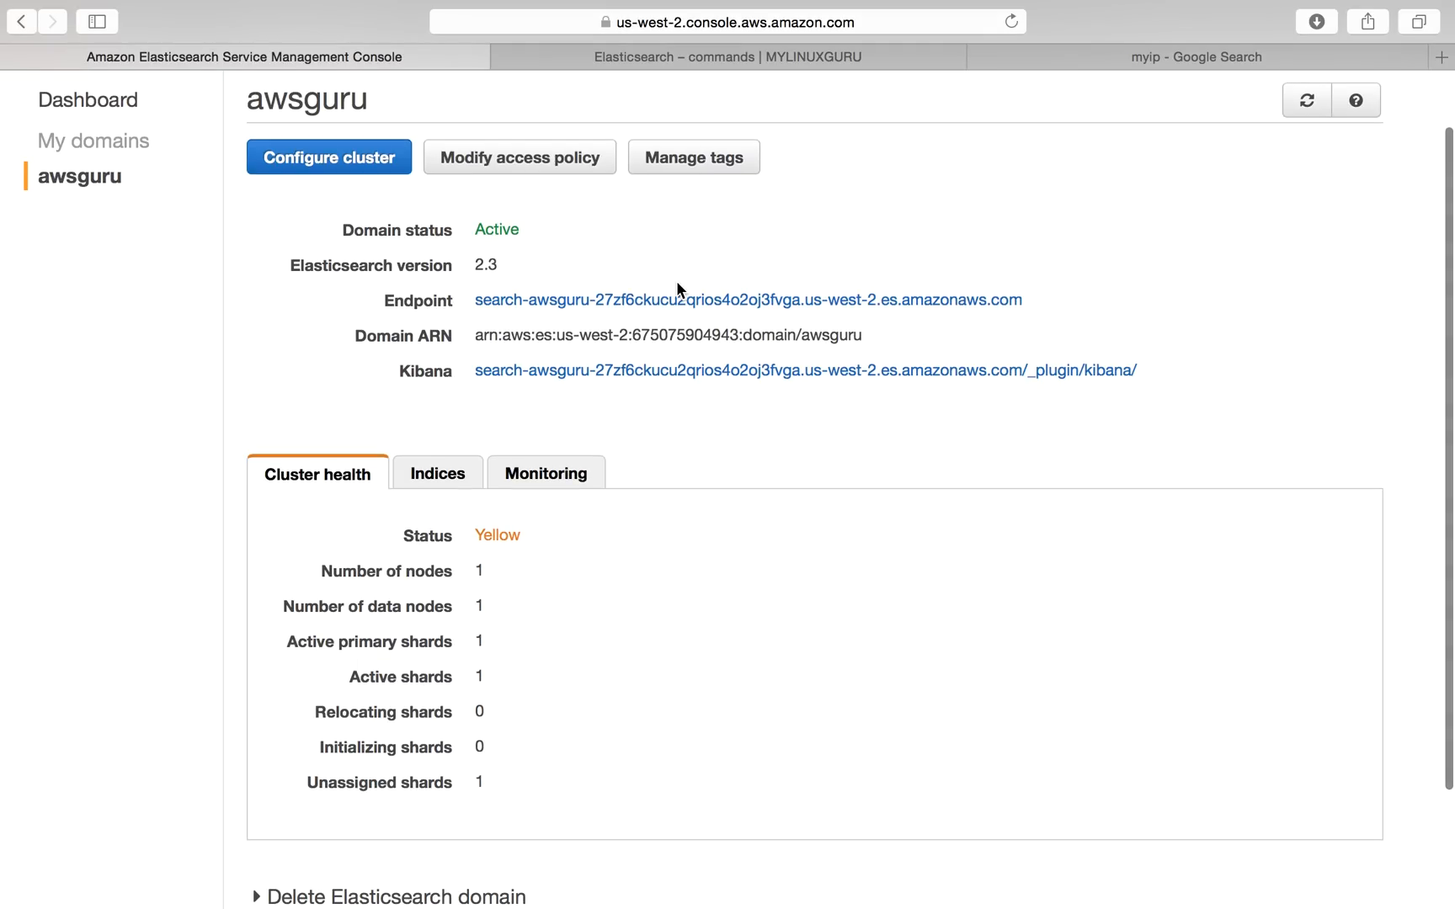
{"action": "double_click", "coordinate": [480, 544]}
{"action": "scroll", "coordinate": [737, 479], "scroll_direction": "down", "scroll_amount": 4}
{"action": "scroll", "coordinate": [736, 472], "scroll_direction": "up", "scroll_amount": 5}
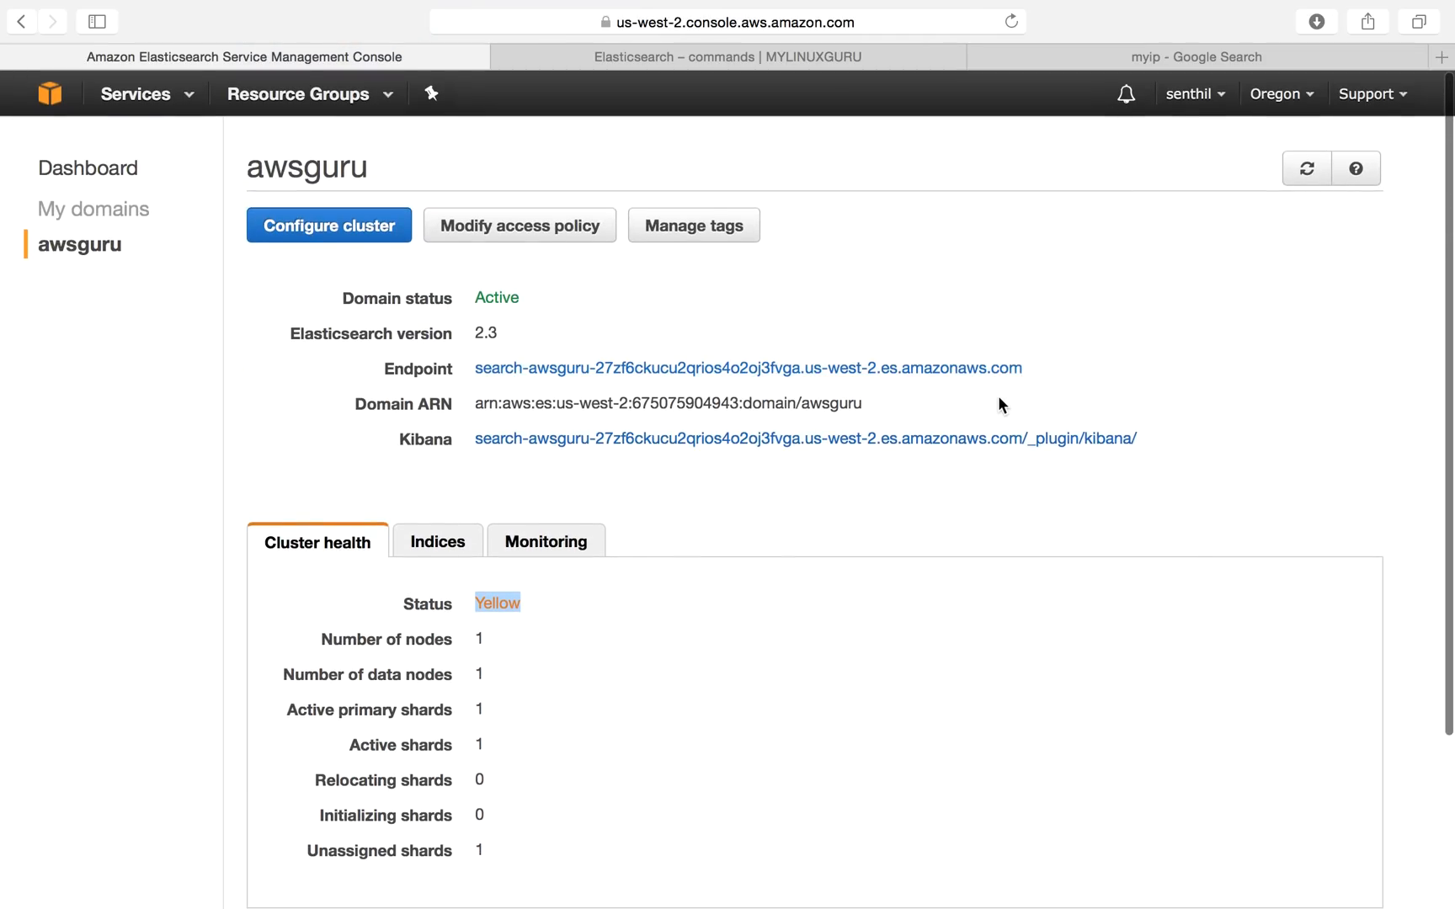
- Browse the MYLINUXGURU site's Welcome & Index page and open the "Elasticsearch – commands" post from Recent Posts
{"action": "left_click", "coordinate": [783, 56]}
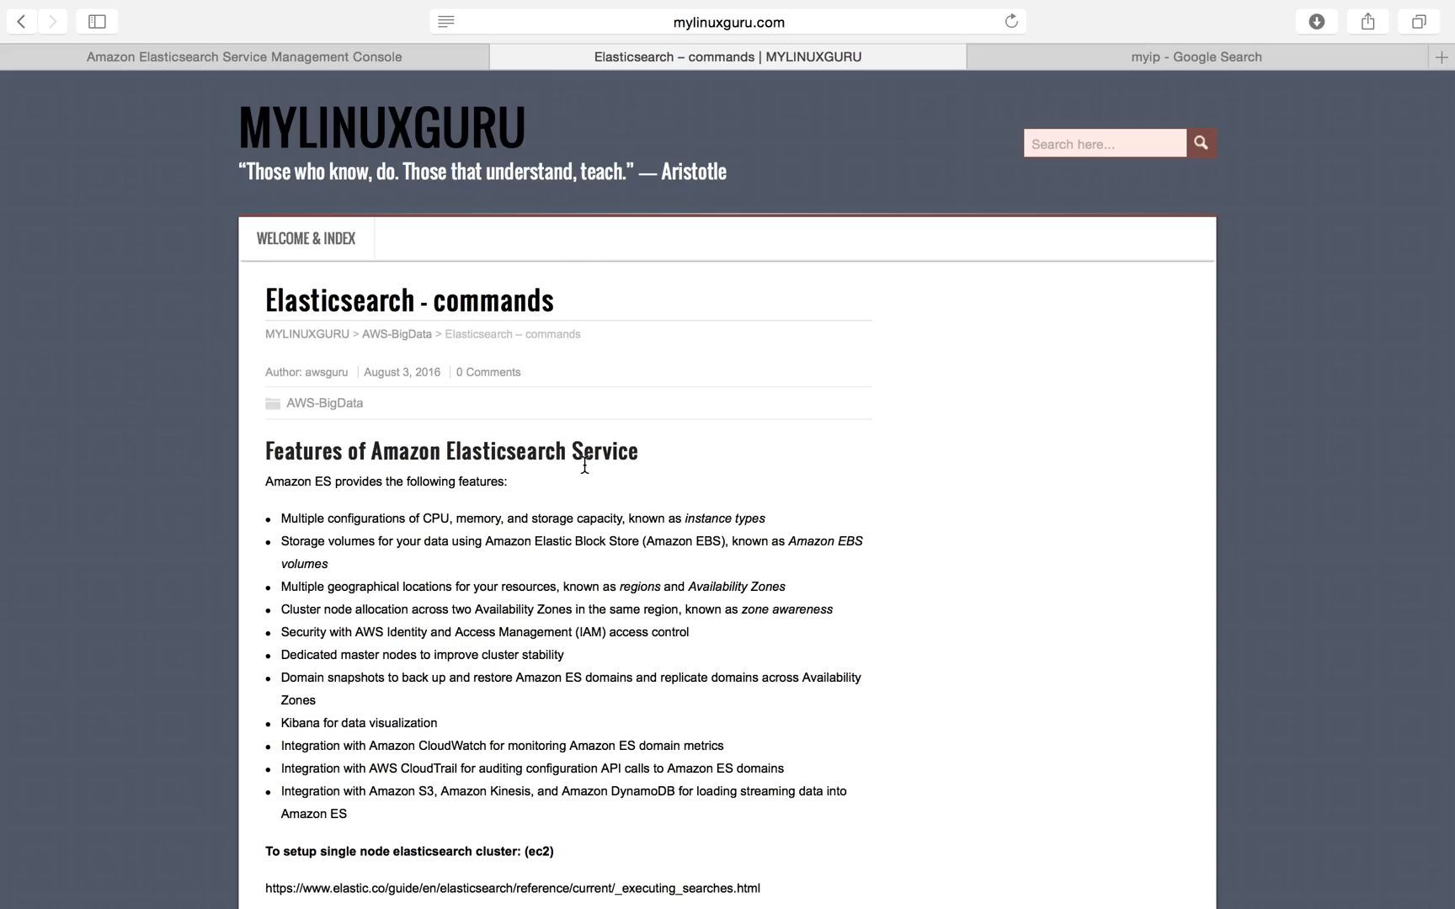
{"action": "left_click", "coordinate": [17, 25]}
{"action": "scroll", "coordinate": [536, 353], "scroll_direction": "up", "scroll_amount": 15}
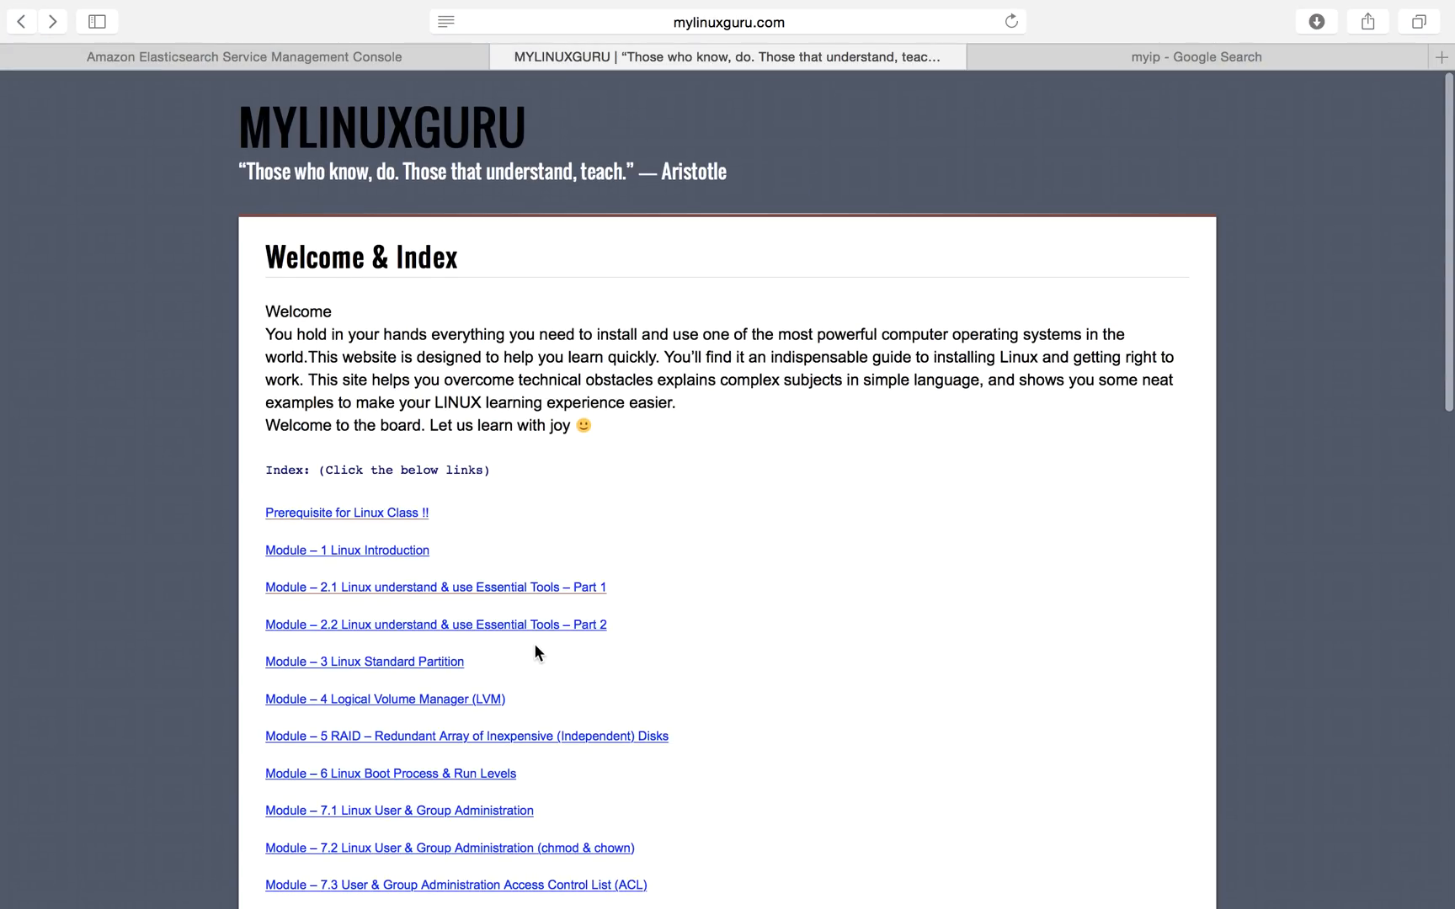
{"action": "scroll", "coordinate": [533, 649], "scroll_direction": "down", "scroll_amount": 5}
{"action": "scroll", "coordinate": [535, 652], "scroll_direction": "down", "scroll_amount": 9}
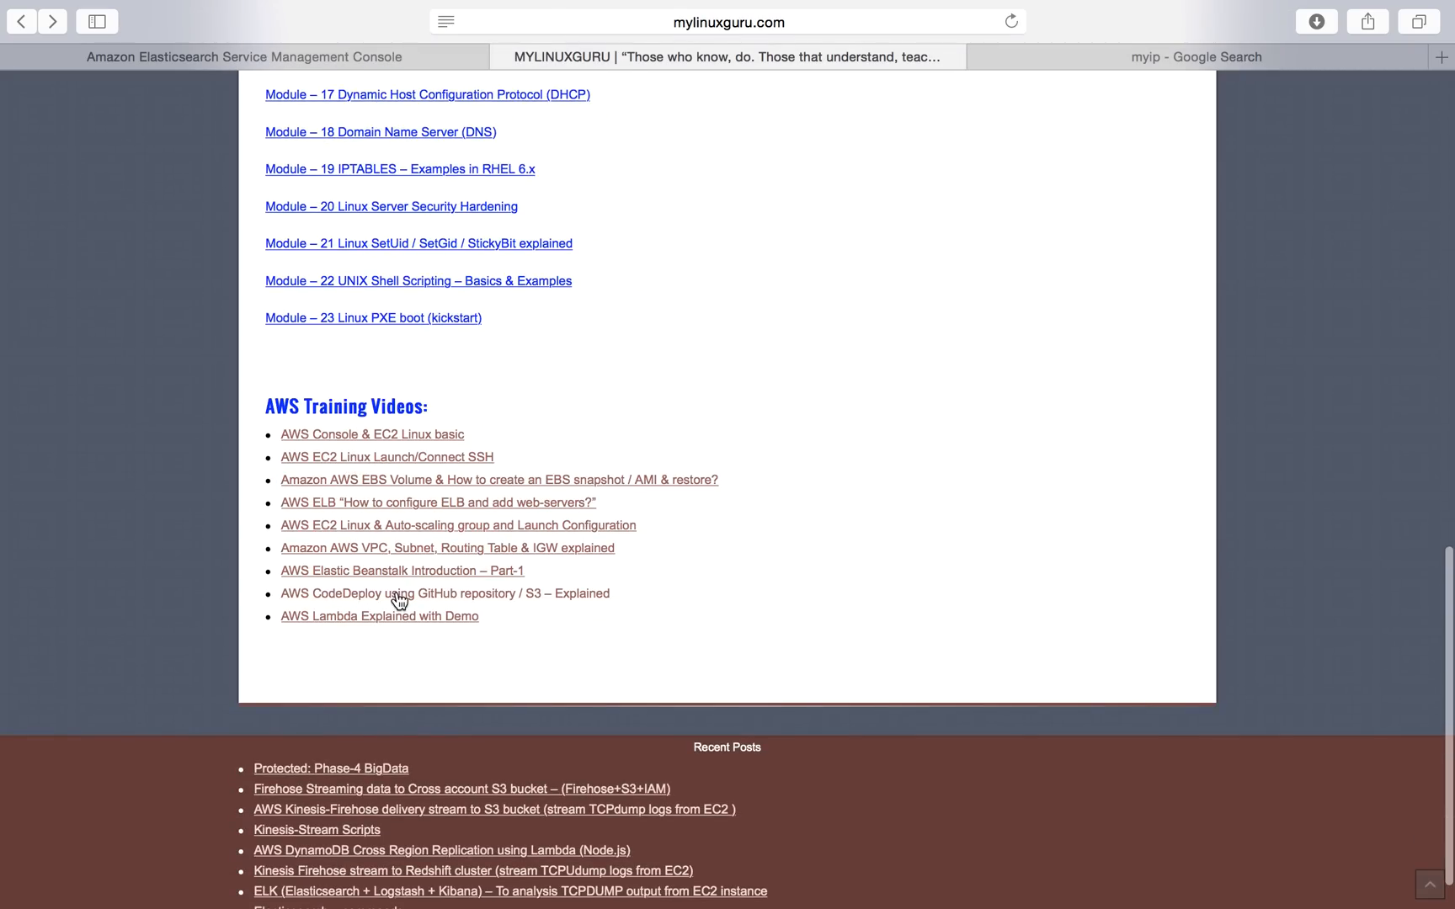
{"action": "scroll", "coordinate": [858, 368], "scroll_direction": "up", "scroll_amount": 15}
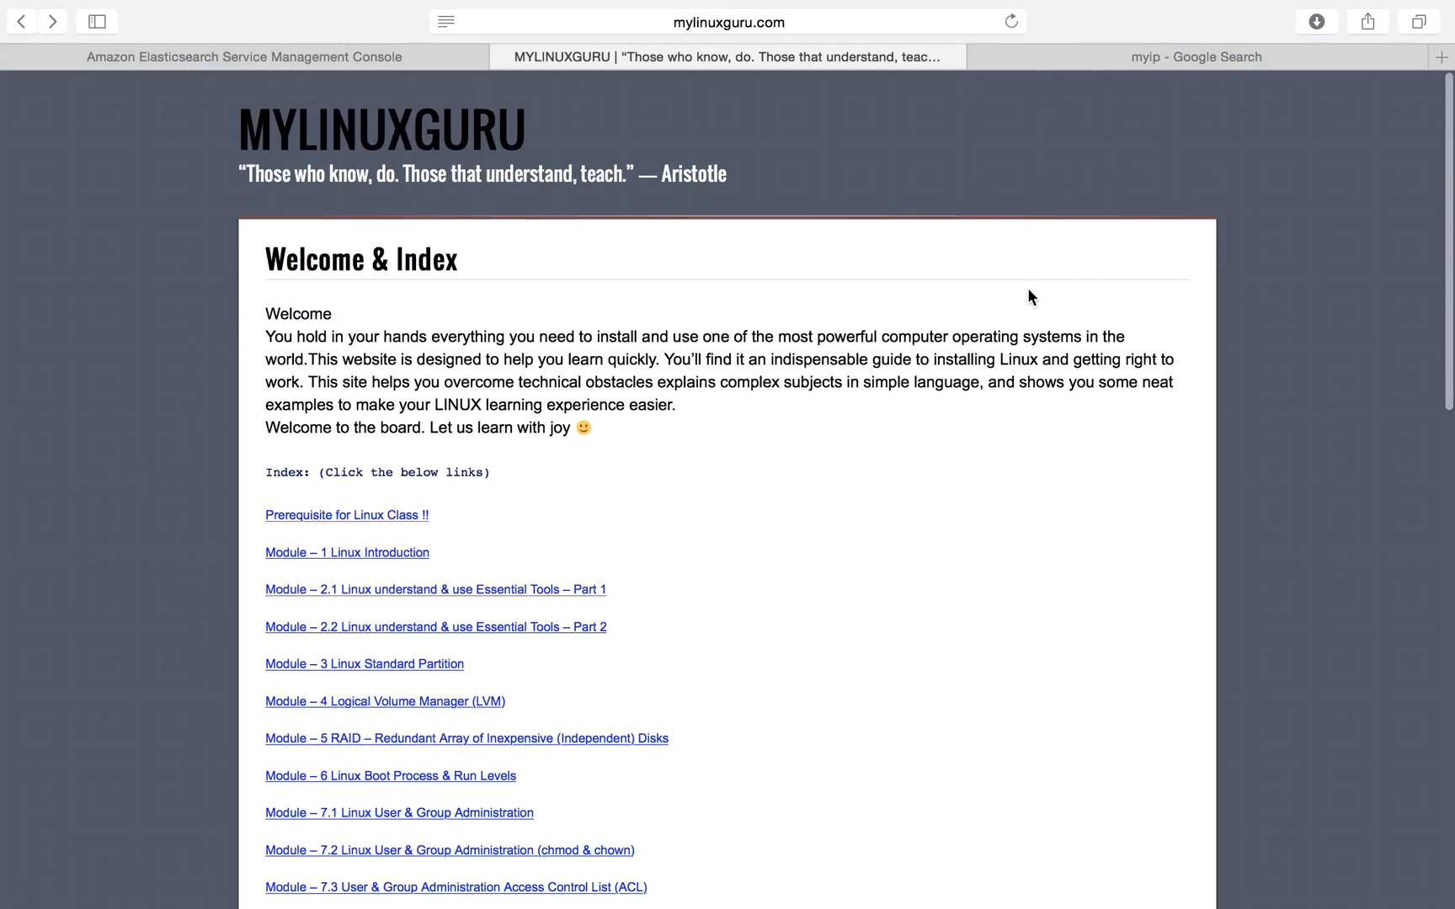
{"action": "scroll", "coordinate": [768, 310], "scroll_direction": "down", "scroll_amount": 10}
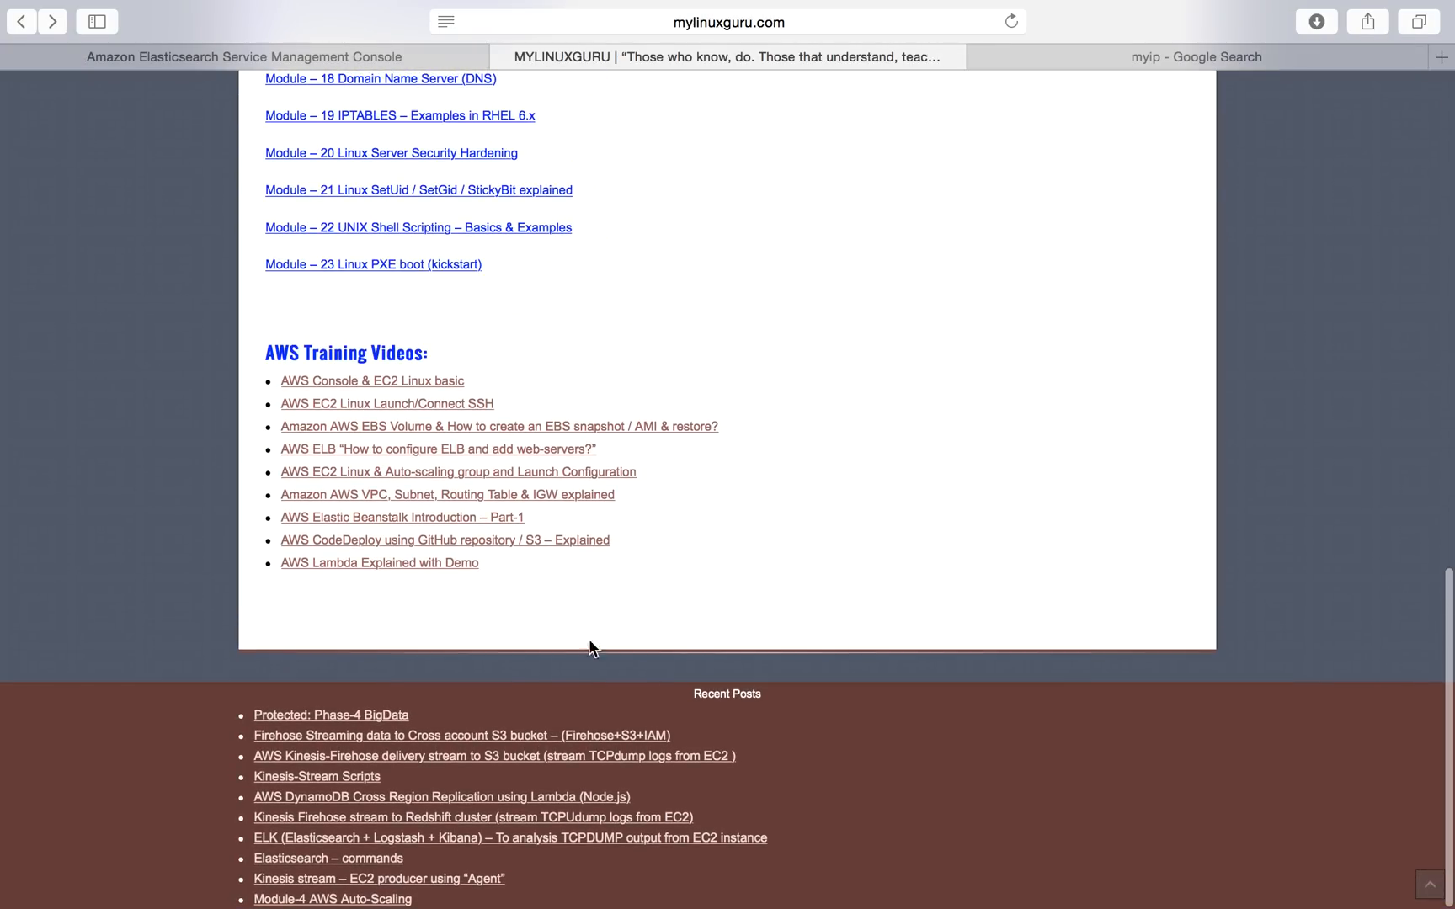
{"action": "left_click", "coordinate": [334, 863]}
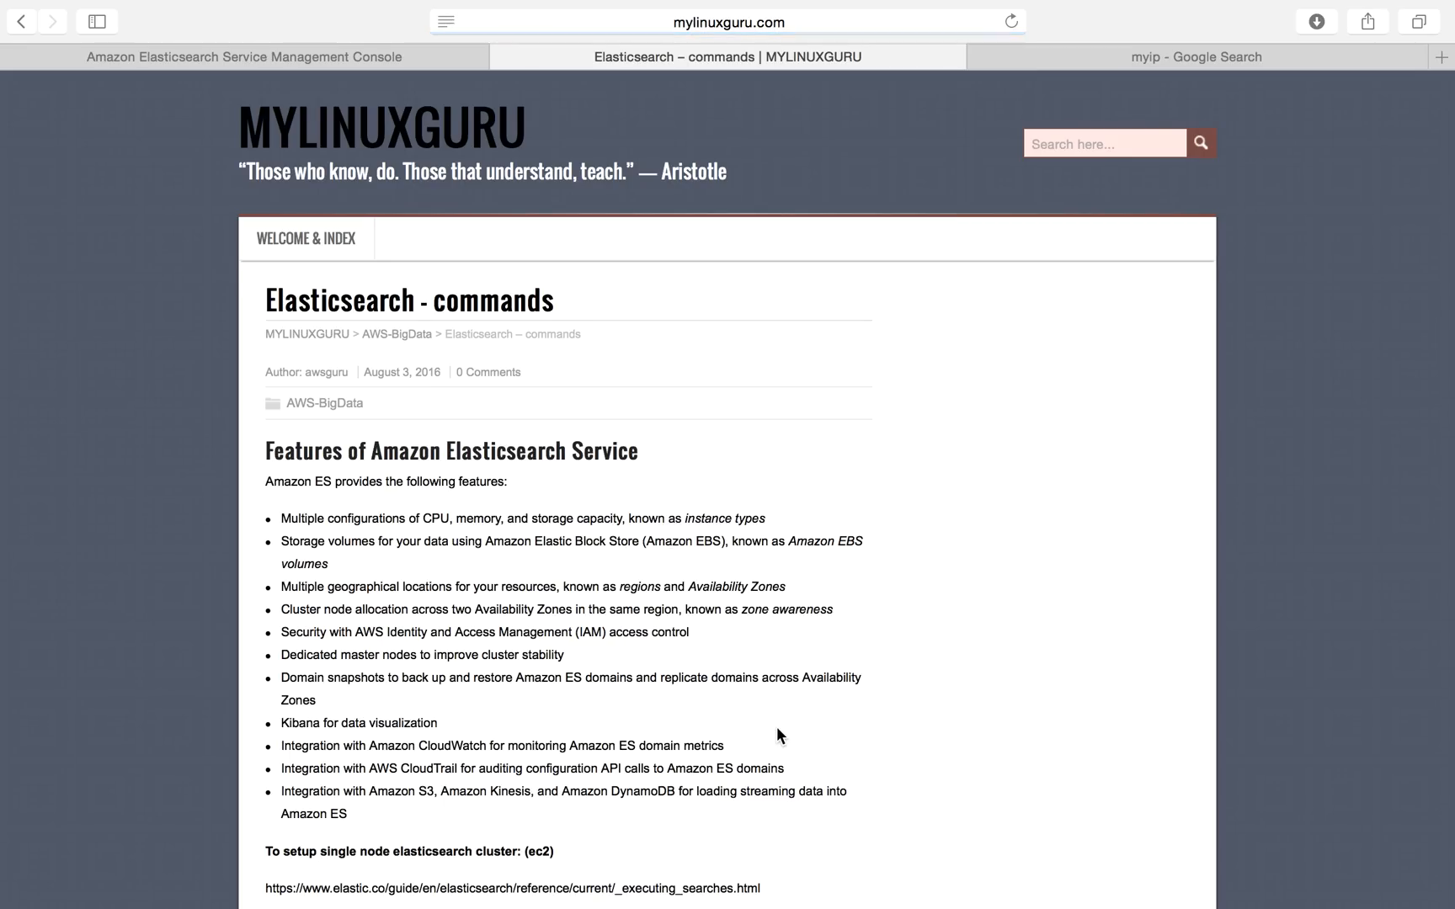
- Examine the post's single-node Elasticsearch setup instructions: adding the YUM repo, installing the package and starting the service
{"action": "scroll", "coordinate": [777, 729], "scroll_direction": "down", "scroll_amount": 10}
{"action": "scroll", "coordinate": [777, 728], "scroll_direction": "down", "scroll_amount": 15}
{"action": "scroll", "coordinate": [777, 729], "scroll_direction": "down", "scroll_amount": 5}
{"action": "scroll", "coordinate": [777, 729], "scroll_direction": "up", "scroll_amount": 15}
{"action": "scroll", "coordinate": [777, 735], "scroll_direction": "down", "scroll_amount": 1}
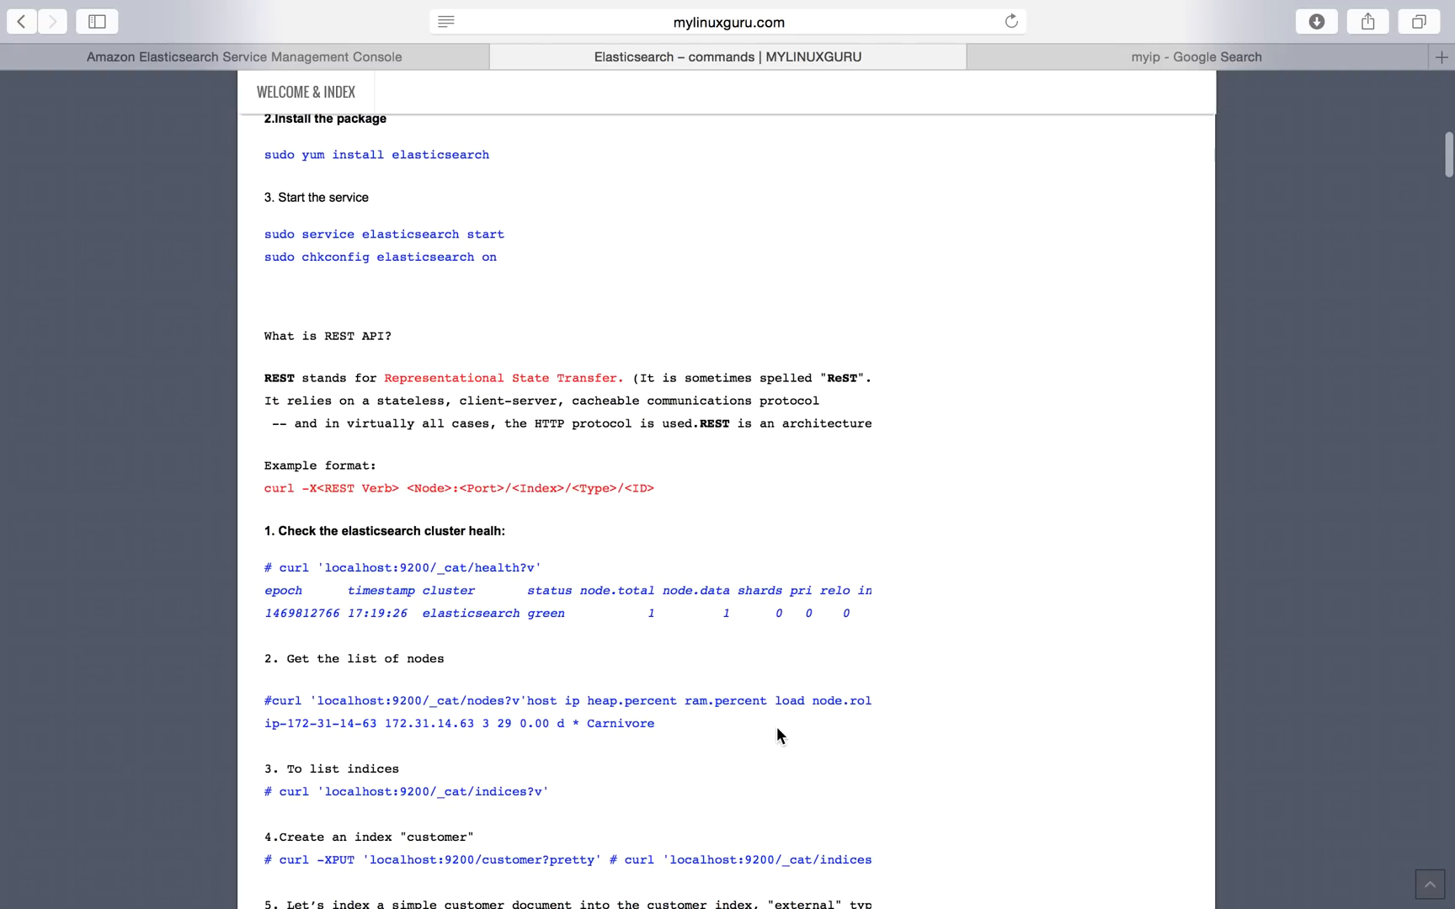
{"action": "scroll", "coordinate": [776, 729], "scroll_direction": "up", "scroll_amount": 8}
{"action": "scroll", "coordinate": [776, 729], "scroll_direction": "down", "scroll_amount": 3}
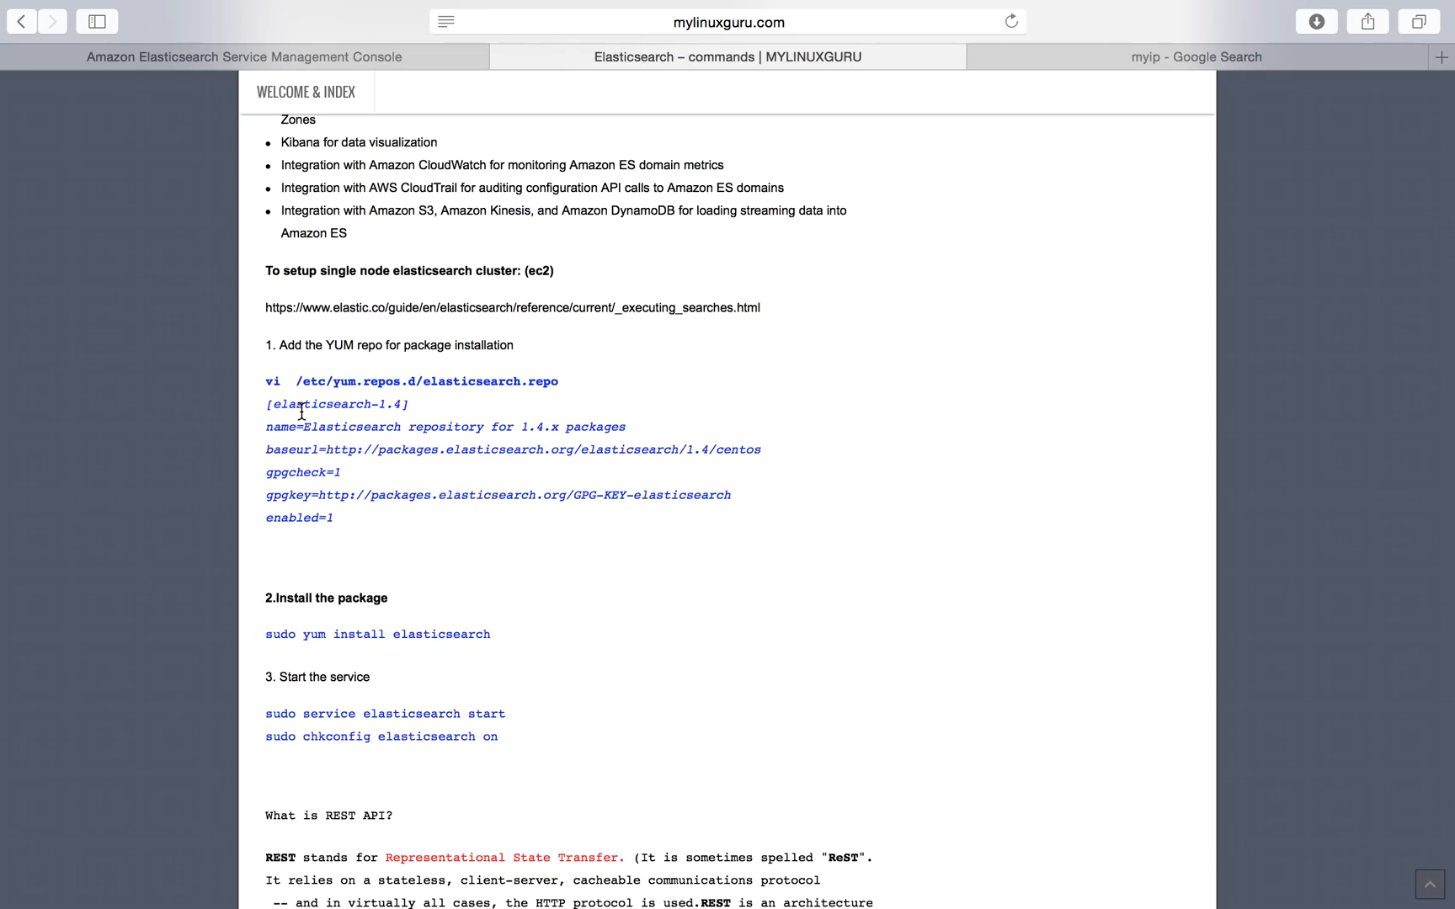
{"action": "left_click_drag", "start_coordinate": [266, 377], "coordinate": [413, 545]}
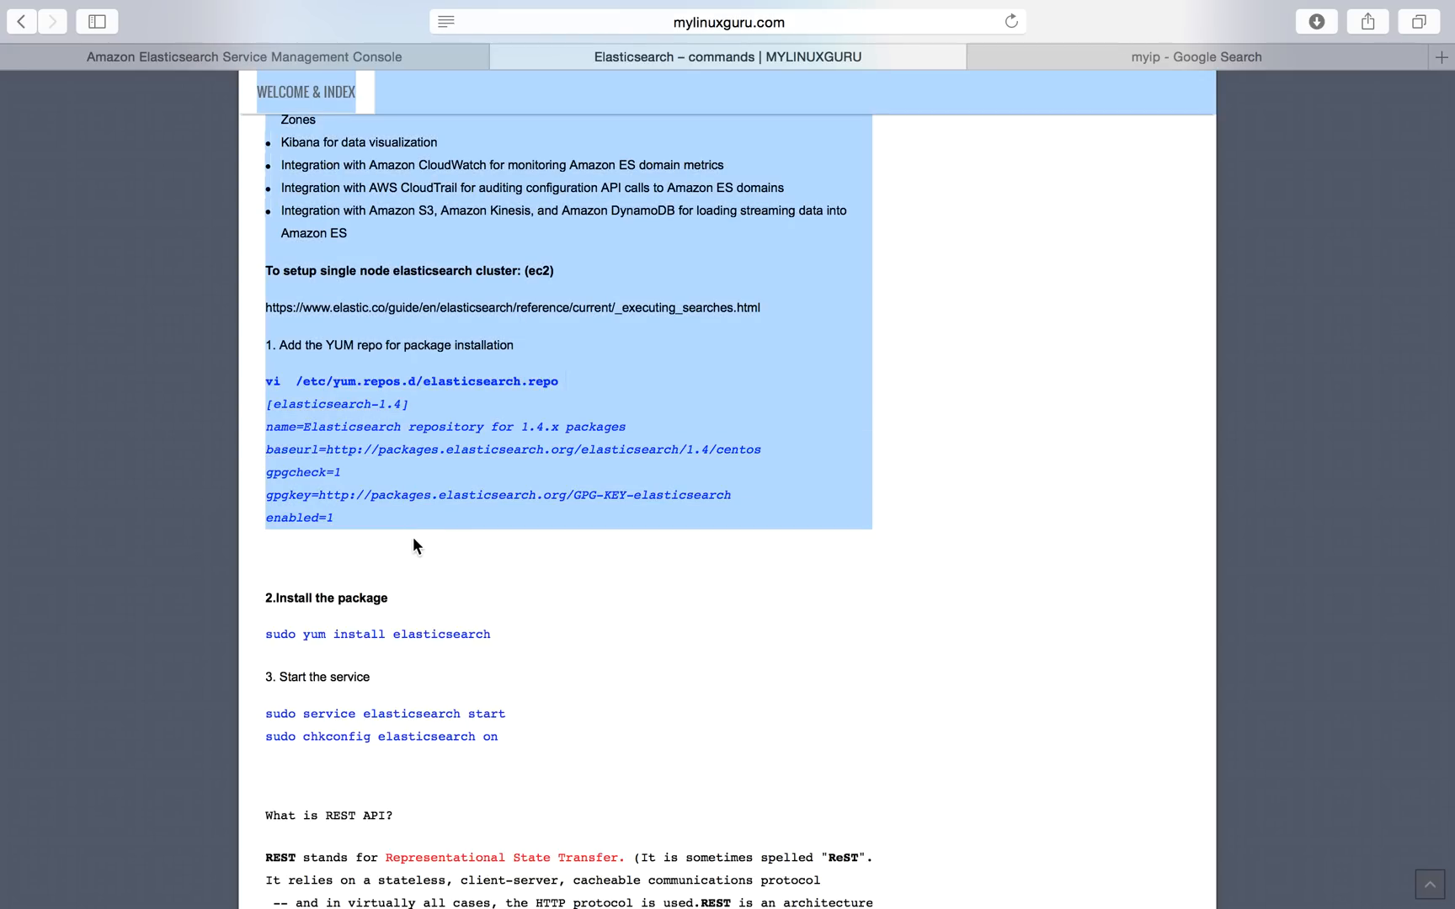
{"action": "left_click", "coordinate": [478, 631]}
{"action": "scroll", "coordinate": [478, 631], "scroll_direction": "down", "scroll_amount": 3}
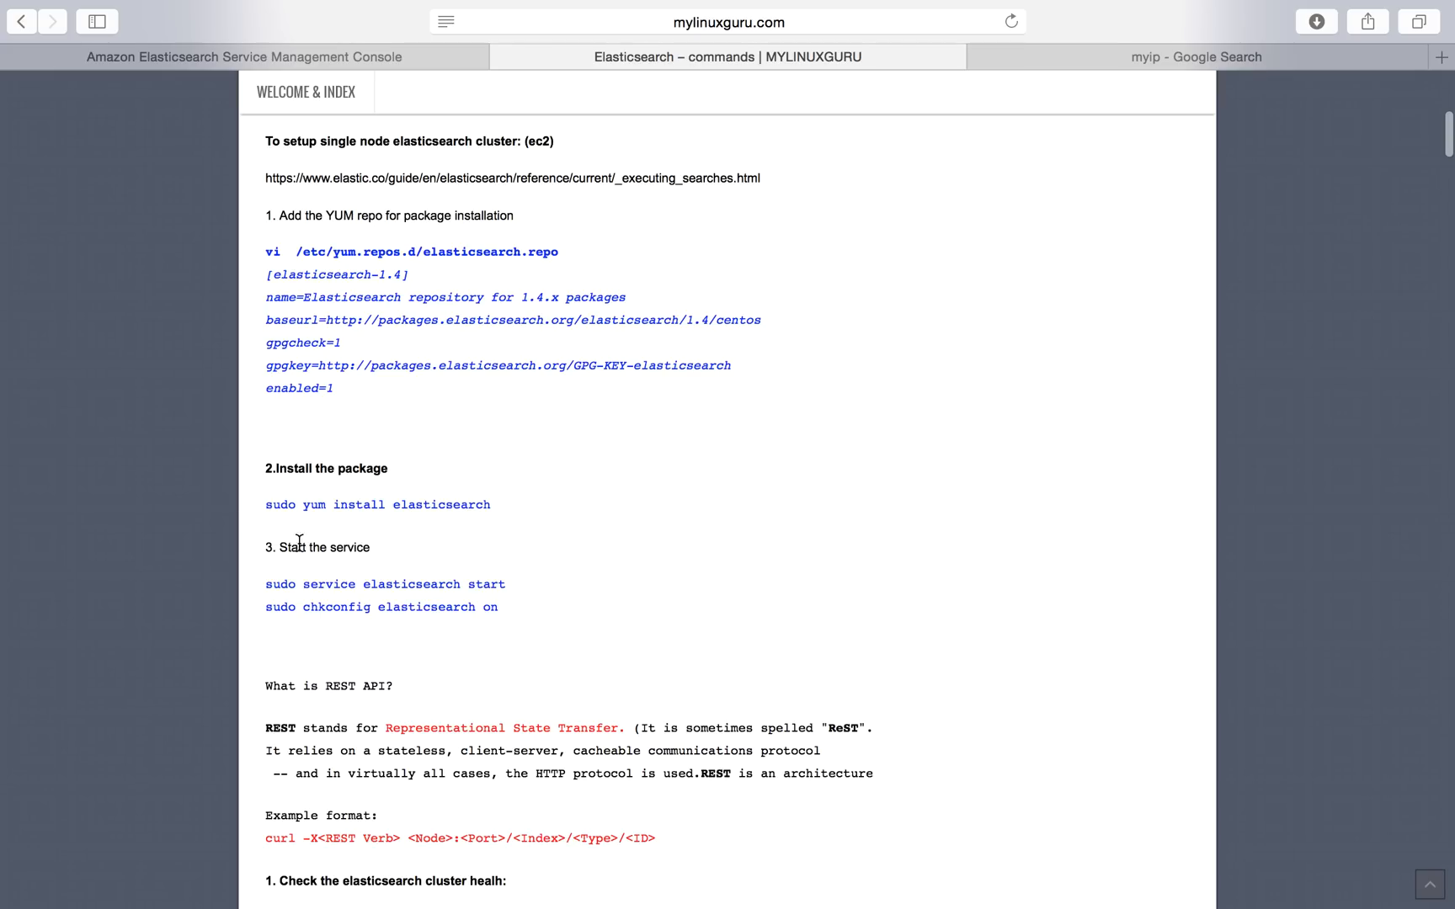
{"action": "scroll", "coordinate": [413, 661], "scroll_direction": "down", "scroll_amount": 2}
{"action": "left_click_drag", "start_coordinate": [513, 588], "coordinate": [270, 239]}
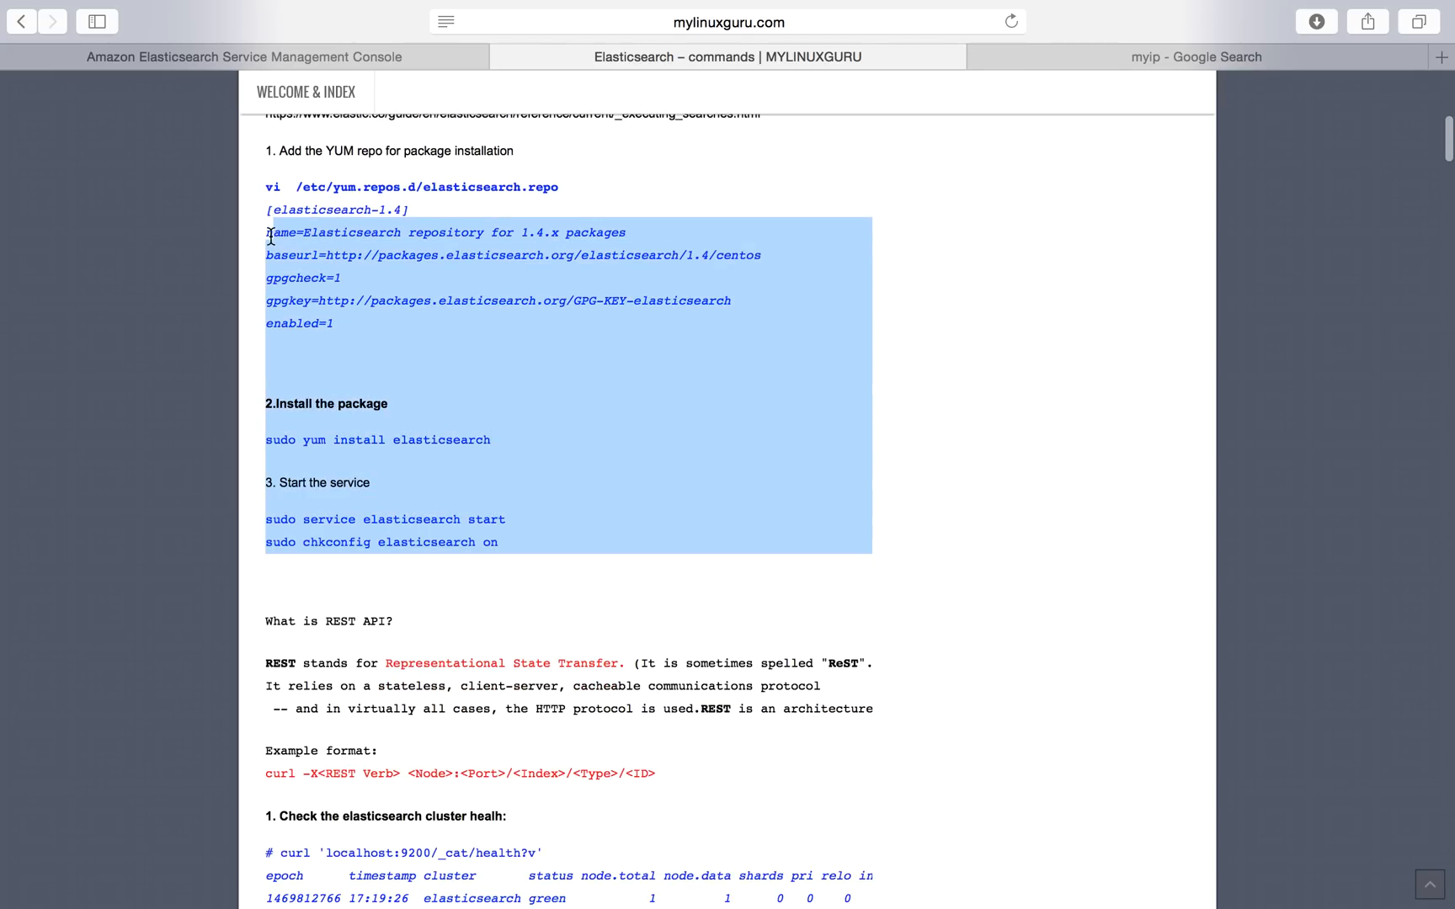
{"action": "left_click", "coordinate": [917, 537]}
- Study the post's cluster health curl command, focusing on localhost:9200, and compare that address with the awsguru domain's endpoint in the AWS console
{"action": "scroll", "coordinate": [918, 537], "scroll_direction": "down", "scroll_amount": 8}
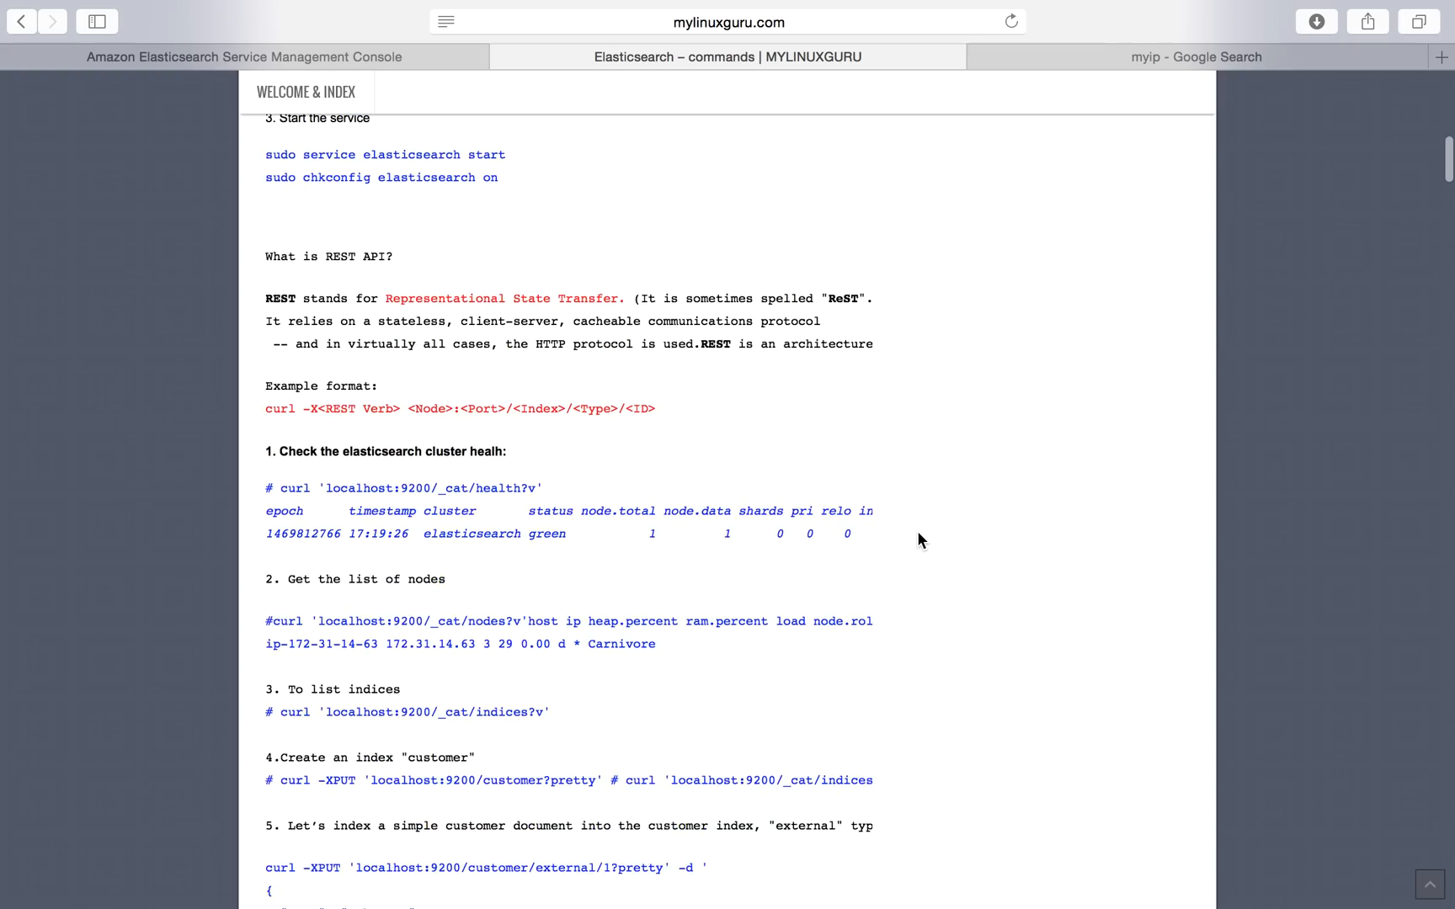
{"action": "triple_click", "coordinate": [413, 553]}
{"action": "scroll", "coordinate": [623, 682], "scroll_direction": "down", "scroll_amount": 3}
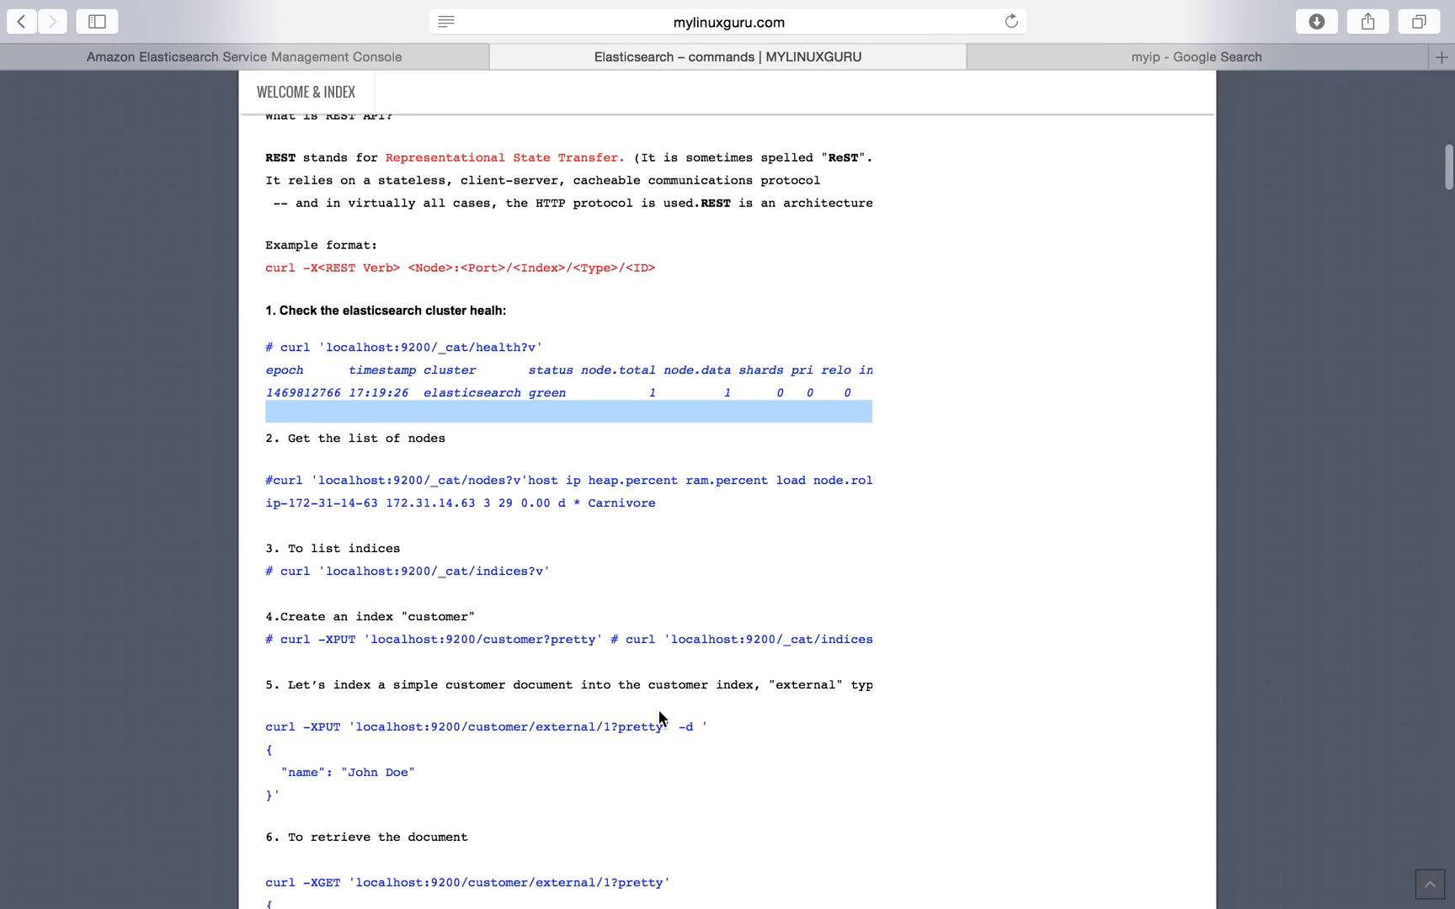
{"action": "left_click", "coordinate": [528, 590]}
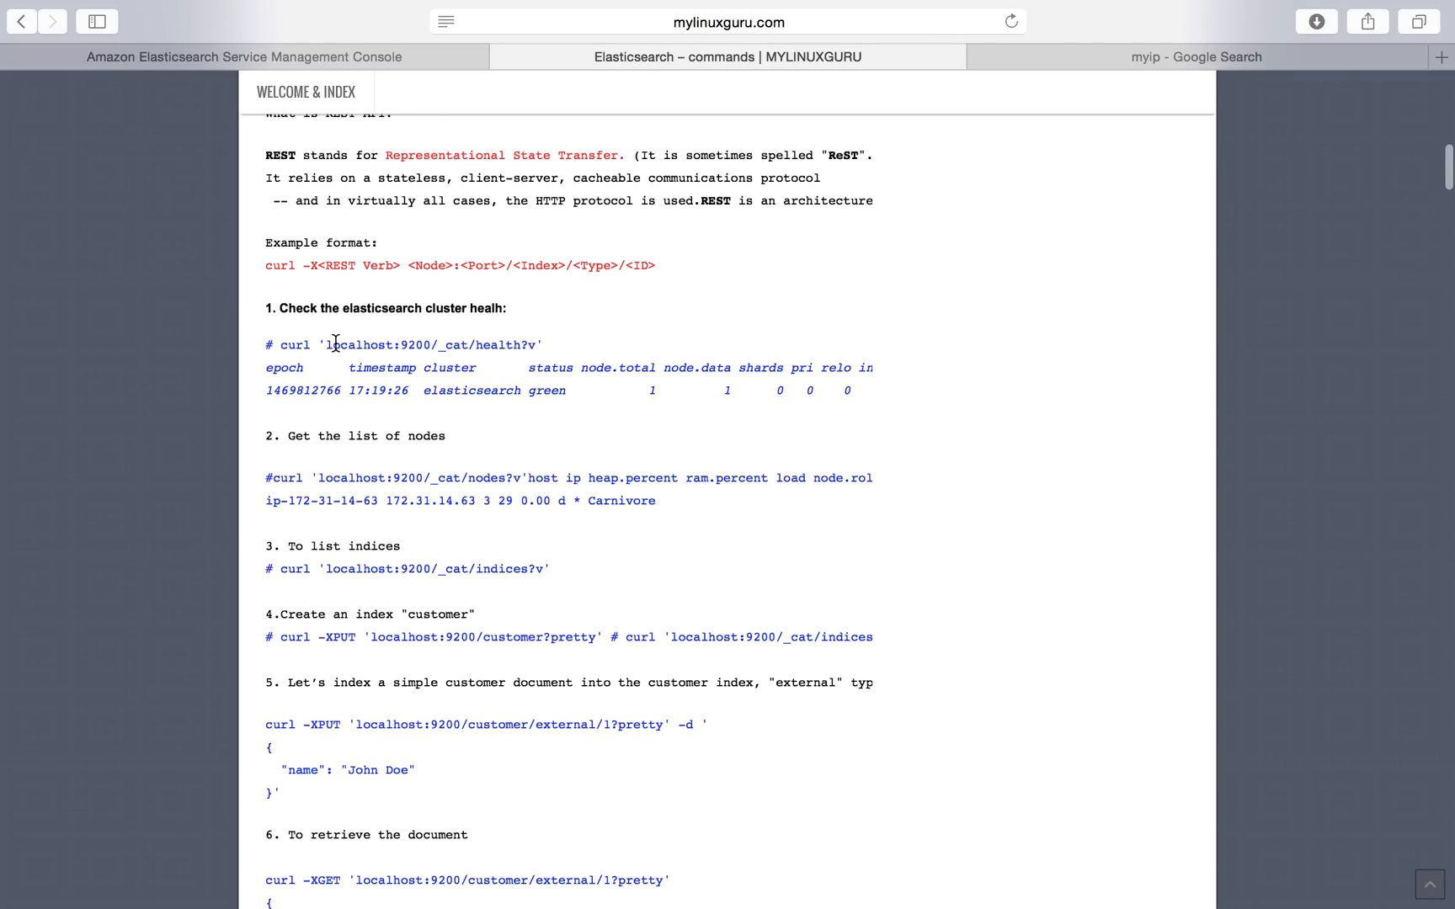
{"action": "left_click_drag", "start_coordinate": [325, 344], "coordinate": [431, 343]}
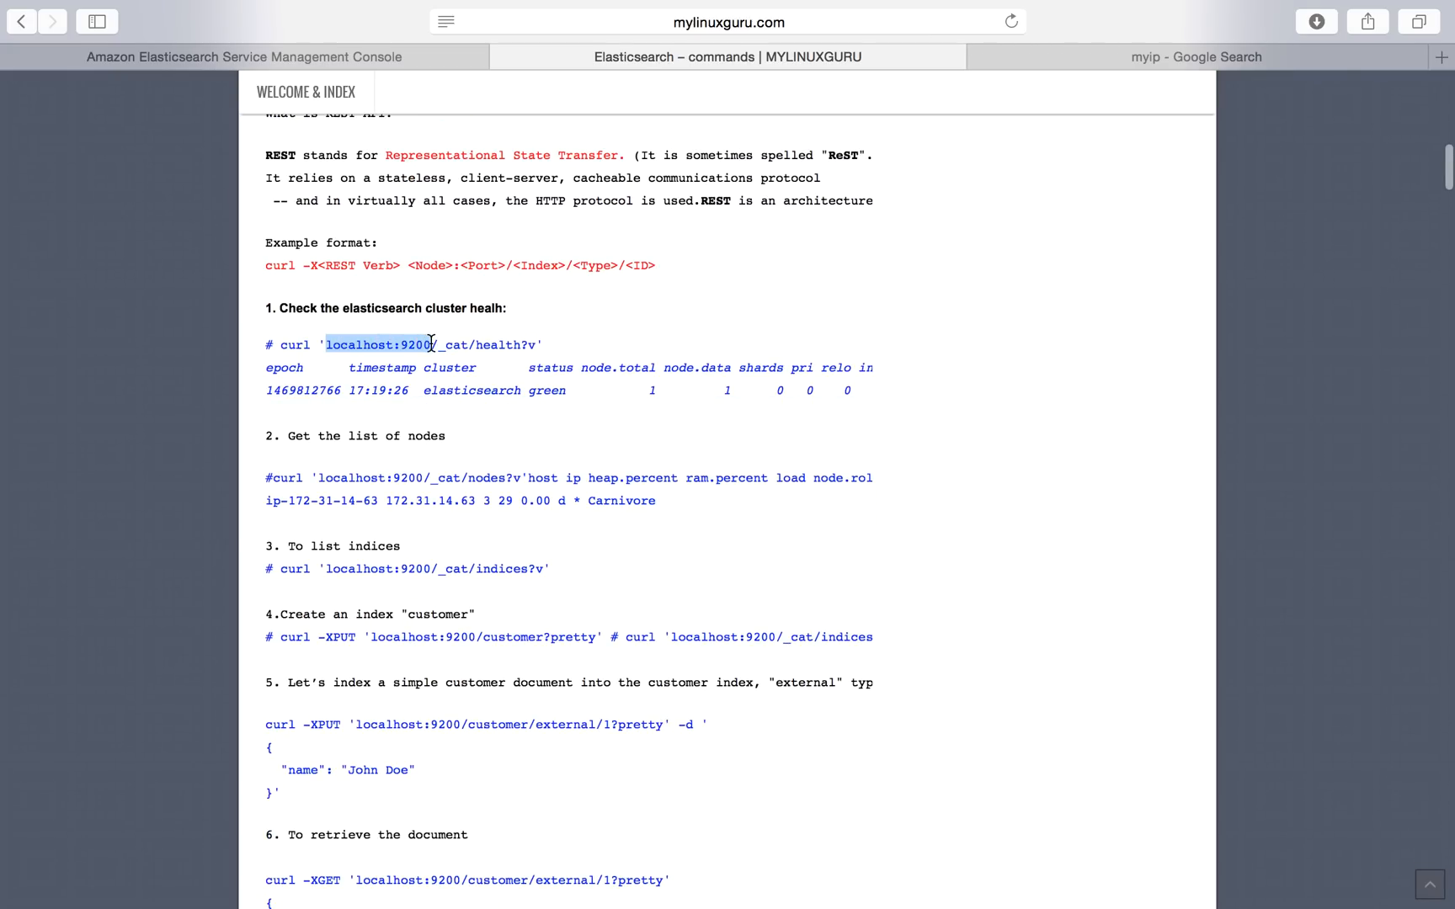
{"action": "double_click", "coordinate": [410, 344]}
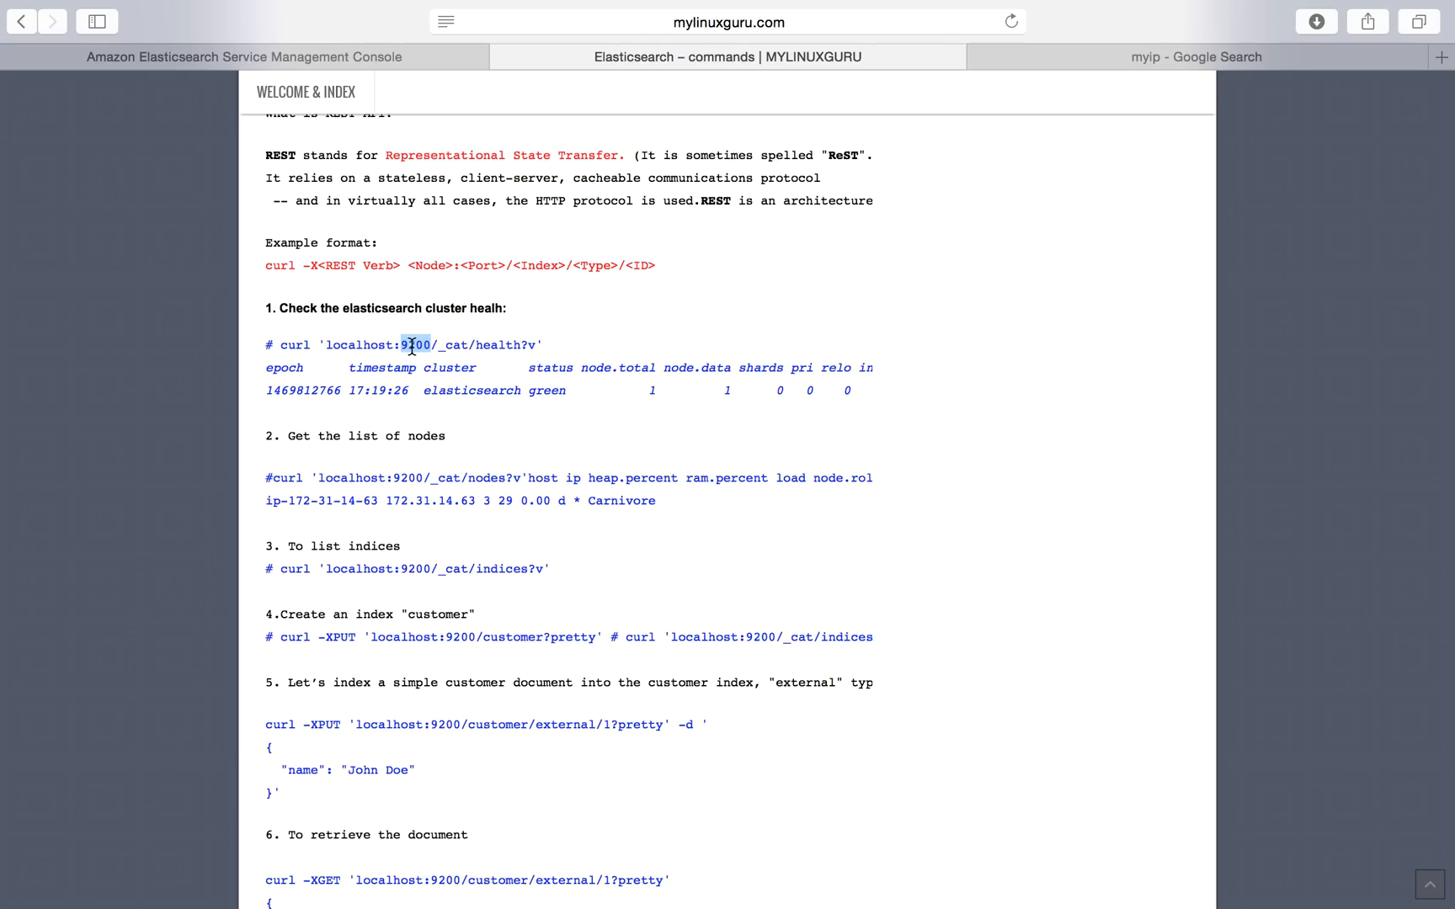
{"action": "double_click", "coordinate": [358, 345]}
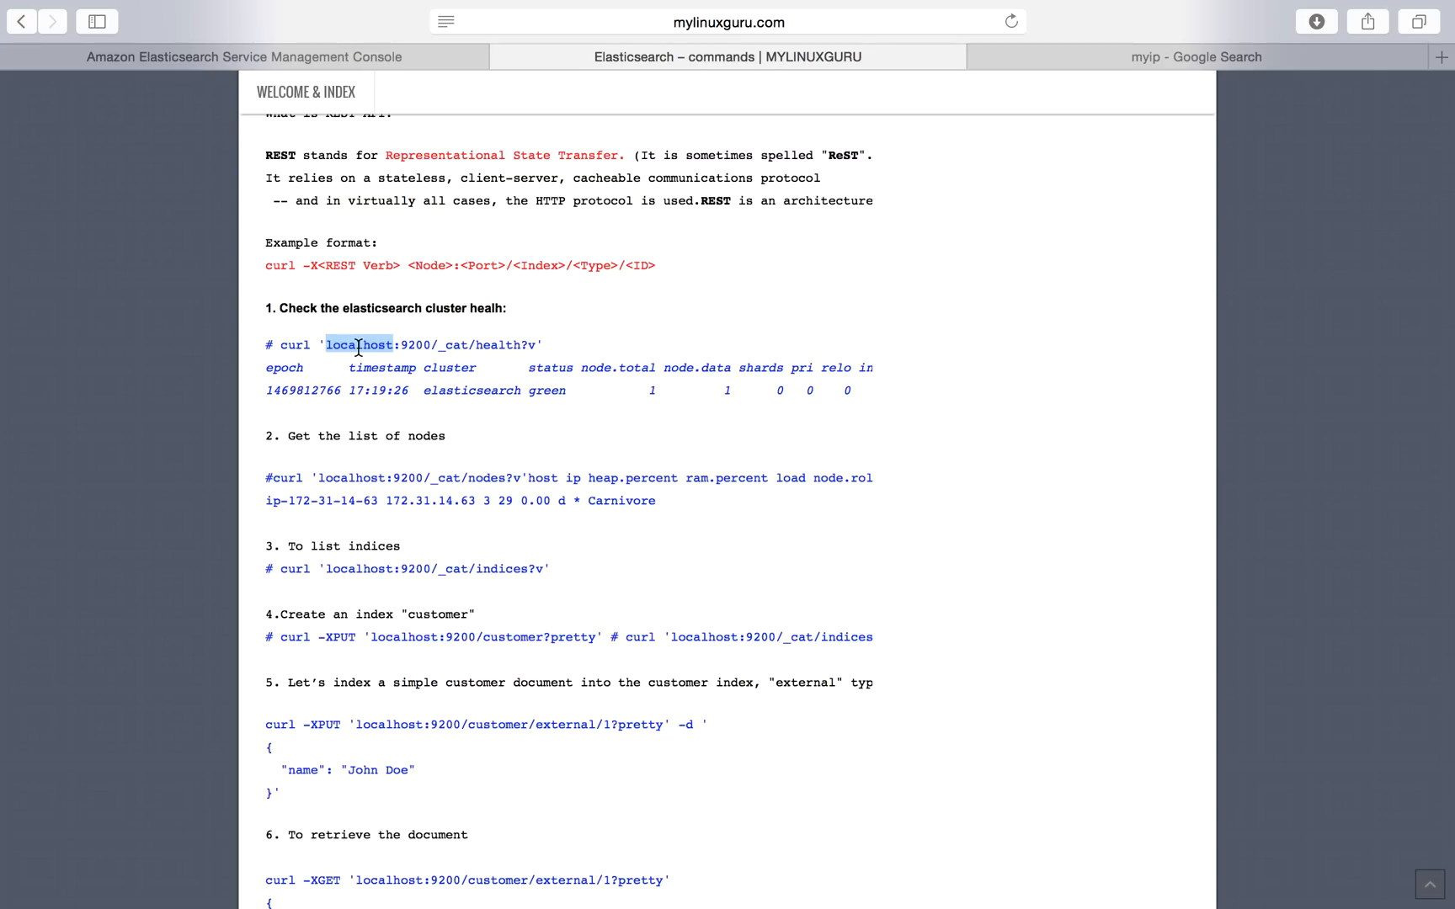
{"action": "left_click", "coordinate": [284, 54]}
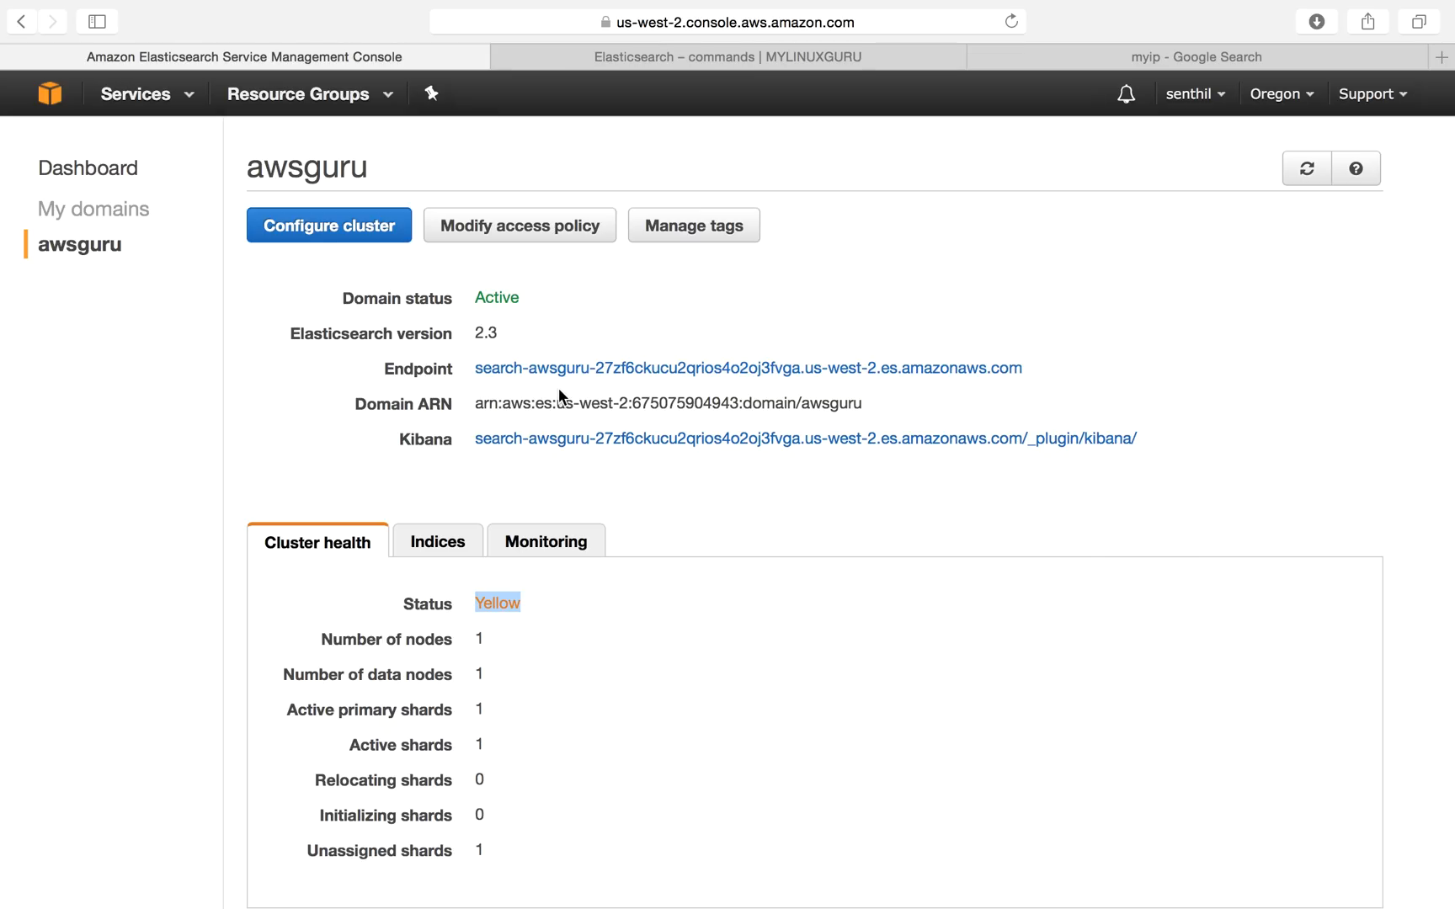
{"action": "left_click", "coordinate": [676, 53]}
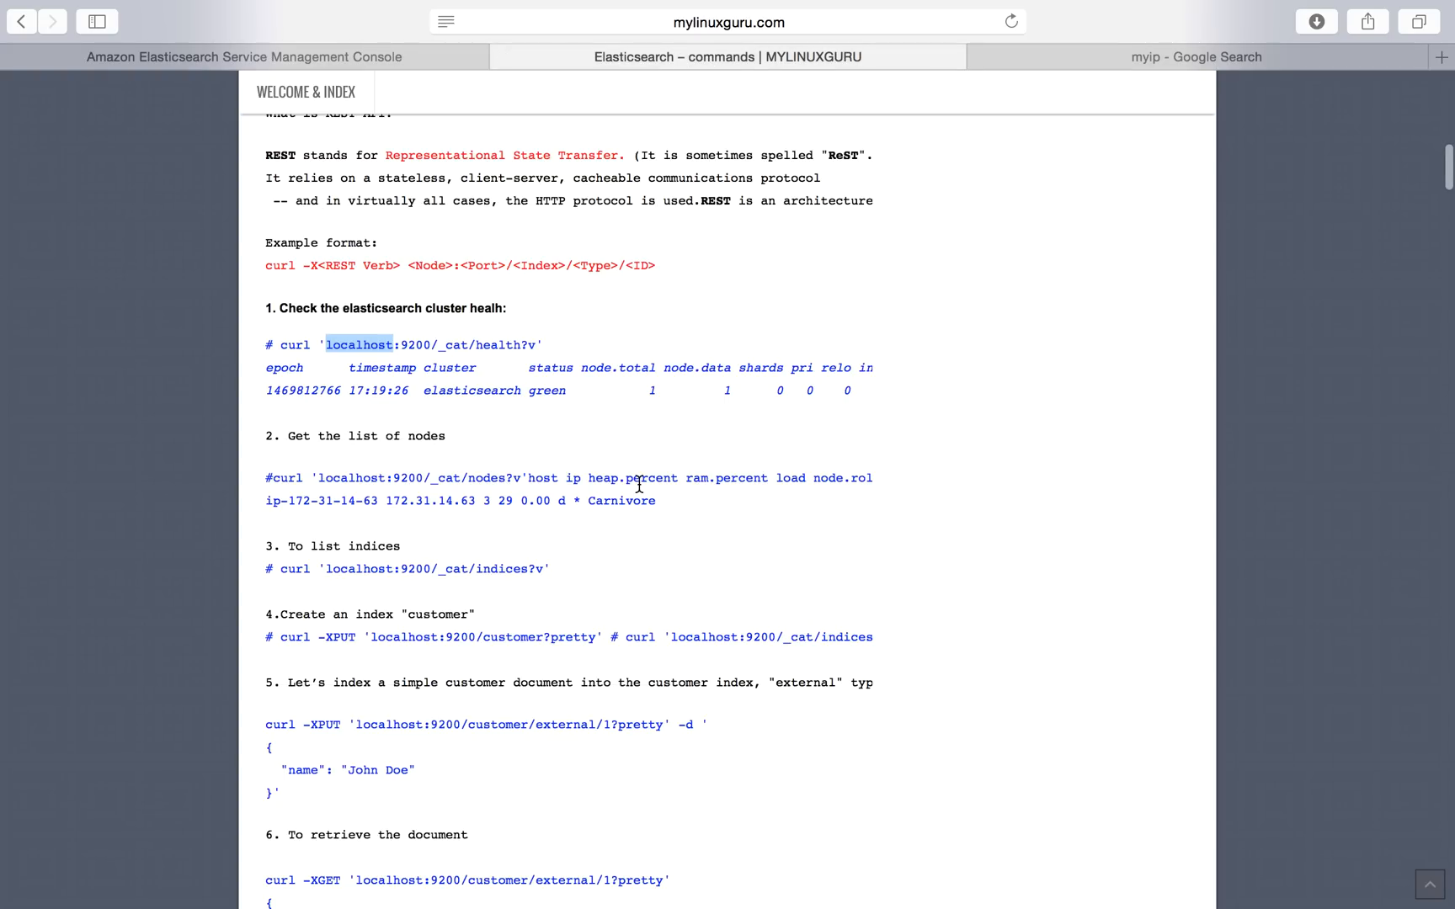
- Switch to the text editor with the prepared curl commands and copy the awsguru endpoint's _cat/health?v command
{"action": "mouse_move", "coordinate": [705, 888]}
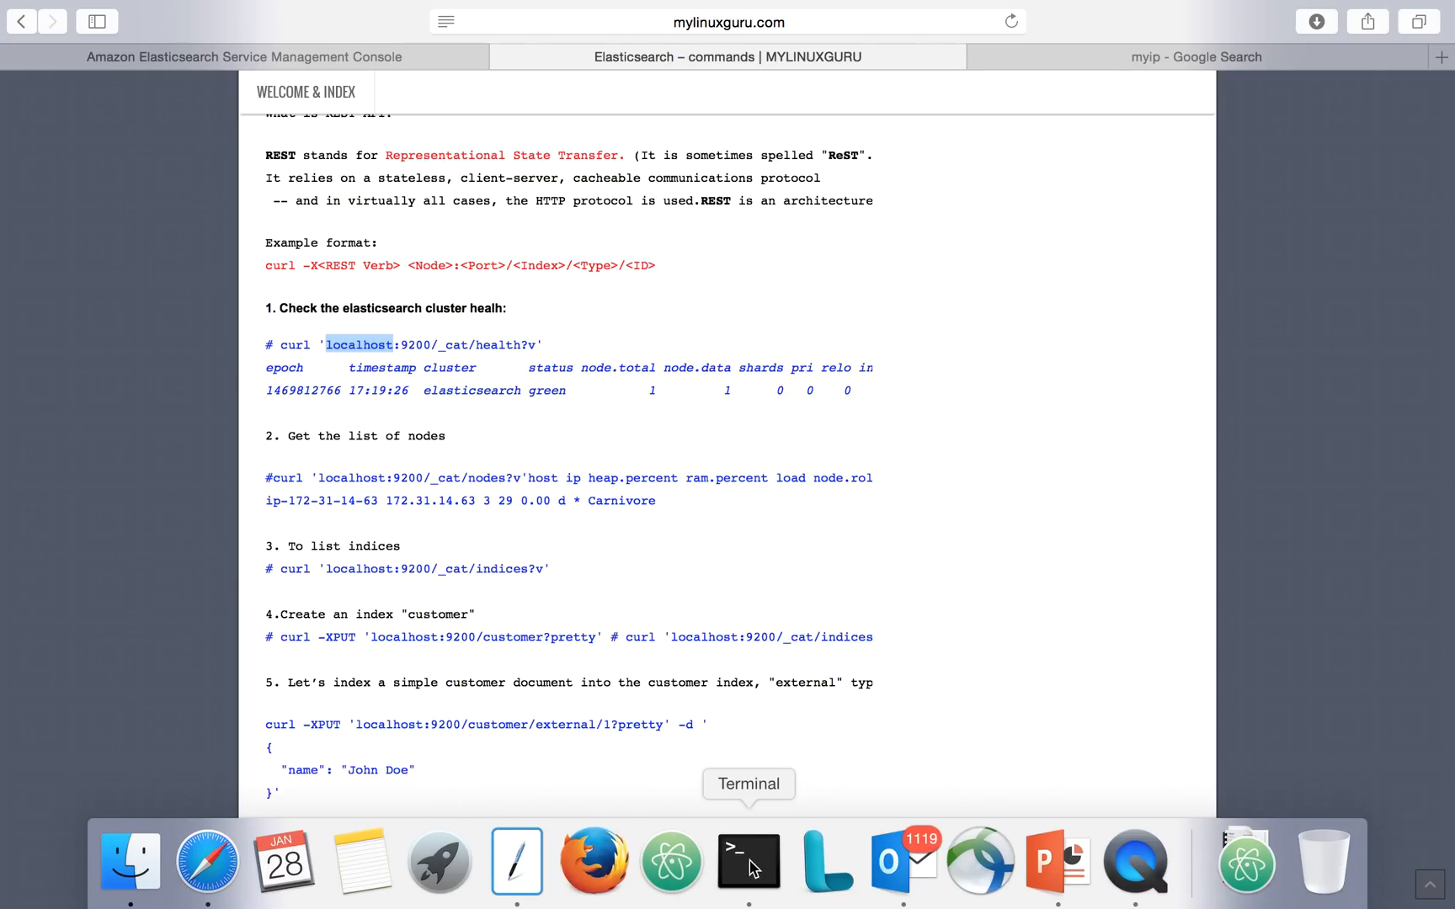
{"action": "left_click", "coordinate": [516, 863]}
{"action": "left_click", "coordinate": [413, 535]}
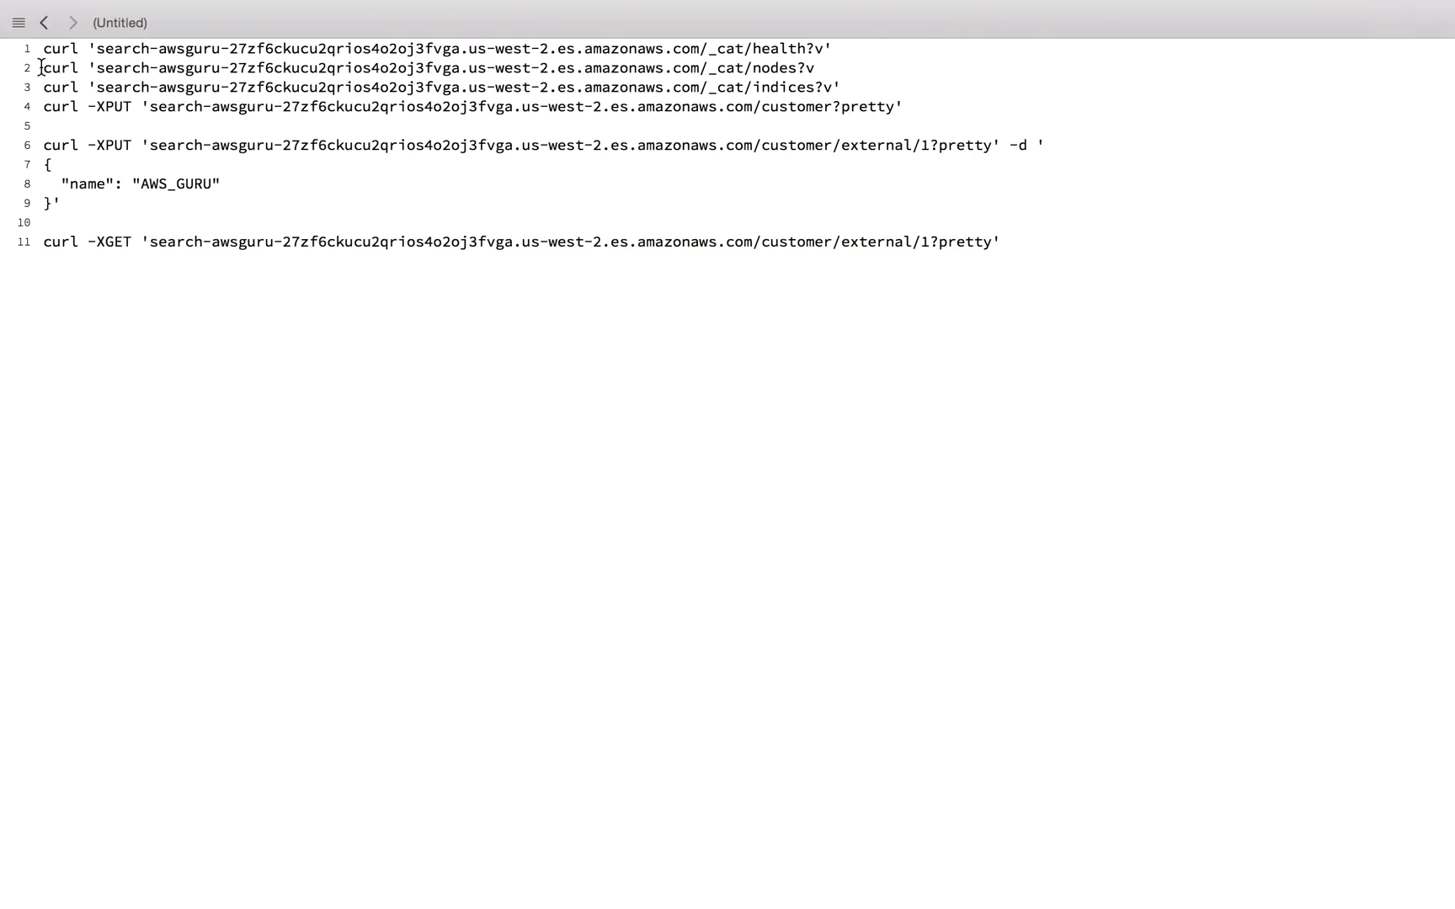
{"action": "left_click_drag", "start_coordinate": [40, 53], "coordinate": [96, 48]}
{"action": "left_click", "coordinate": [114, 46]}
{"action": "left_click_drag", "start_coordinate": [709, 49], "coordinate": [734, 49]}
{"action": "left_click_drag", "start_coordinate": [845, 50], "coordinate": [1, 32]}
{"action": "key", "text": "super+c"}
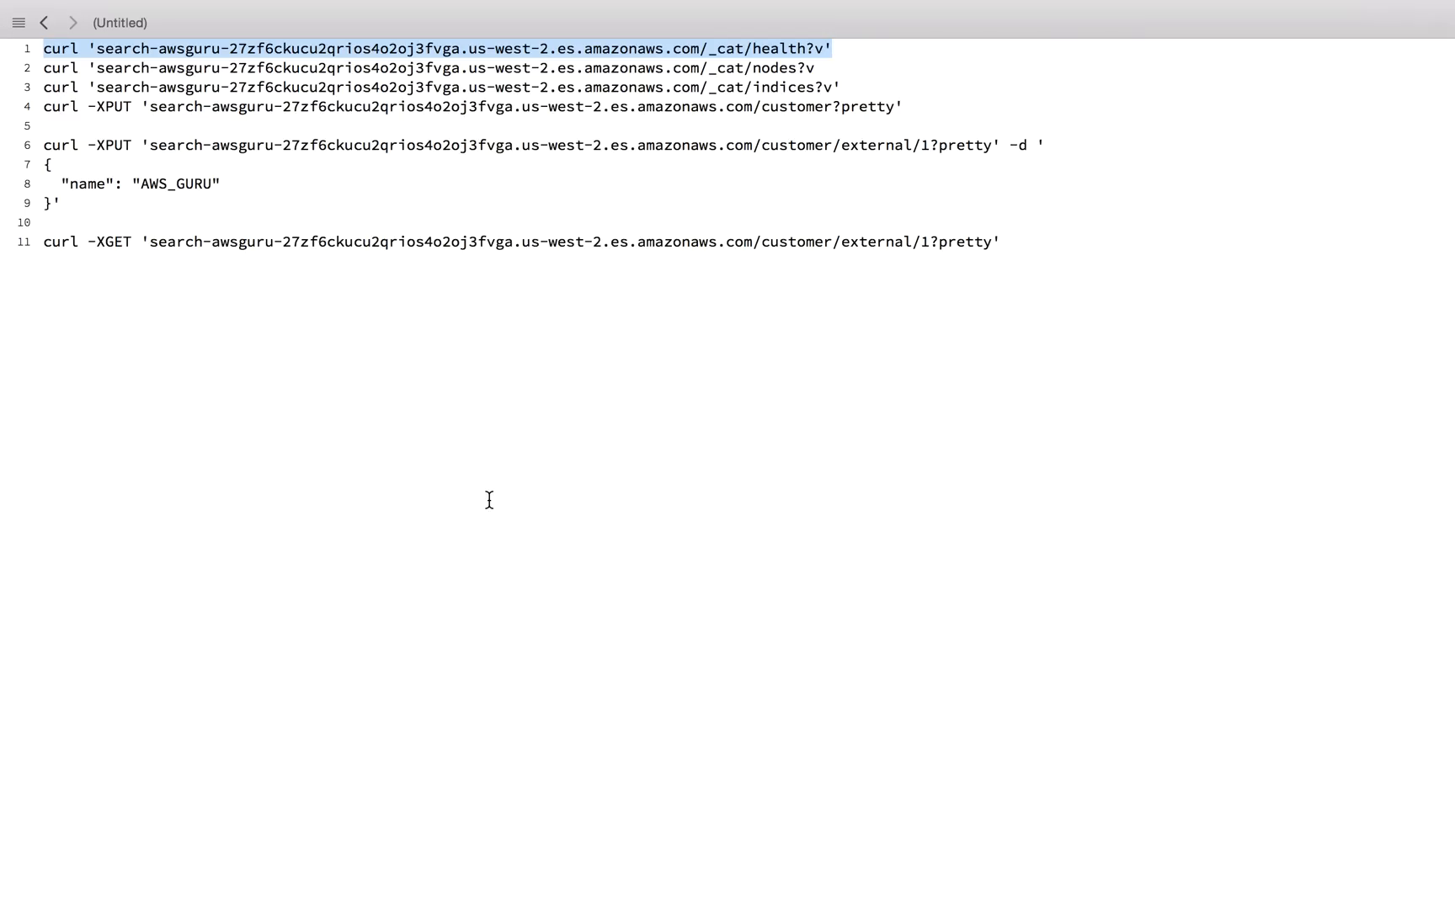
- Switch to Terminal and run the copied curl command against the awsguru endpoint's _cat/health?v
{"action": "left_click", "coordinate": [748, 862]}
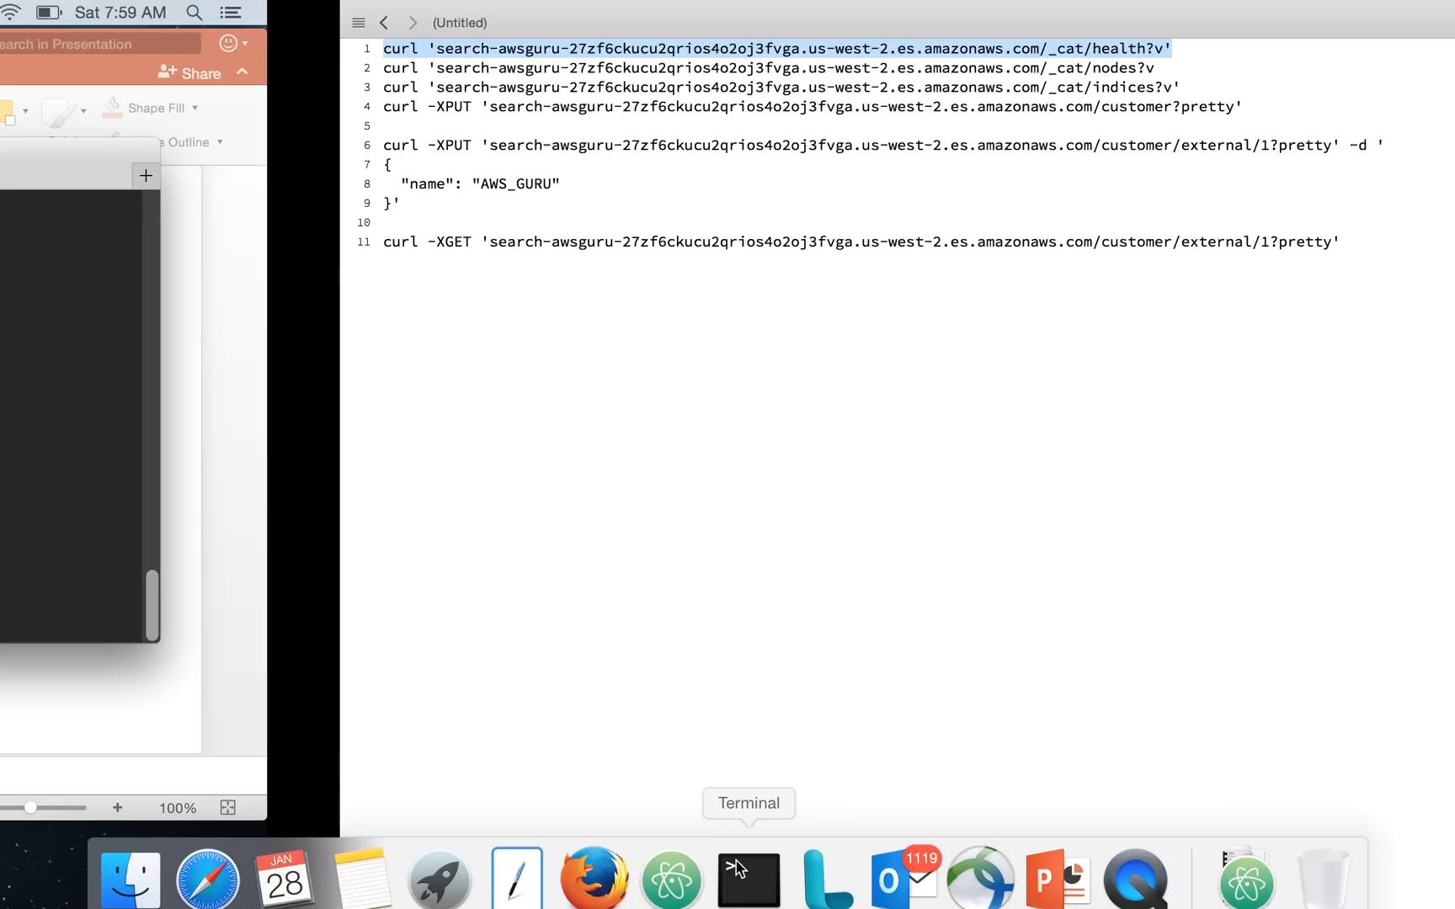
{"action": "right_click", "coordinate": [631, 409]}
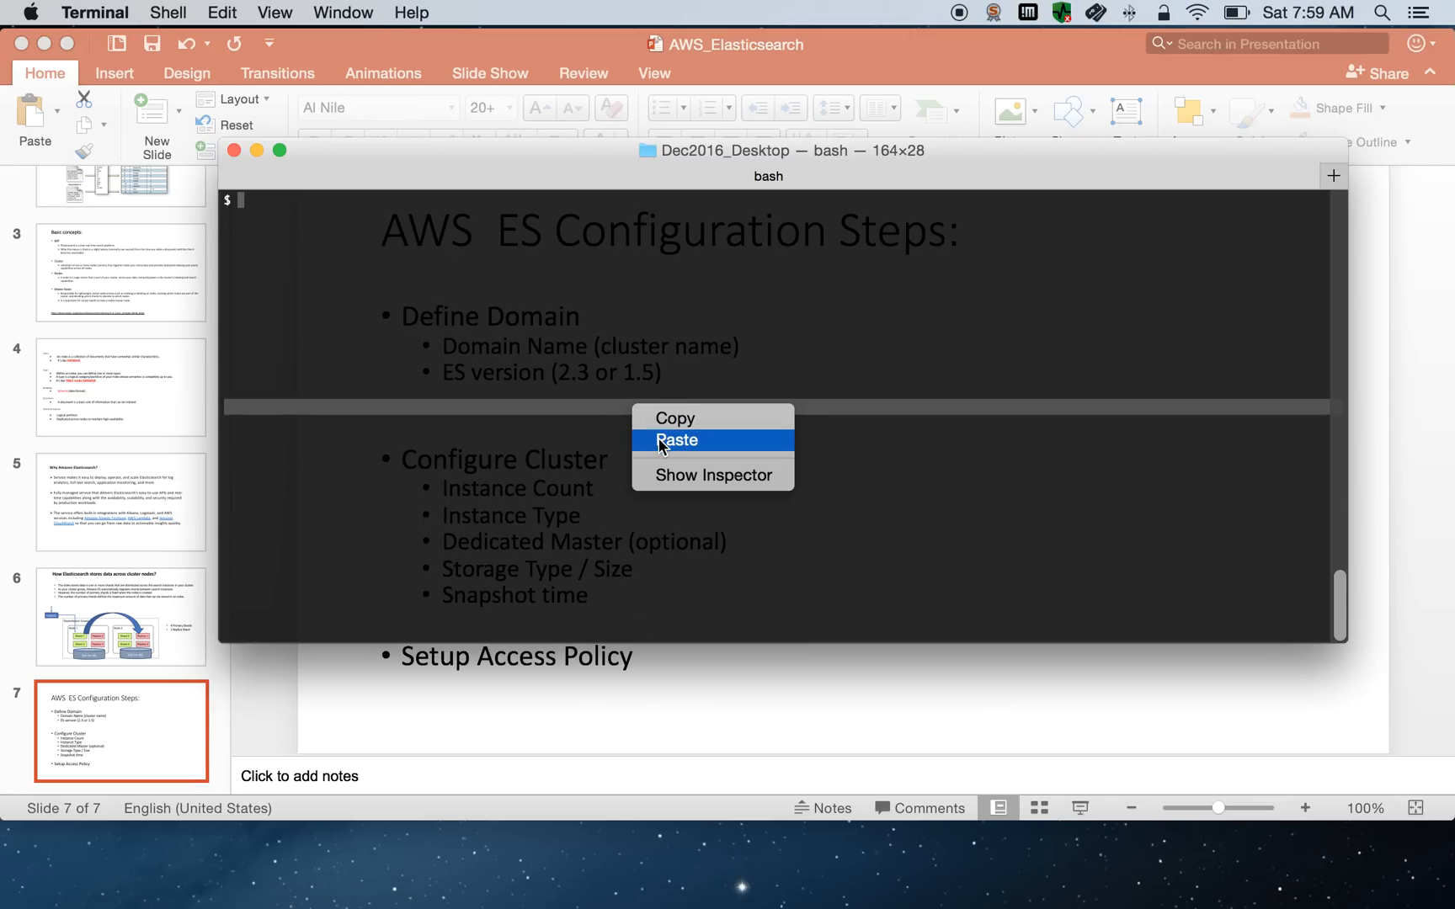
{"action": "left_click", "coordinate": [653, 437]}
{"action": "key", "text": "Return"}
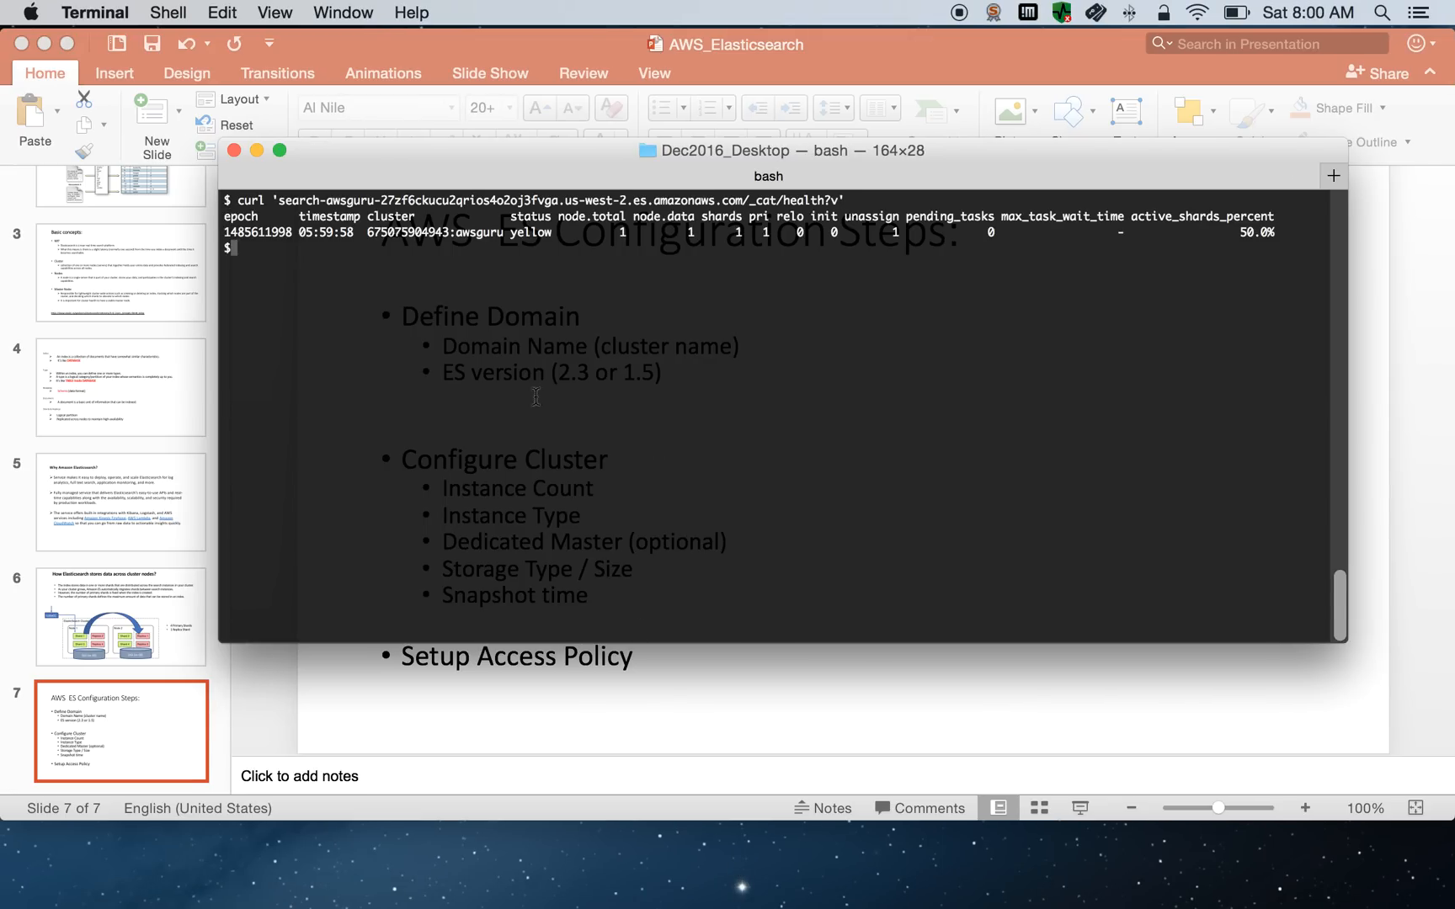
- Examine the health output's cluster name, status, node total and shards fields
{"action": "double_click", "coordinate": [390, 236]}
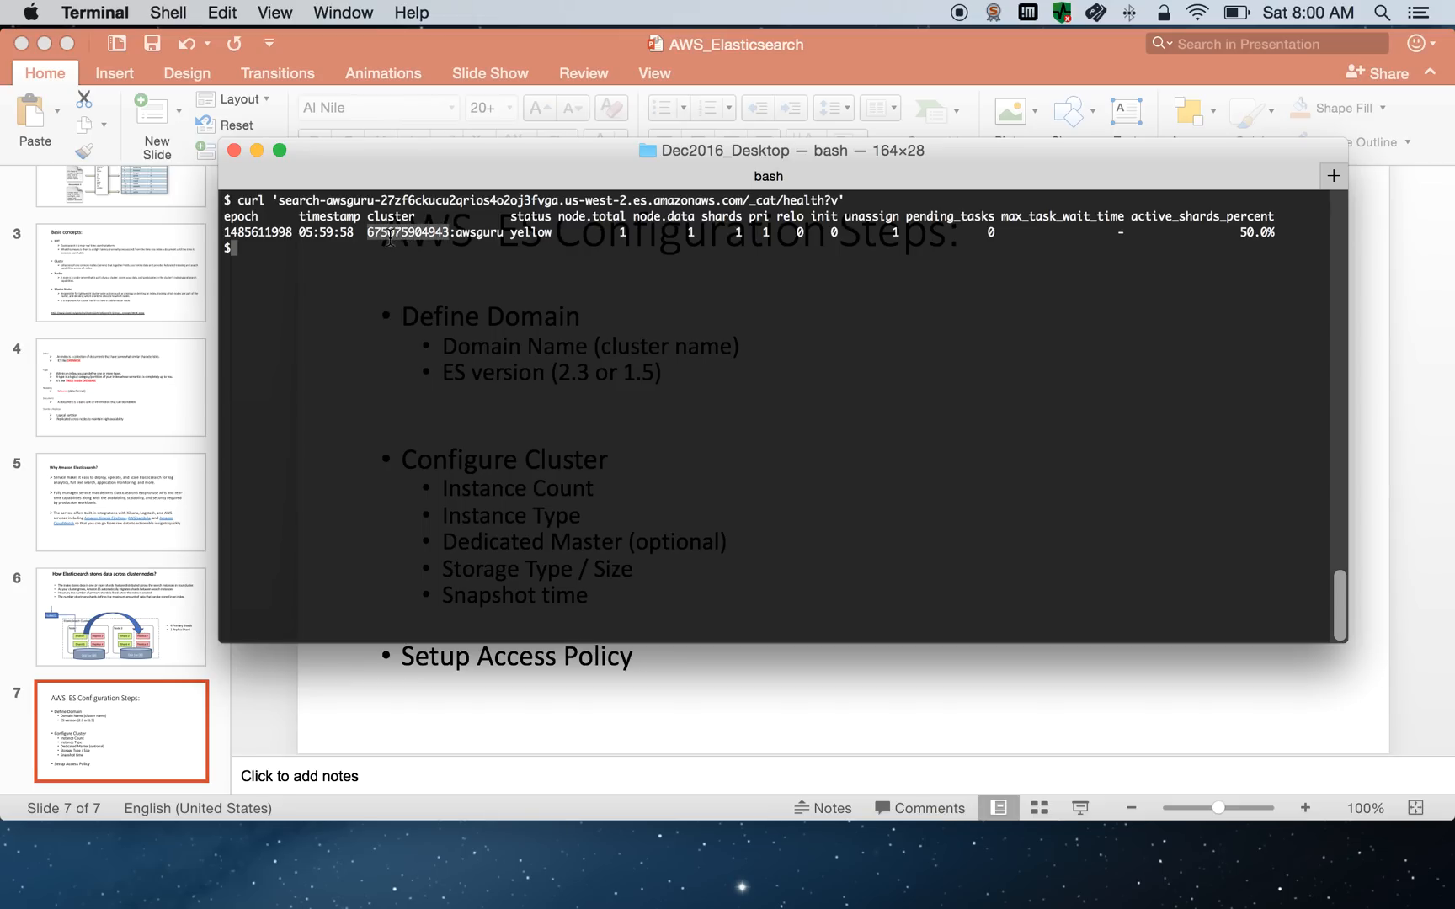
{"action": "double_click", "coordinate": [473, 236]}
{"action": "double_click", "coordinate": [528, 235]}
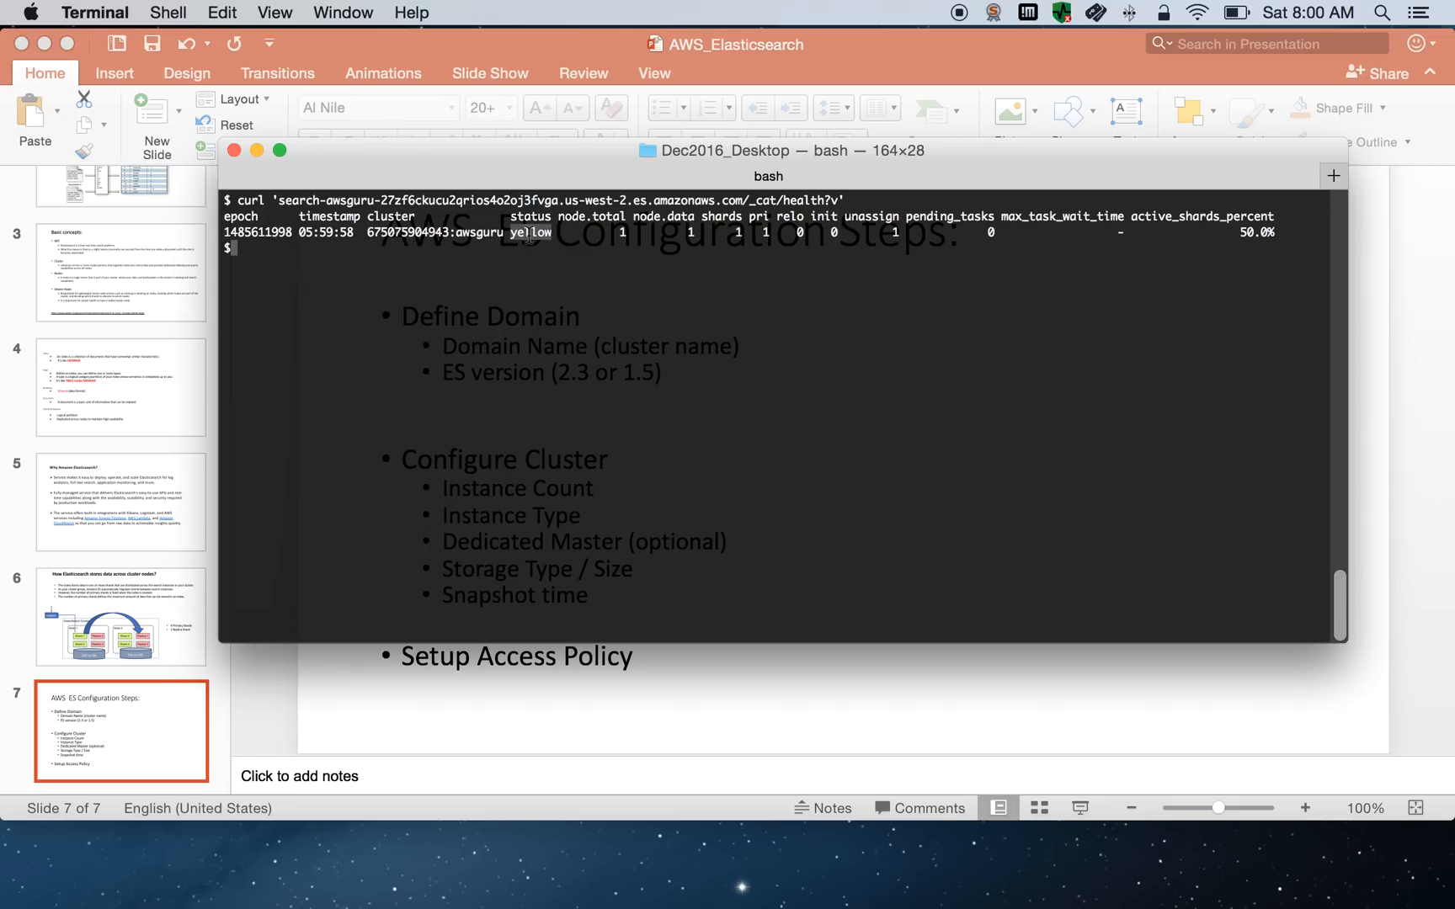
{"action": "double_click", "coordinate": [622, 232]}
{"action": "double_click", "coordinate": [739, 234]}
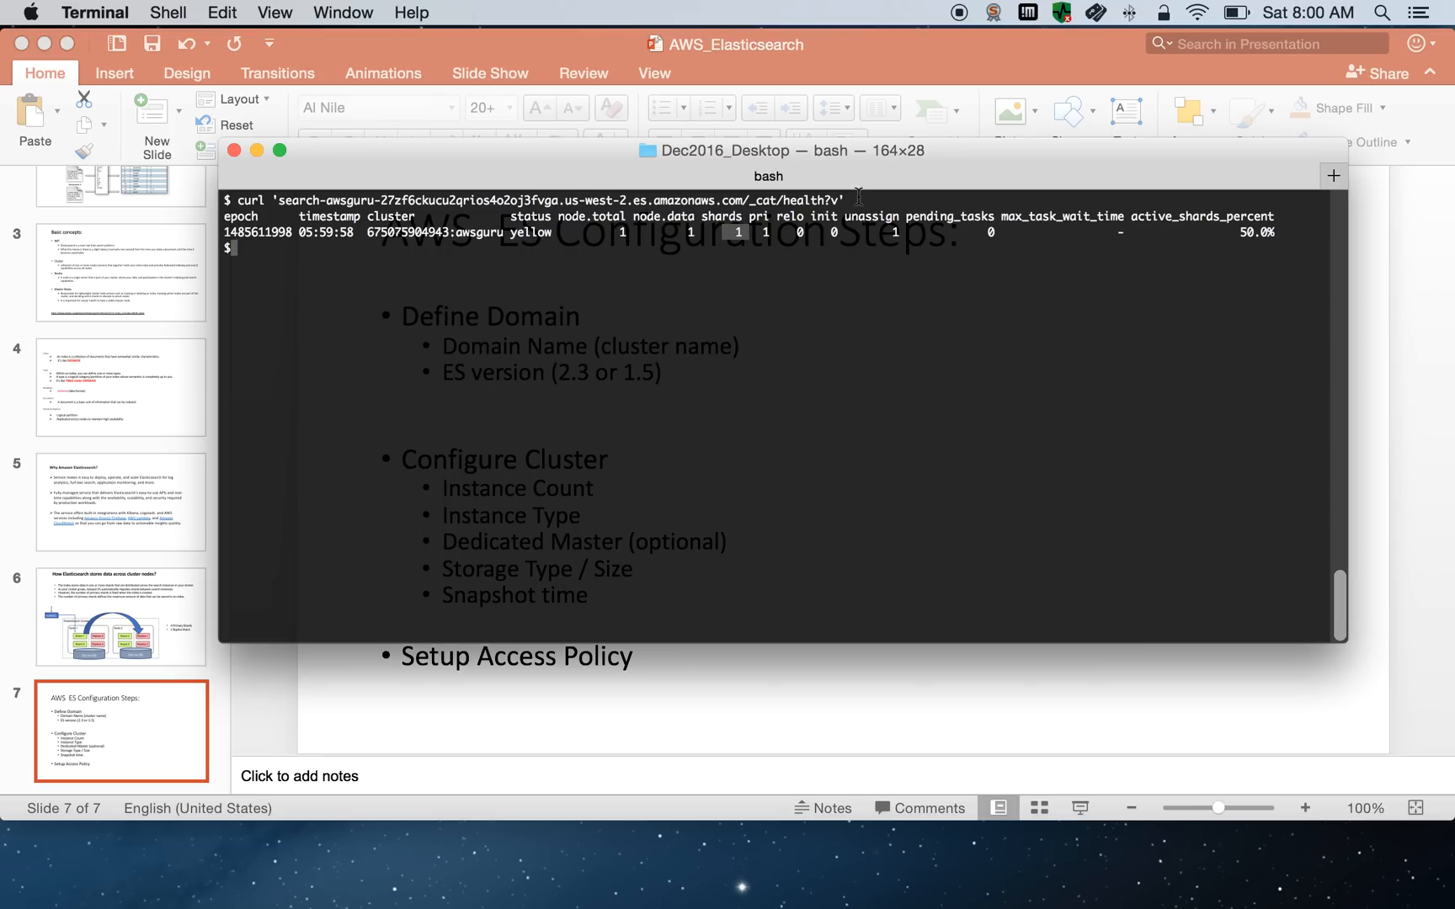
{"action": "double_click", "coordinate": [439, 234]}
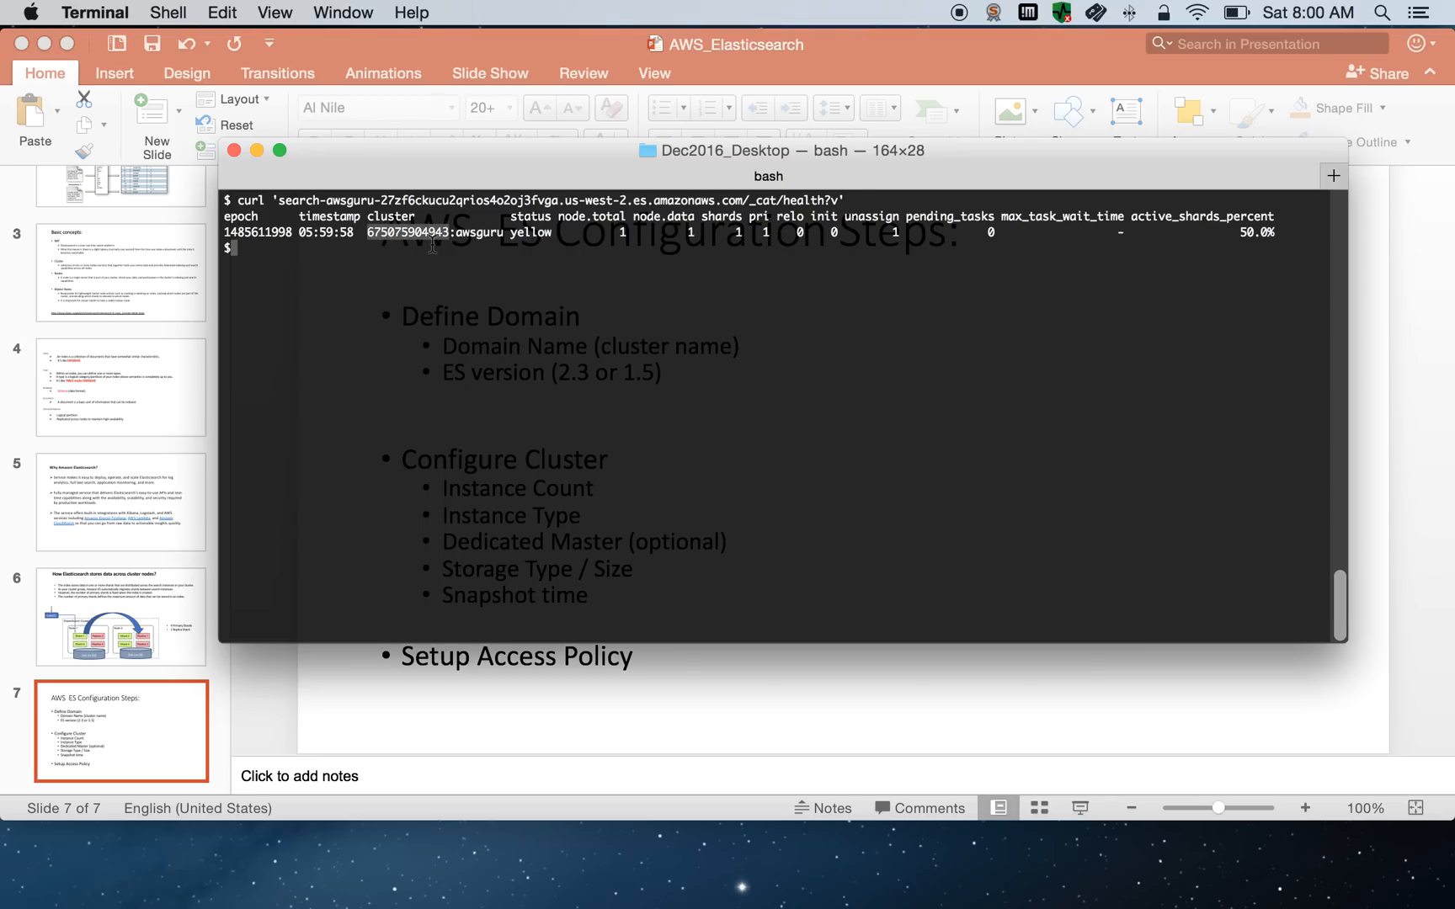
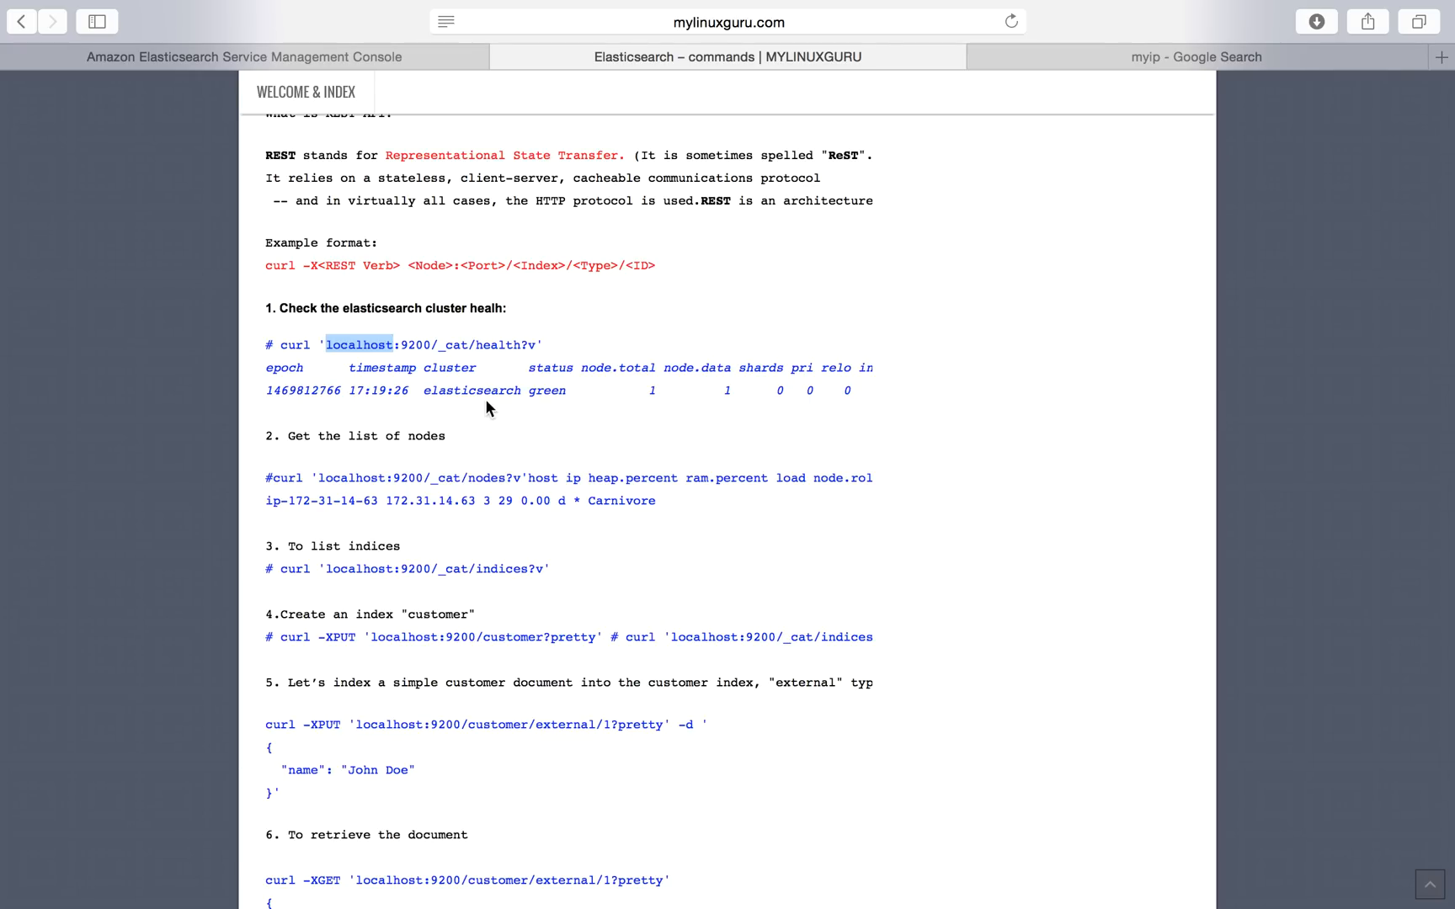
- Review the post's curl commands for listing nodes and indices, creating the customer index, and indexing and retrieving a document
{"action": "left_click", "coordinate": [576, 434]}
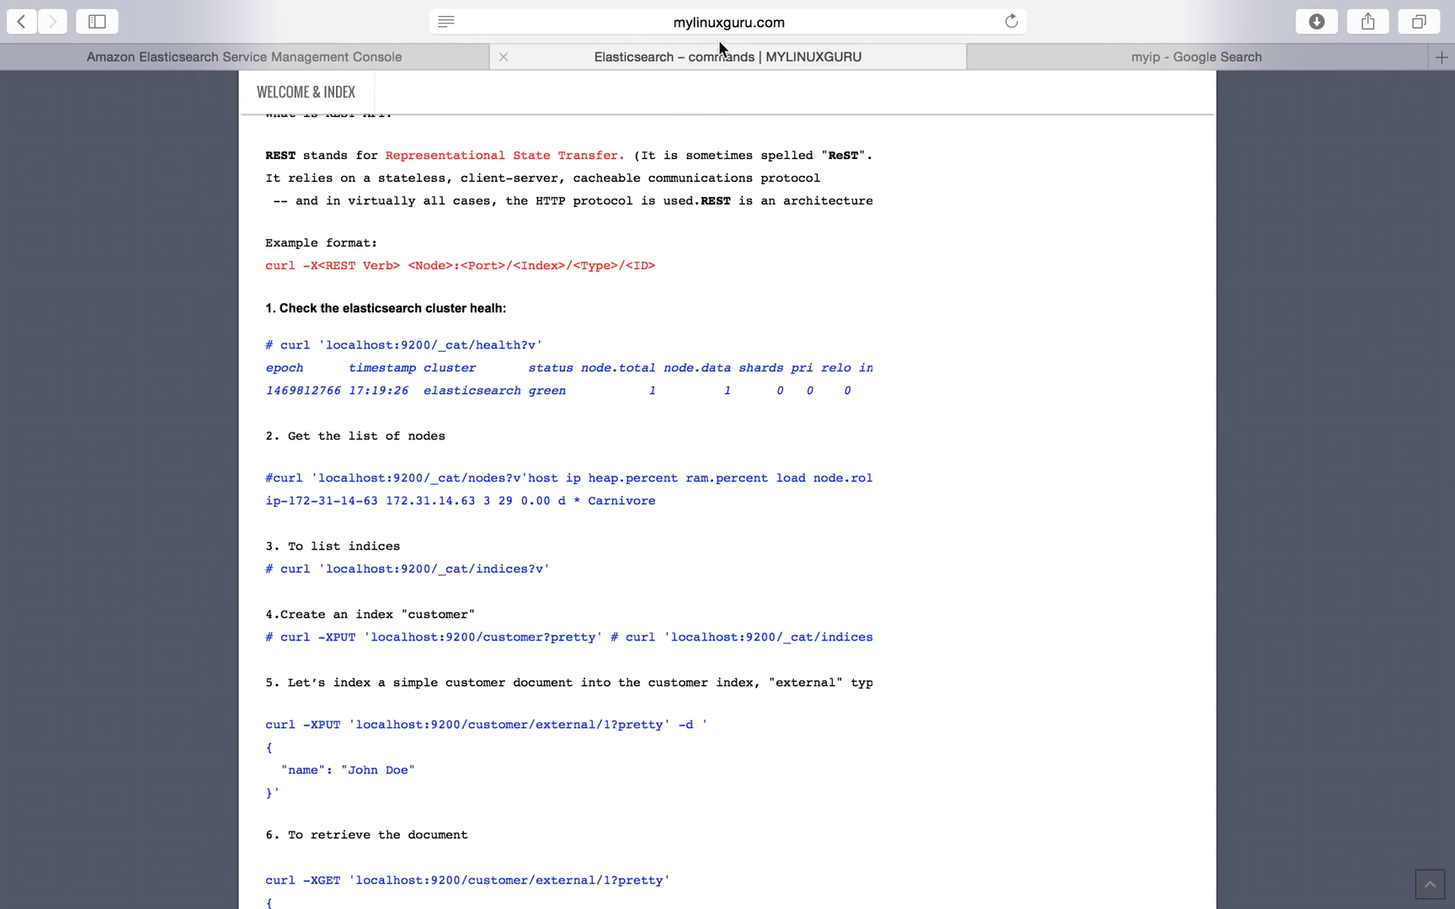
{"action": "scroll", "coordinate": [519, 657], "scroll_direction": "down", "scroll_amount": 2}
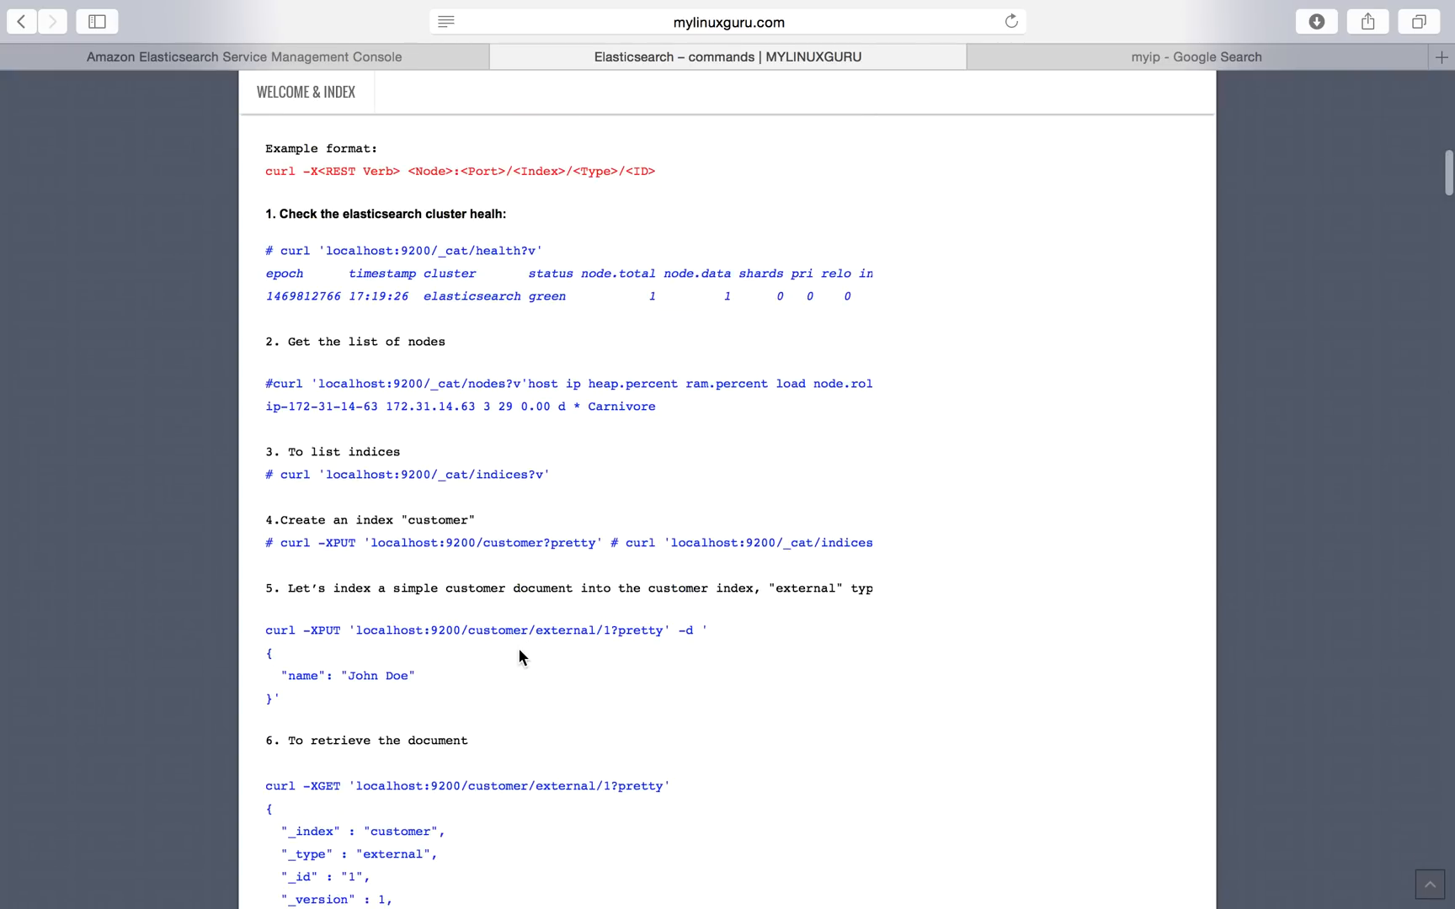
{"action": "scroll", "coordinate": [519, 657], "scroll_direction": "down", "scroll_amount": 2}
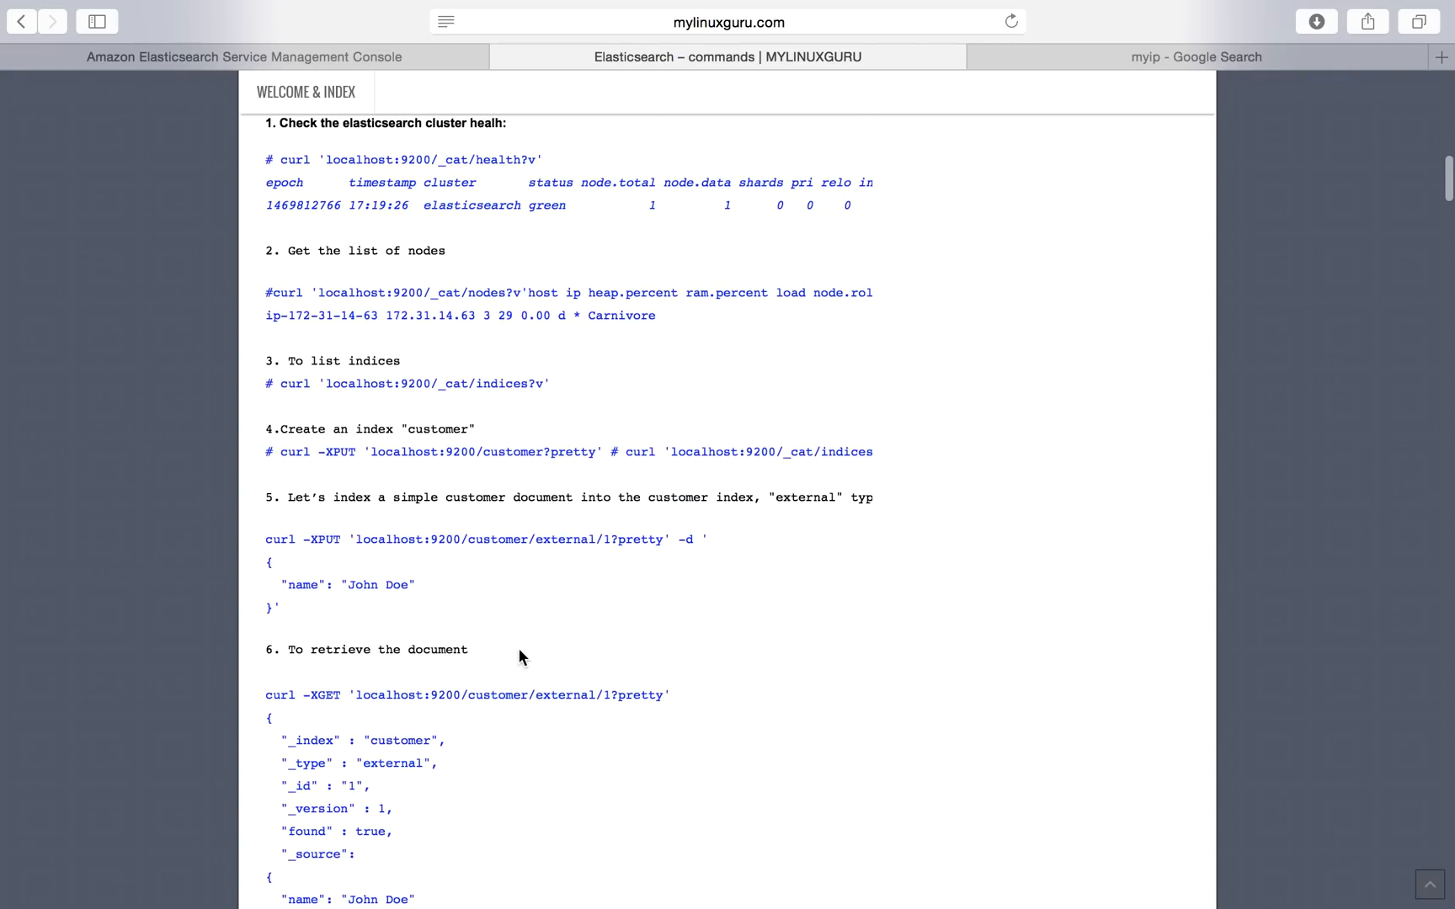
{"action": "scroll", "coordinate": [518, 657], "scroll_direction": "up", "scroll_amount": 6}
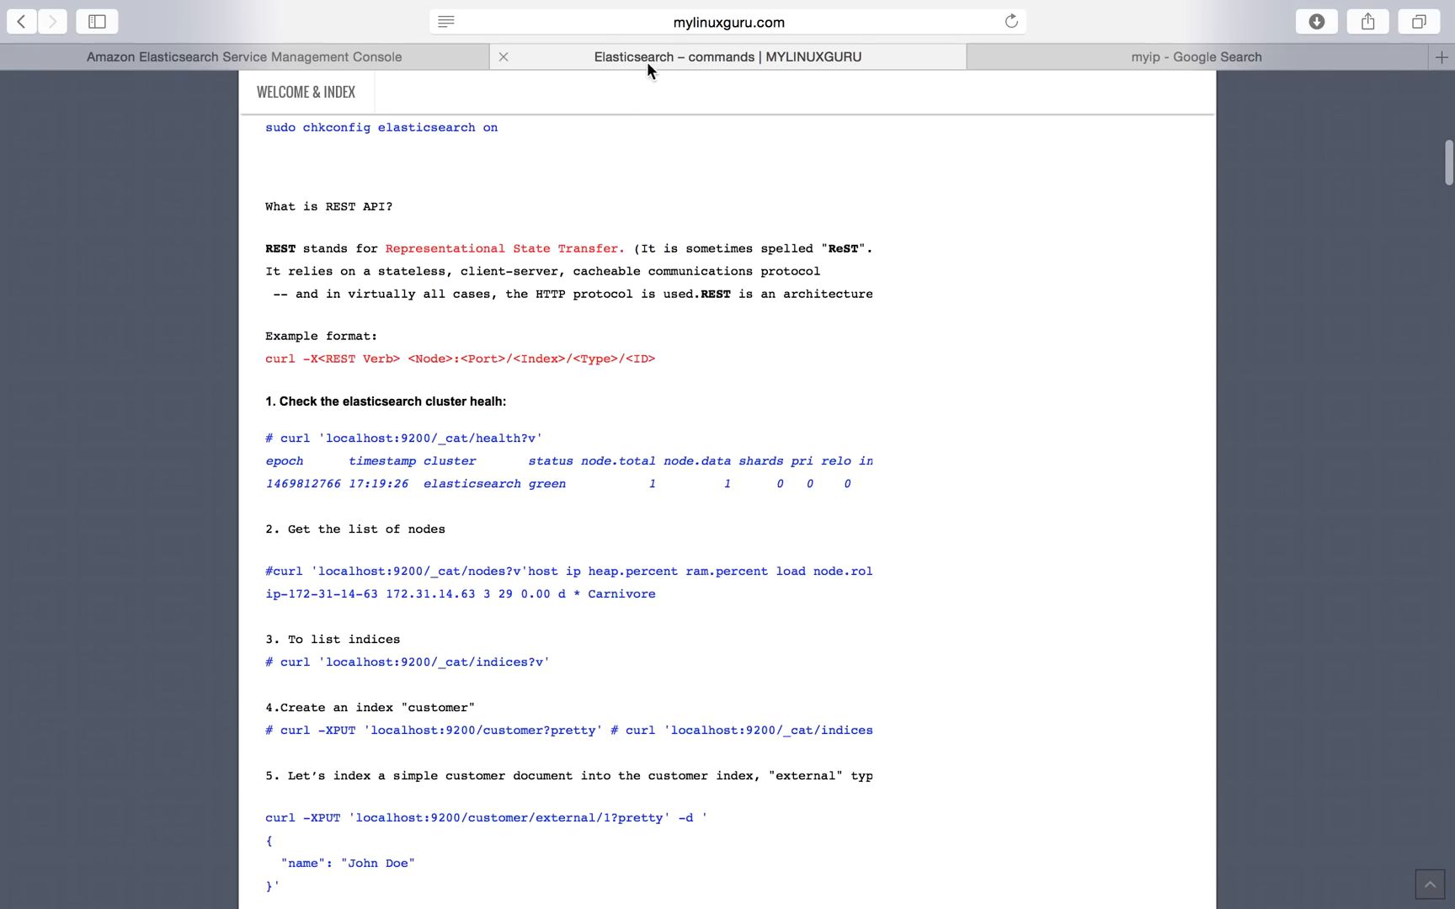
{"action": "scroll", "coordinate": [609, 573], "scroll_direction": "down", "scroll_amount": 4}
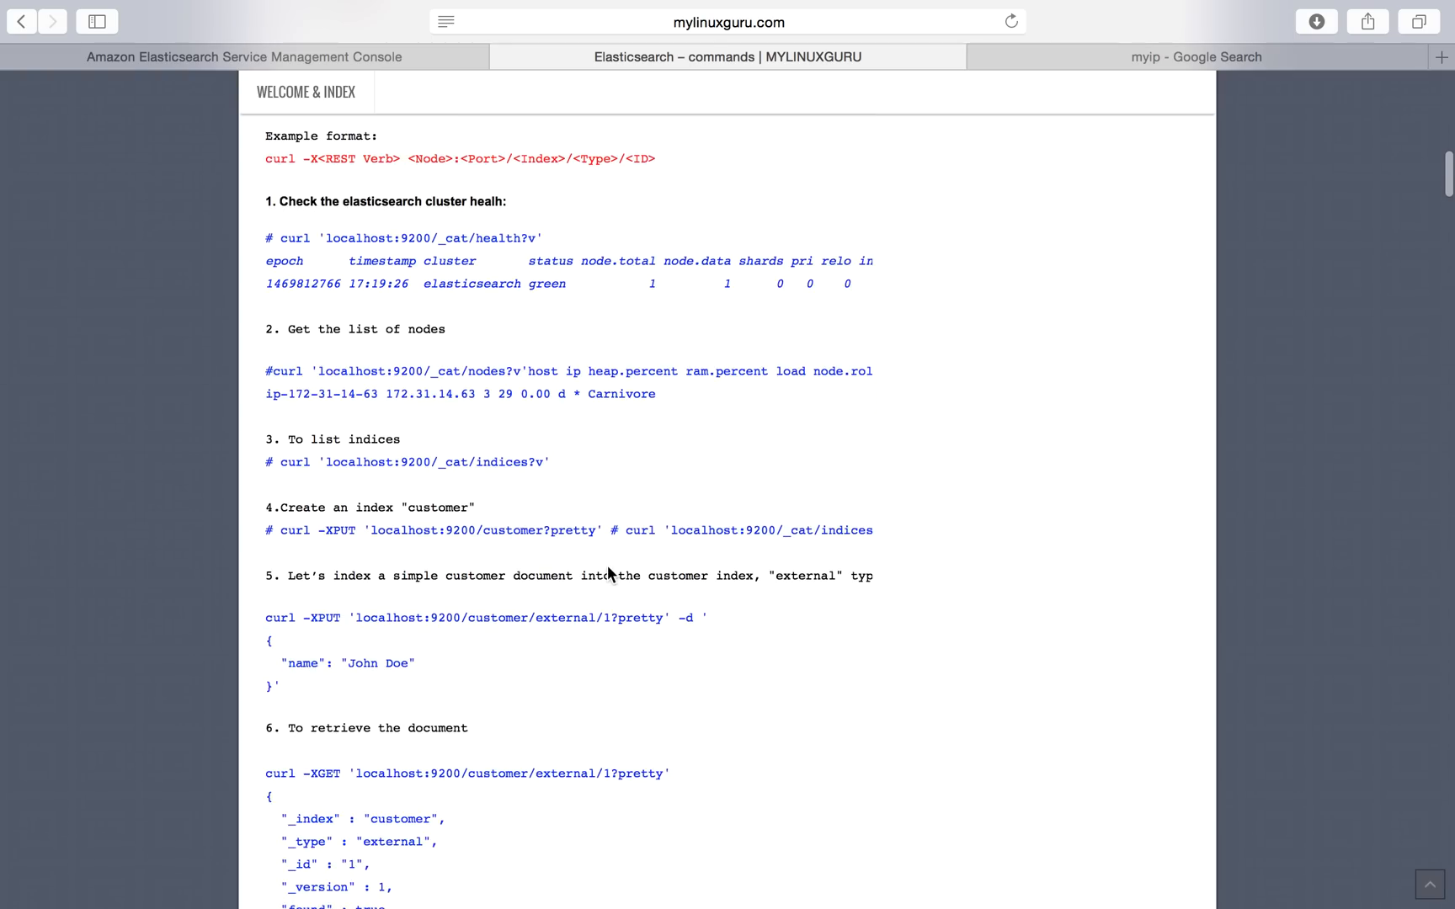
{"action": "scroll", "coordinate": [608, 573], "scroll_direction": "down", "scroll_amount": 4}
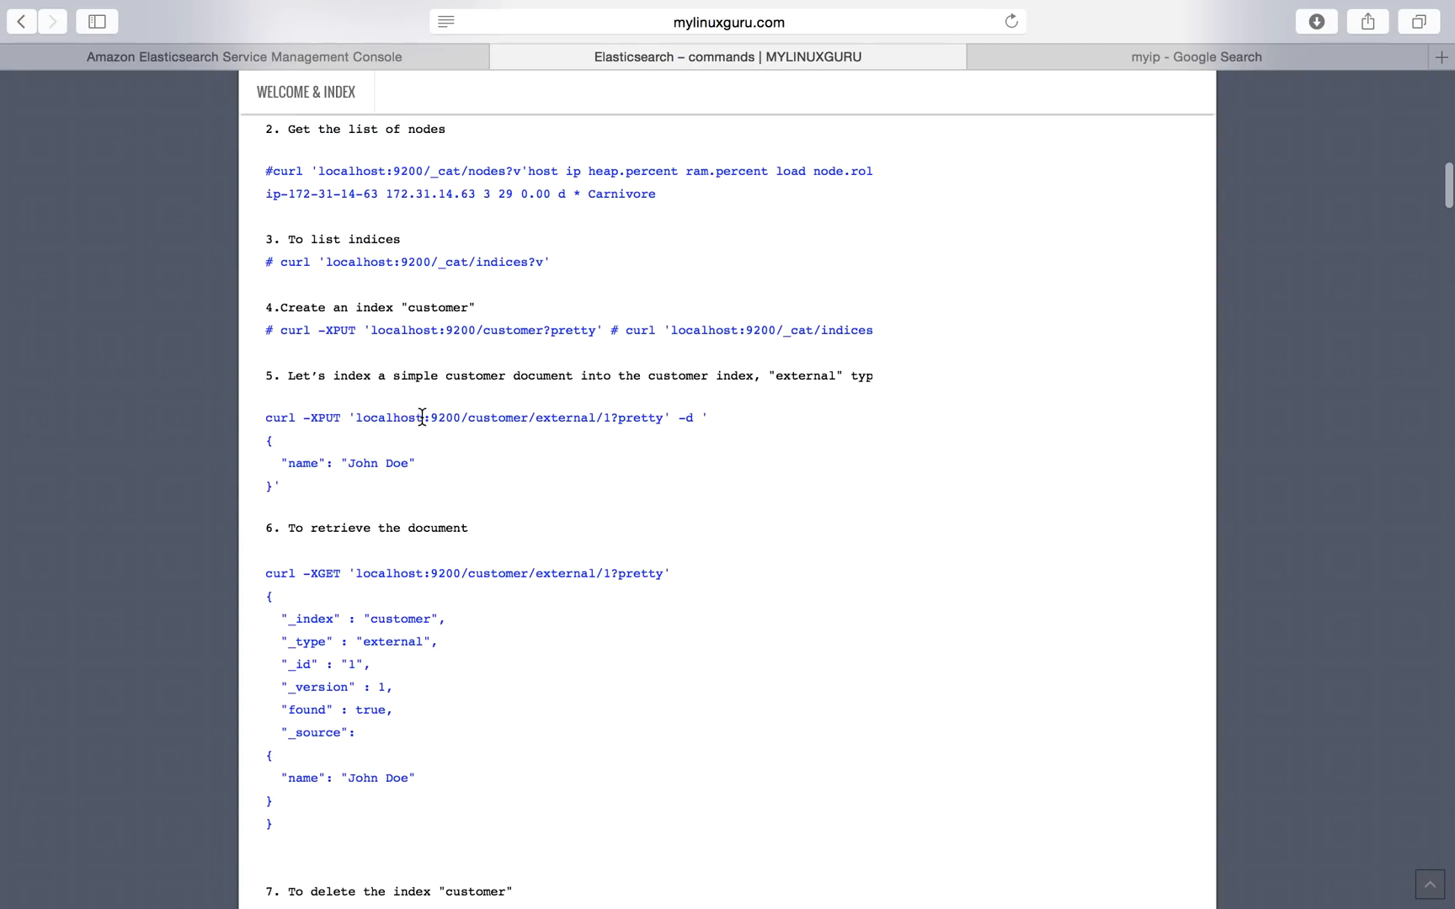
{"action": "scroll", "coordinate": [473, 584], "scroll_direction": "down", "scroll_amount": 1}
{"action": "scroll", "coordinate": [473, 593], "scroll_direction": "down", "scroll_amount": 3}
{"action": "scroll", "coordinate": [454, 447], "scroll_direction": "down", "scroll_amount": 5}
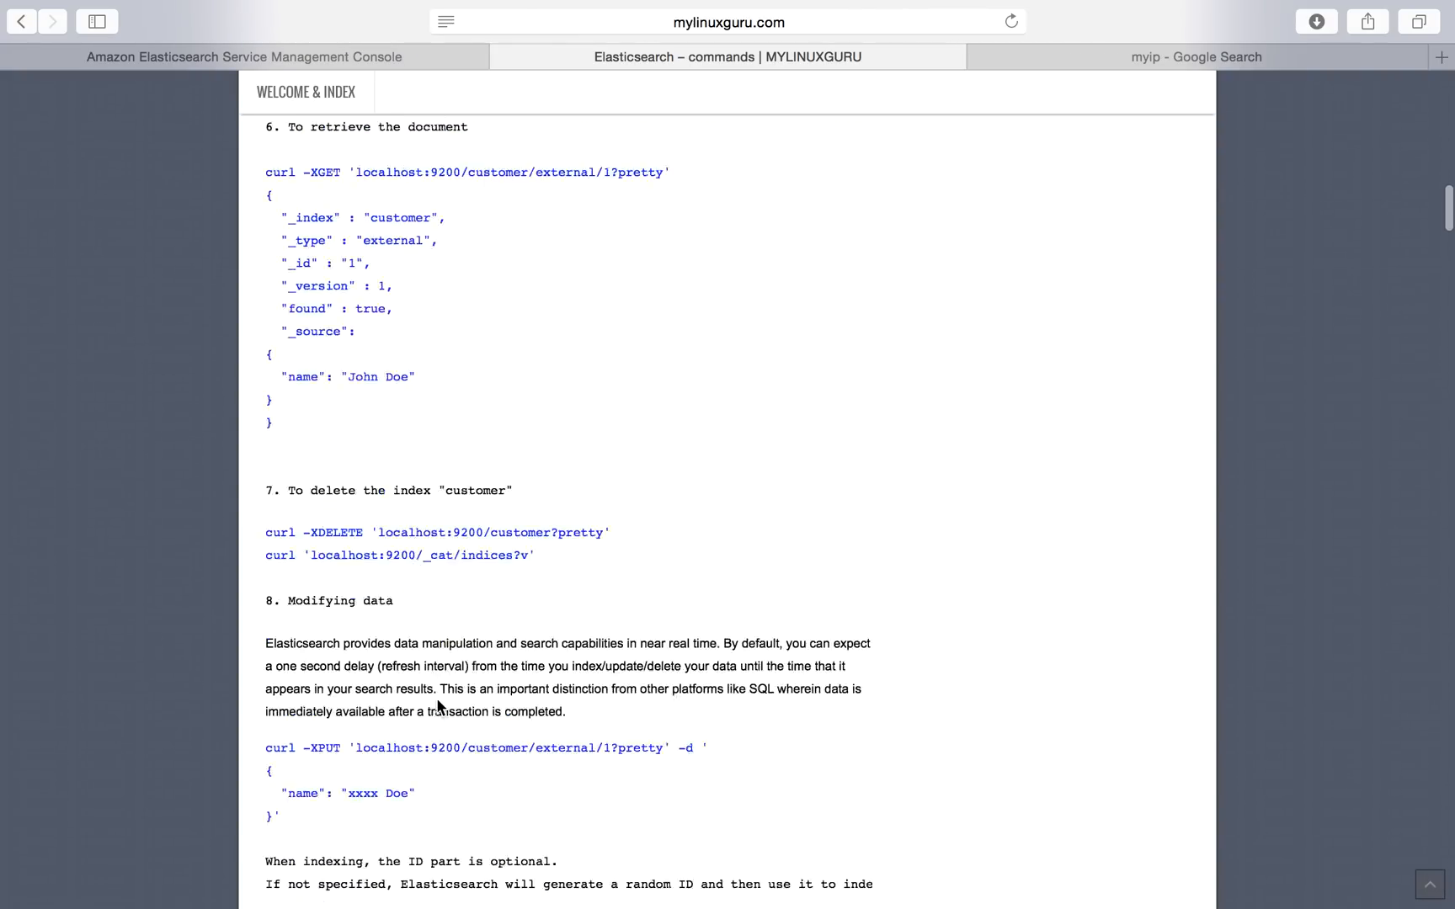
- Read the post's curl examples for deleting the customer index, modifying data, batch processing and loading the sample dataset
{"action": "scroll", "coordinate": [535, 546], "scroll_direction": "down", "scroll_amount": 4}
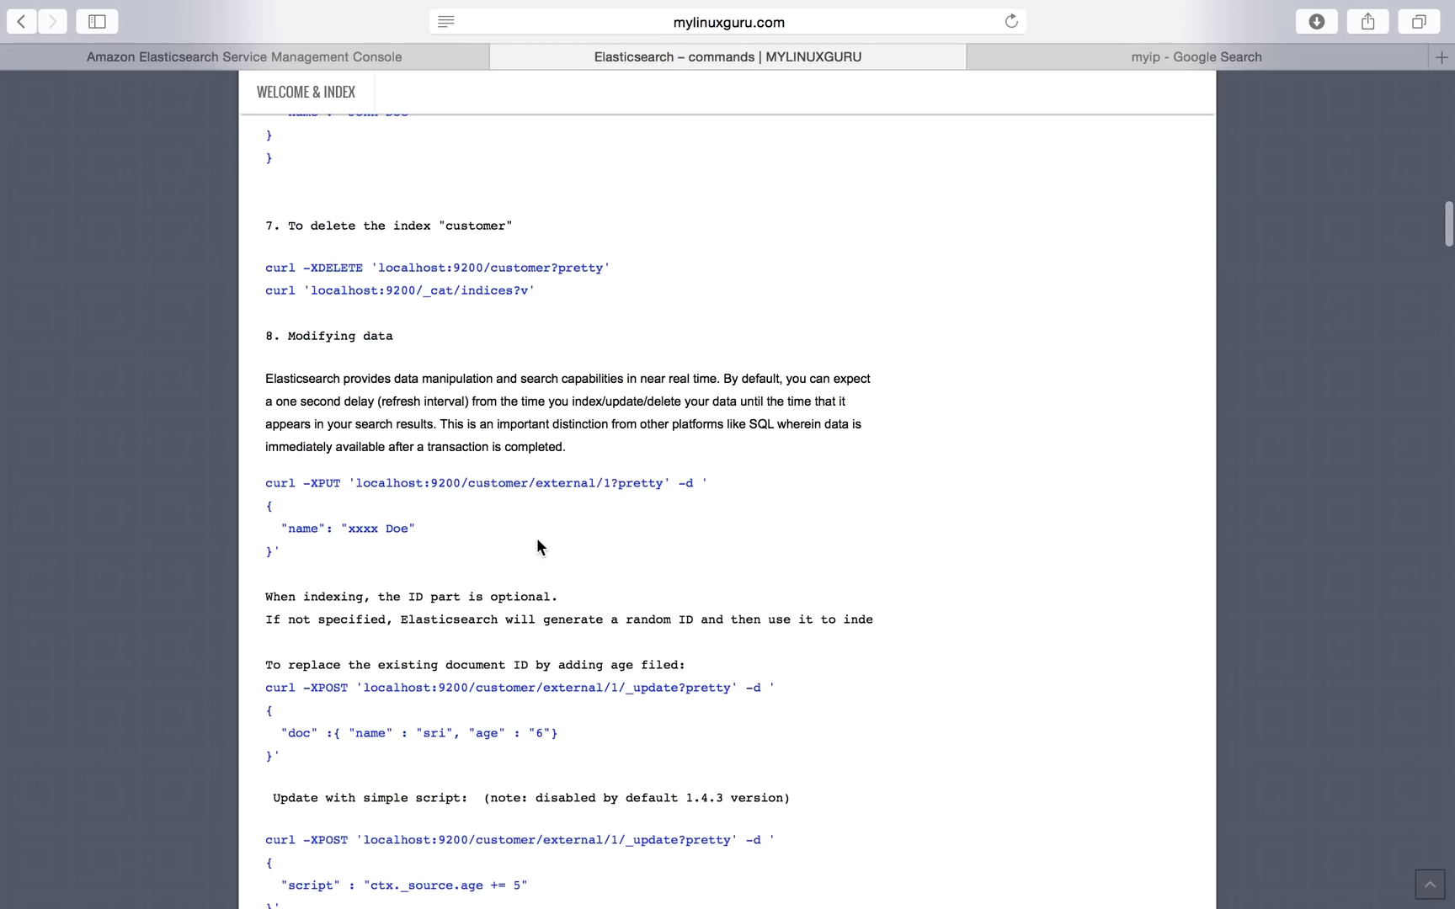
{"action": "scroll", "coordinate": [454, 589], "scroll_direction": "down", "scroll_amount": 4}
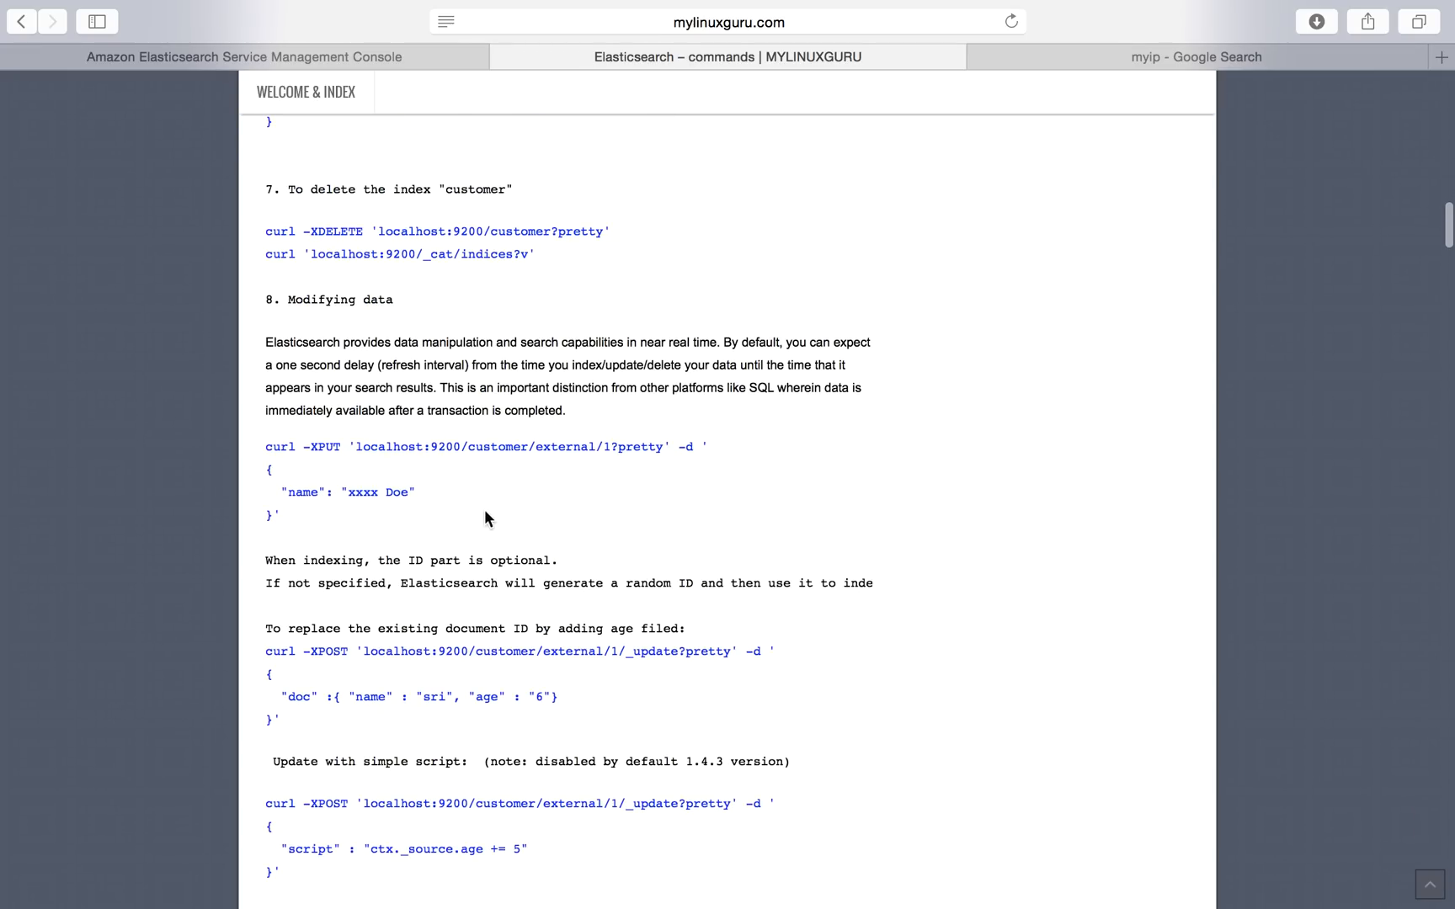
{"action": "scroll", "coordinate": [510, 589], "scroll_direction": "down", "scroll_amount": 11}
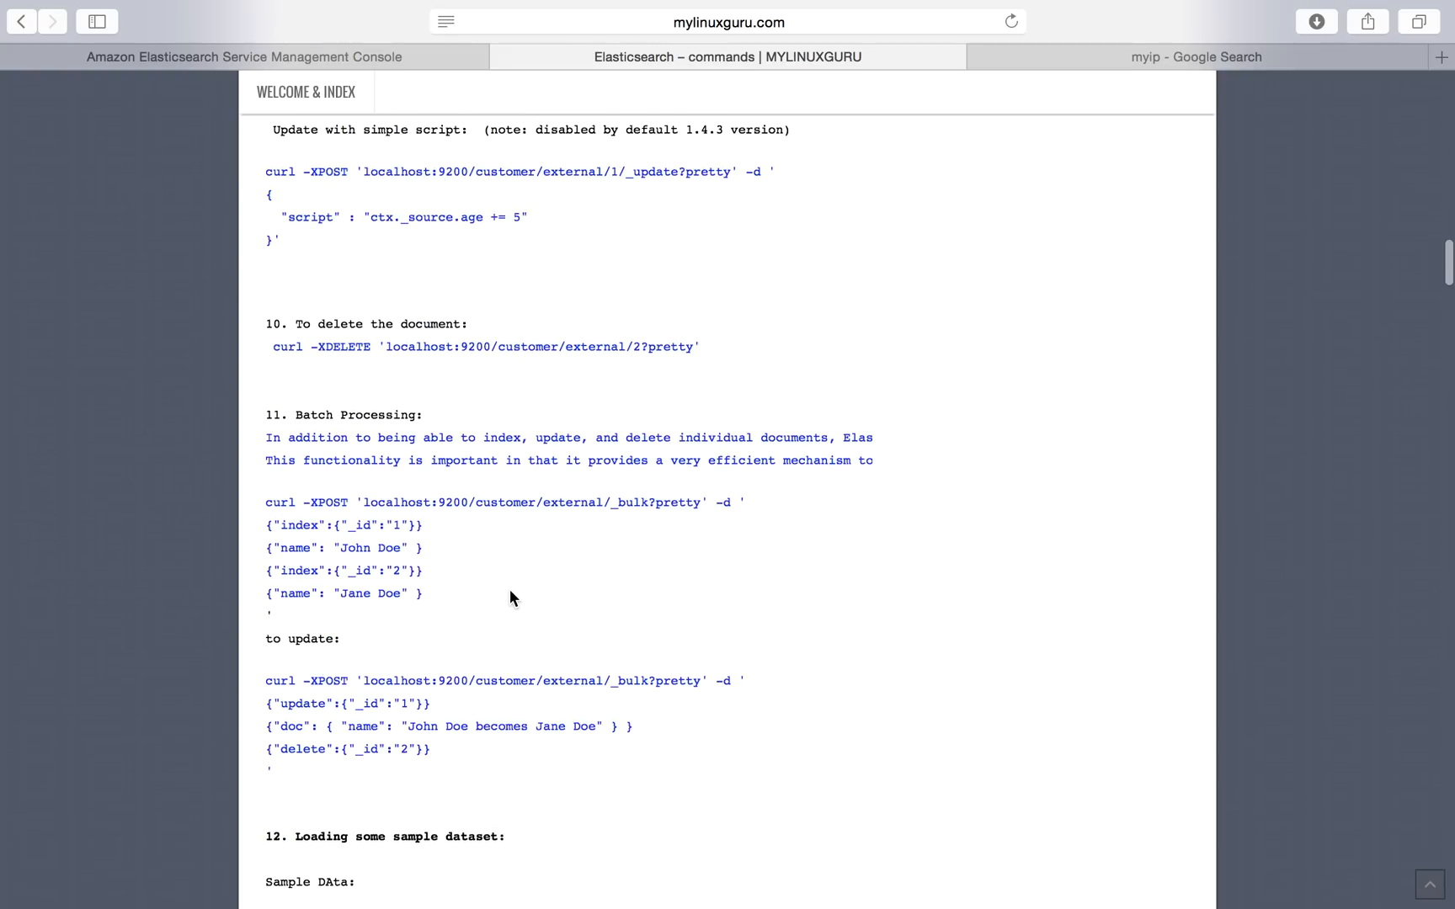
{"action": "scroll", "coordinate": [486, 589], "scroll_direction": "down", "scroll_amount": 9}
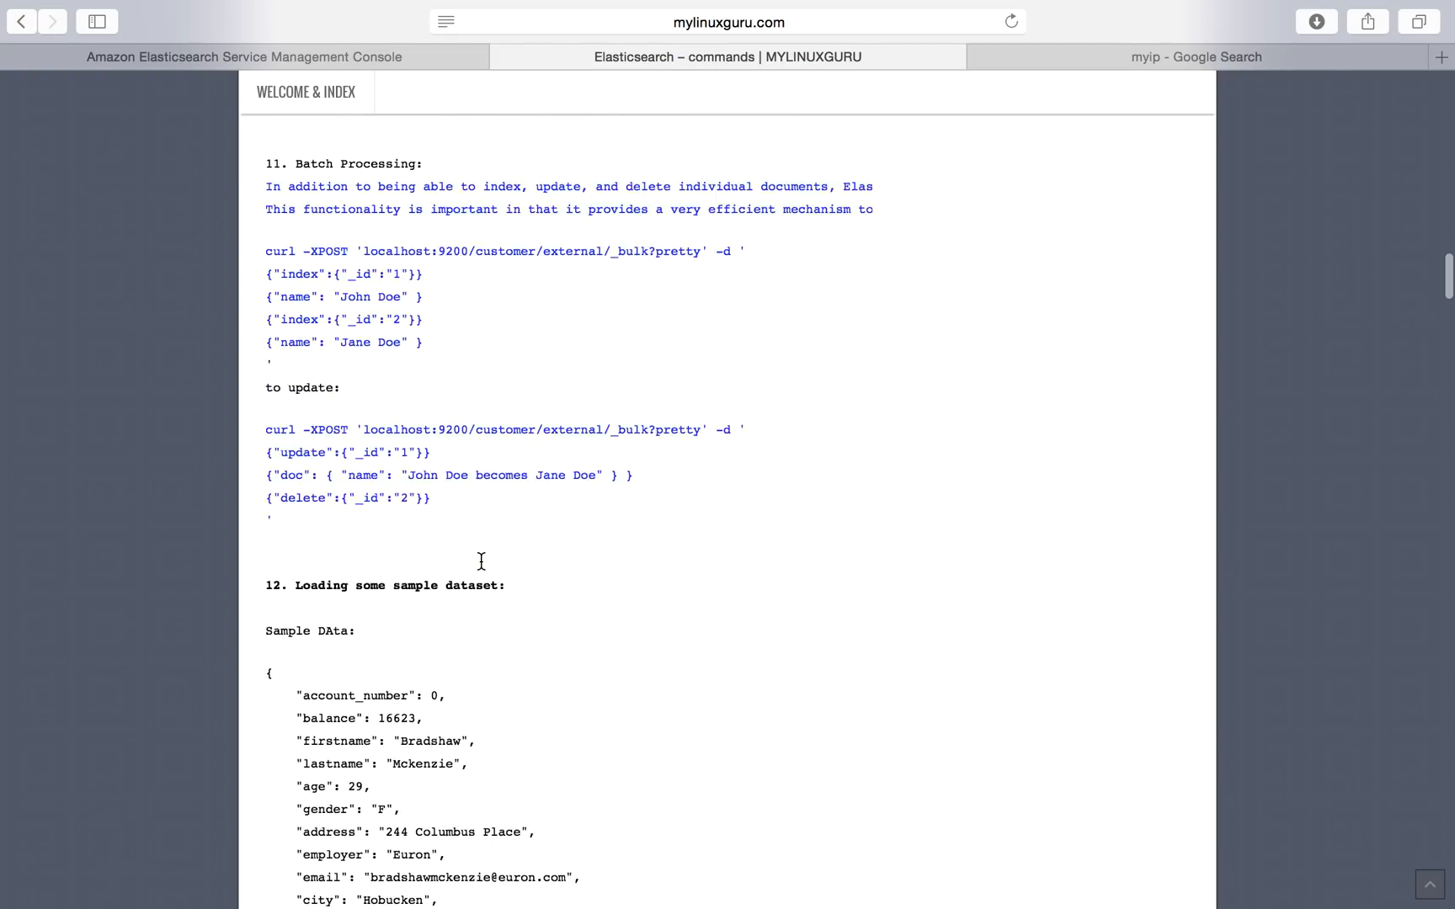
{"action": "scroll", "coordinate": [479, 560], "scroll_direction": "down", "scroll_amount": 8}
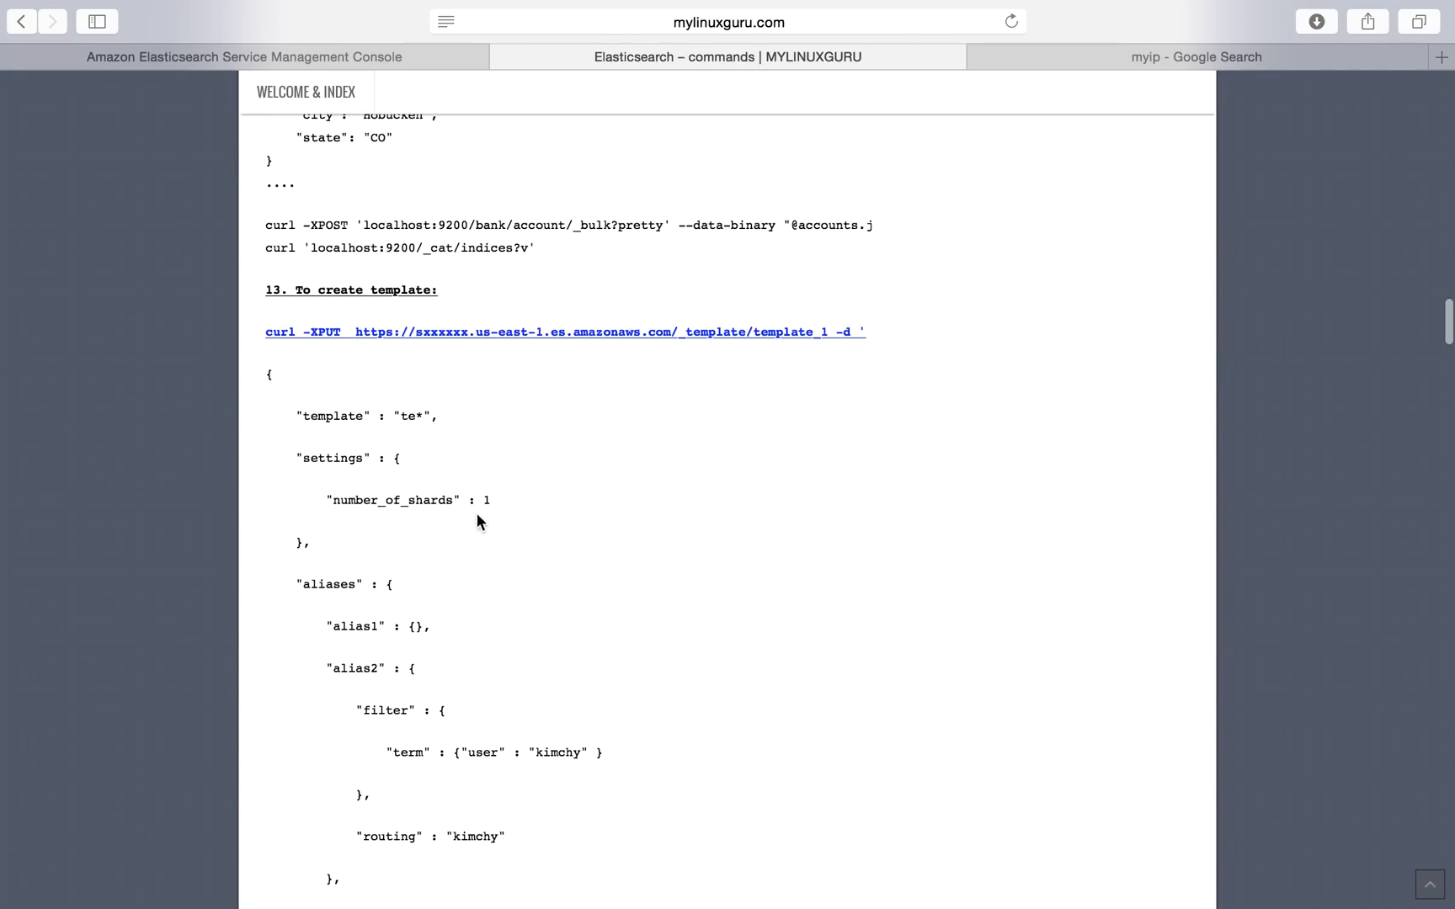
- Study the post's "To create template" example, including its template pattern, number_of_shards setting and aliases
{"action": "scroll", "coordinate": [618, 740], "scroll_direction": "down", "scroll_amount": 4}
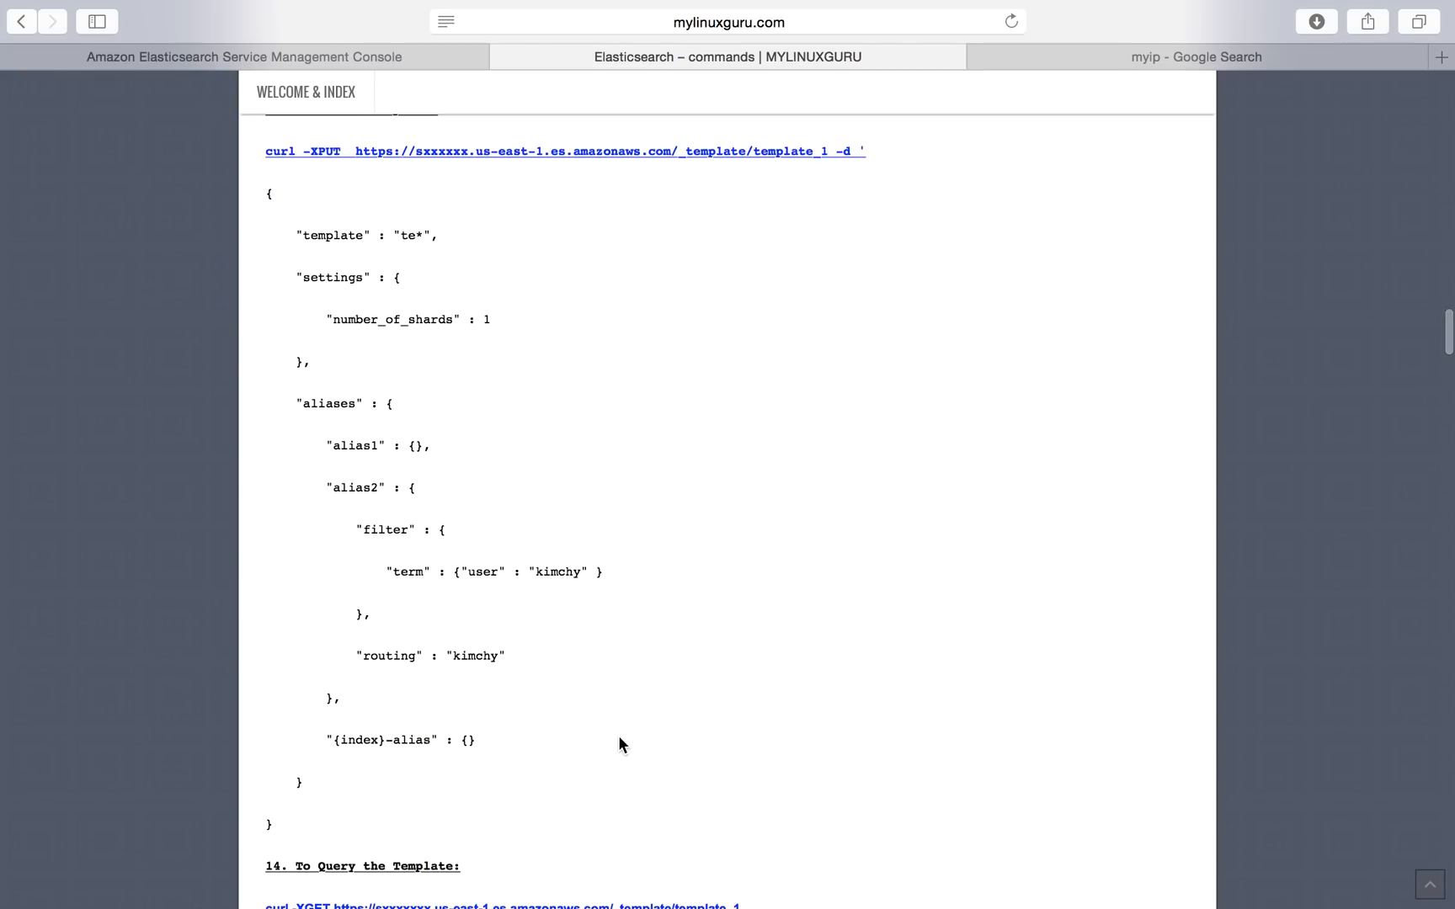
{"action": "scroll", "coordinate": [620, 738], "scroll_direction": "down", "scroll_amount": 1}
{"action": "scroll", "coordinate": [620, 745], "scroll_direction": "up", "scroll_amount": 1}
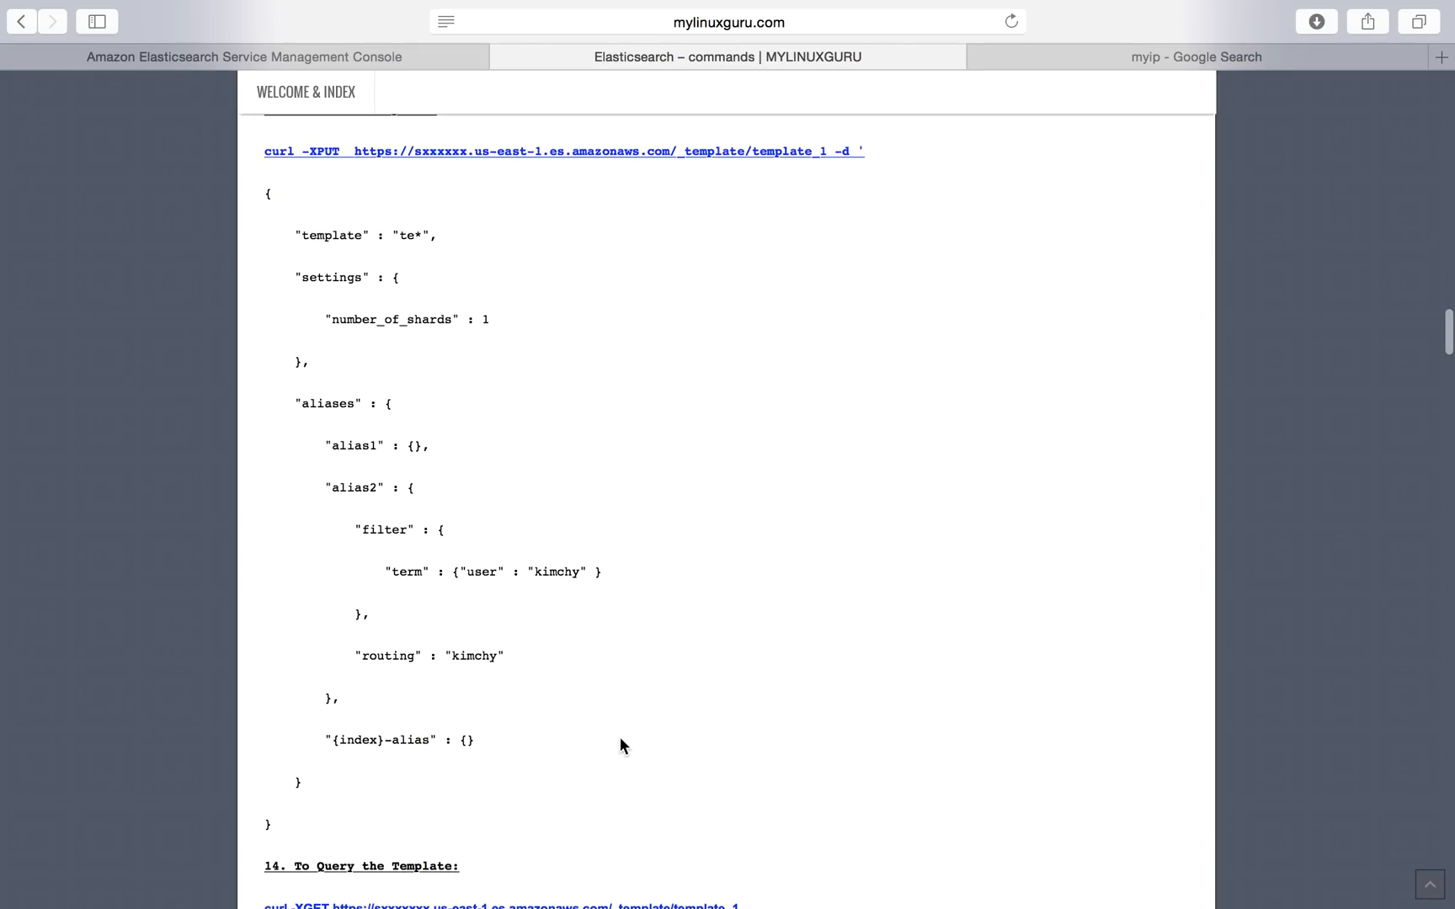
{"action": "scroll", "coordinate": [620, 741], "scroll_direction": "down", "scroll_amount": 5}
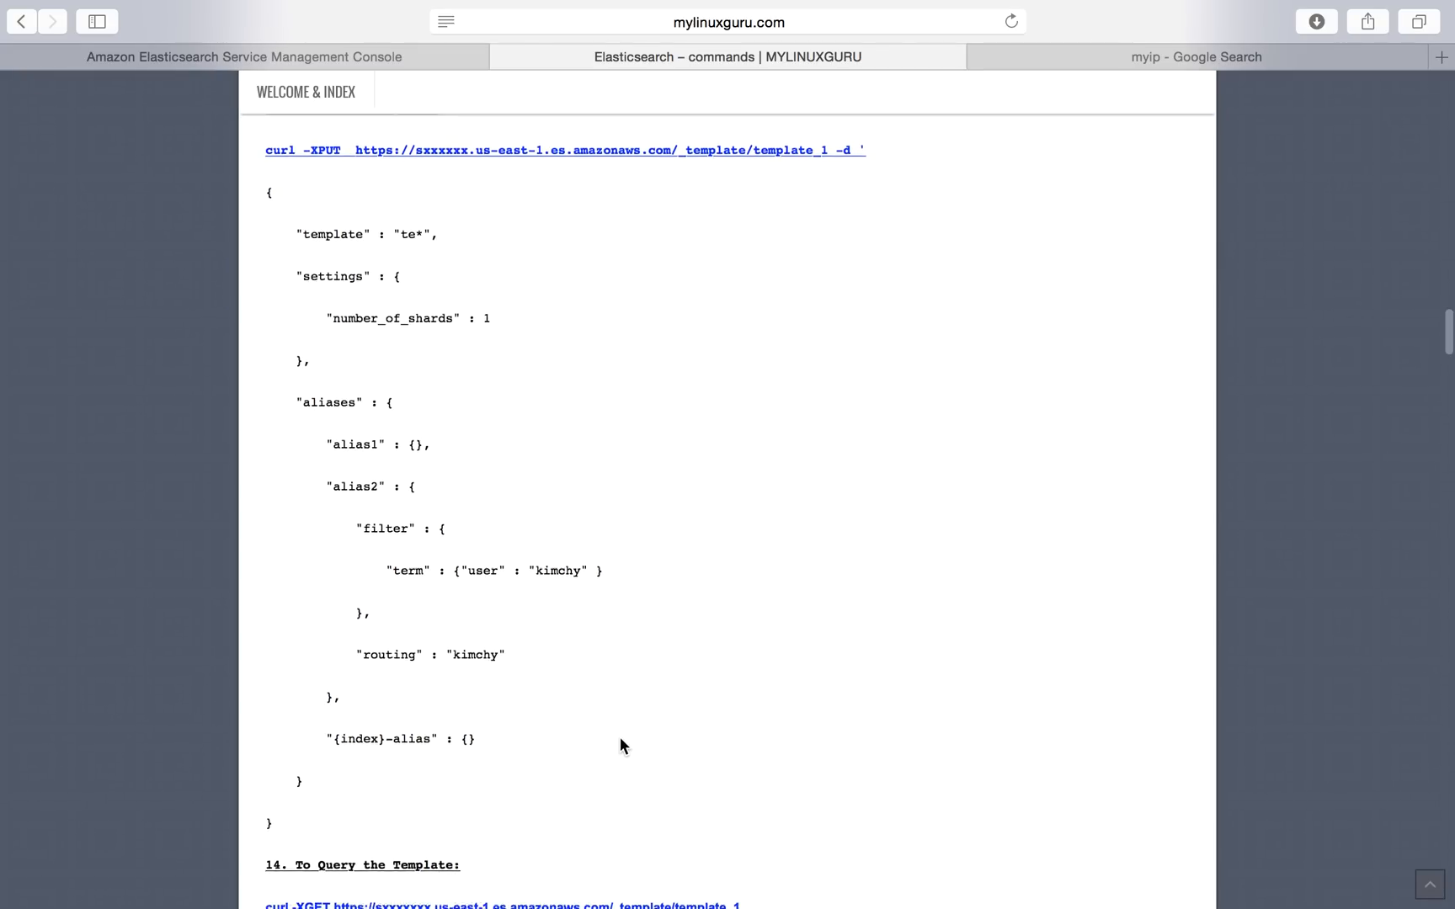
{"action": "scroll", "coordinate": [621, 742], "scroll_direction": "up", "scroll_amount": 3}
{"action": "scroll", "coordinate": [621, 747], "scroll_direction": "up", "scroll_amount": 5}
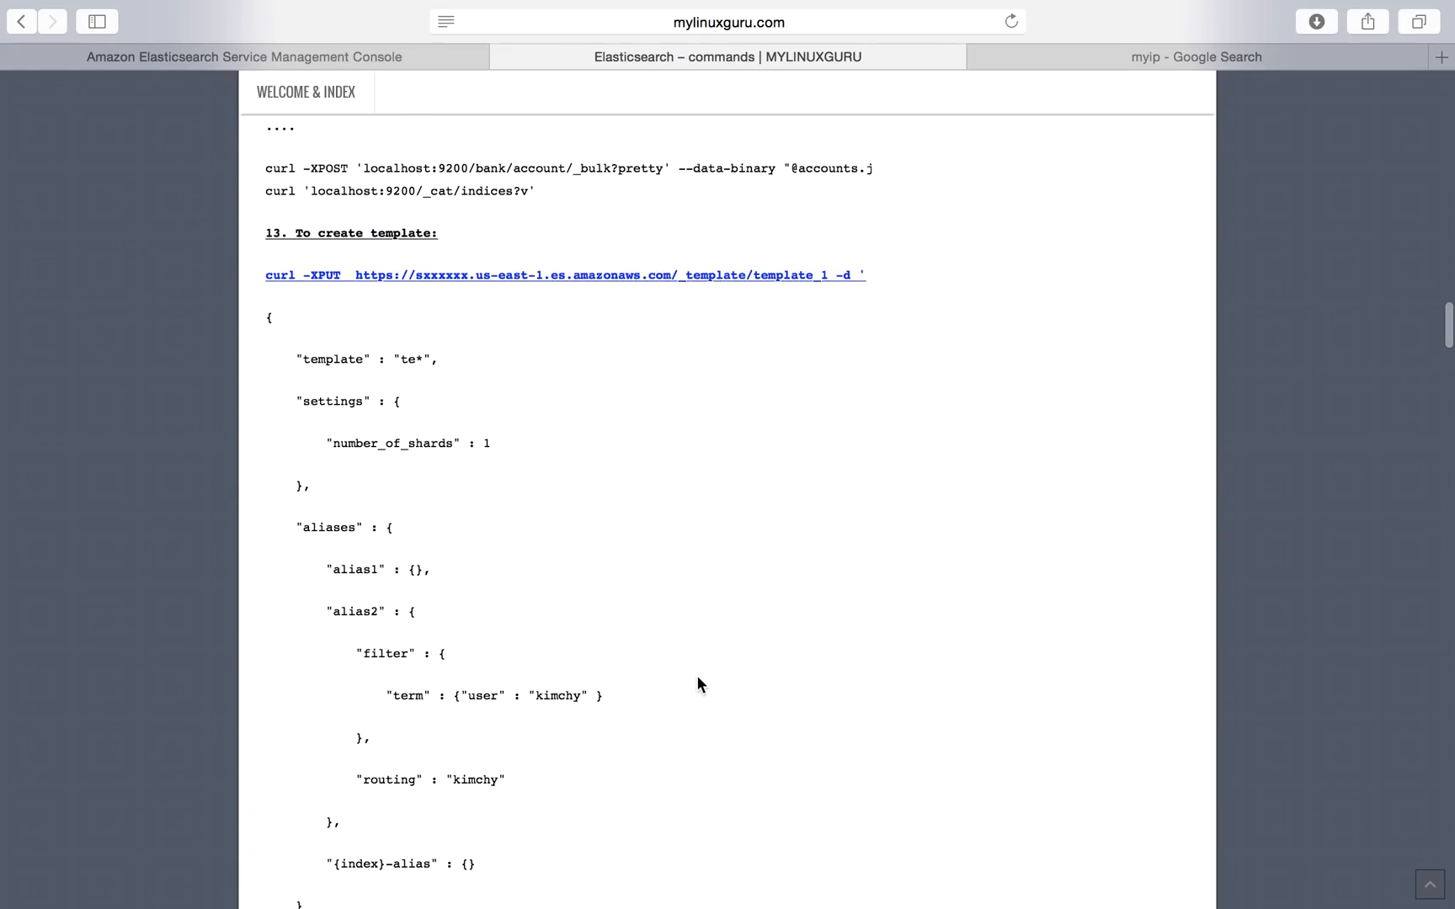
{"action": "scroll", "coordinate": [697, 676], "scroll_direction": "down", "scroll_amount": 6}
{"action": "scroll", "coordinate": [698, 677], "scroll_direction": "up", "scroll_amount": 4}
{"action": "scroll", "coordinate": [698, 678], "scroll_direction": "down", "scroll_amount": 1}
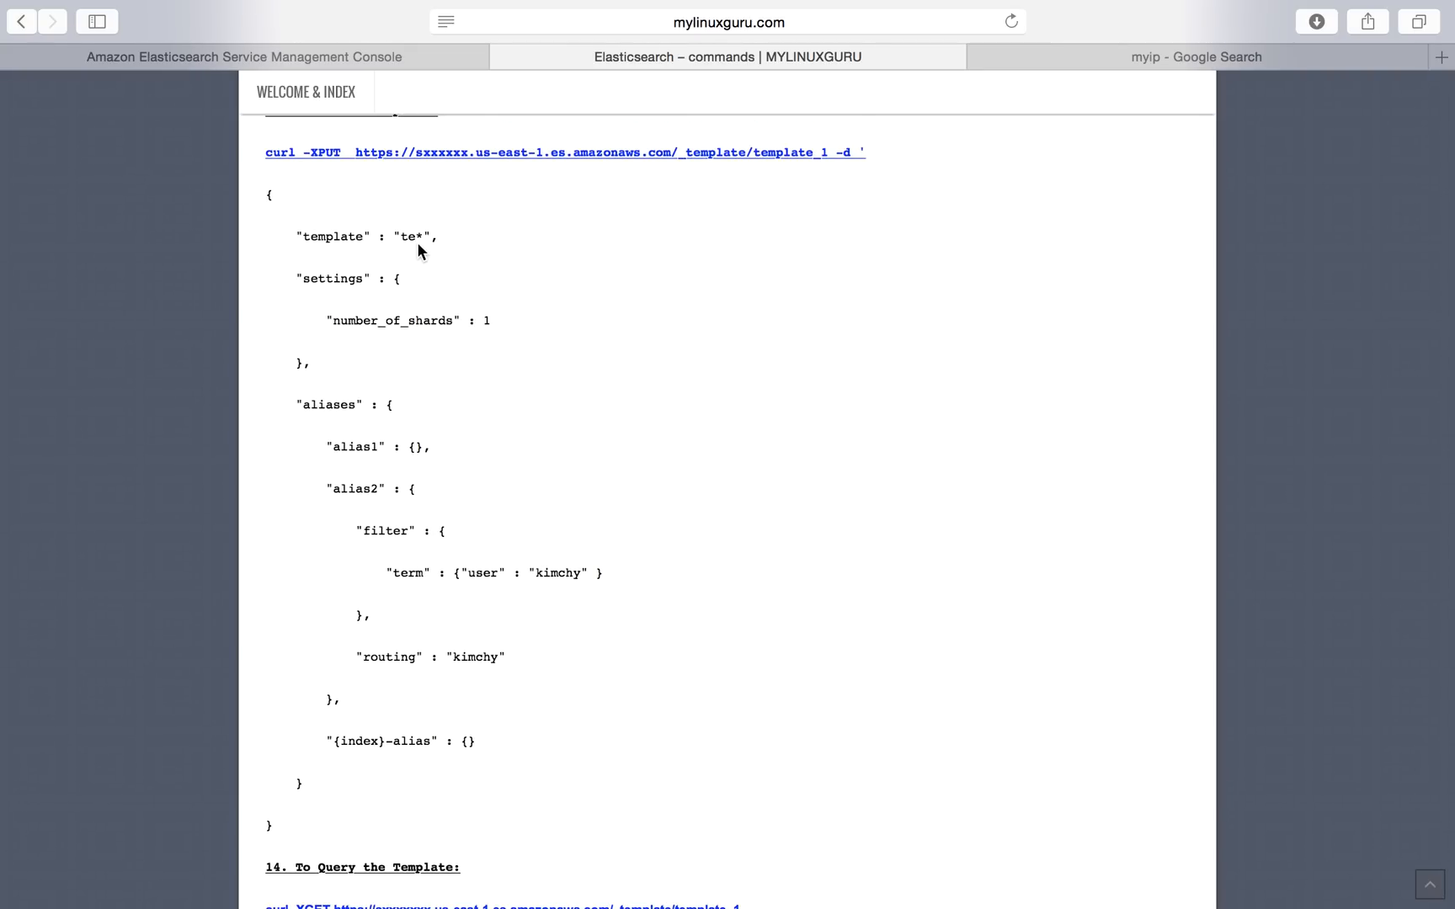
- Skim the post's remaining search, query DSL, filter and "Some more Examples" commands, and return to the post's beginning
{"action": "scroll", "coordinate": [522, 723], "scroll_direction": "down", "scroll_amount": 15}
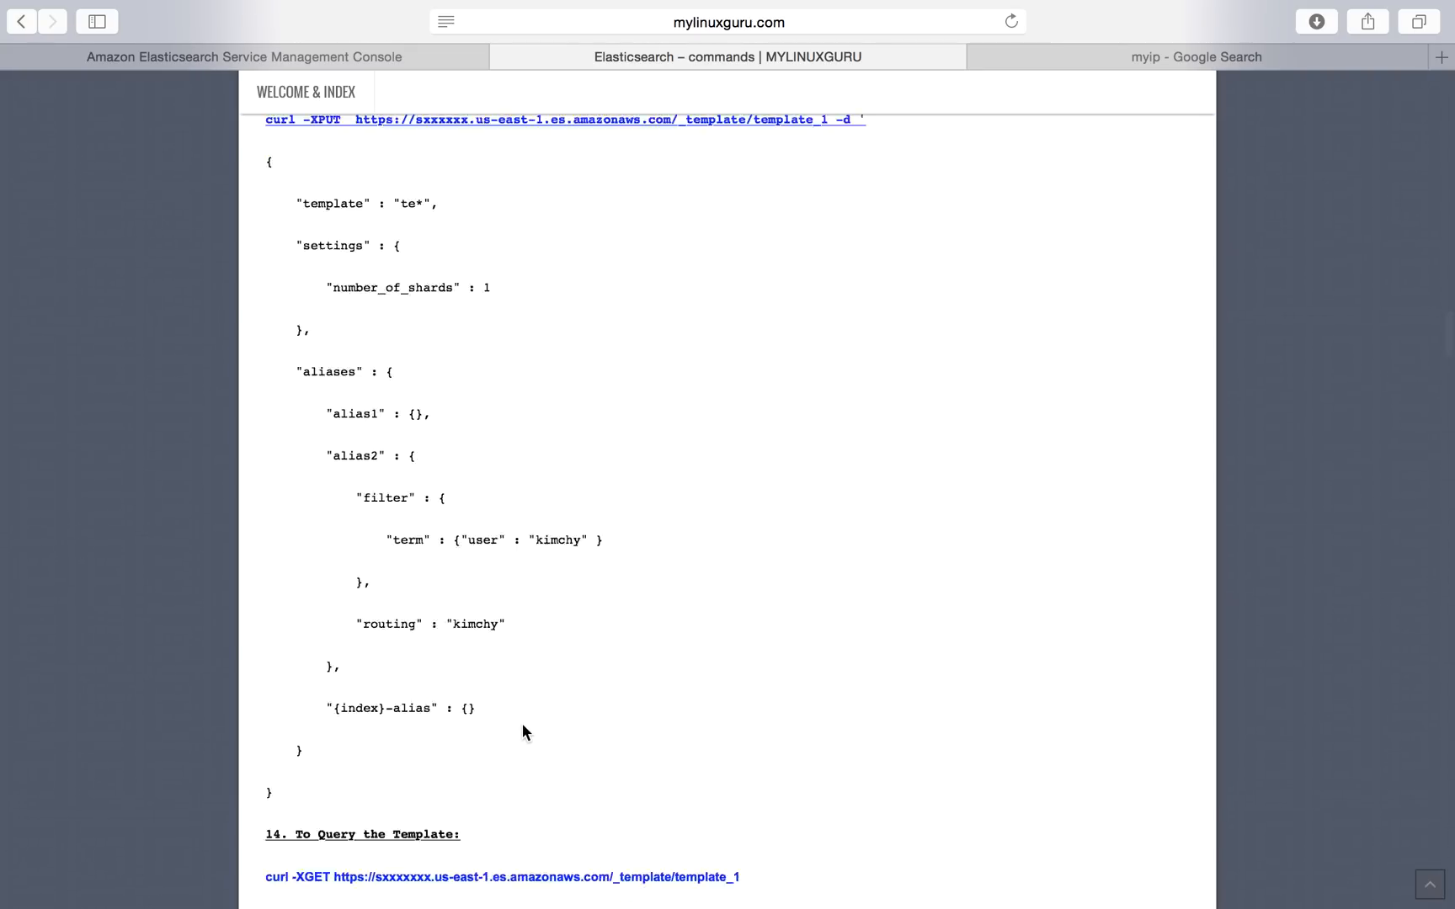
{"action": "scroll", "coordinate": [522, 724], "scroll_direction": "down", "scroll_amount": 15}
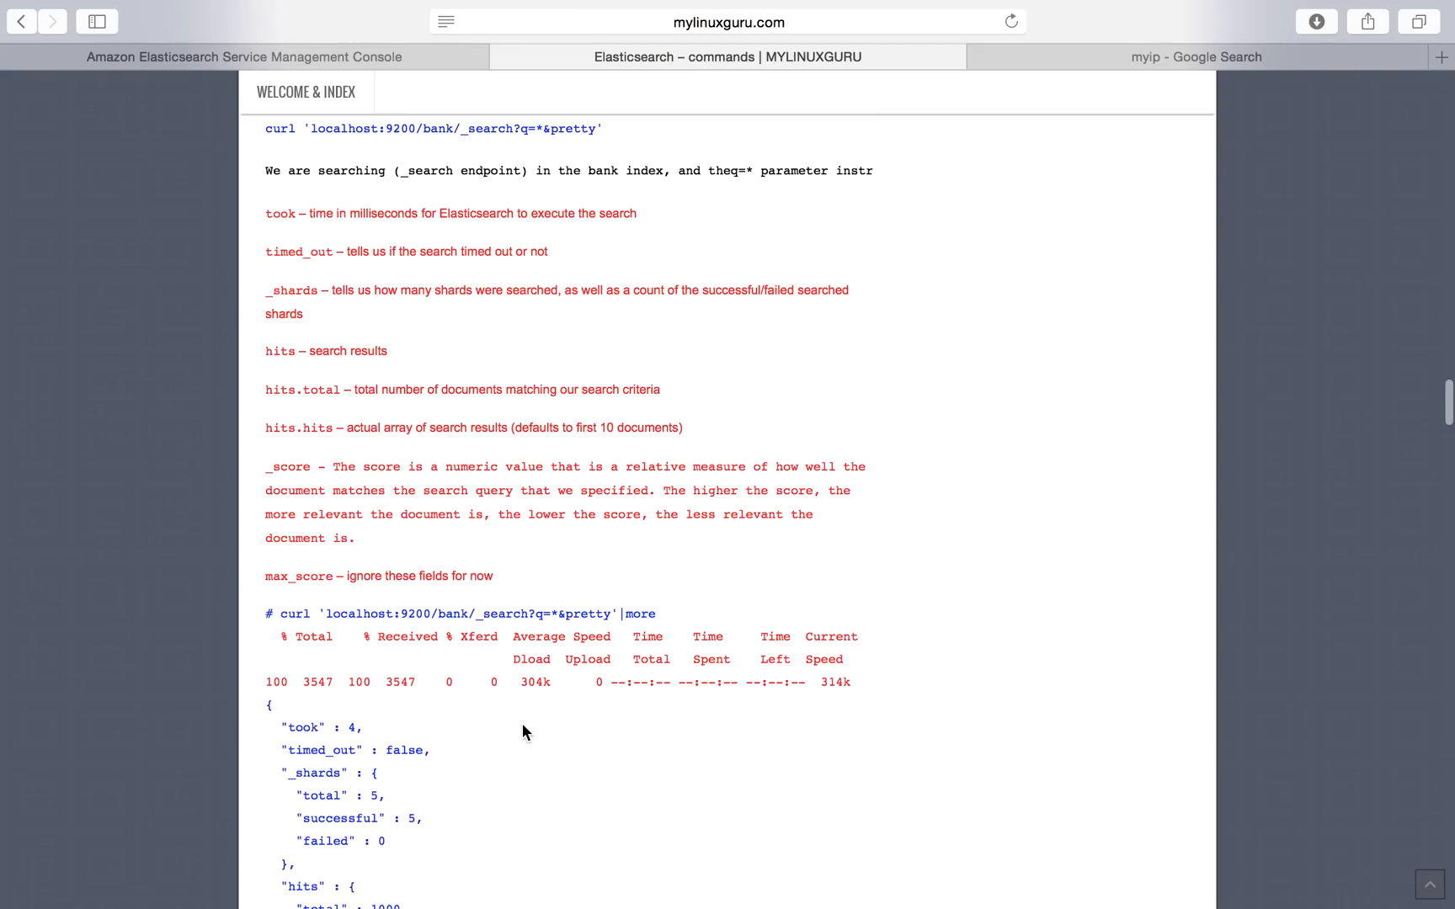
{"action": "scroll", "coordinate": [522, 724], "scroll_direction": "down", "scroll_amount": 15}
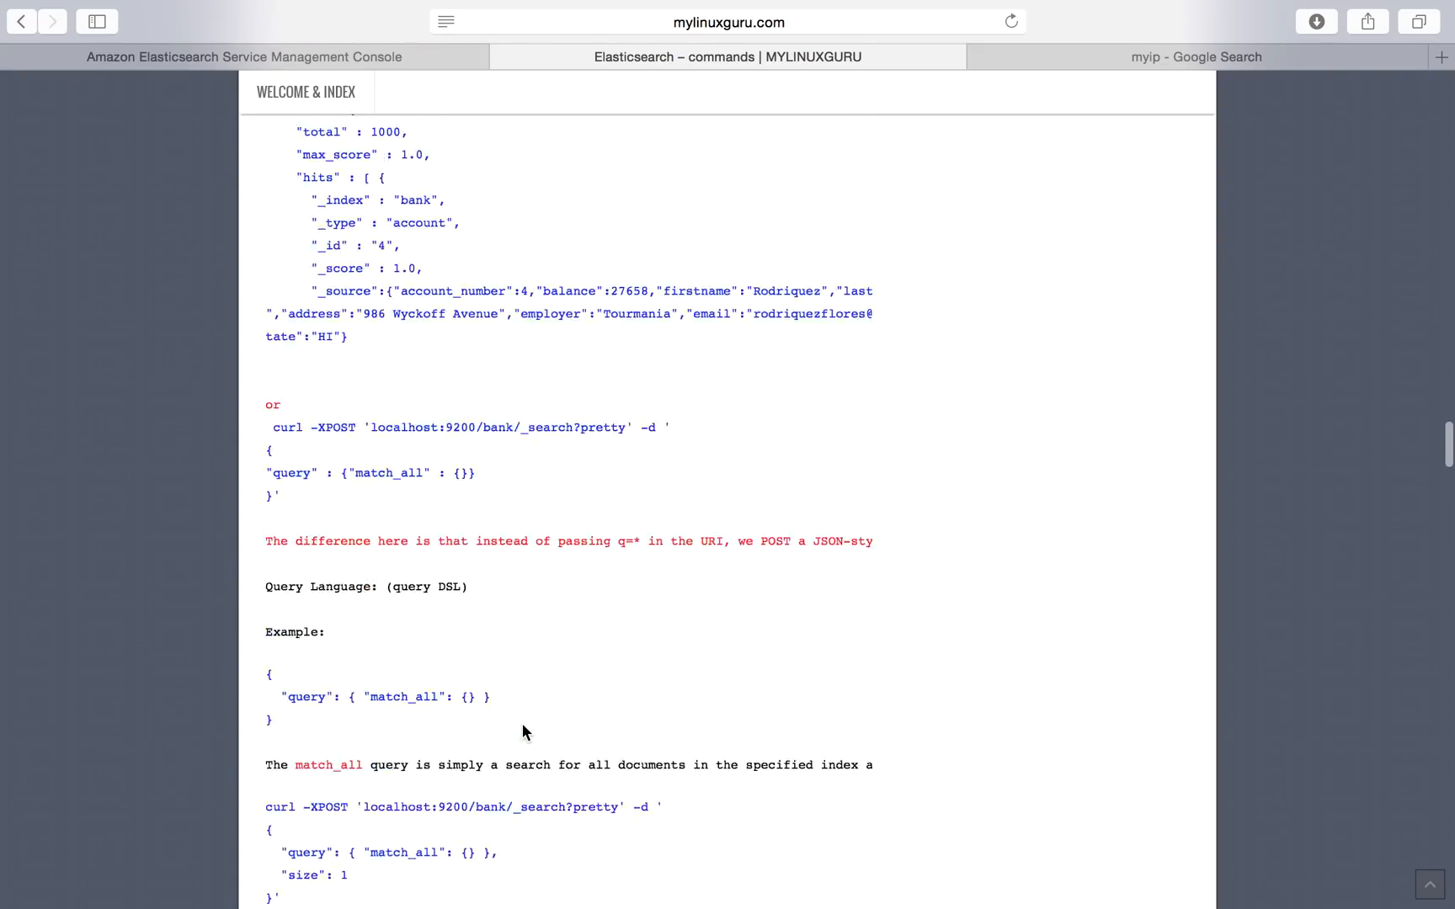
{"action": "scroll", "coordinate": [522, 729], "scroll_direction": "down", "scroll_amount": 15}
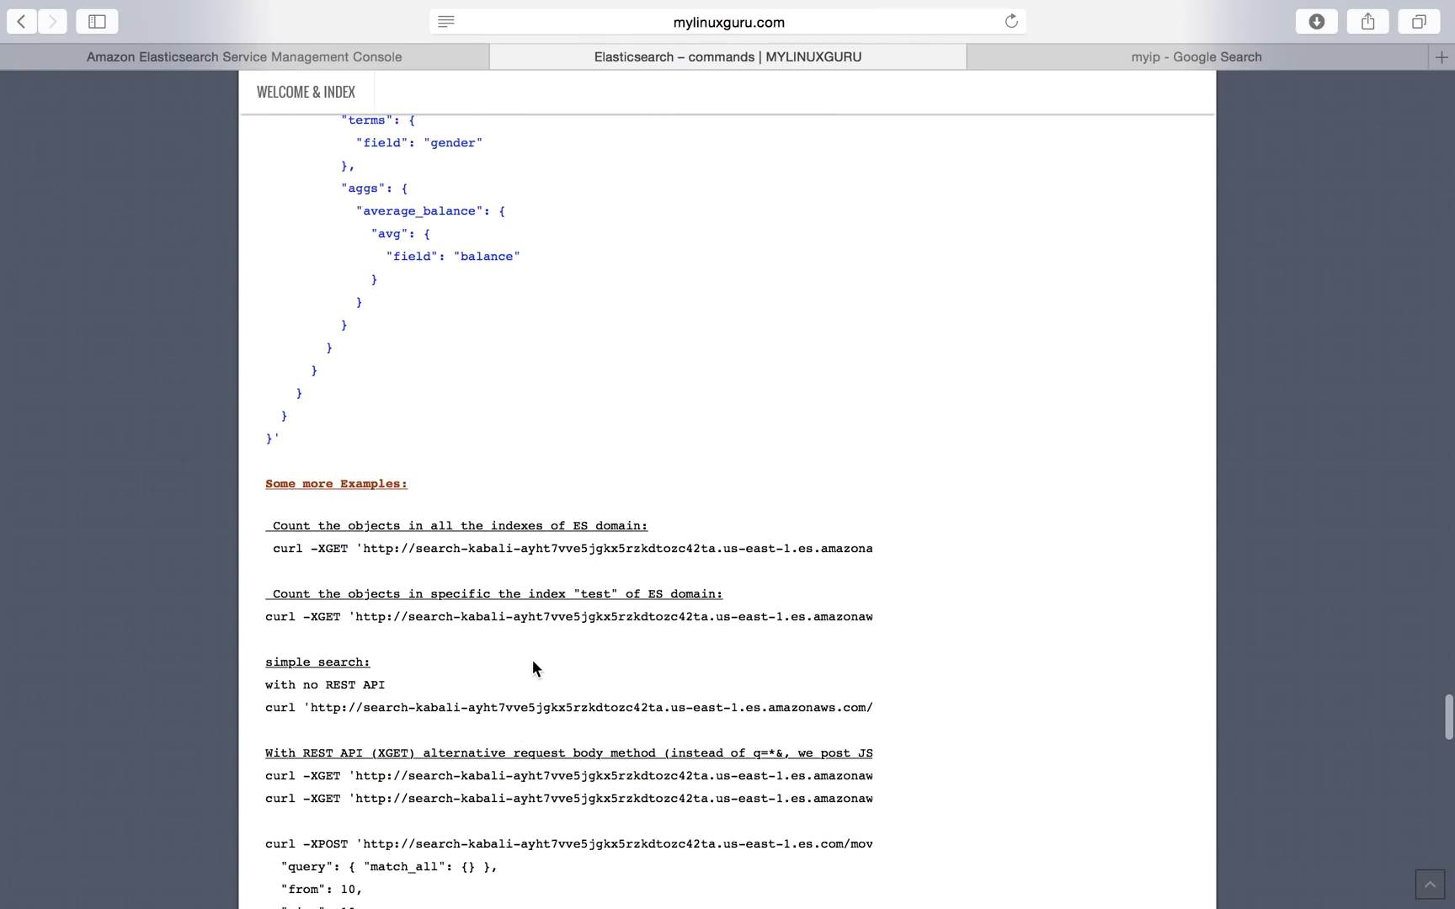
{"action": "scroll", "coordinate": [704, 563], "scroll_direction": "down", "scroll_amount": 9}
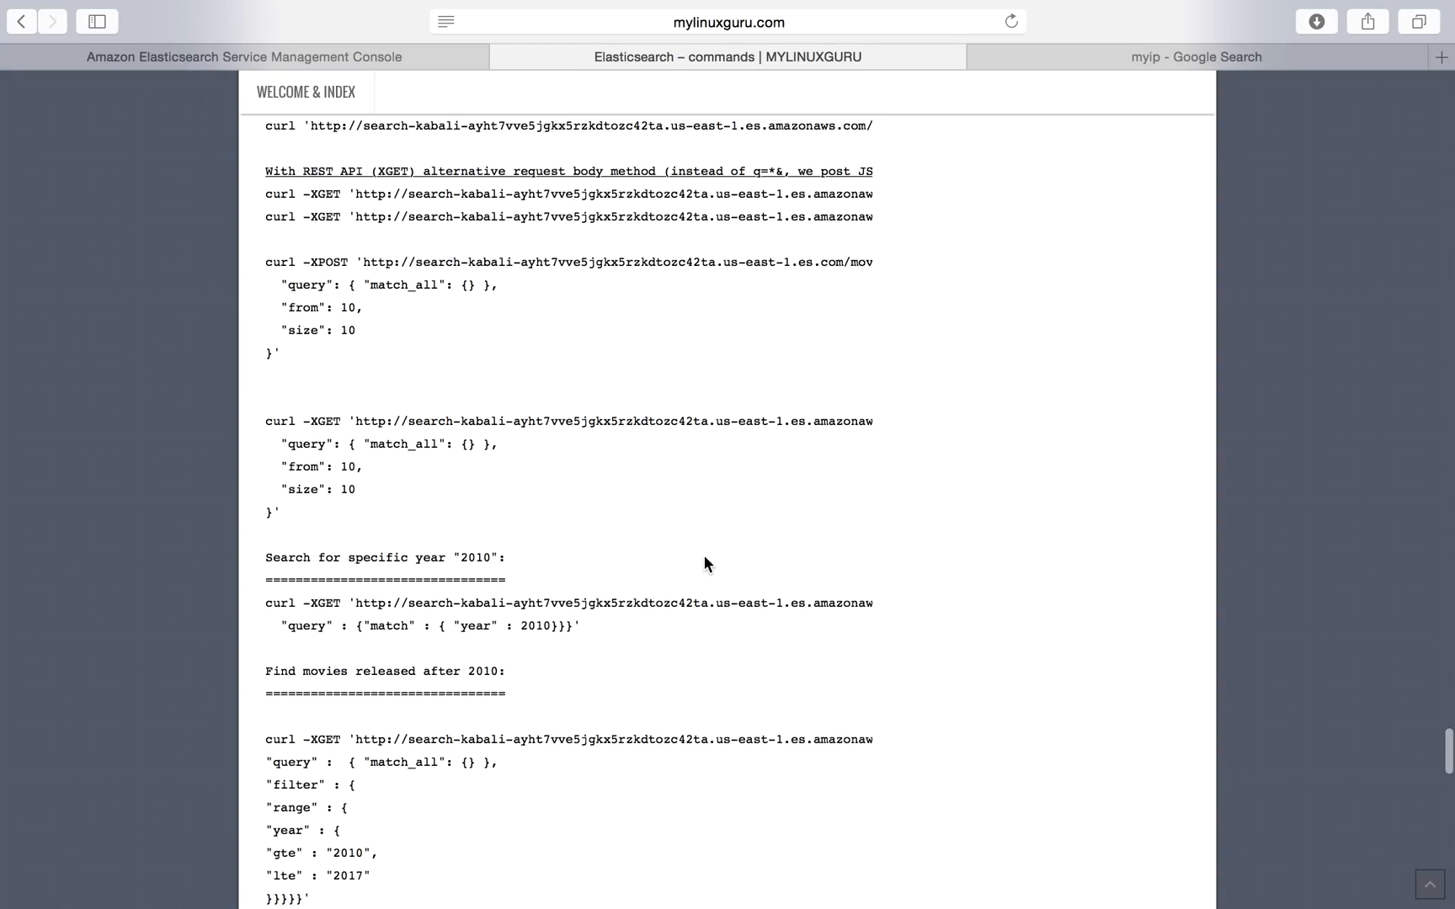
{"action": "scroll", "coordinate": [704, 557], "scroll_direction": "up", "scroll_amount": 20}
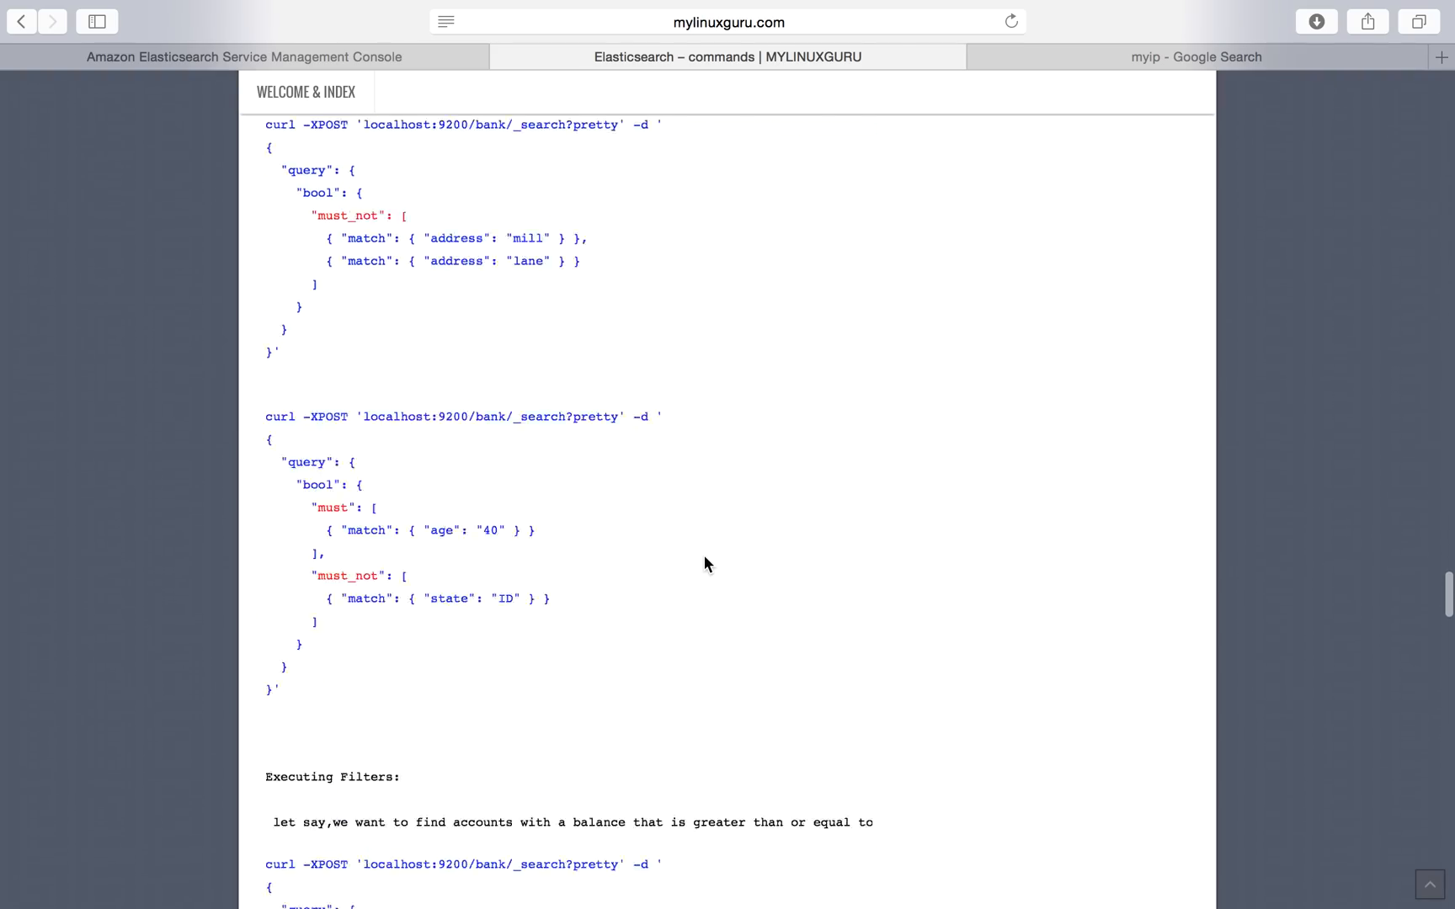
{"action": "scroll", "coordinate": [705, 571], "scroll_direction": "up", "scroll_amount": 20}
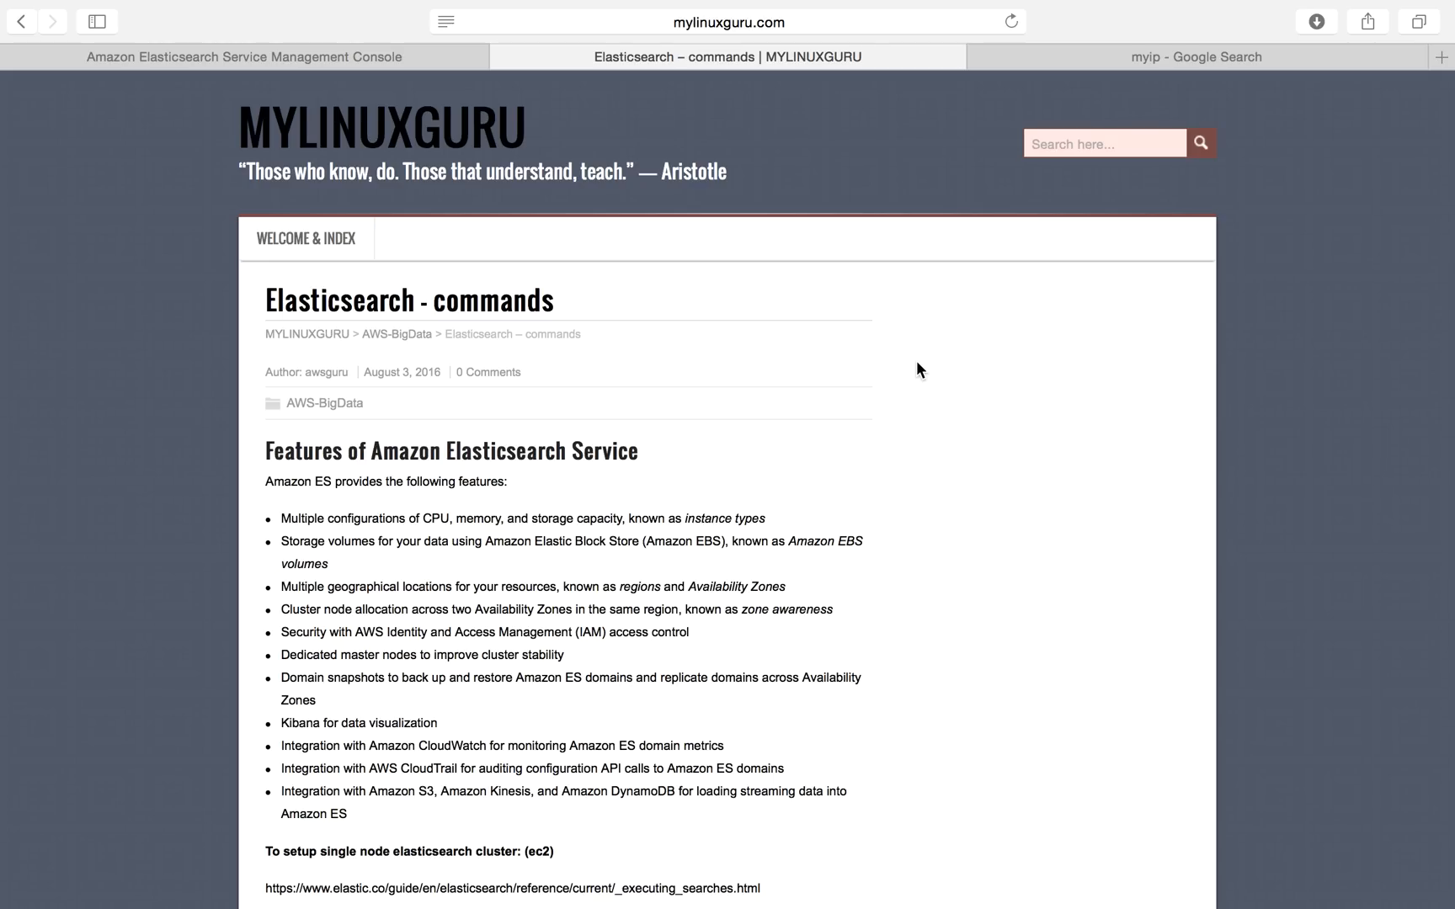
- Return to the awsguru domain in the AWS console and refresh its list of indices
{"action": "left_click", "coordinate": [276, 59]}
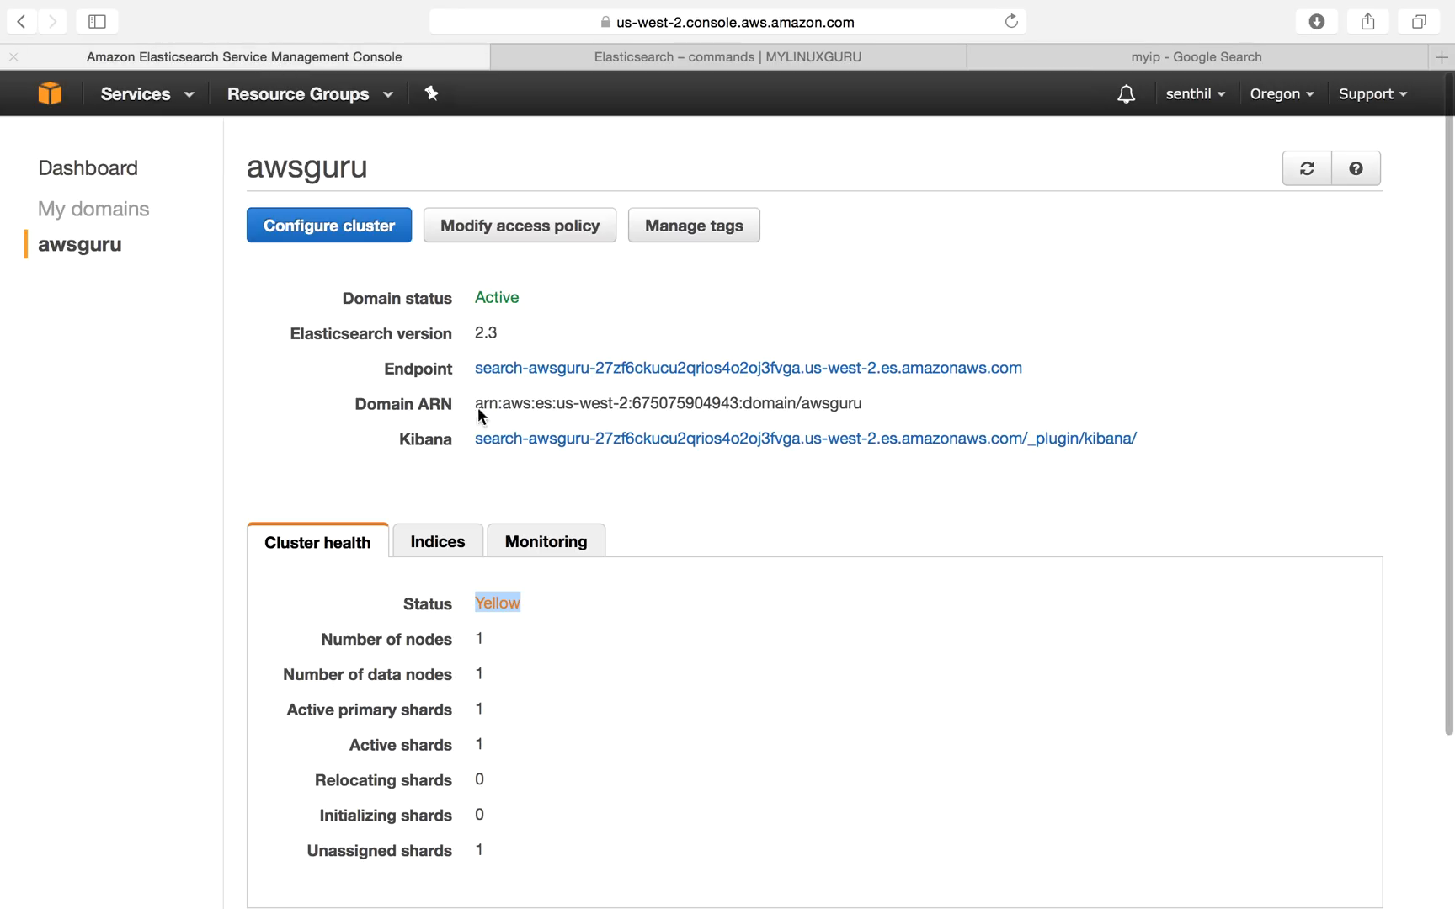
{"action": "left_click", "coordinate": [429, 546]}
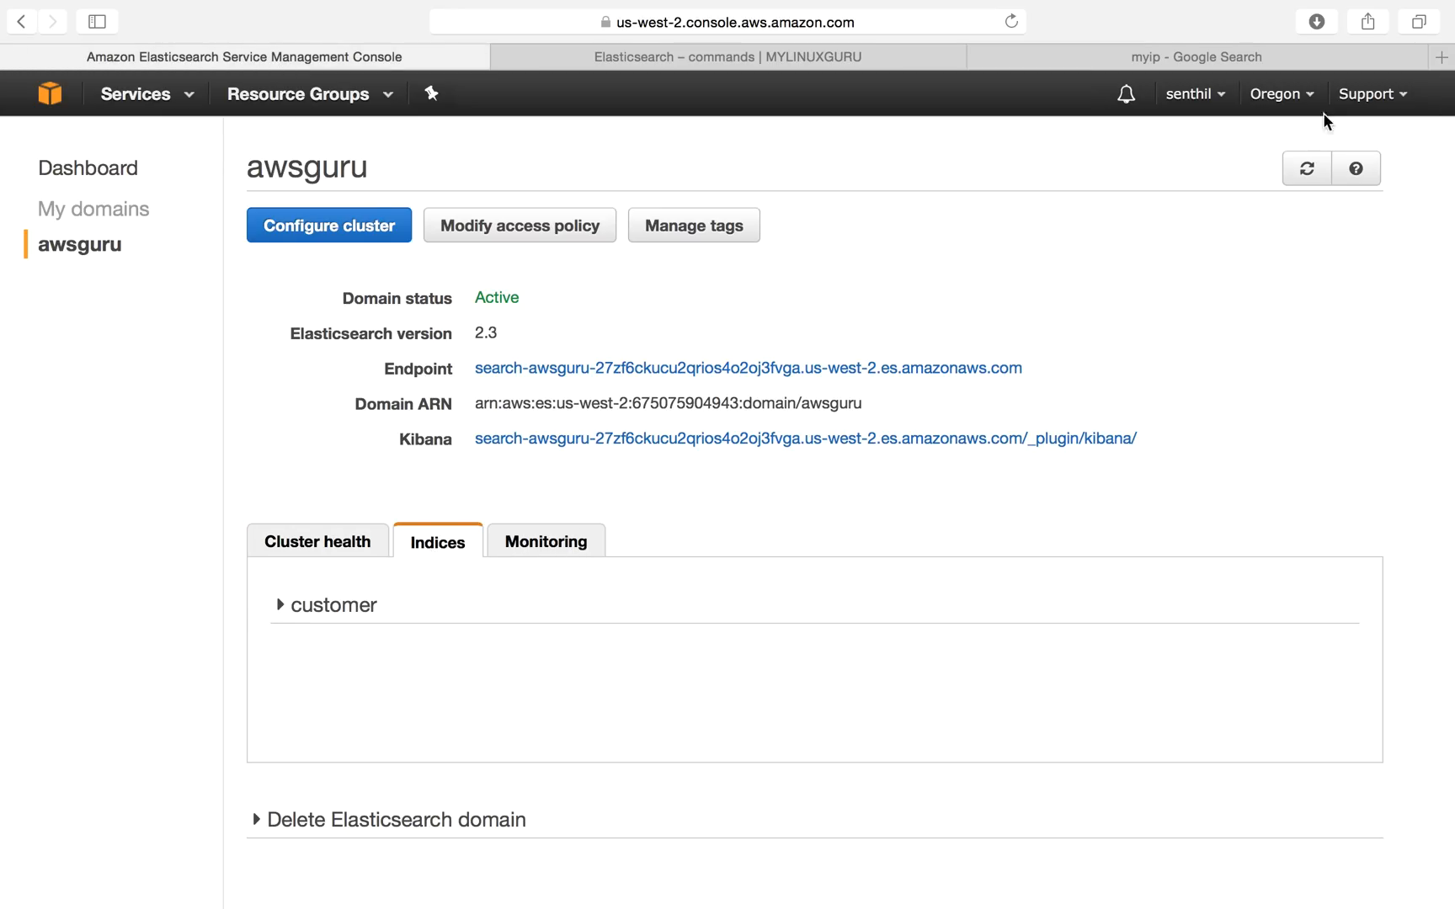
{"action": "left_click", "coordinate": [1307, 169]}
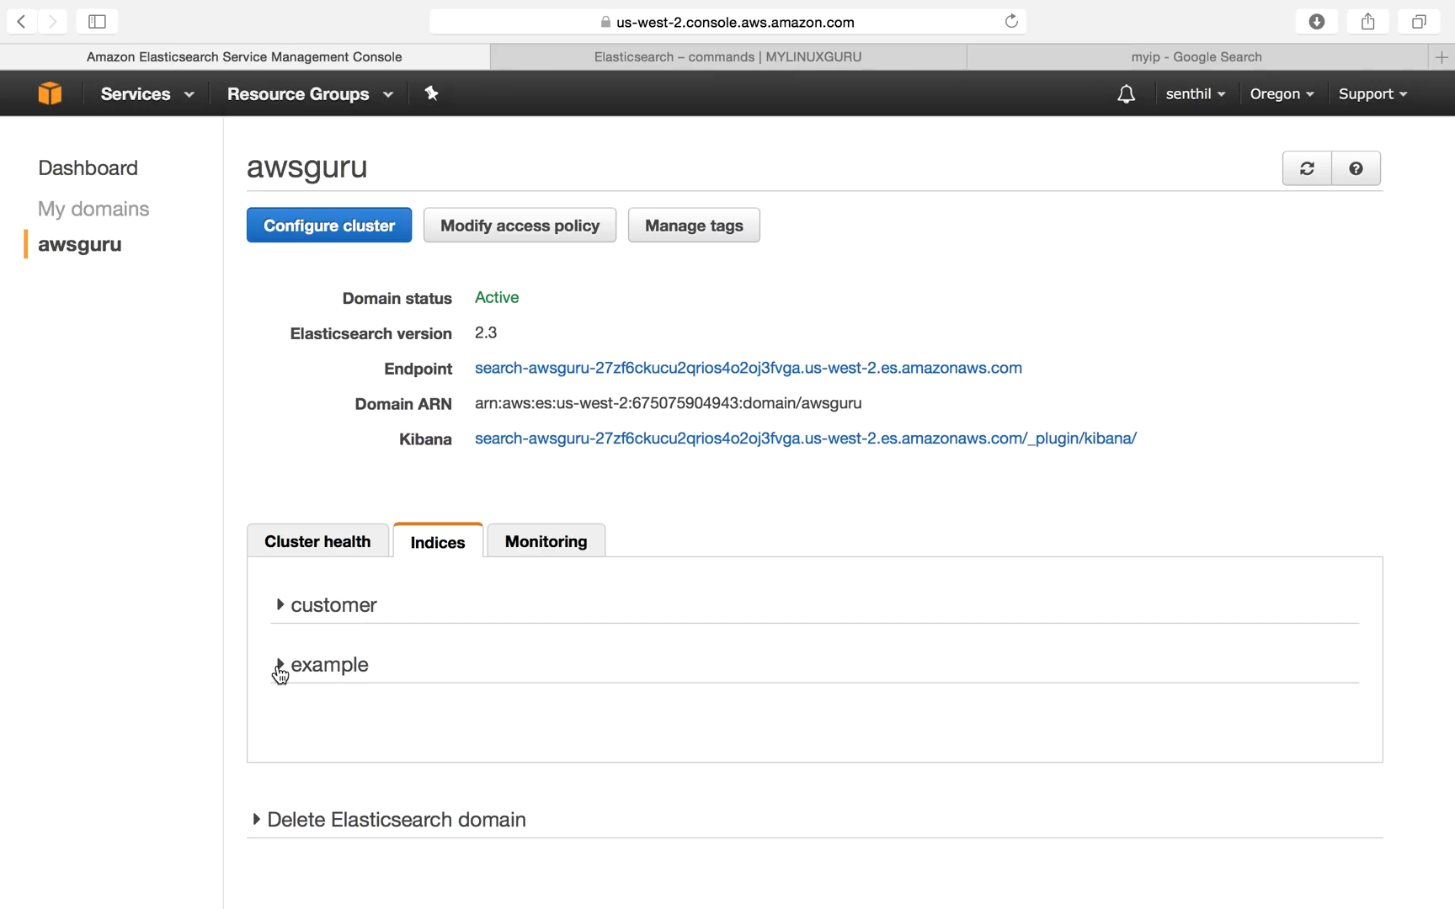
- Inspect the example index's count, size in bytes and external mapping, and collapse its details
{"action": "left_click", "coordinate": [280, 665]}
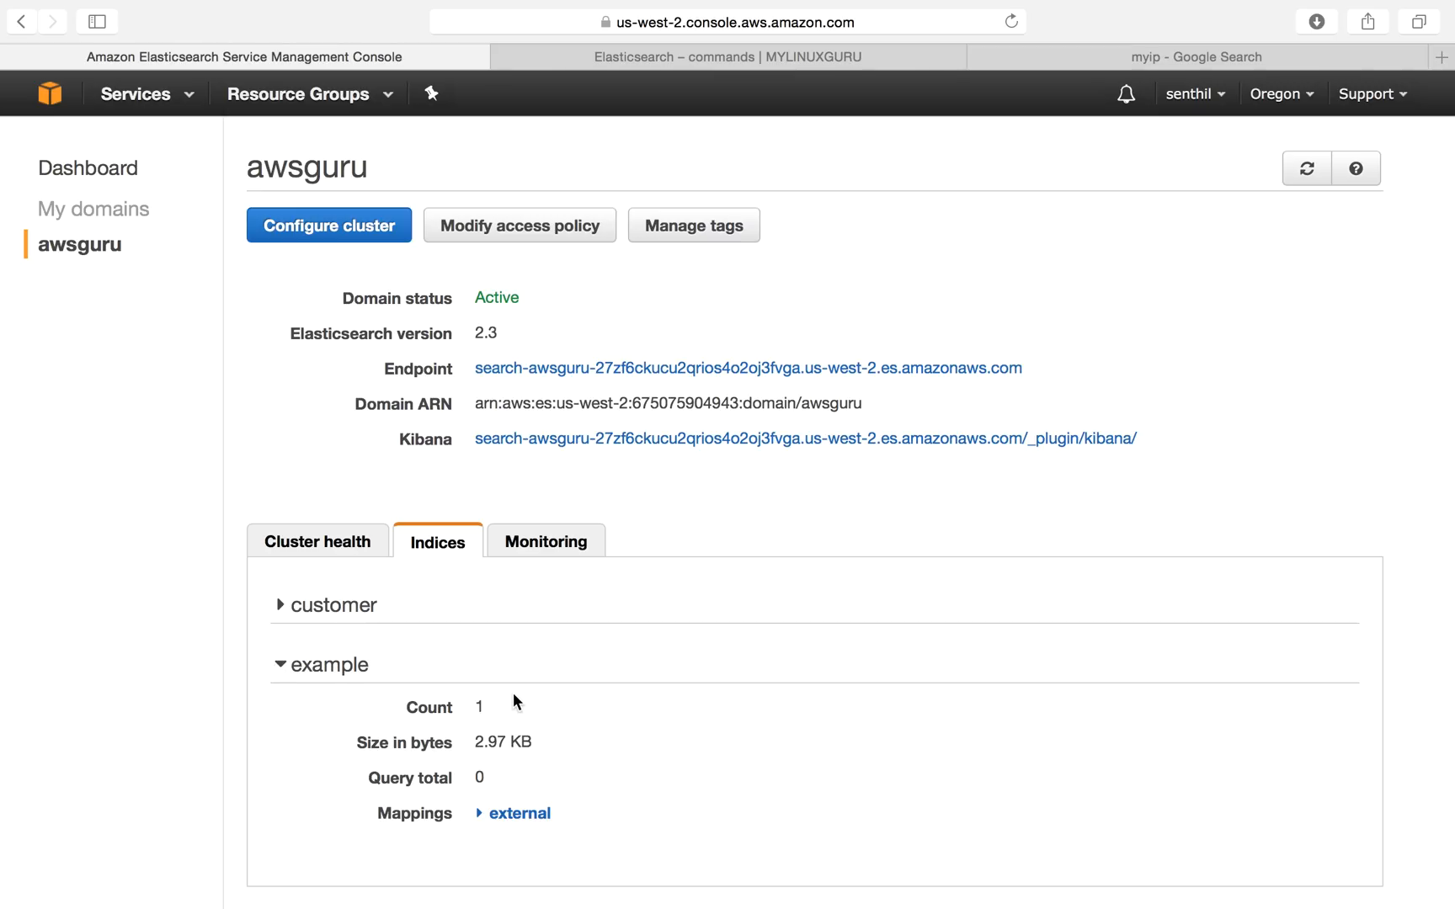
{"action": "left_click_drag", "start_coordinate": [493, 705], "coordinate": [474, 707]}
{"action": "left_click", "coordinate": [486, 815]}
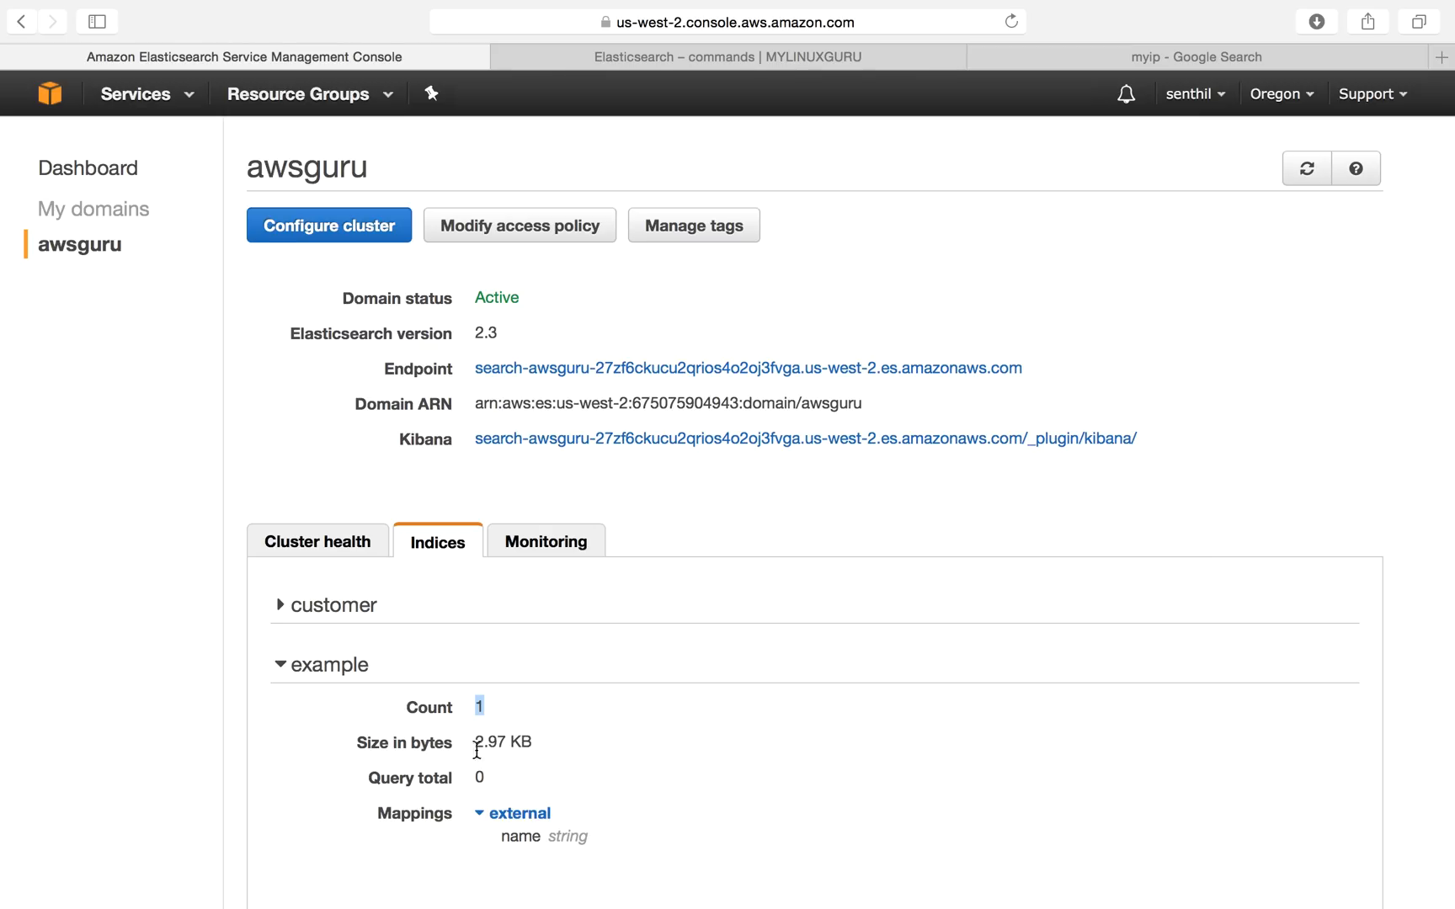
{"action": "left_click_drag", "start_coordinate": [476, 749], "coordinate": [548, 747]}
{"action": "left_click", "coordinate": [593, 785]}
{"action": "left_click", "coordinate": [275, 664]}
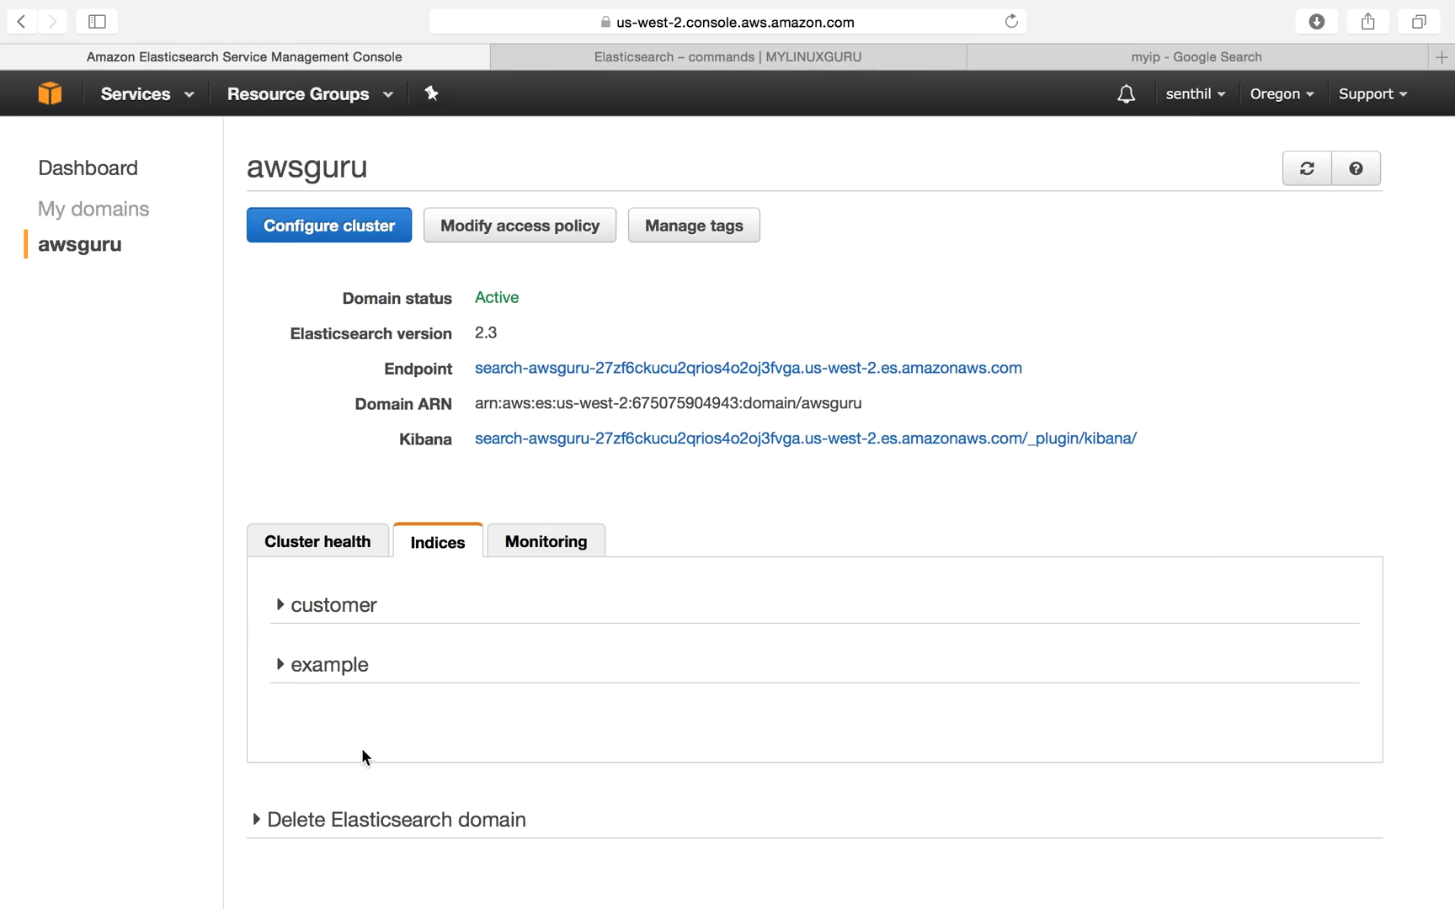
{"action": "left_click", "coordinate": [280, 665]}
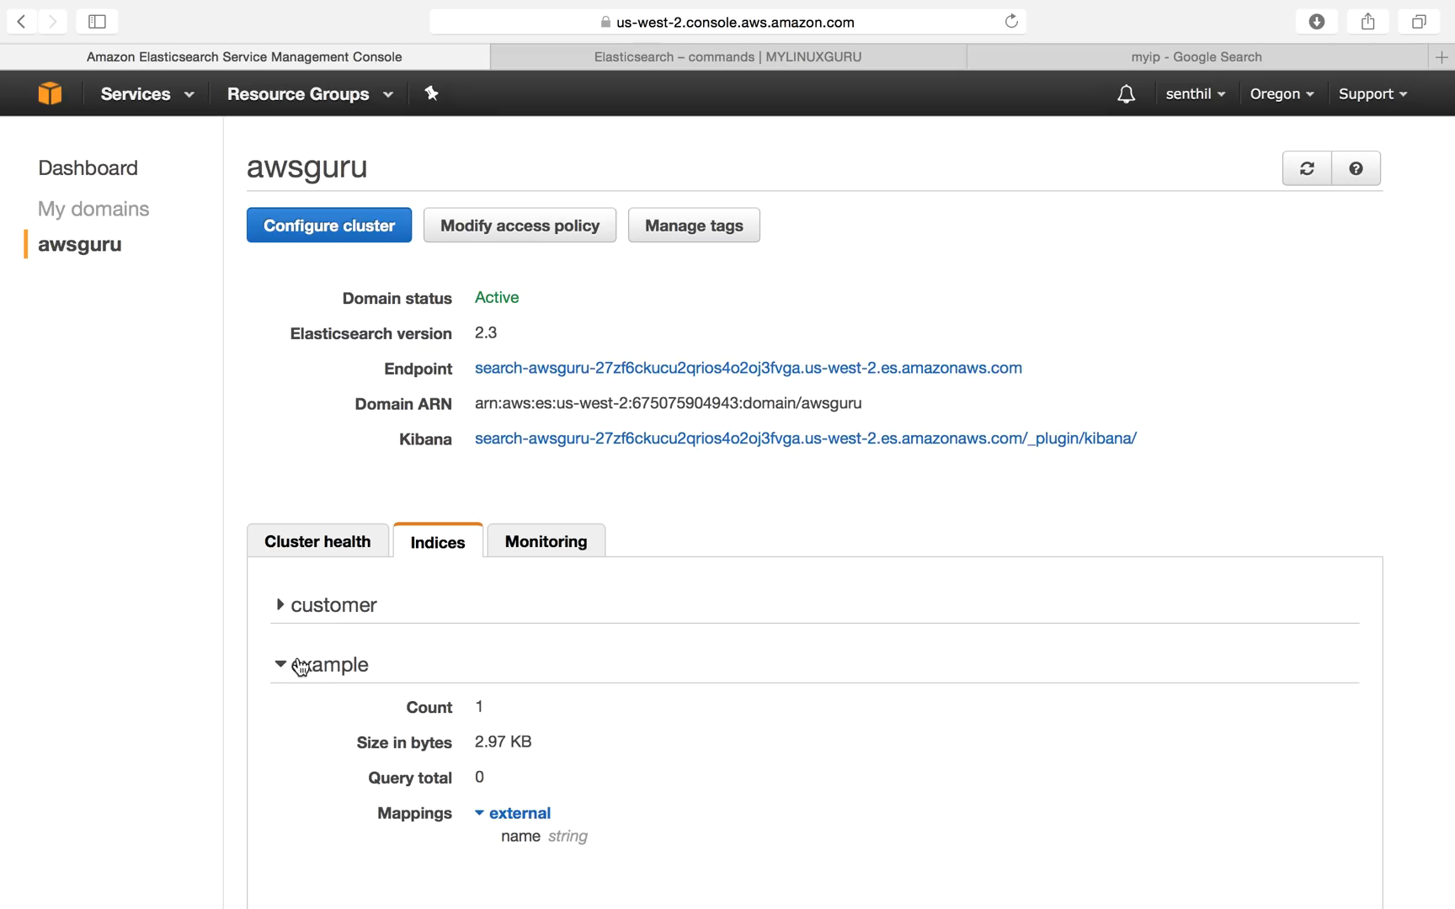
{"action": "left_click", "coordinate": [282, 665]}
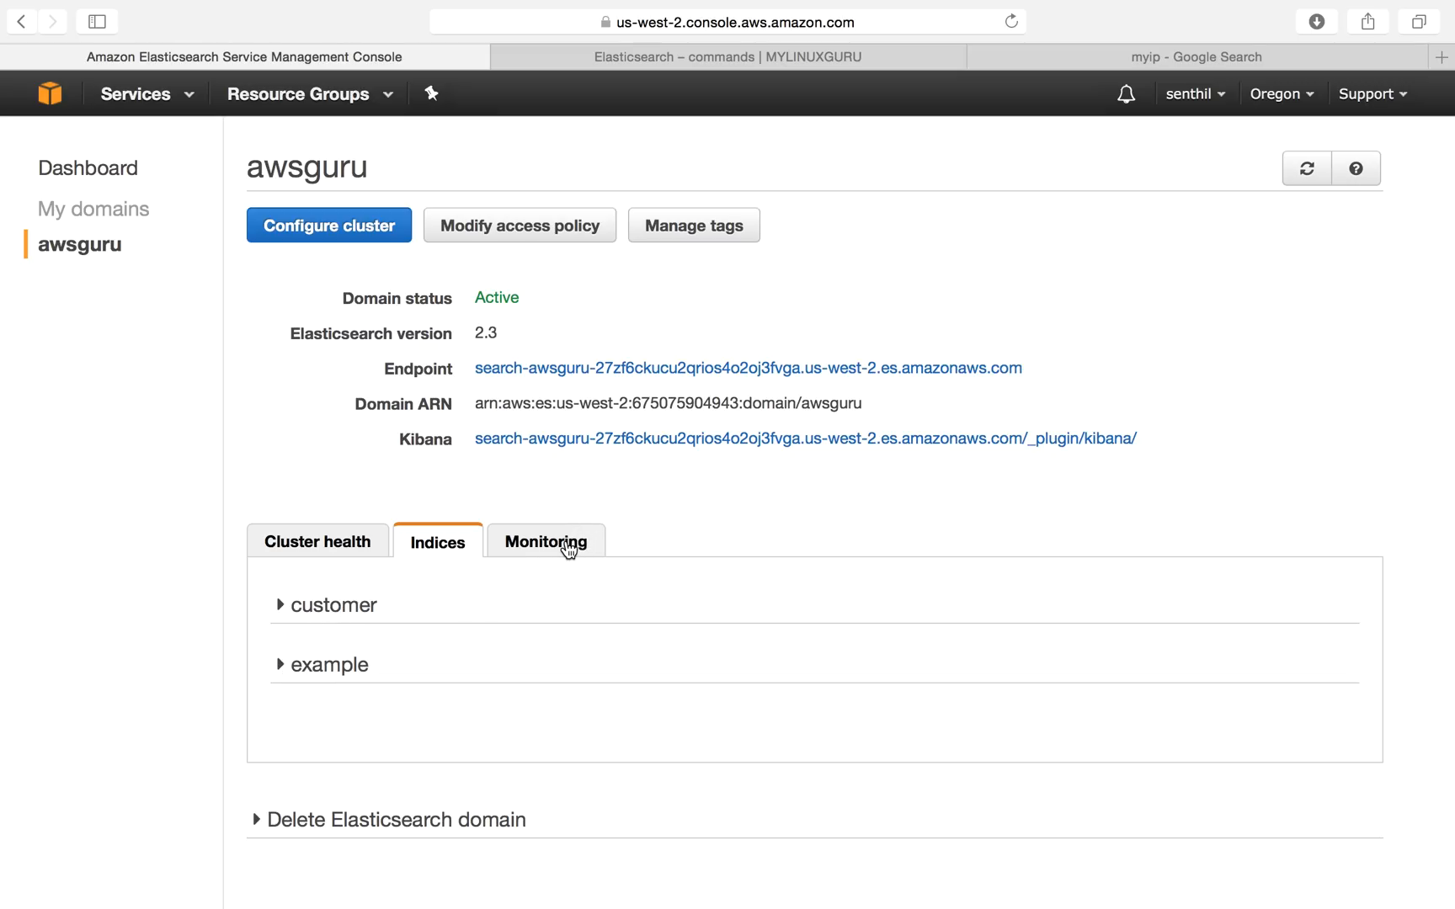
- View the awsguru domain's monitoring graphs and check the available time ranges, keeping Last hour
{"action": "left_click", "coordinate": [567, 548]}
{"action": "scroll", "coordinate": [906, 526], "scroll_direction": "down", "scroll_amount": 5}
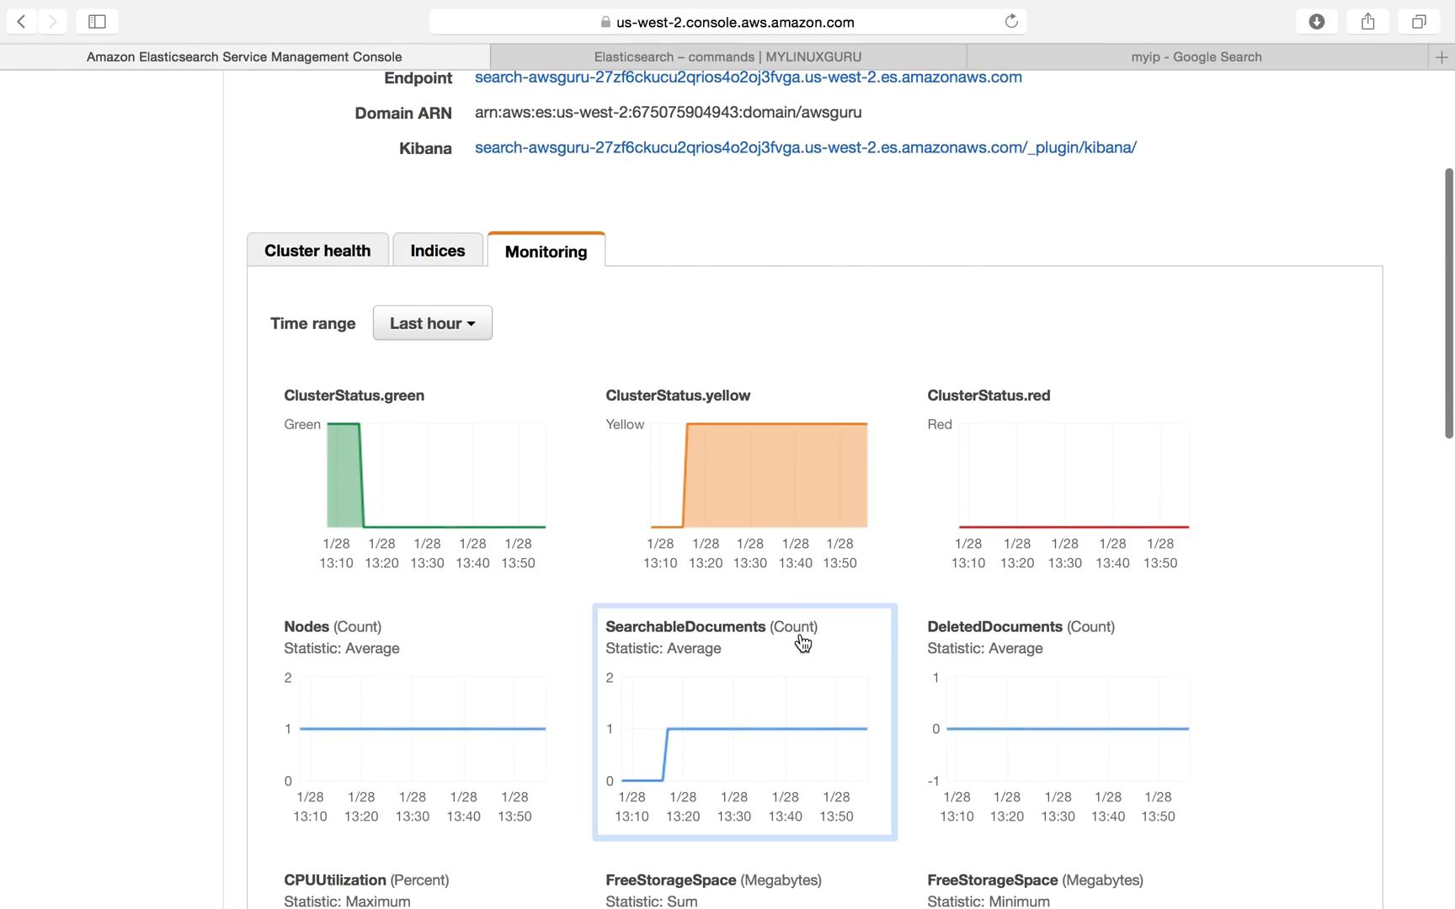
{"action": "left_click", "coordinate": [474, 328]}
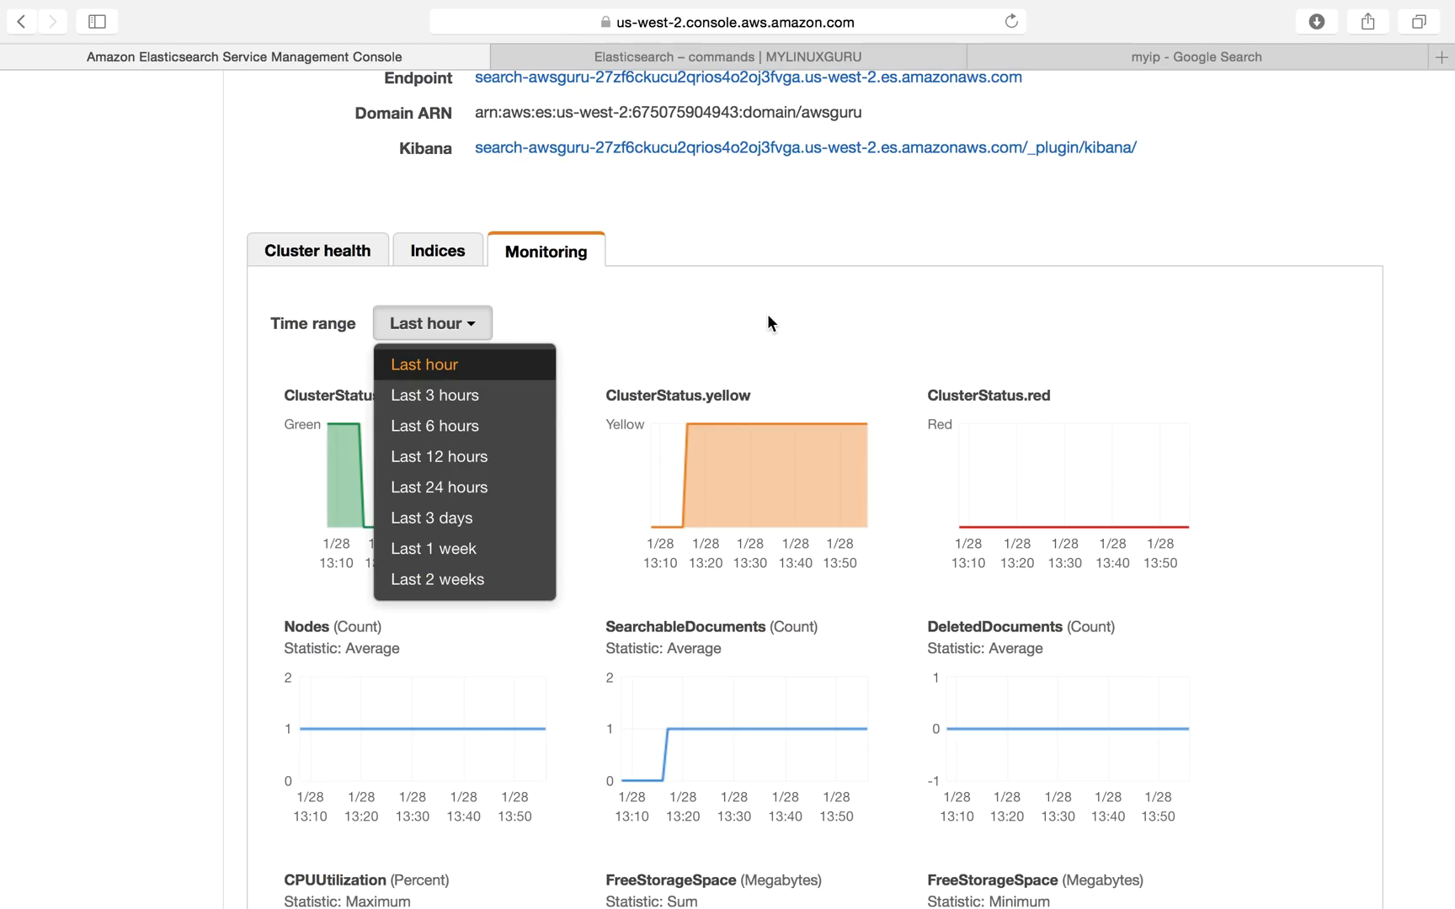
{"action": "left_click", "coordinate": [834, 232]}
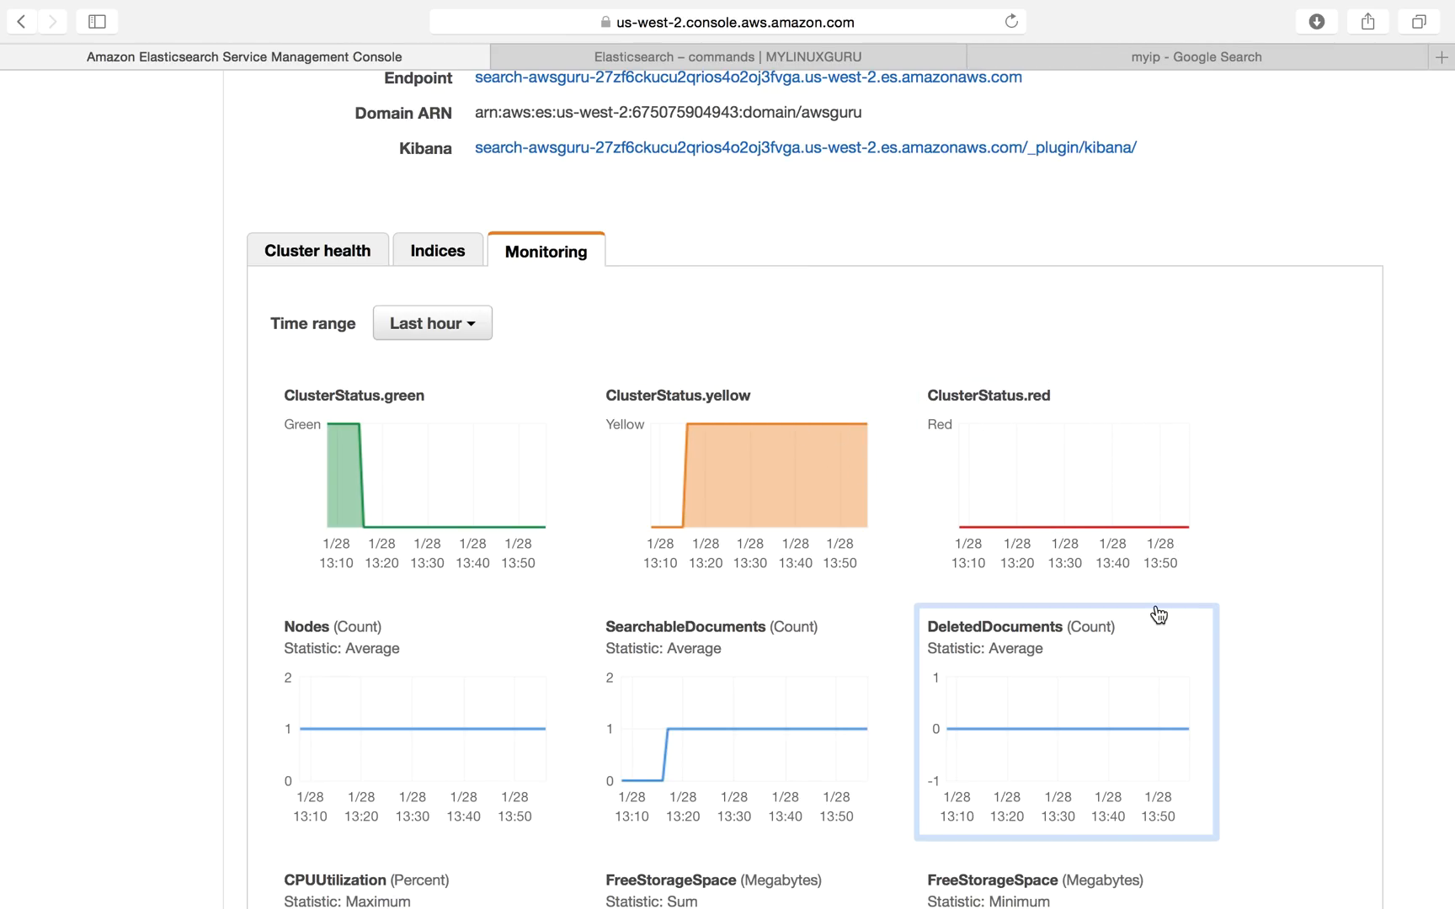
- Review the cluster status, node and document graphs, and inspect the CPUUtilization graph's time range and statistic options before closing it
{"action": "scroll", "coordinate": [1159, 614], "scroll_direction": "down", "scroll_amount": 1}
{"action": "scroll", "coordinate": [1158, 614], "scroll_direction": "down", "scroll_amount": 2}
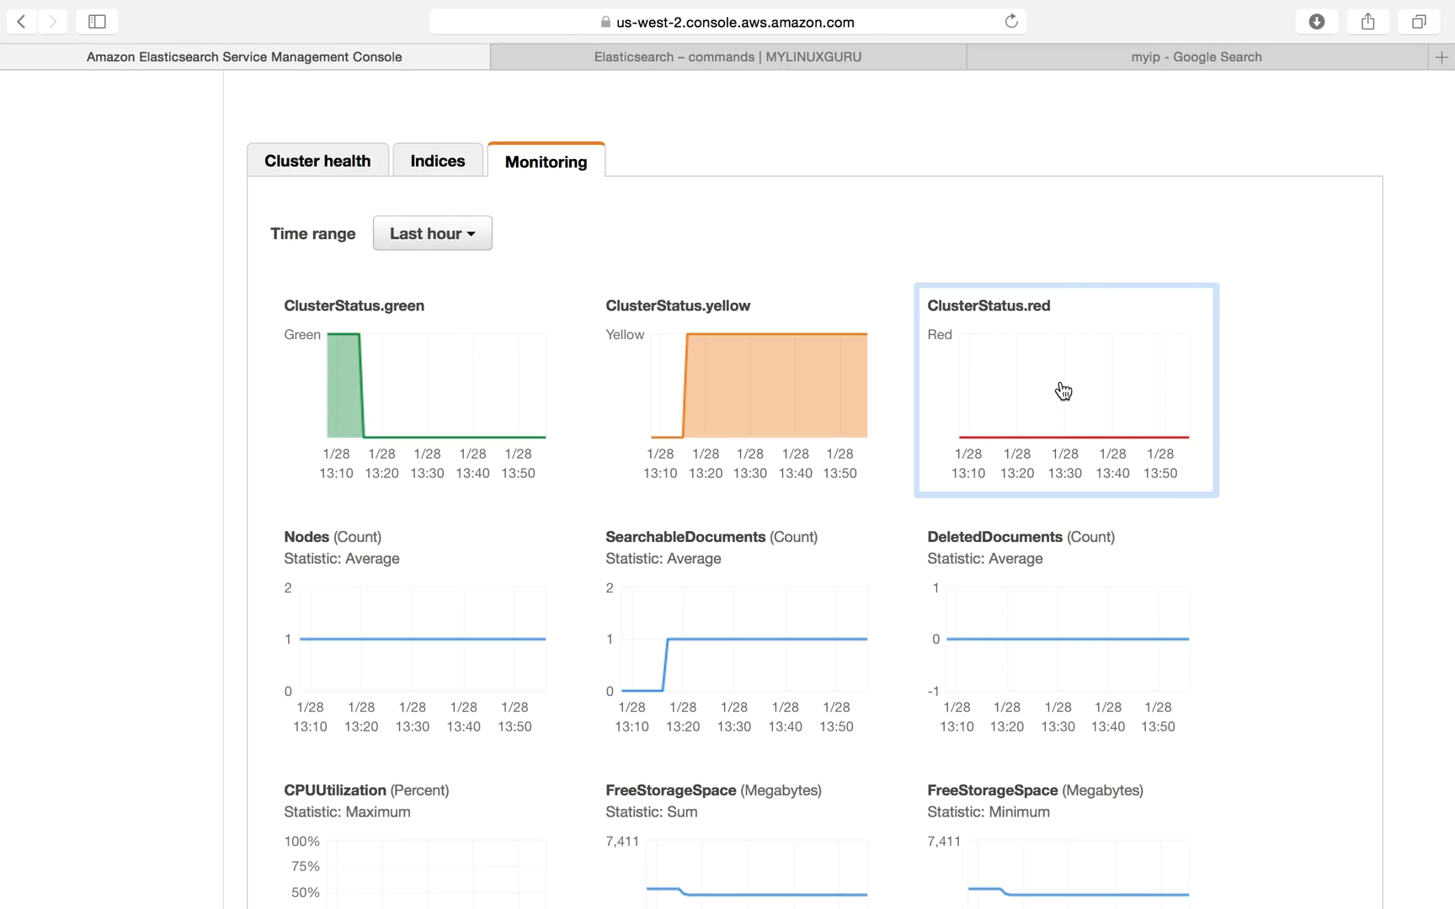
{"action": "scroll", "coordinate": [1053, 497], "scroll_direction": "down", "scroll_amount": 5}
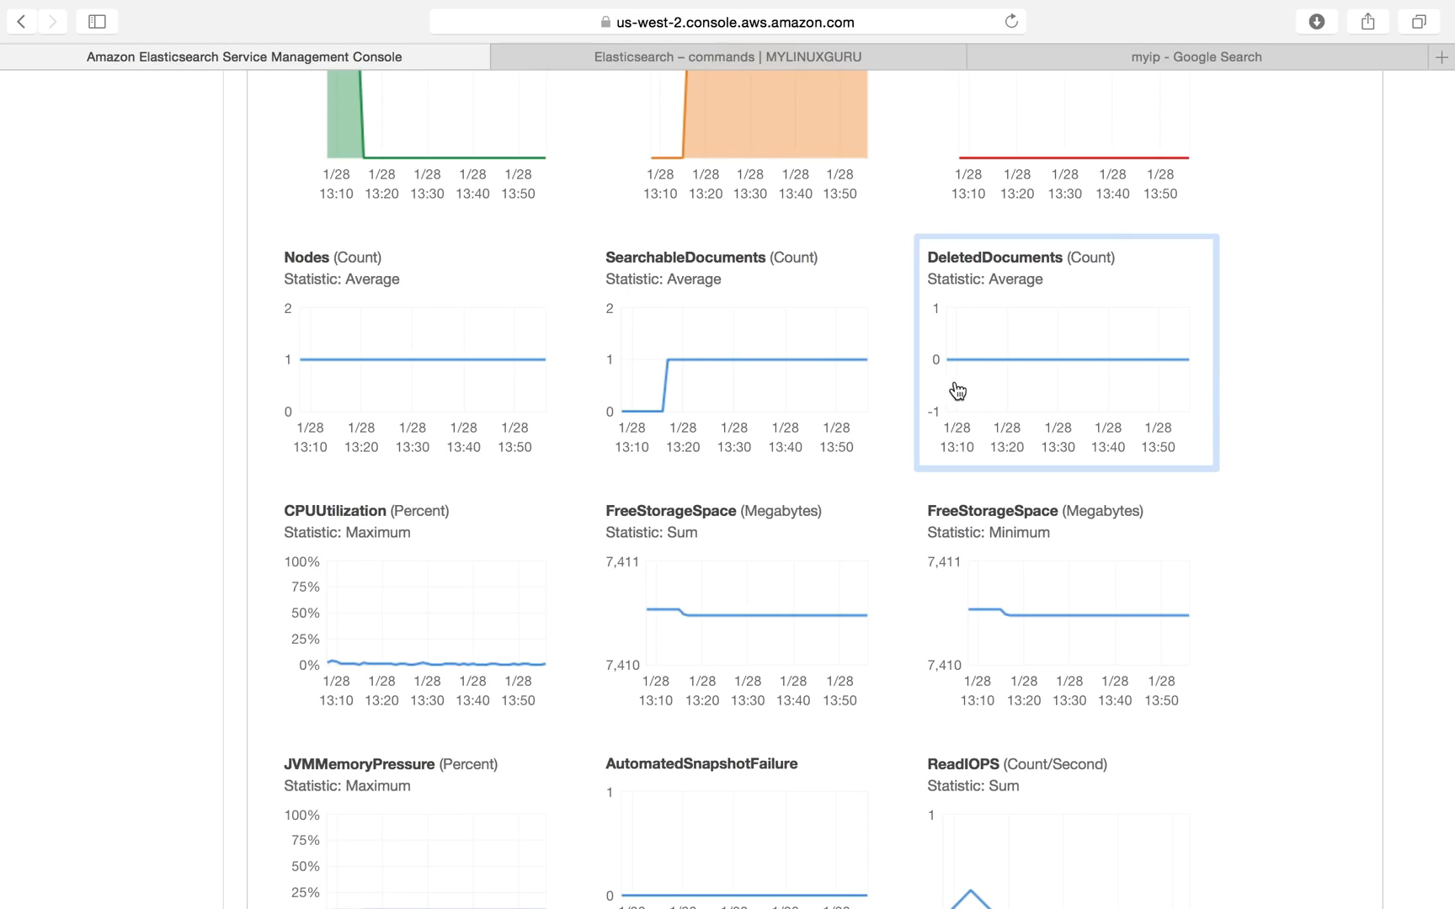
{"action": "scroll", "coordinate": [648, 479], "scroll_direction": "down", "scroll_amount": 3}
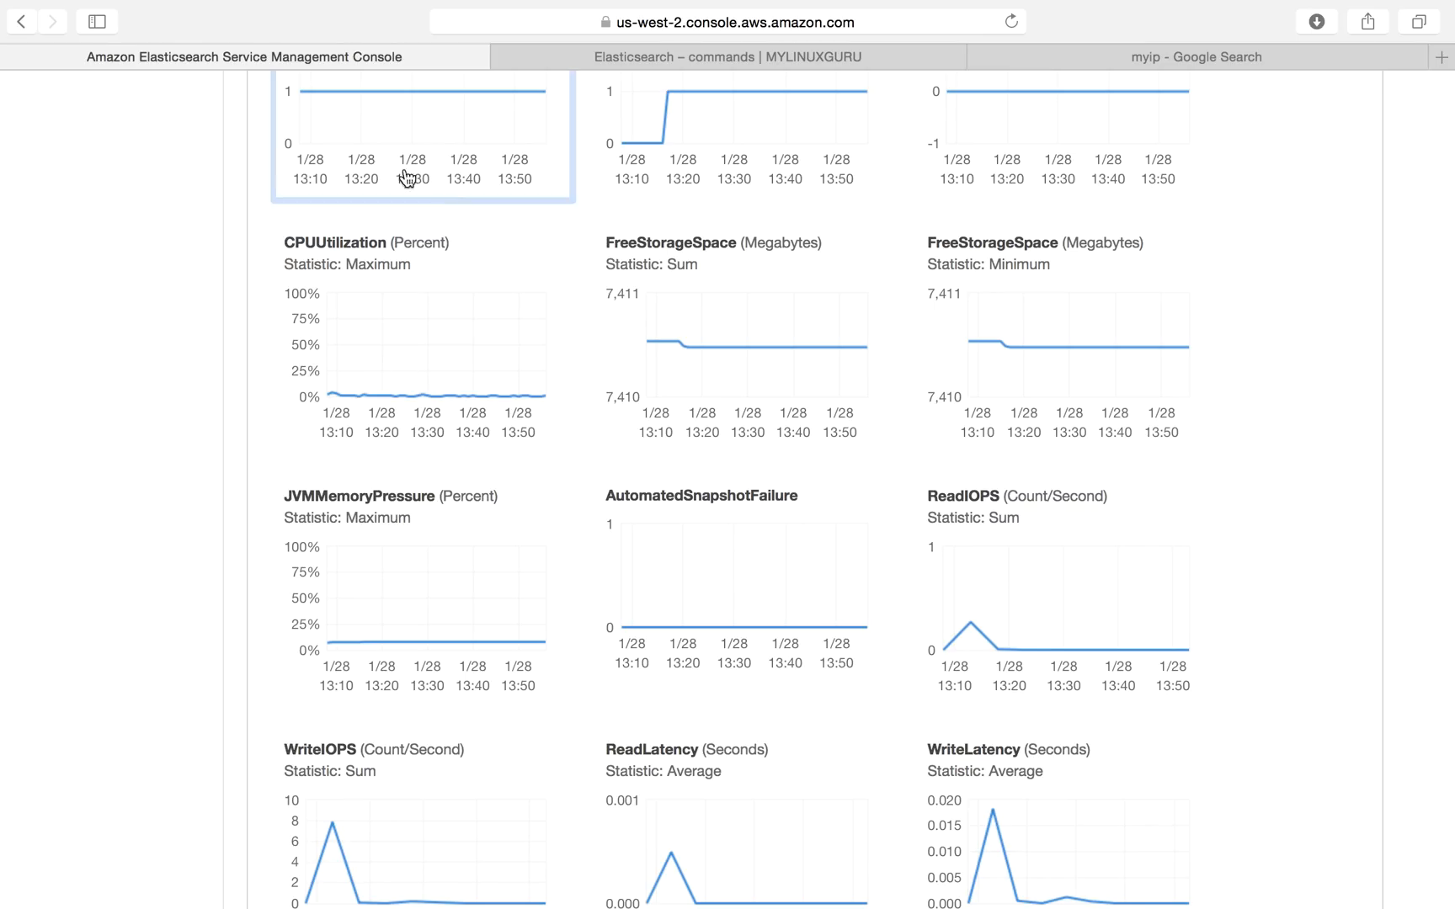
{"action": "left_click", "coordinate": [402, 347]}
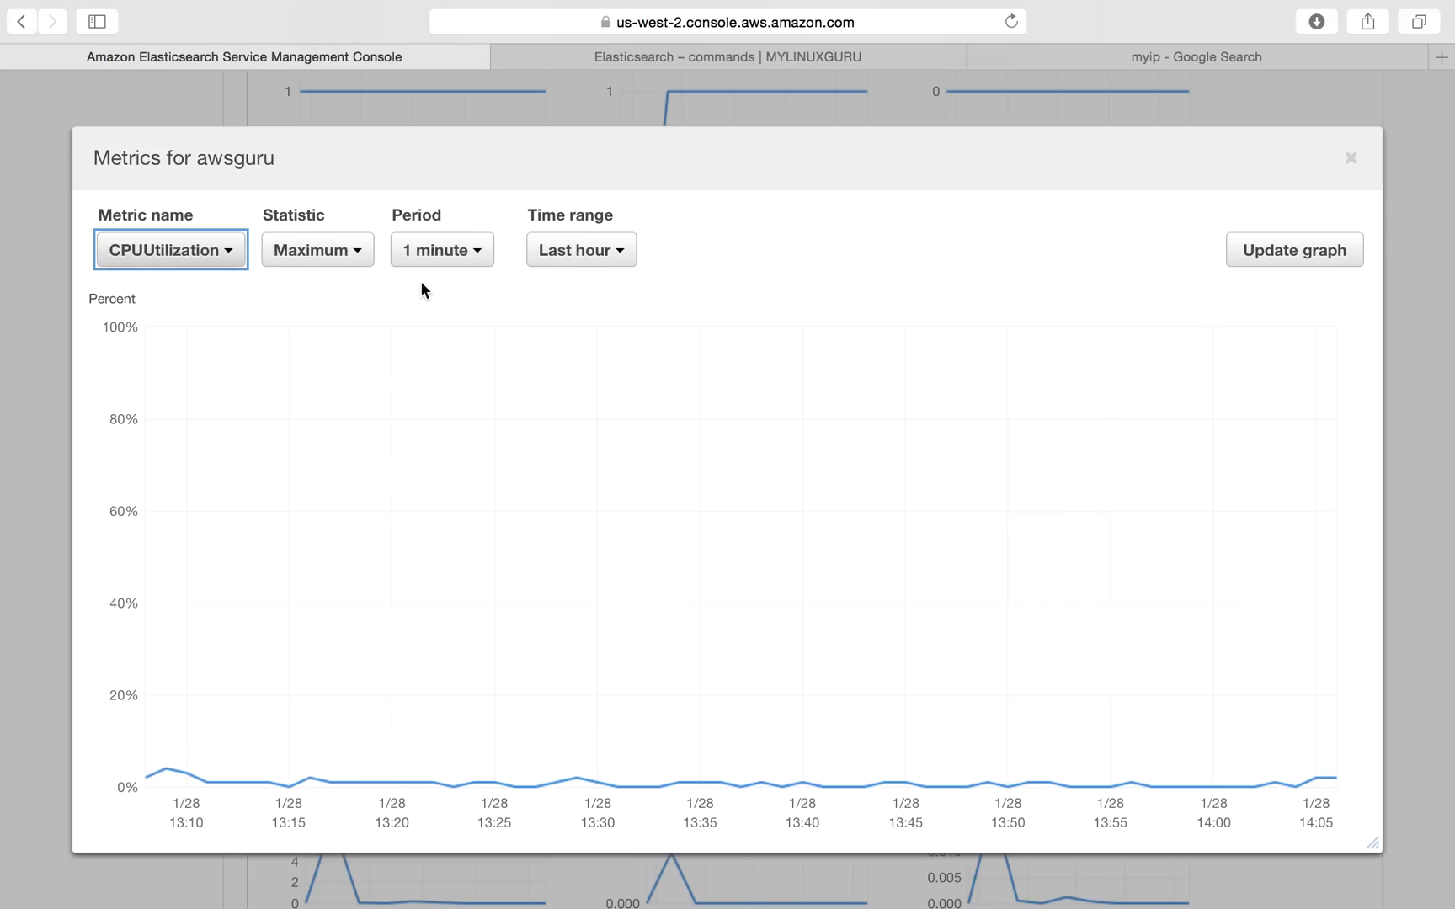
{"action": "left_click", "coordinate": [573, 263]}
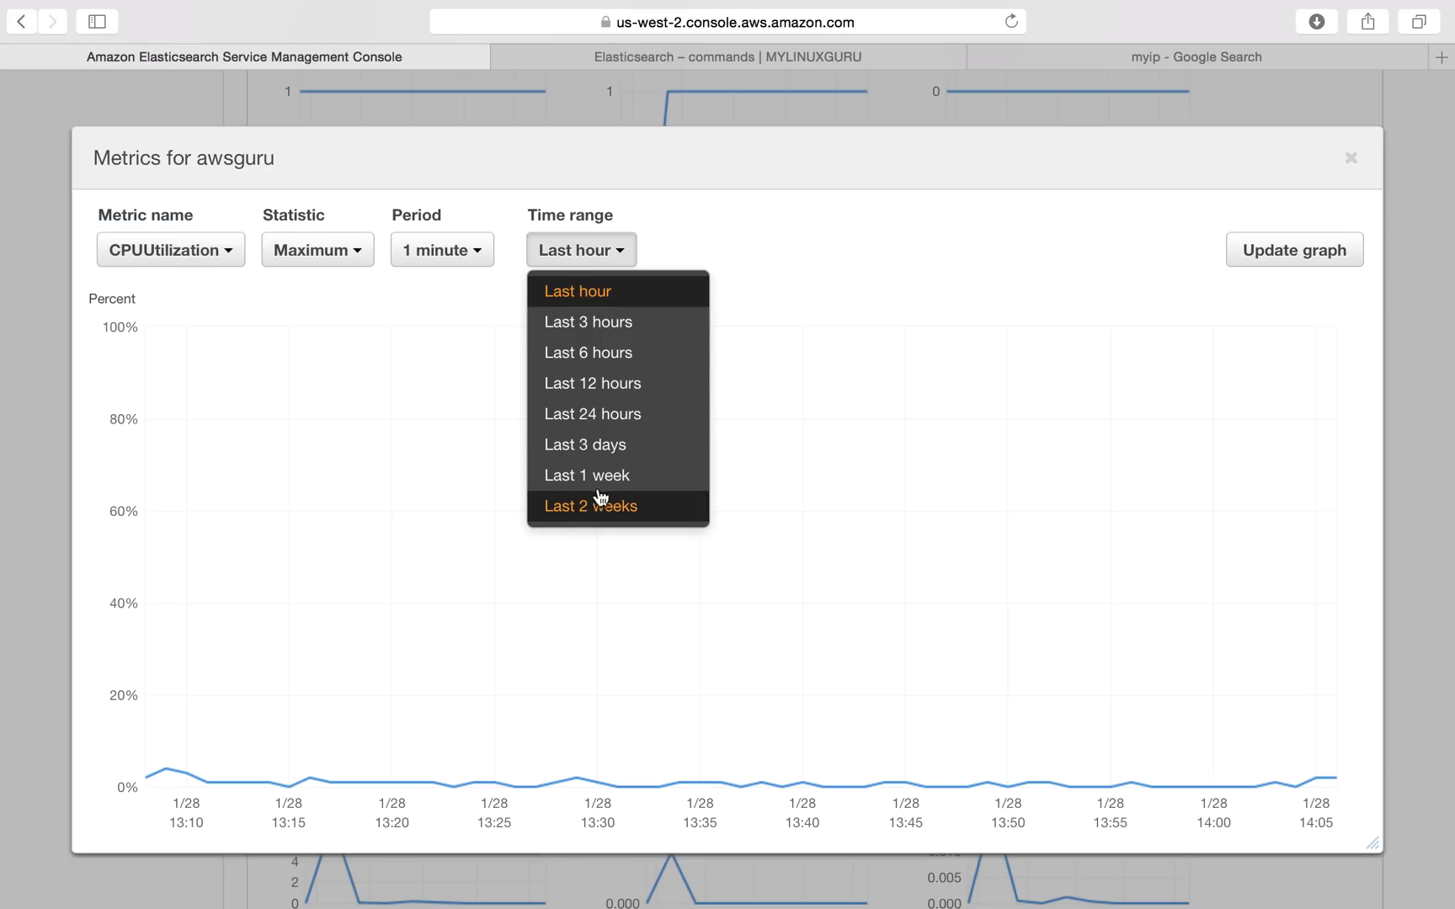
{"action": "left_click", "coordinate": [347, 261]}
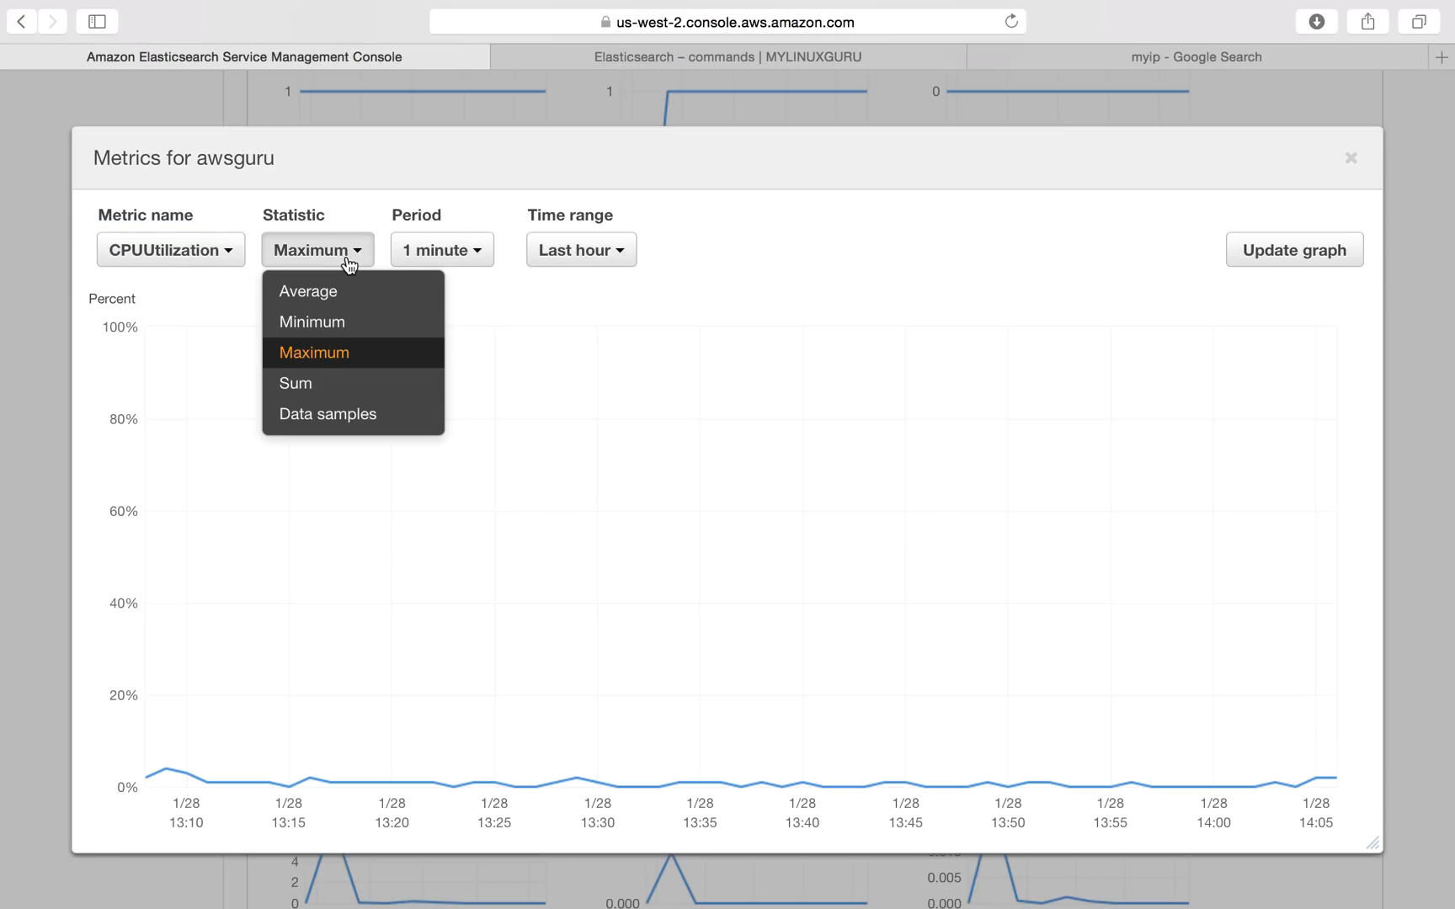
{"action": "left_click", "coordinate": [1069, 220]}
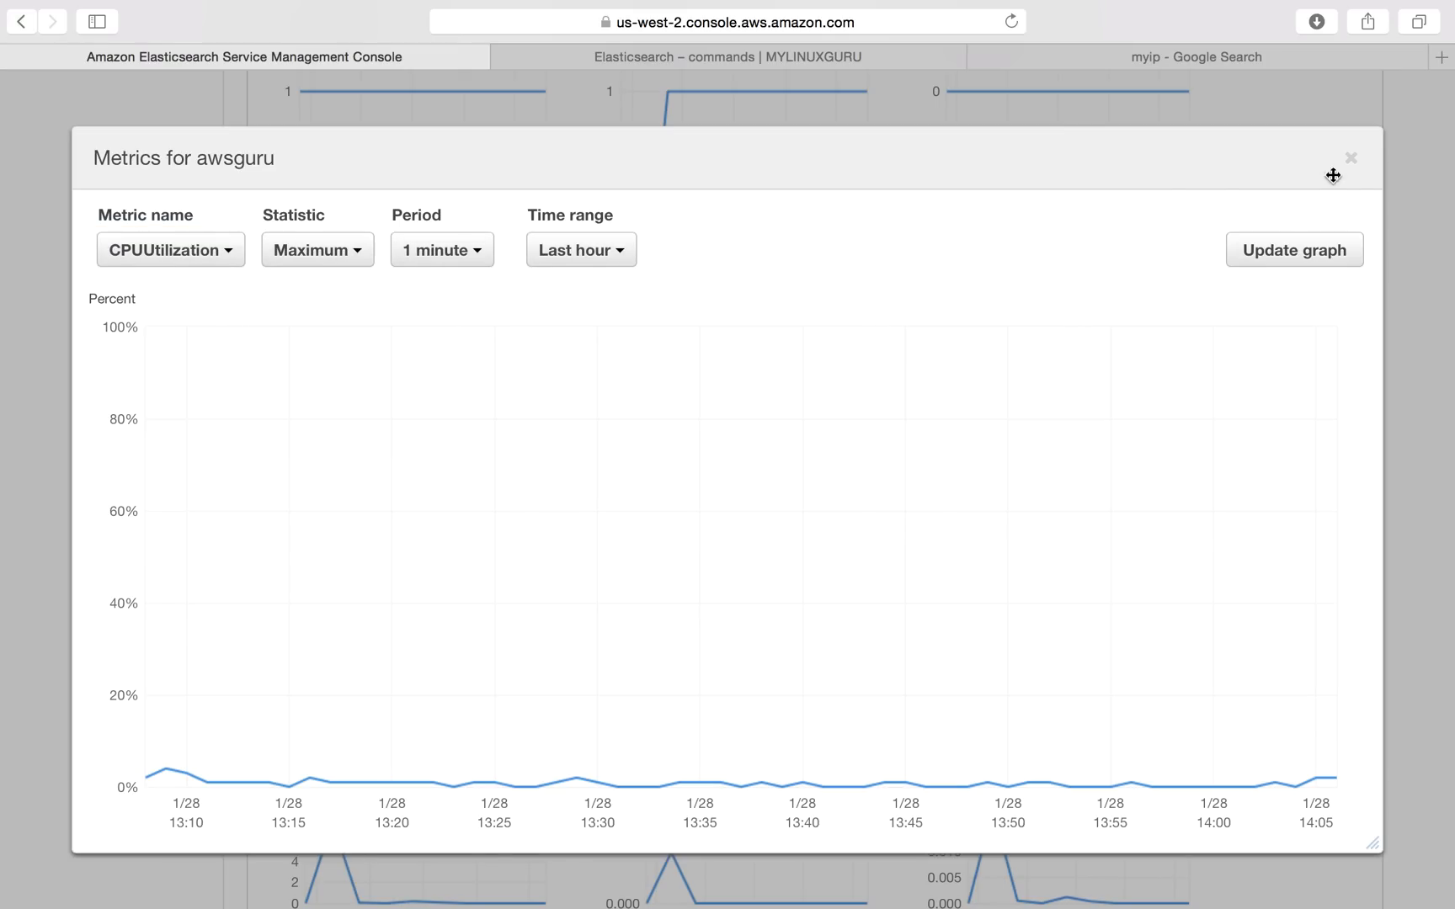
{"action": "left_click", "coordinate": [1352, 158]}
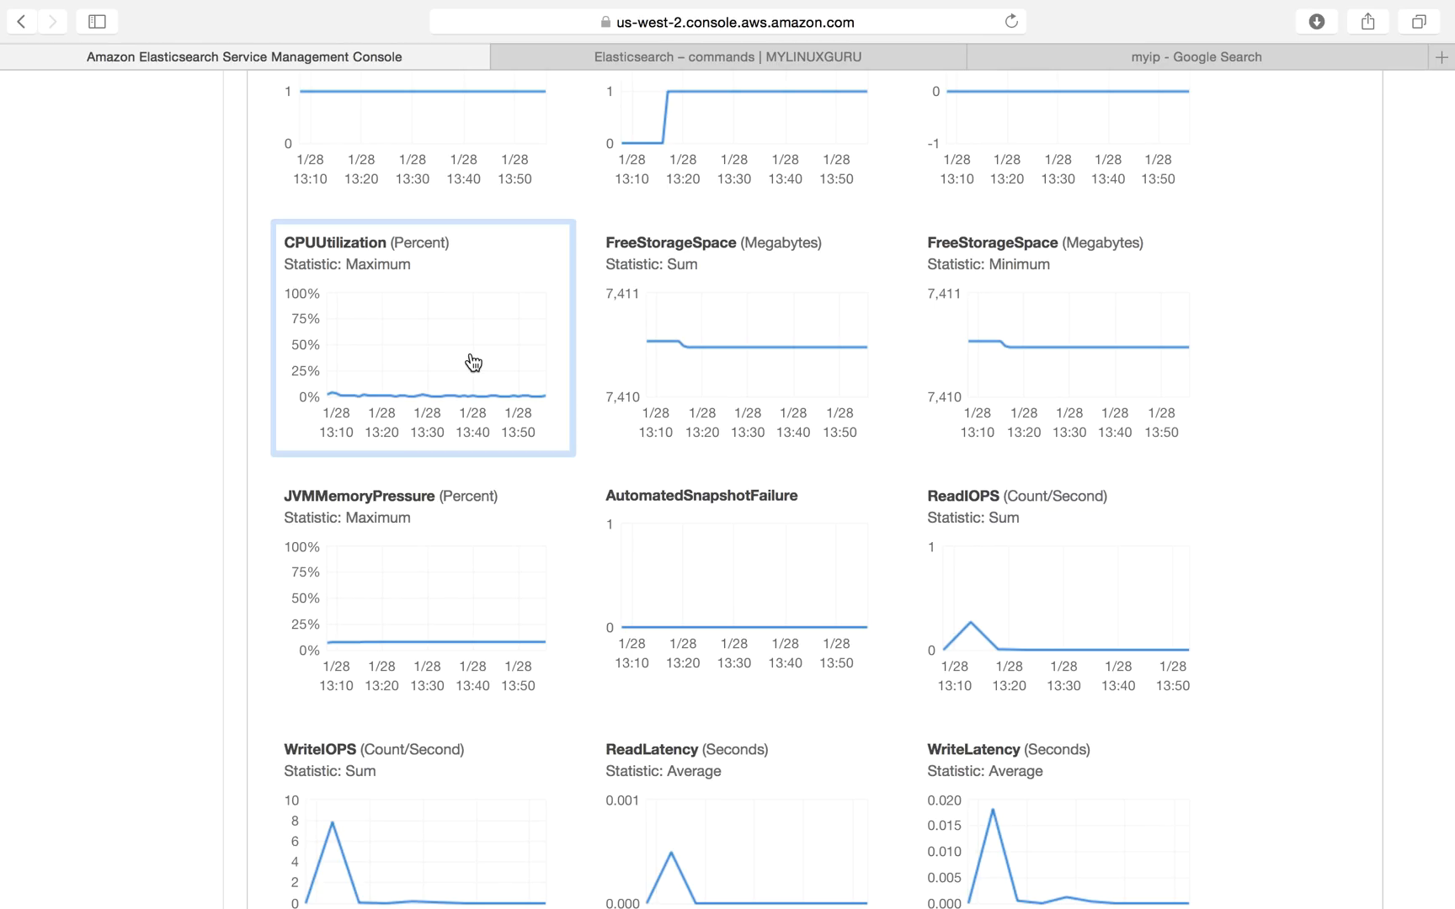
- Open the detailed FreeStorageSpace graph from the Sum tile and view it with the Minimum statistic
{"action": "left_click", "coordinate": [727, 370]}
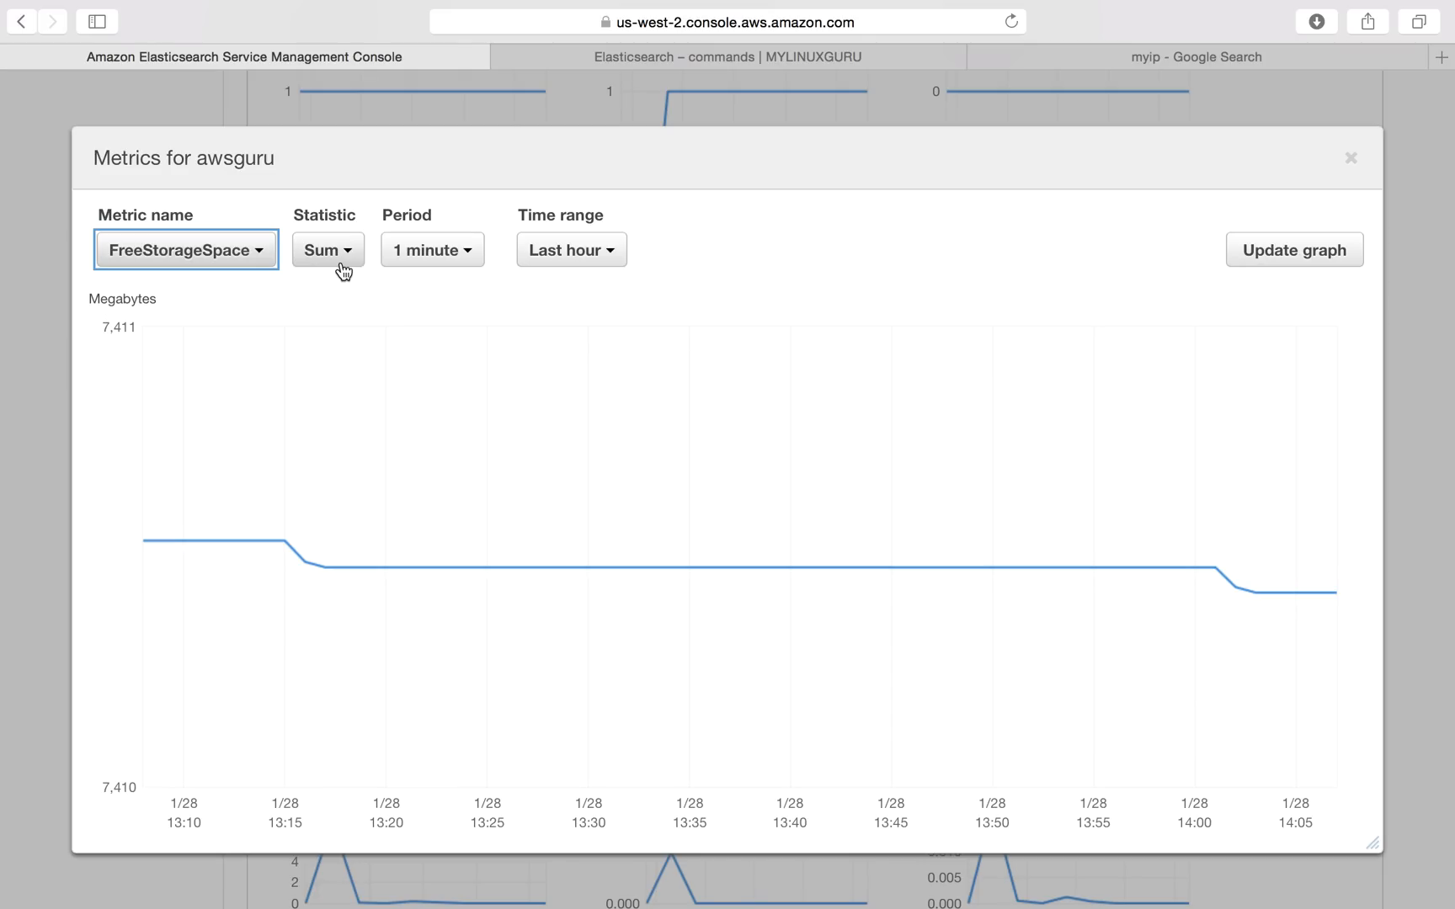
{"action": "left_click", "coordinate": [218, 265]}
{"action": "left_click", "coordinate": [790, 244]}
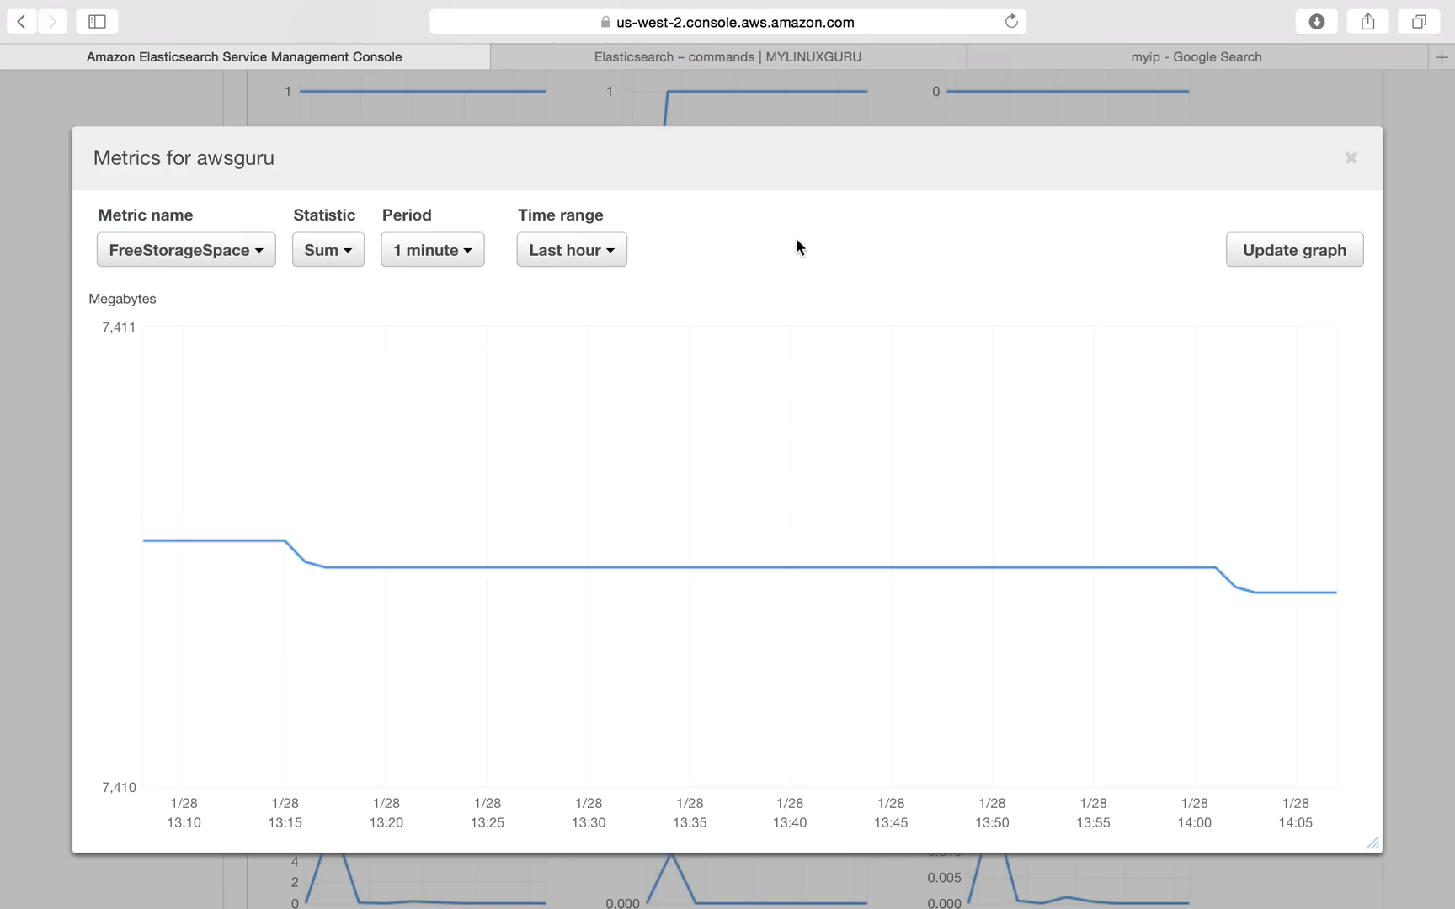
{"action": "left_click", "coordinate": [353, 261]}
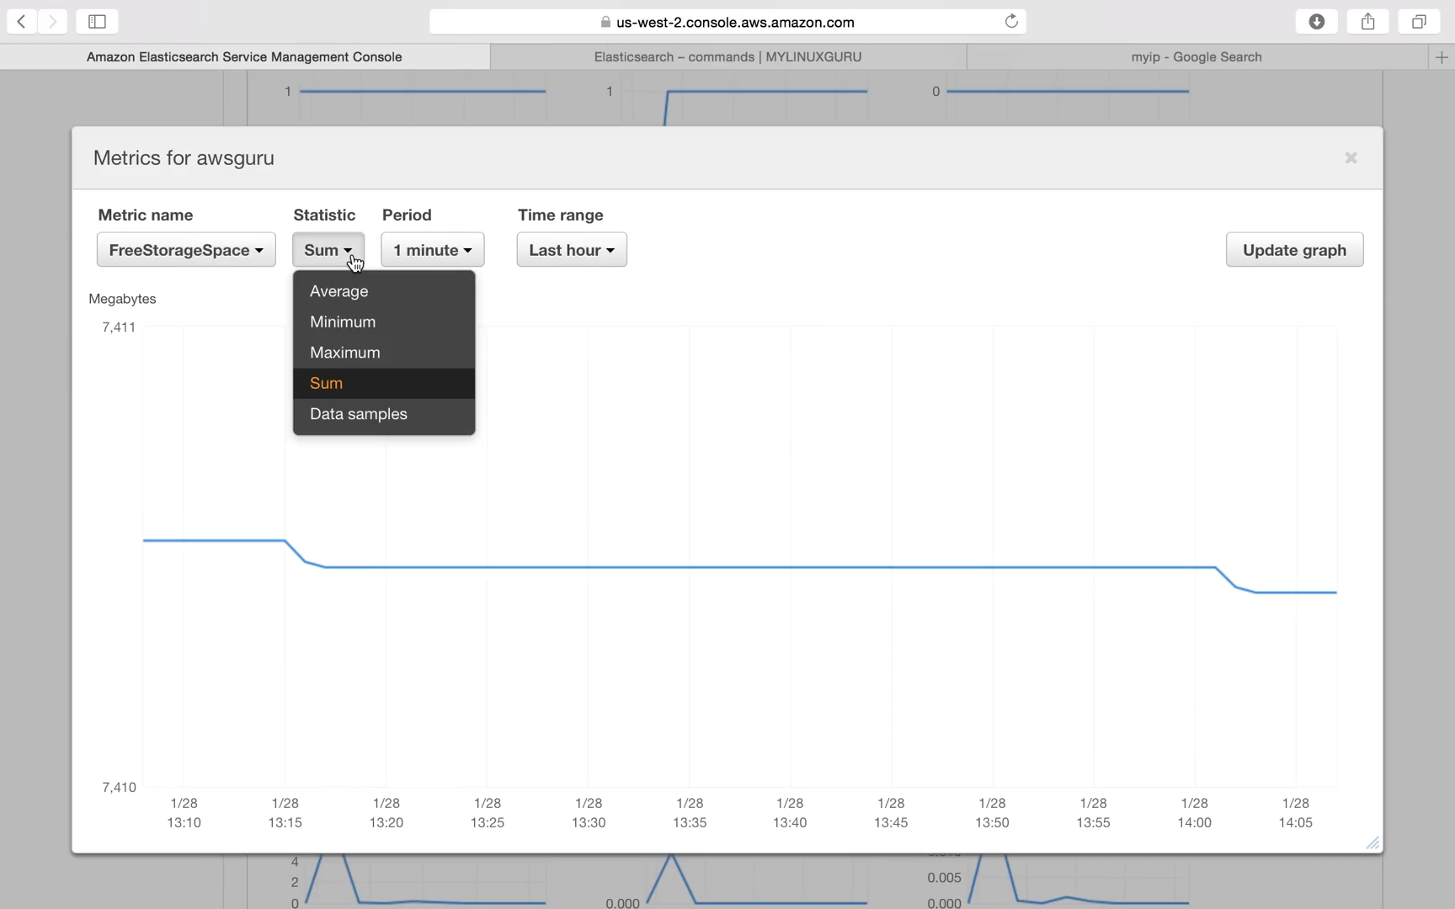
{"action": "left_click", "coordinate": [362, 319]}
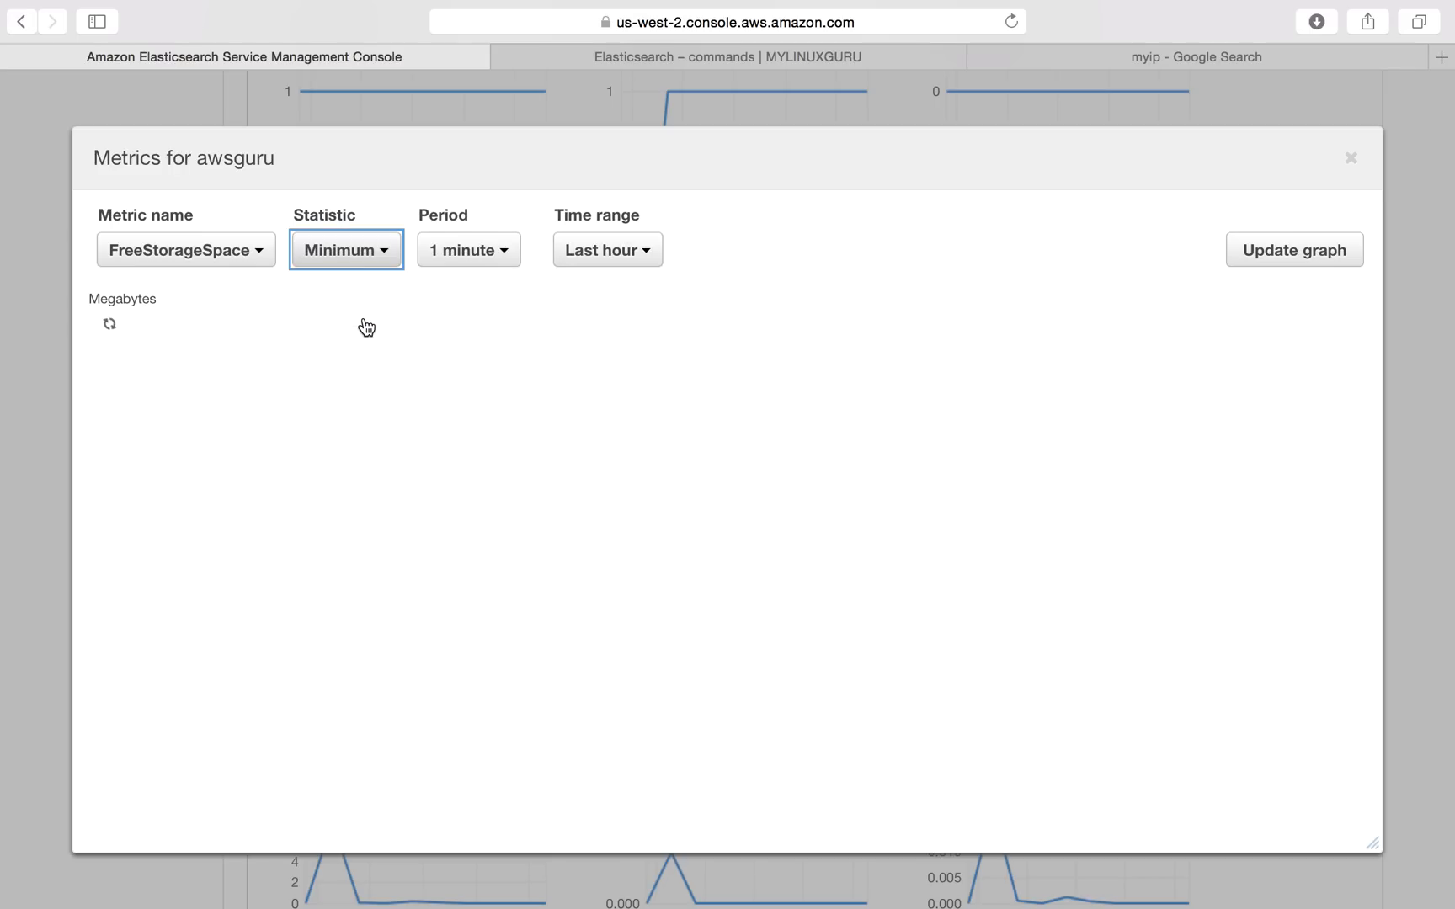
{"action": "left_click", "coordinate": [367, 256]}
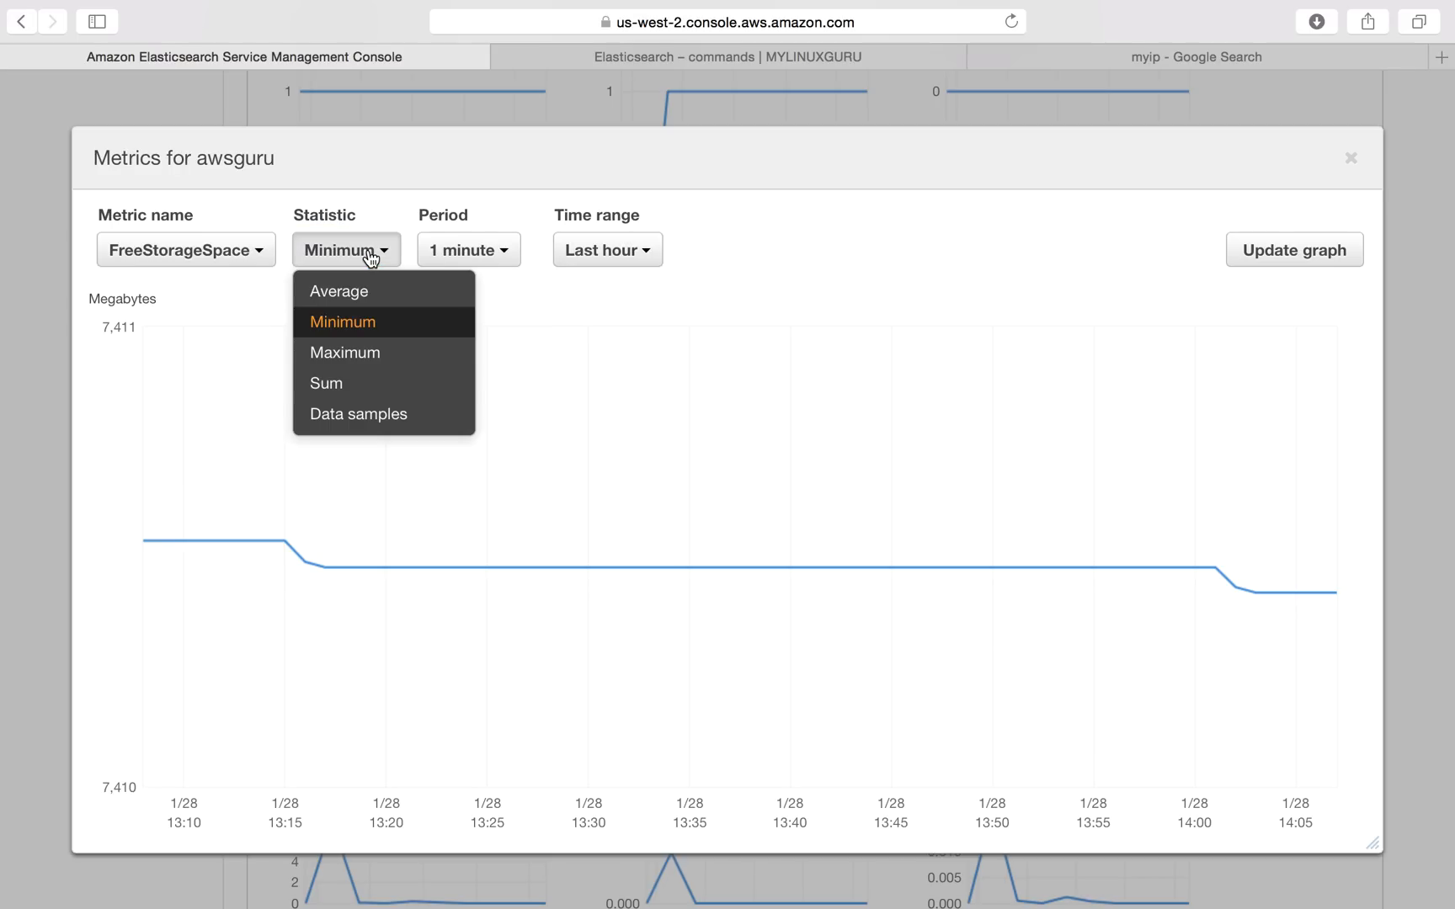
{"action": "left_click", "coordinate": [375, 321]}
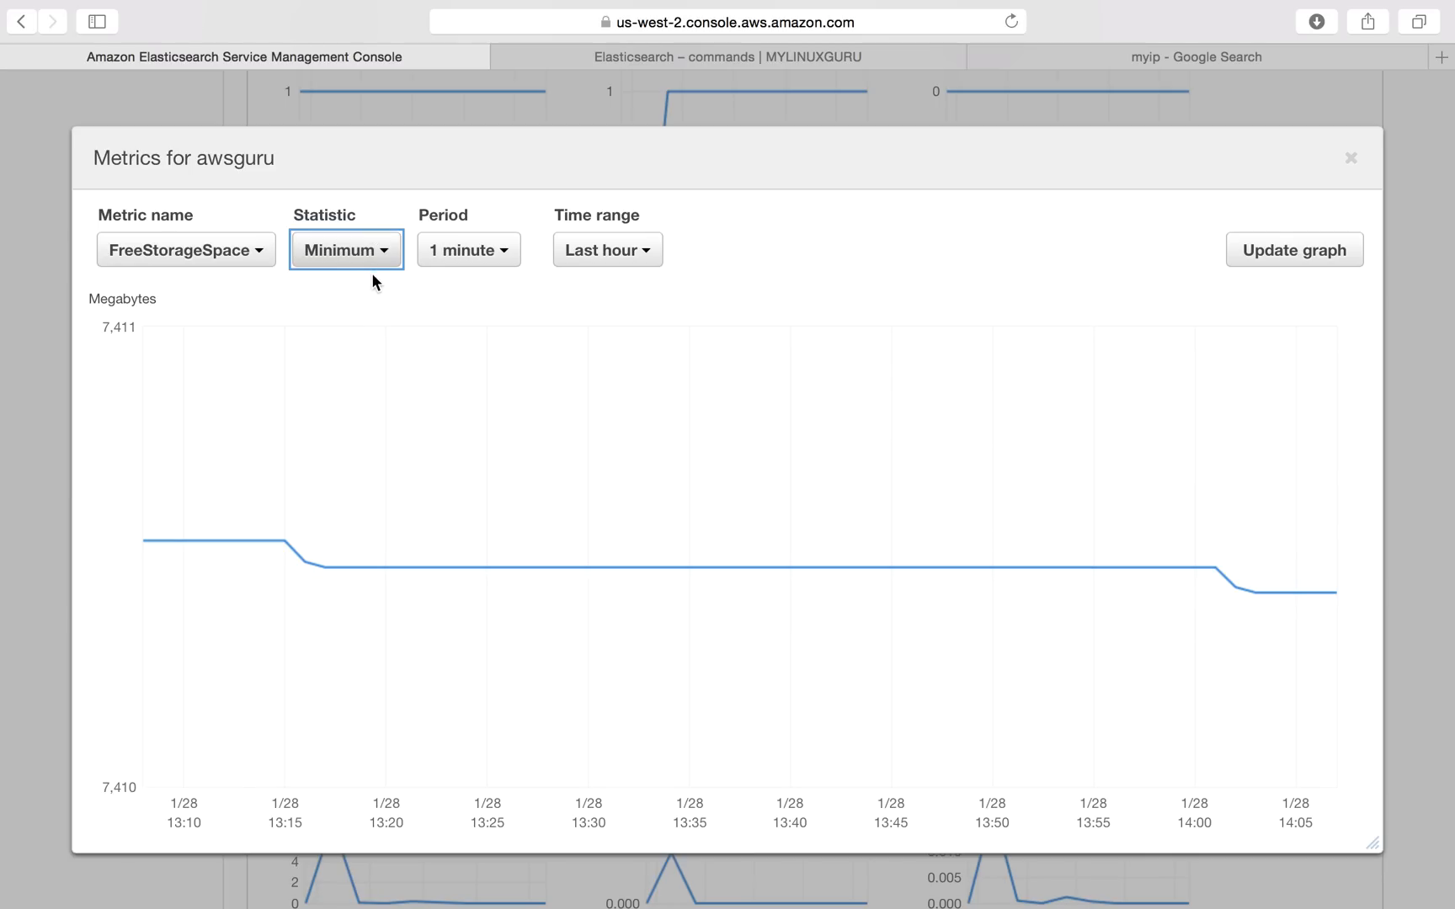
- Compare the FreeStorageSpace graph's Sum statistic with Minimum, and close the metric details
{"action": "left_click", "coordinate": [374, 261]}
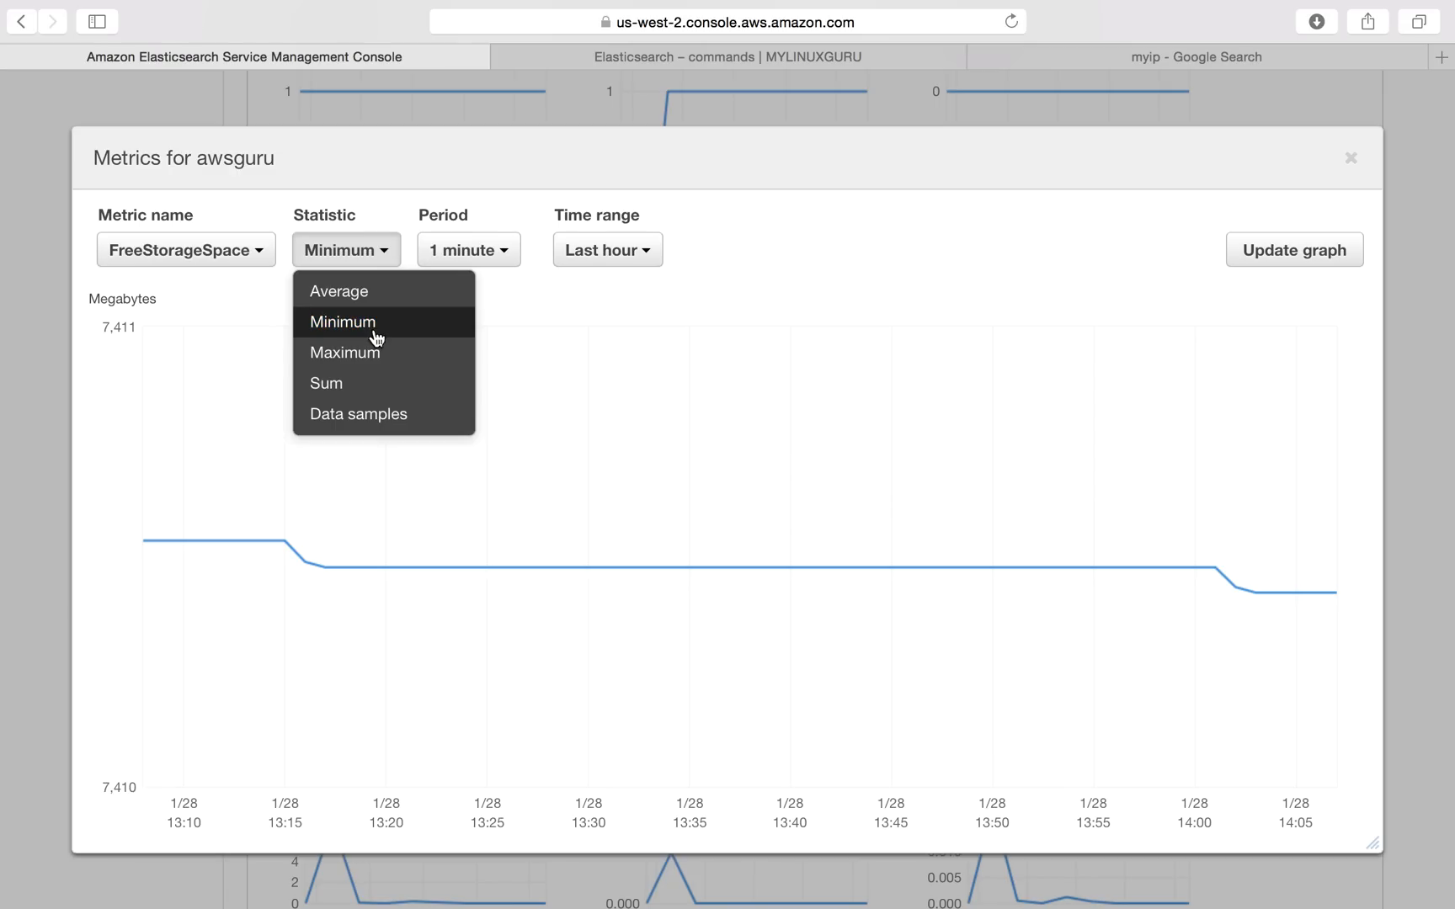
{"action": "left_click", "coordinate": [368, 381]}
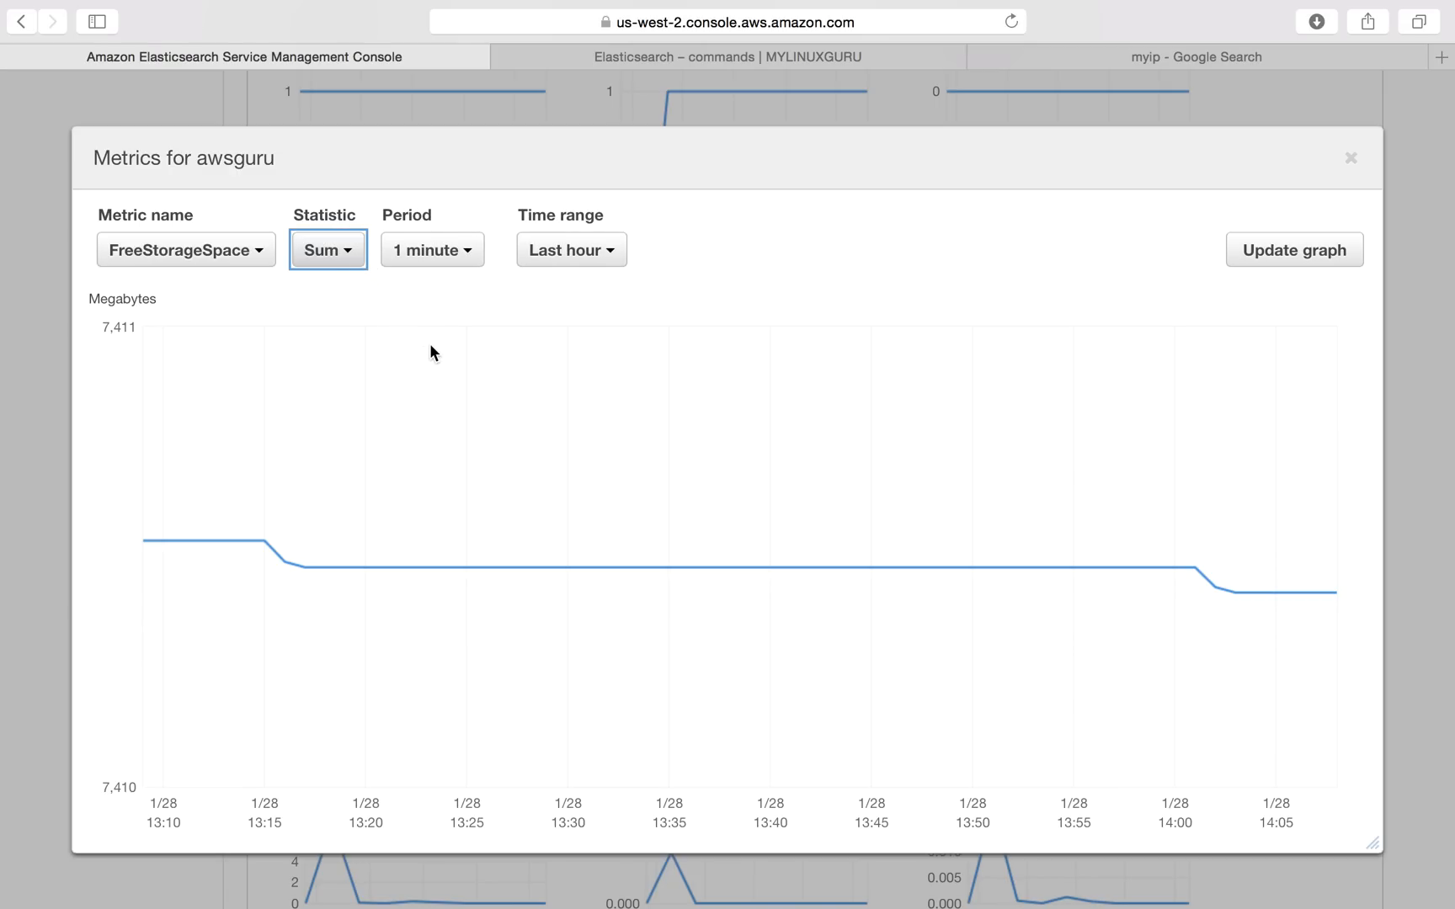
{"action": "left_click", "coordinate": [332, 252]}
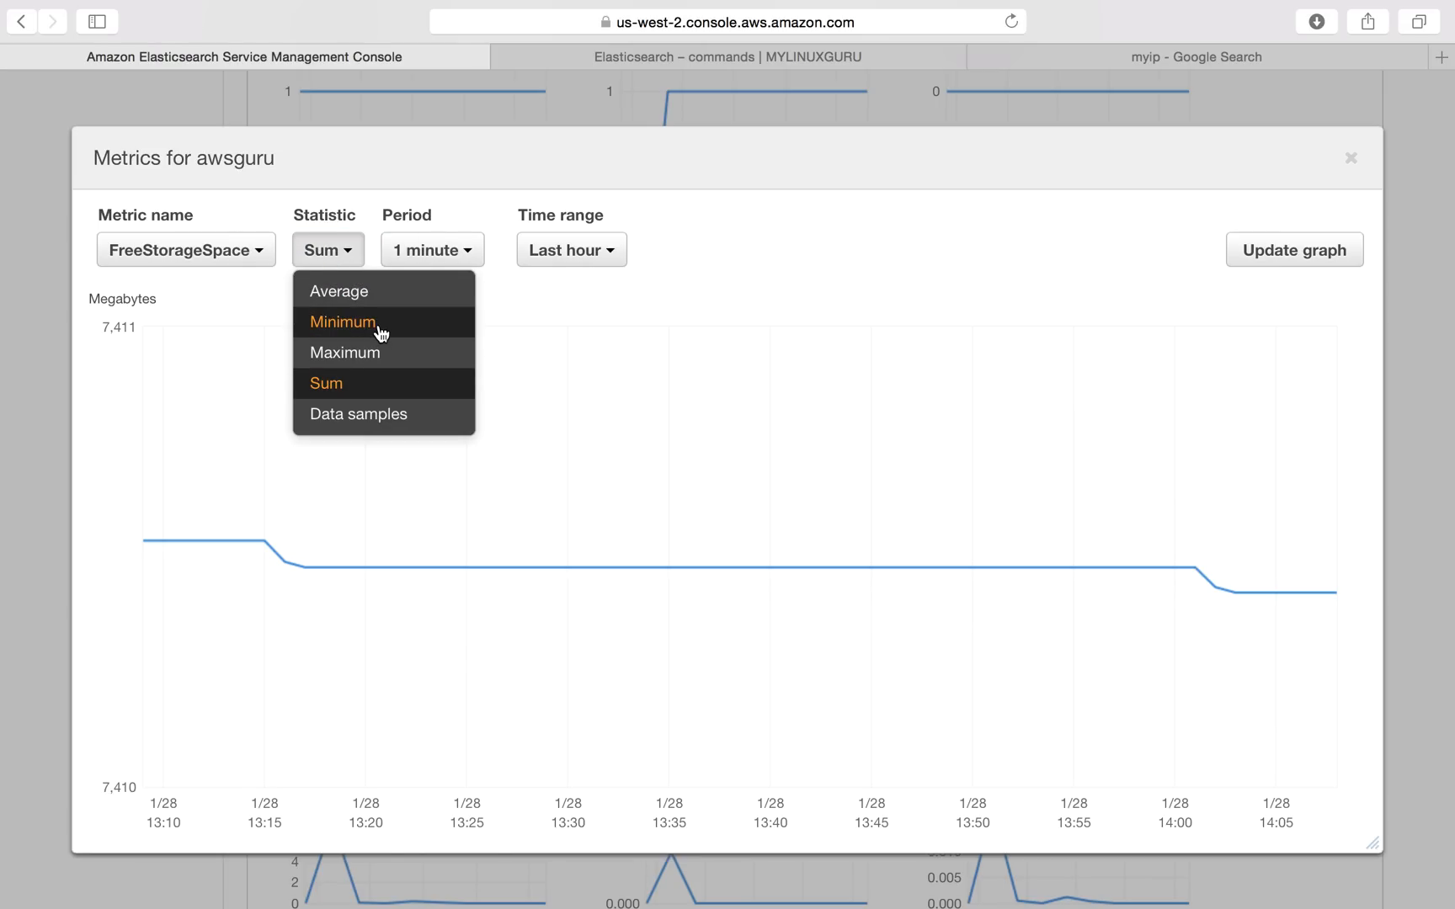
{"action": "left_click", "coordinate": [370, 323]}
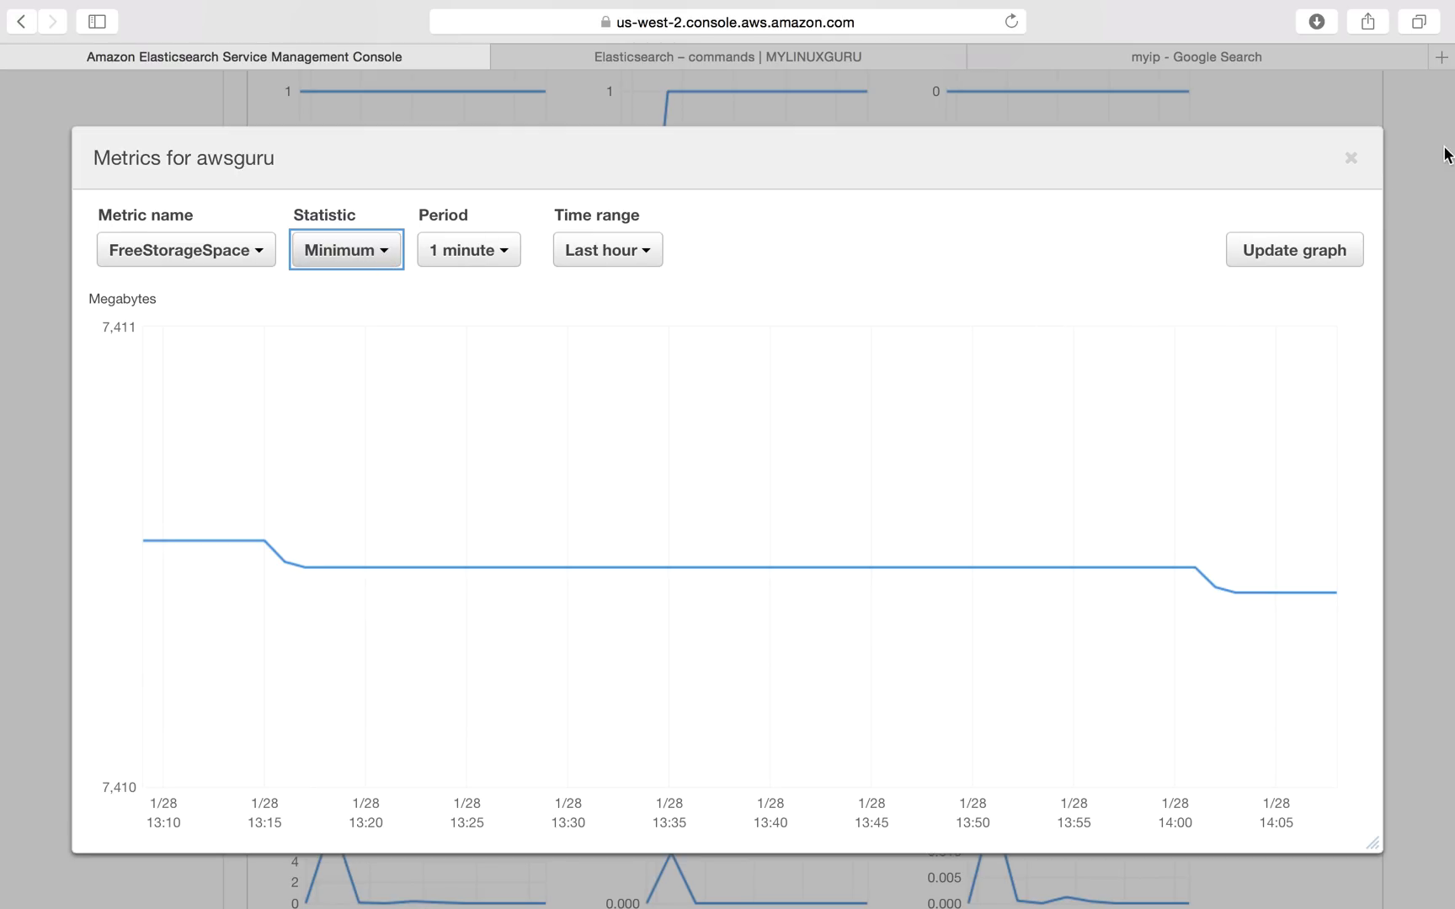
{"action": "left_click", "coordinate": [1354, 160]}
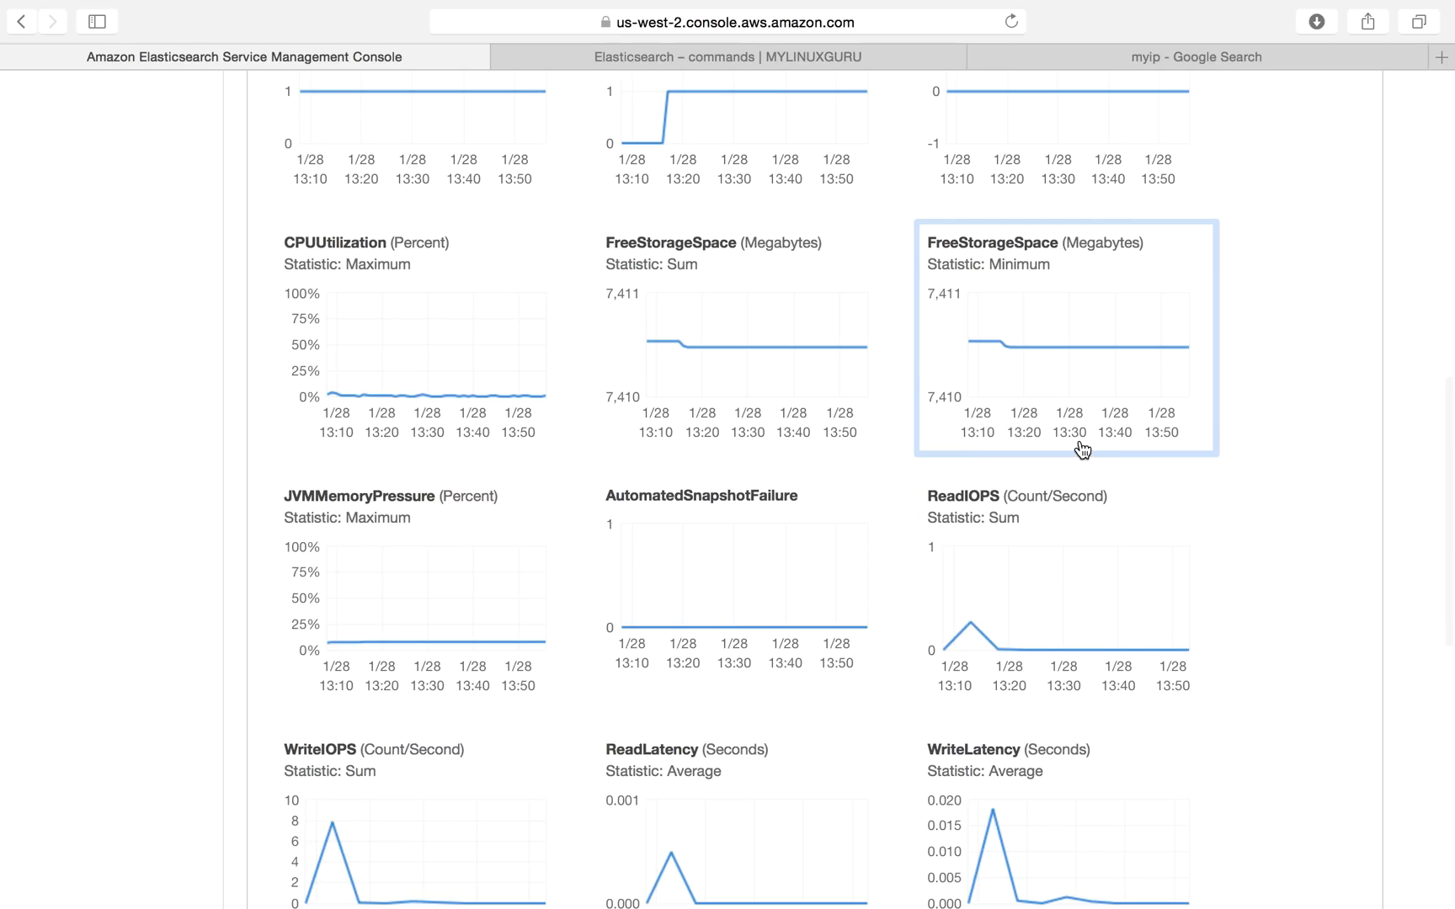
- View the JVMMemoryPressure graph in detail, close it, and review the remaining IOPS, latency, throughput, disk queue and CPUCreditBalance graphs
{"action": "scroll", "coordinate": [1081, 451], "scroll_direction": "down", "scroll_amount": 2}
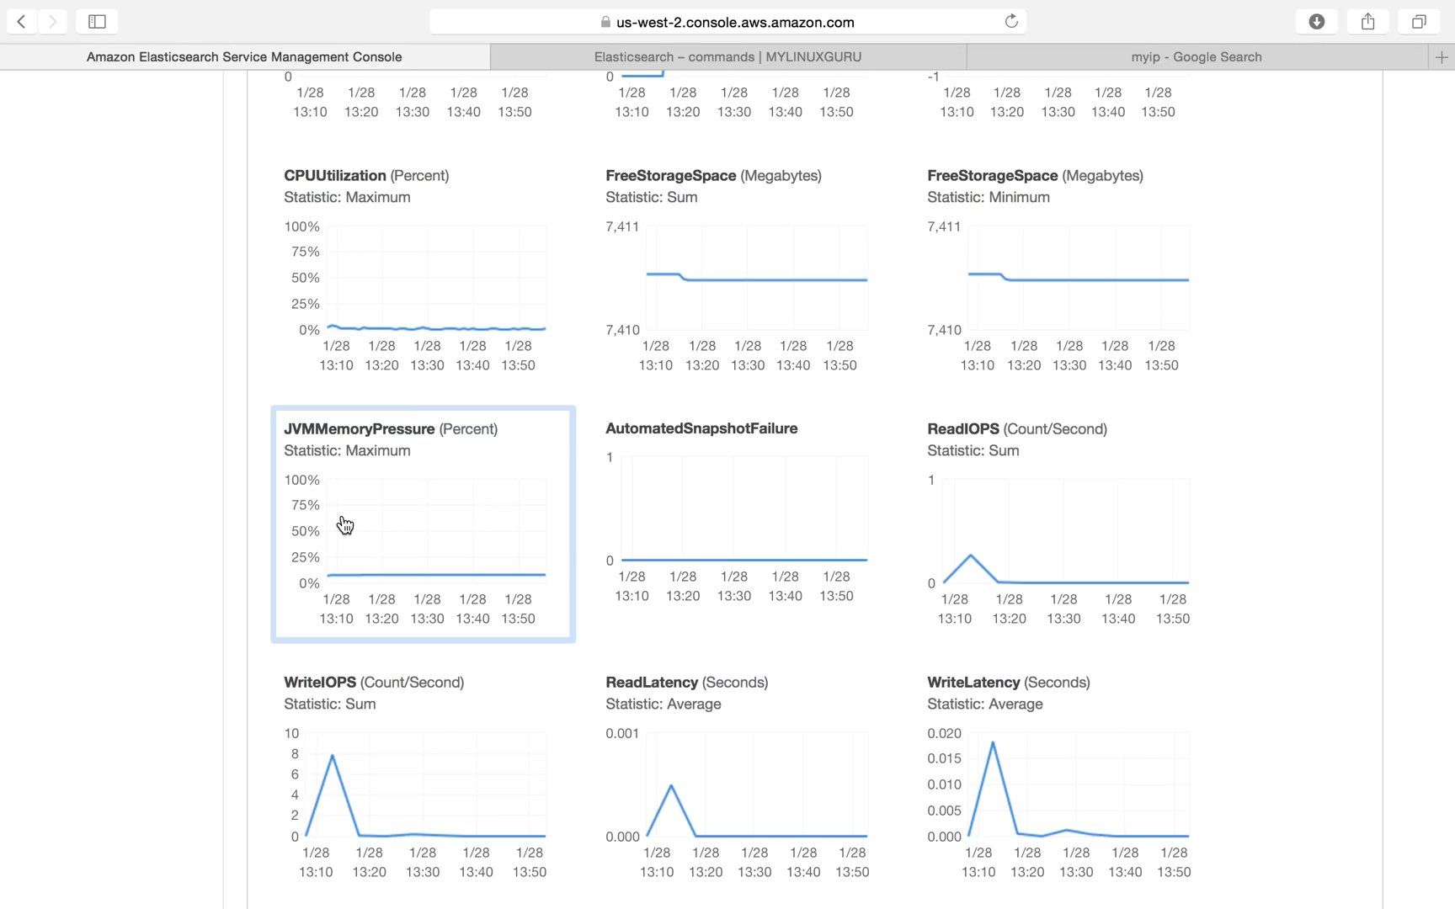
{"action": "left_click", "coordinate": [390, 572]}
{"action": "left_click", "coordinate": [1351, 159]}
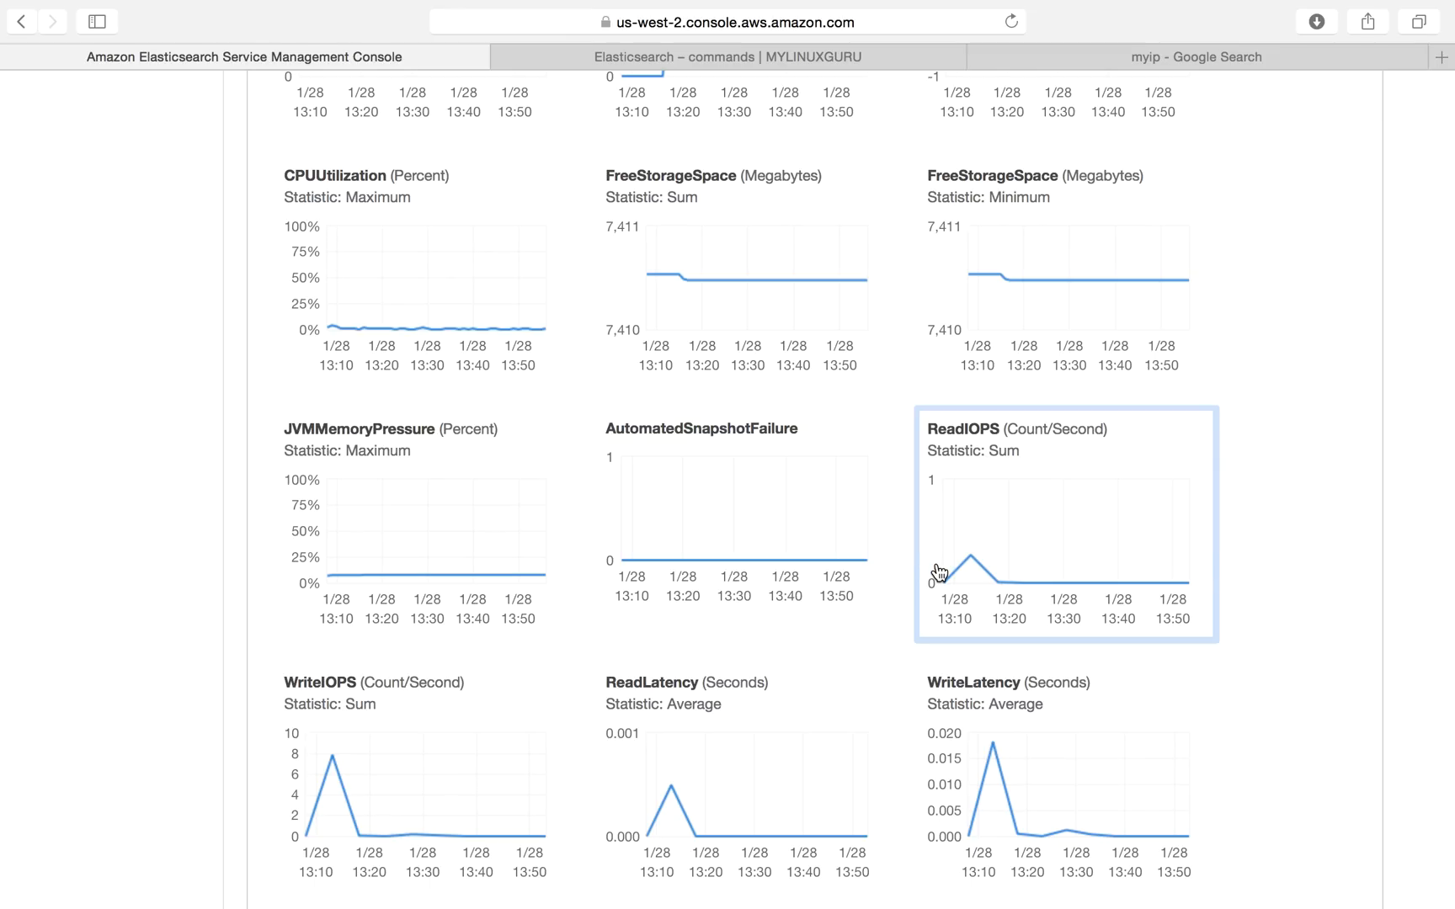
{"action": "scroll", "coordinate": [802, 669], "scroll_direction": "down", "scroll_amount": 4}
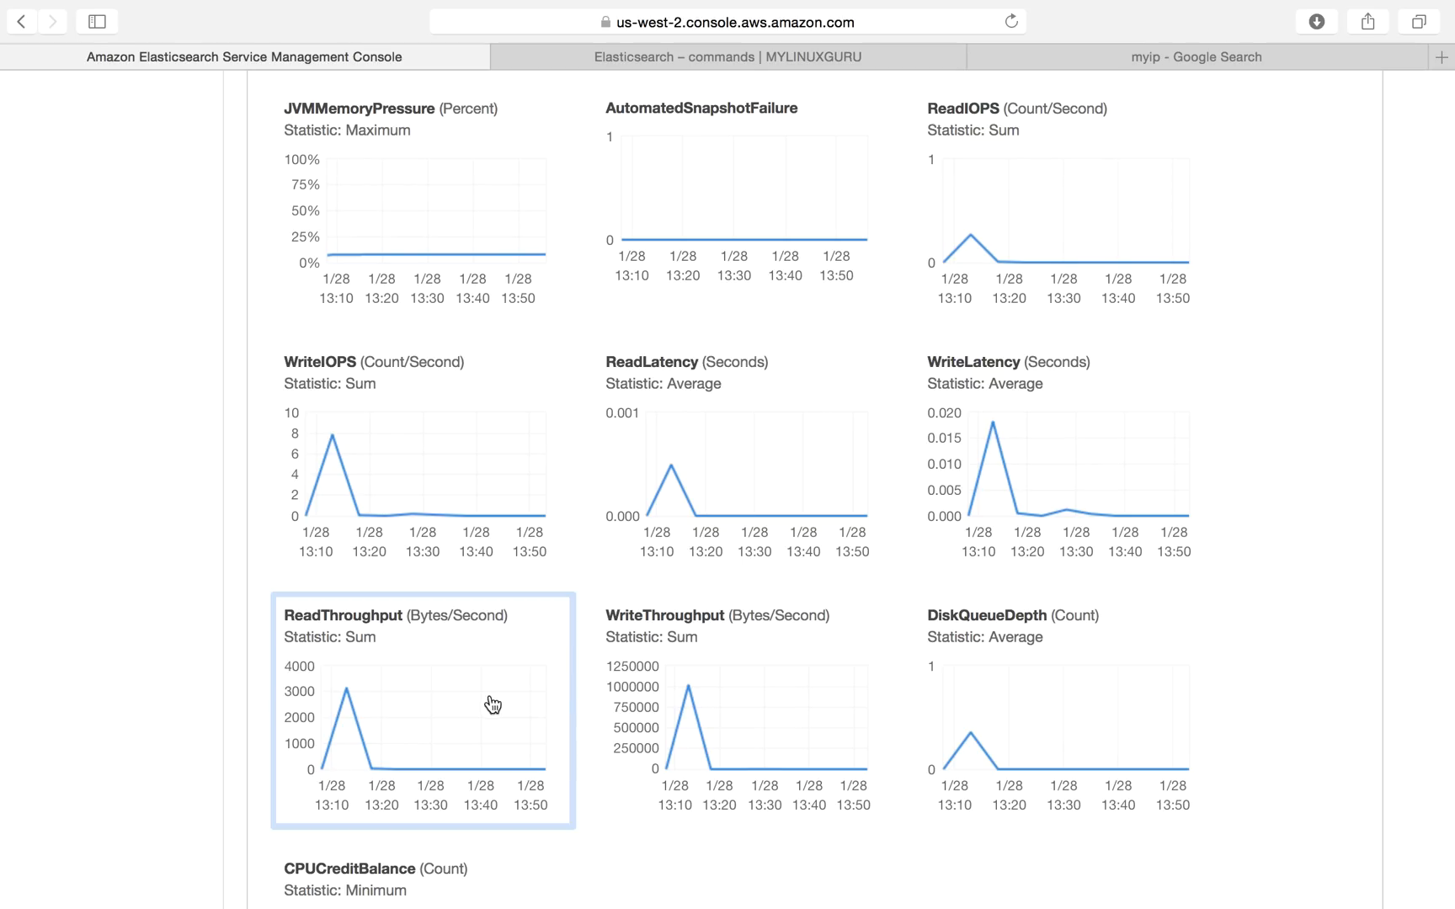
{"action": "scroll", "coordinate": [931, 720], "scroll_direction": "down", "scroll_amount": 5}
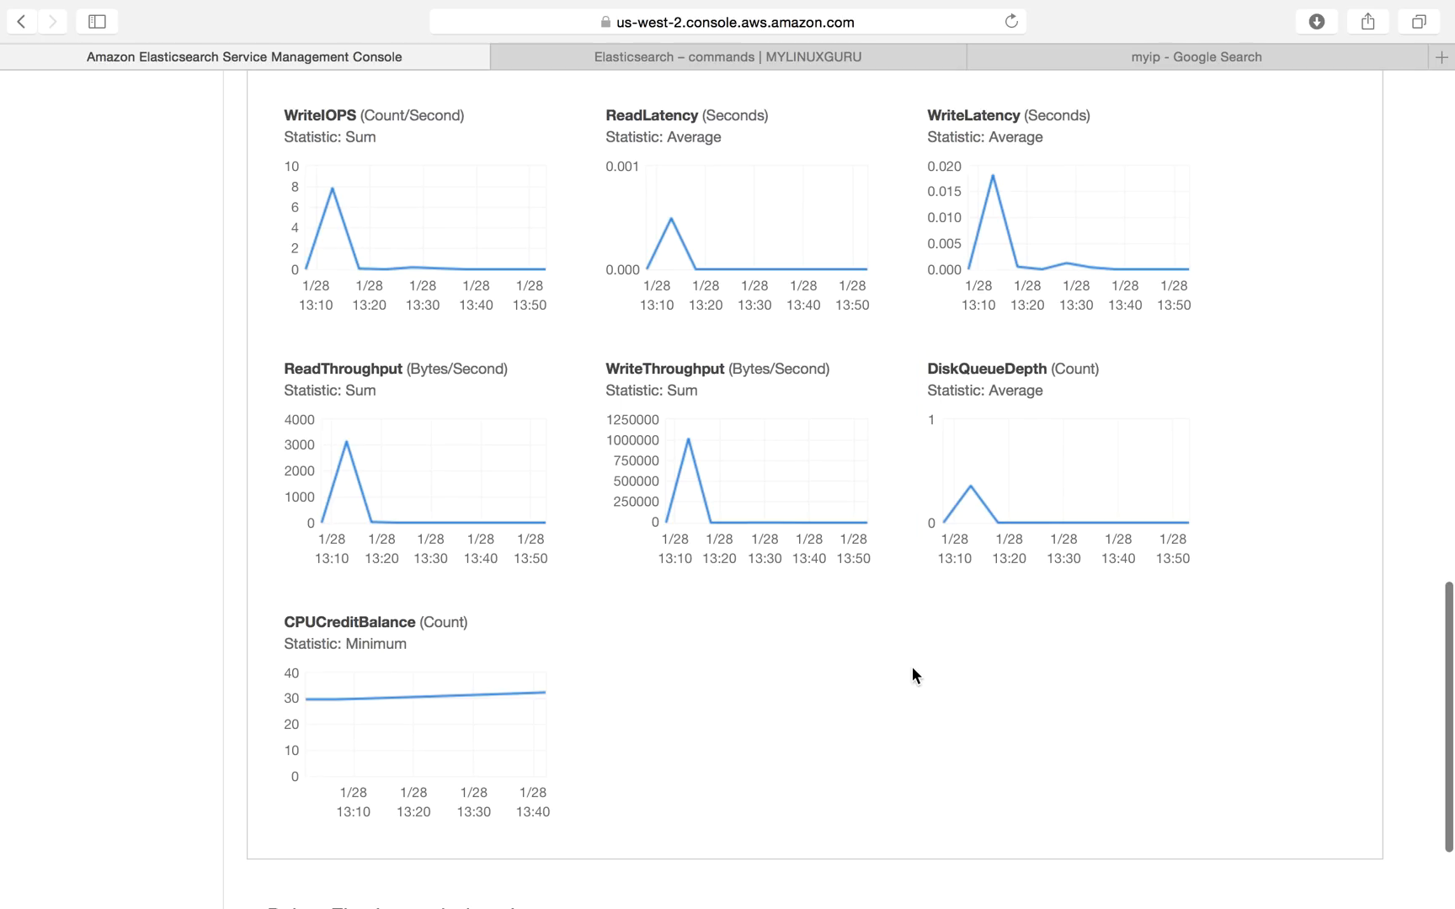
{"action": "scroll", "coordinate": [912, 675], "scroll_direction": "down", "scroll_amount": 3}
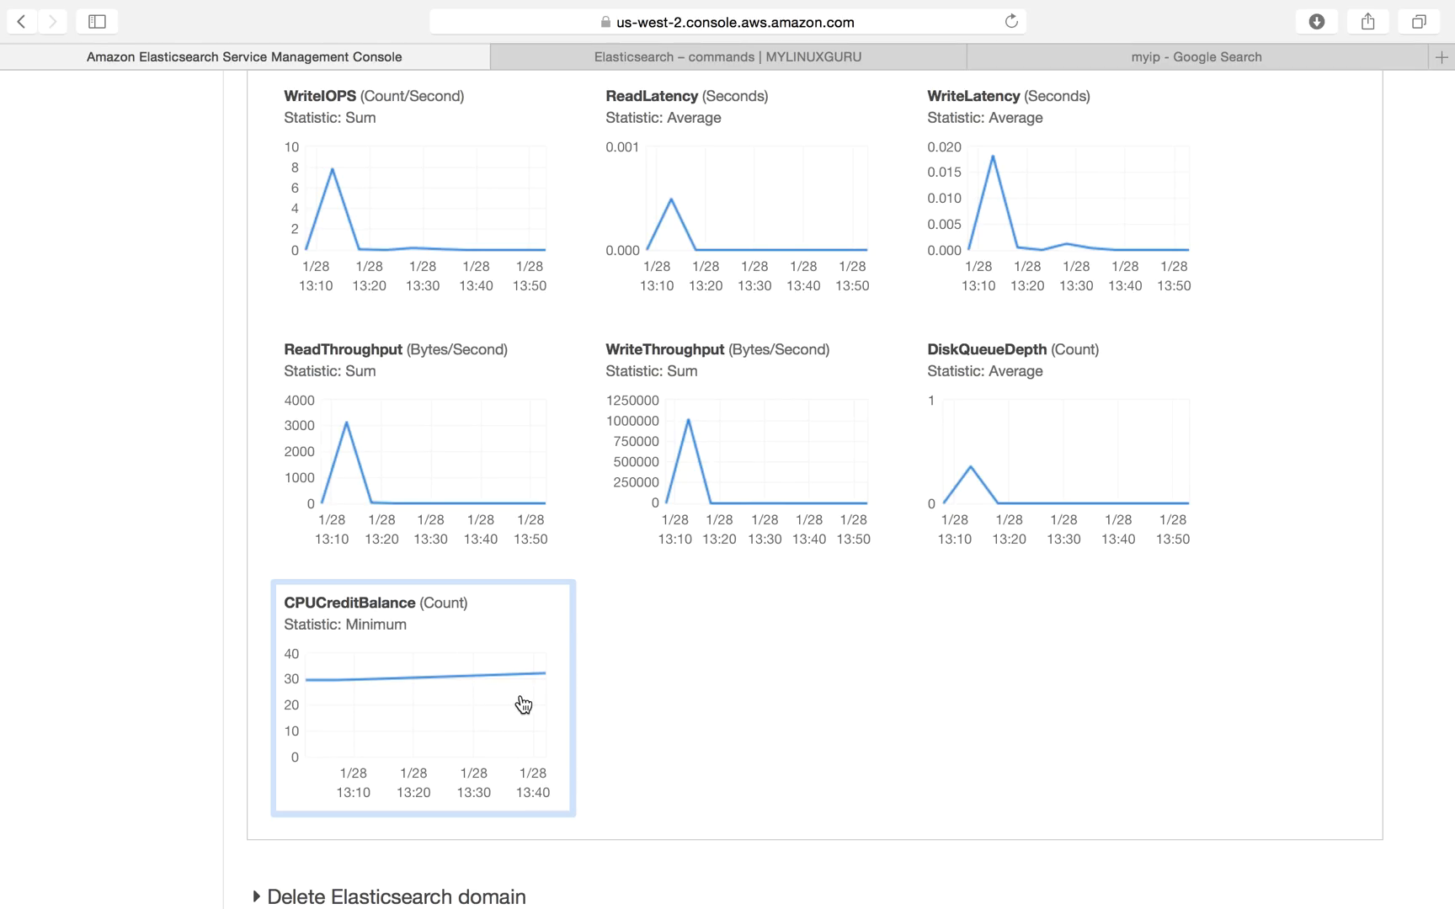
{"action": "scroll", "coordinate": [567, 709], "scroll_direction": "down", "scroll_amount": 3}
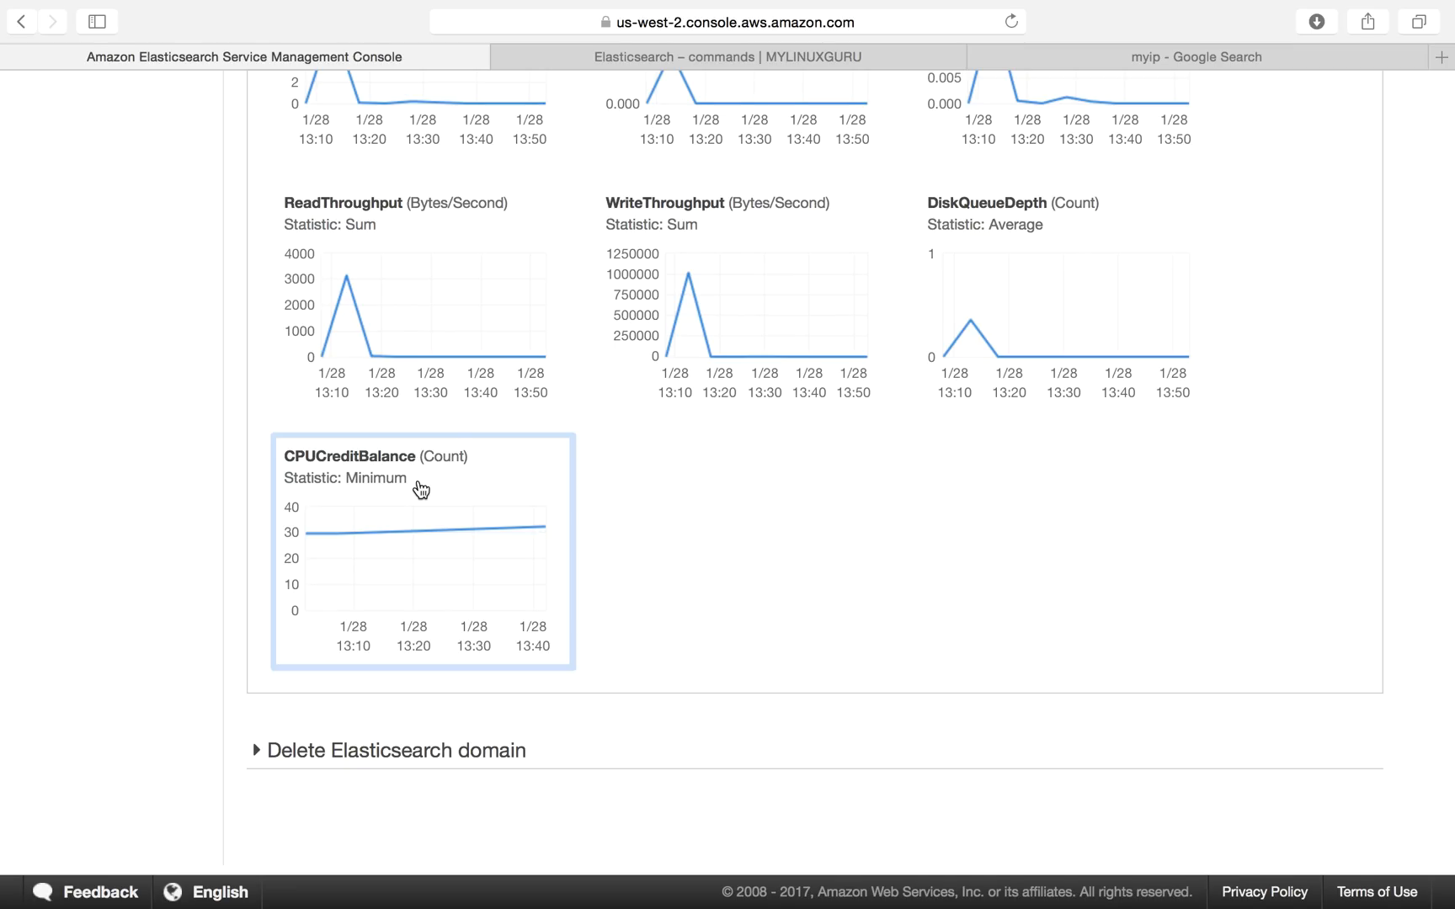
- Delete the awsguru Elasticsearch domain, confirming the deletion, and refresh the dashboard's domain list
{"action": "left_click", "coordinate": [296, 757]}
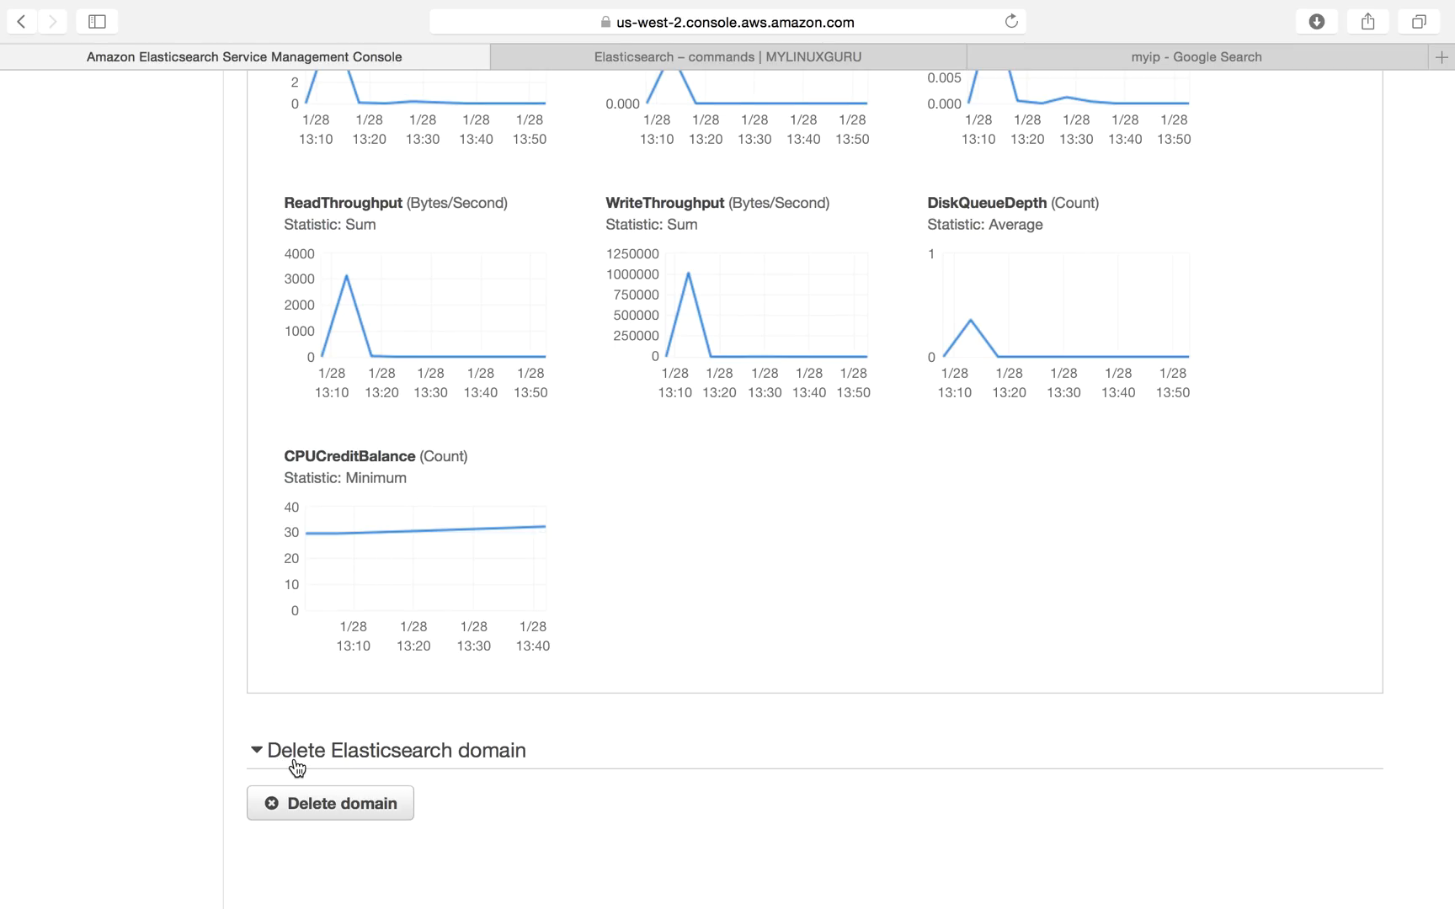
{"action": "left_click", "coordinate": [360, 813]}
{"action": "left_click", "coordinate": [516, 516]}
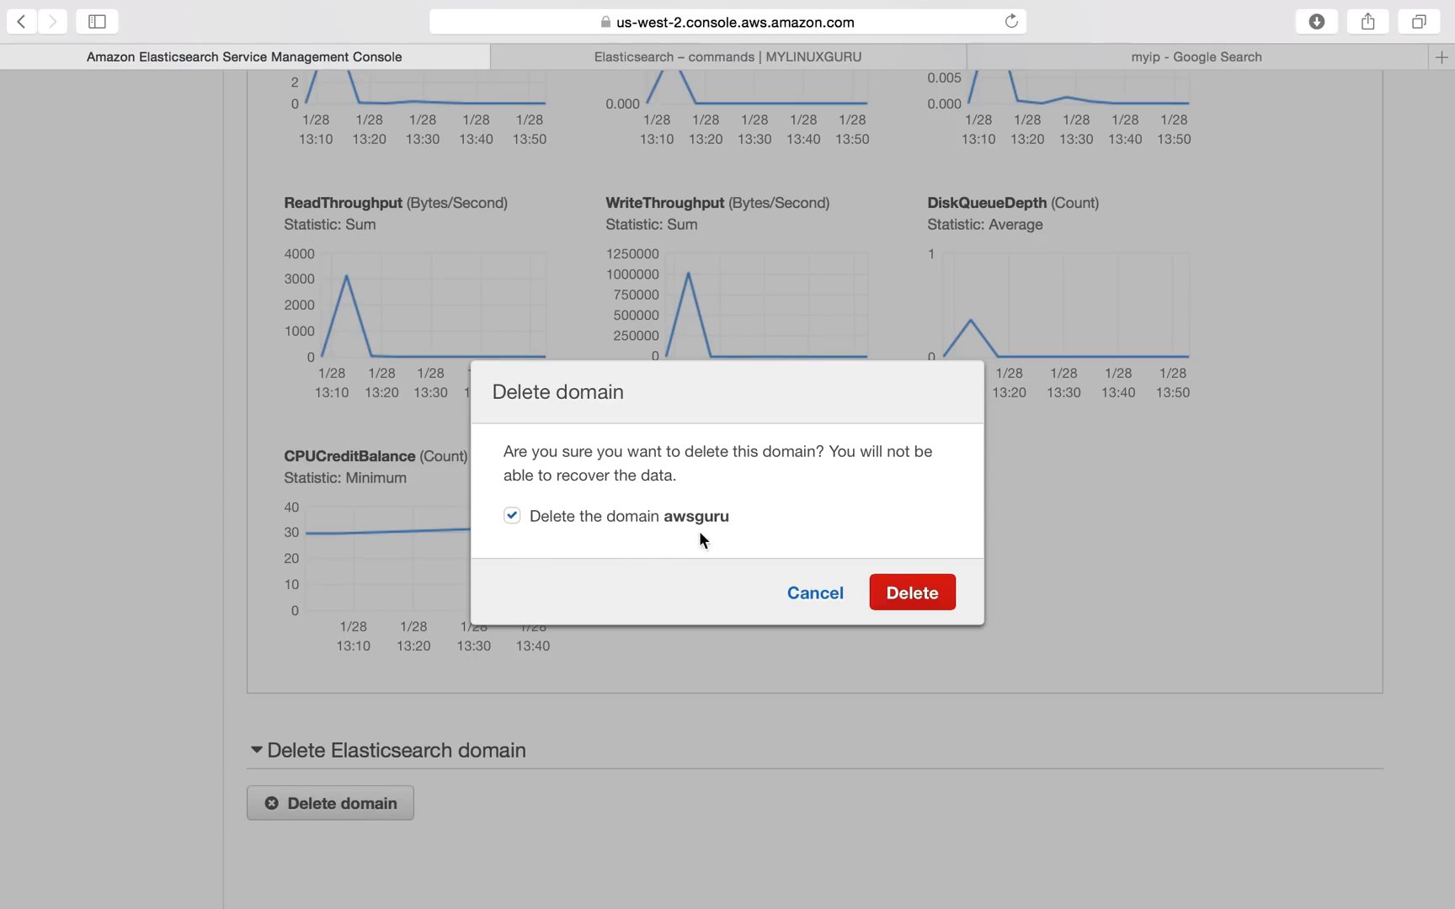
{"action": "left_click", "coordinate": [909, 593]}
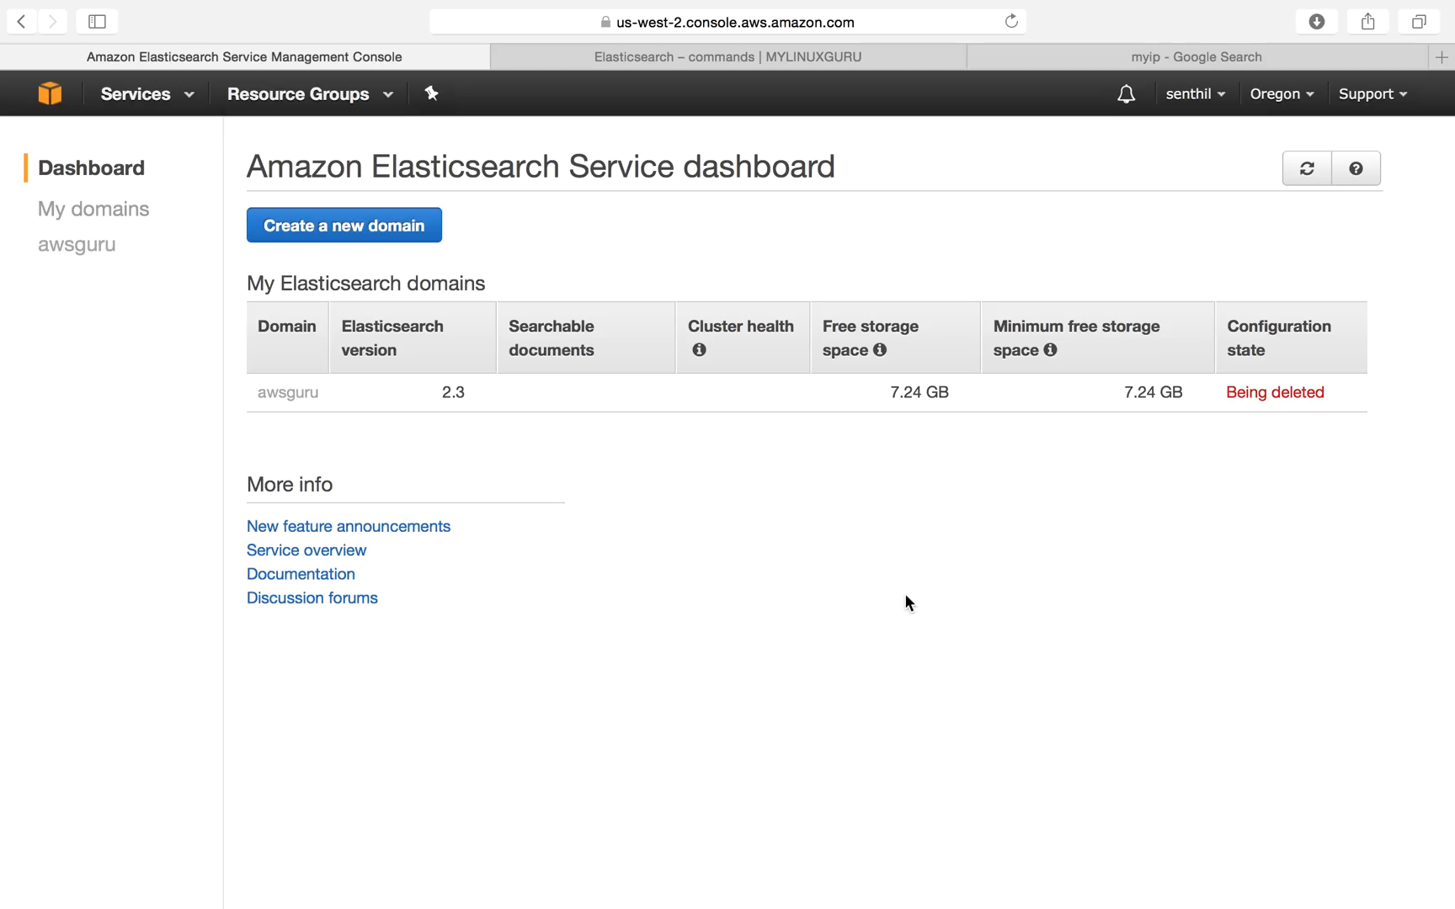
{"action": "left_click", "coordinate": [1307, 169]}
{"action": "left_click", "coordinate": [1301, 179]}
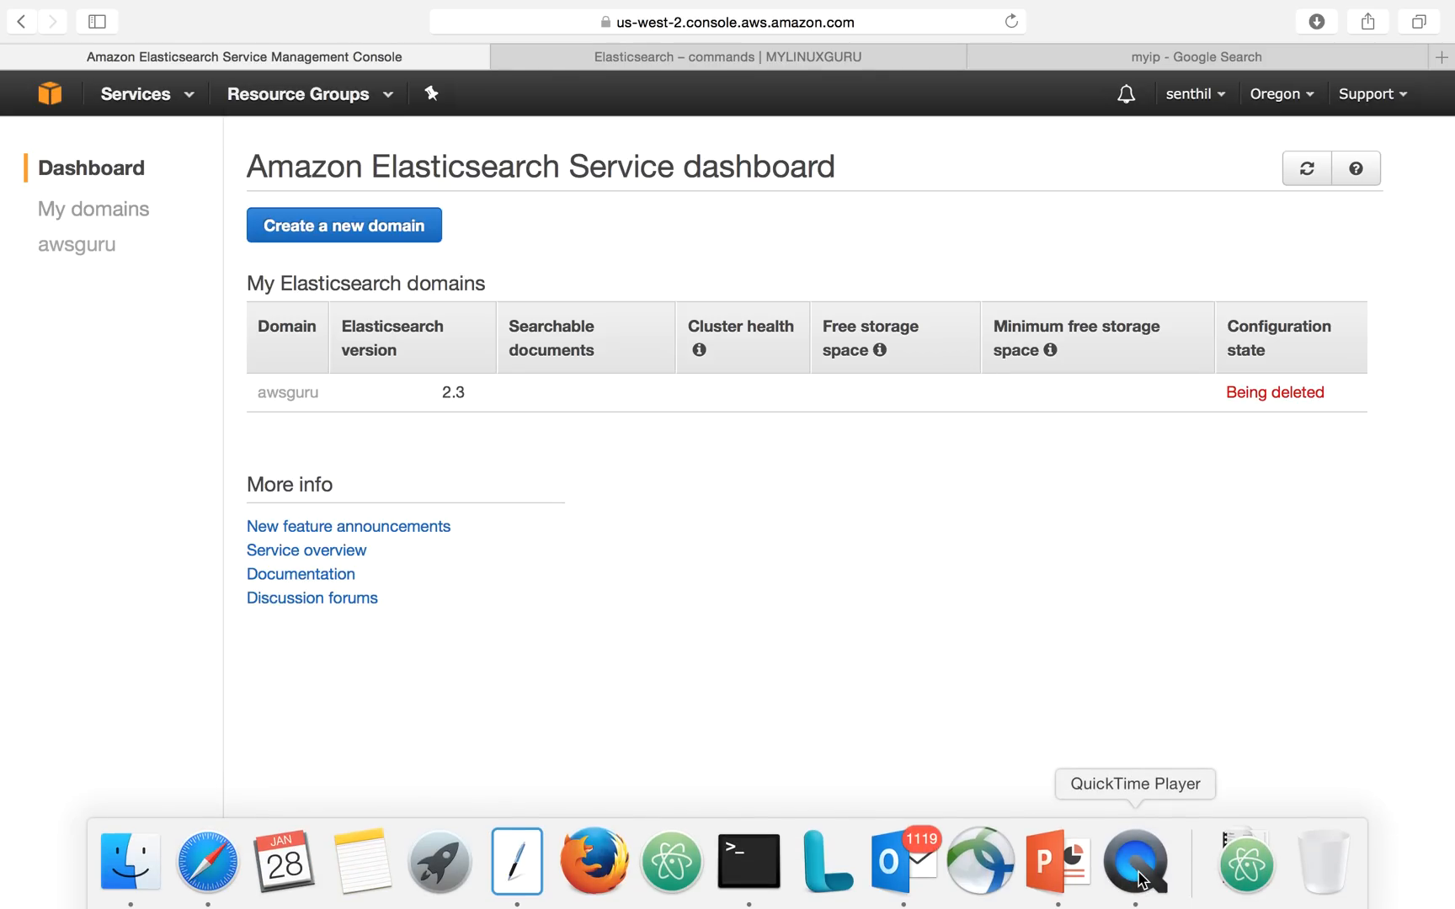
{"action": "right_click", "coordinate": [1141, 880]}
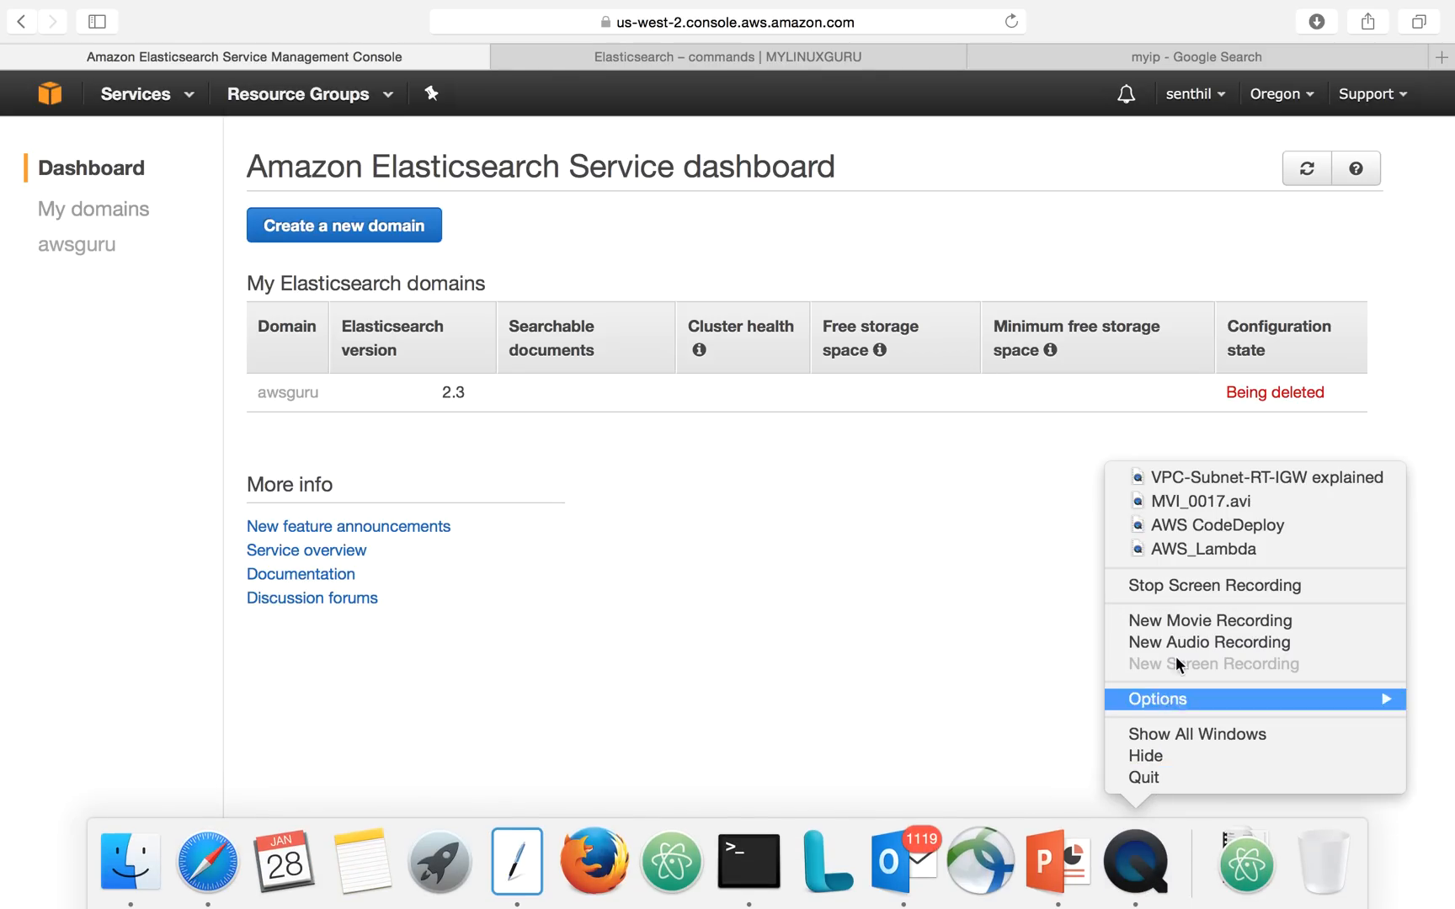